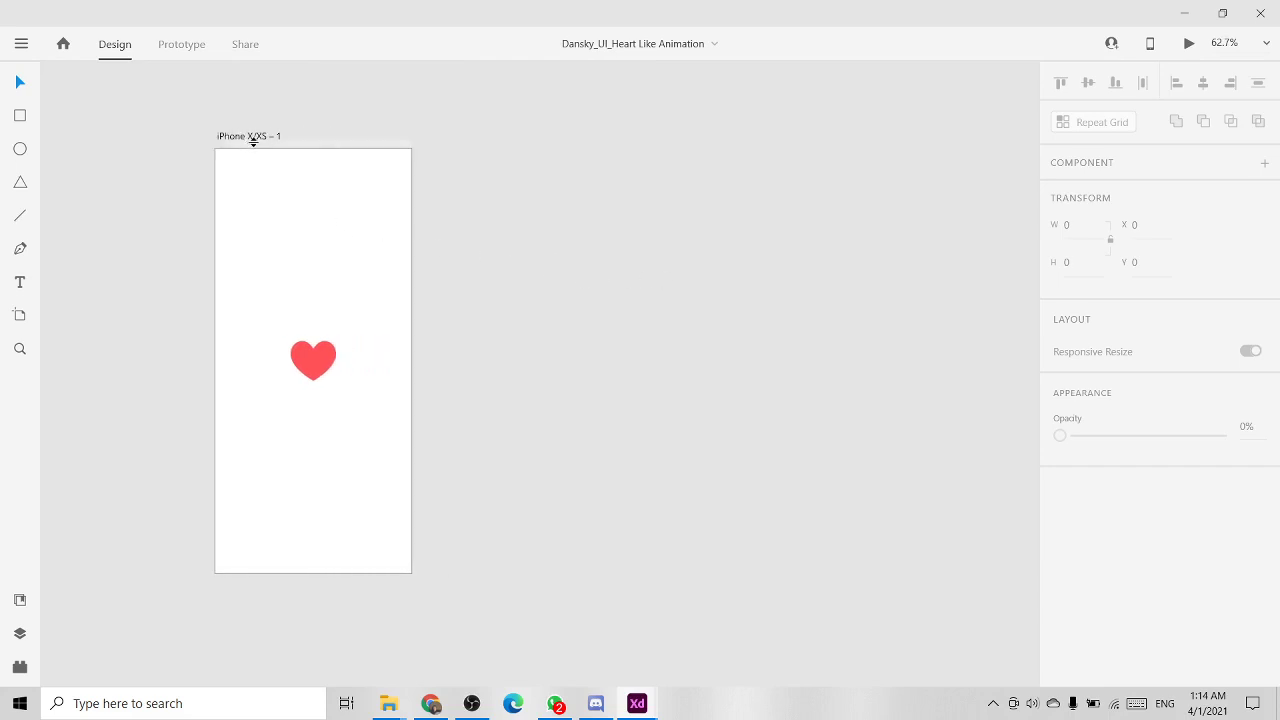
Step: Rename the iPhone X/XS artboard containing the heart as 1
double_click(257, 138)
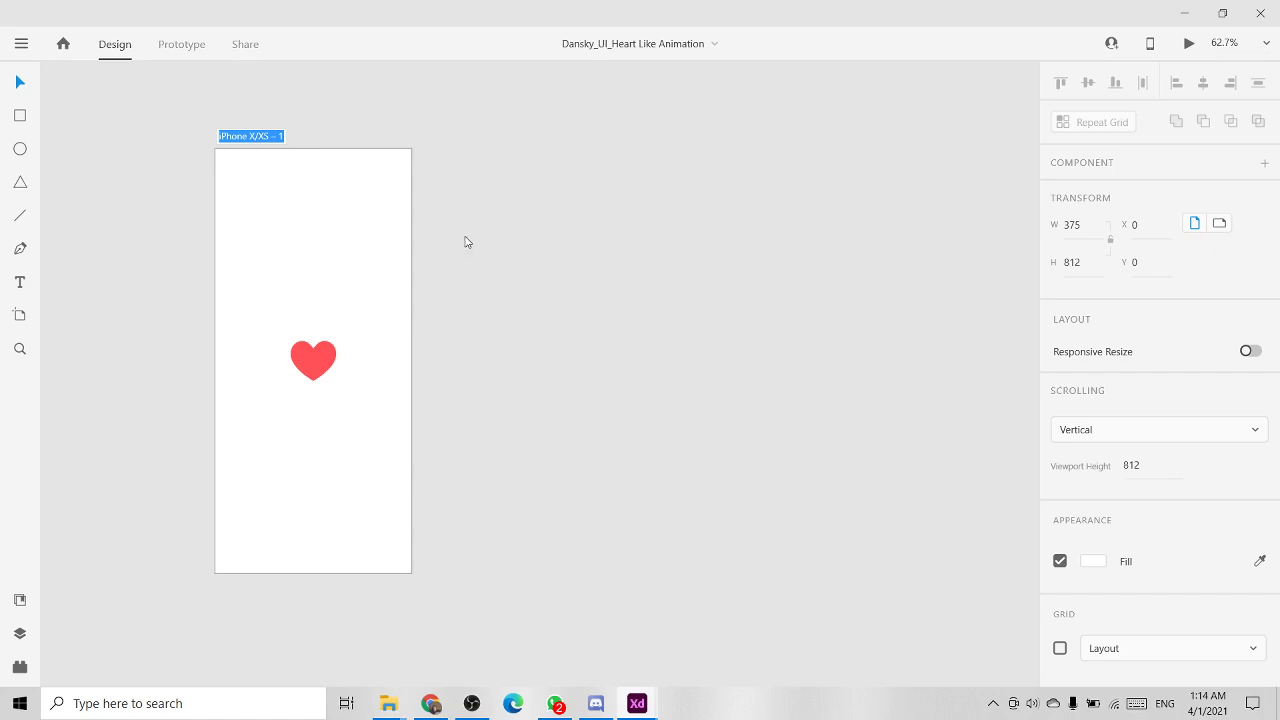
text(1)
key(Return)
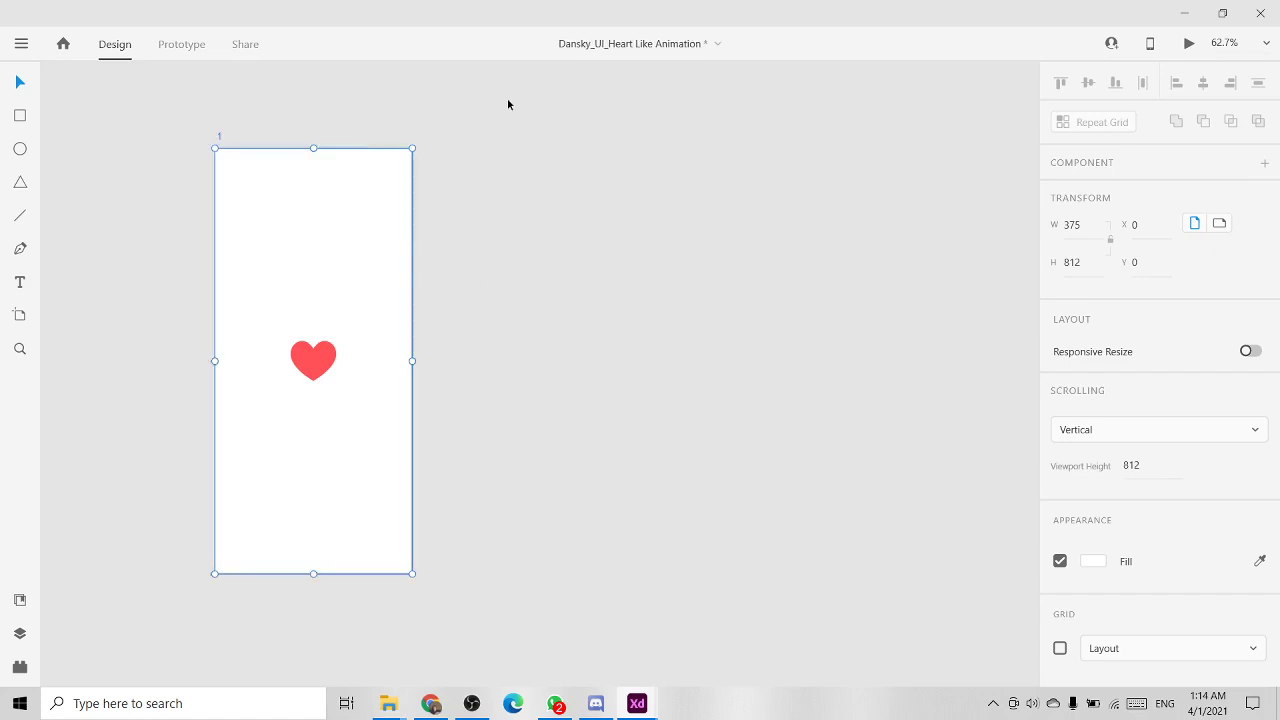
click(543, 174)
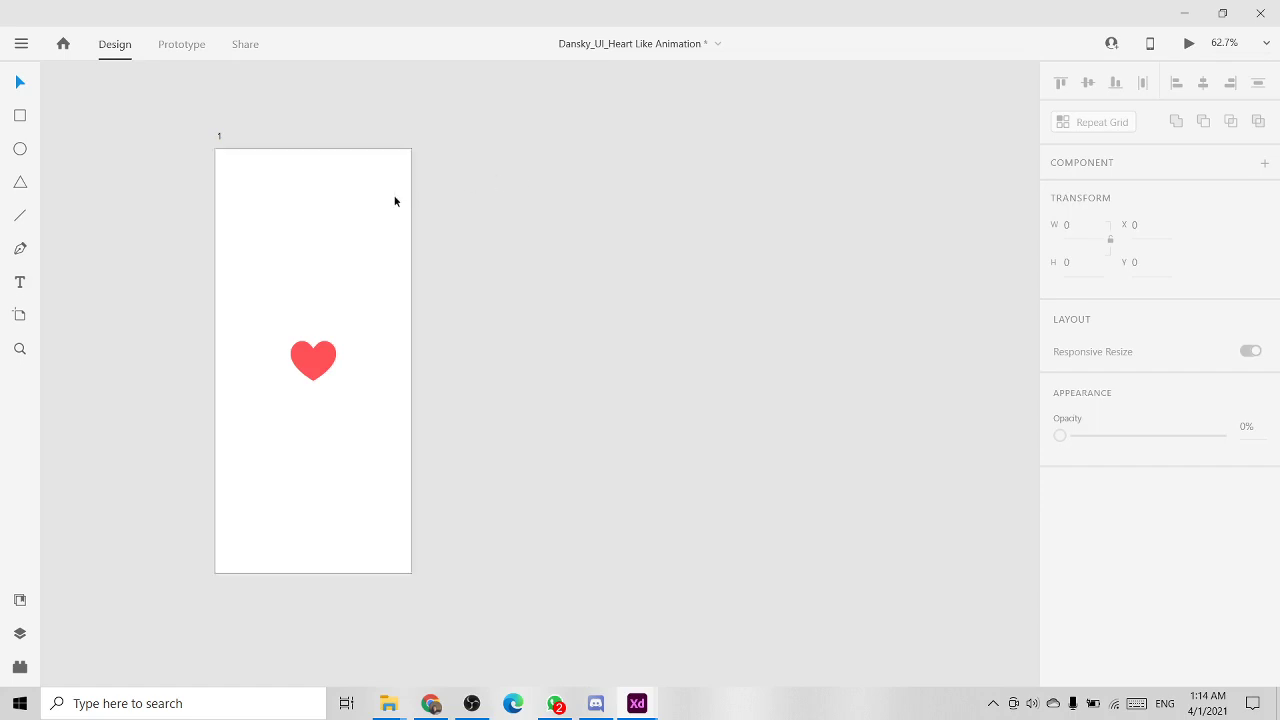
Step: Duplicate artboard 1 and rename the copy as 2
click(220, 140)
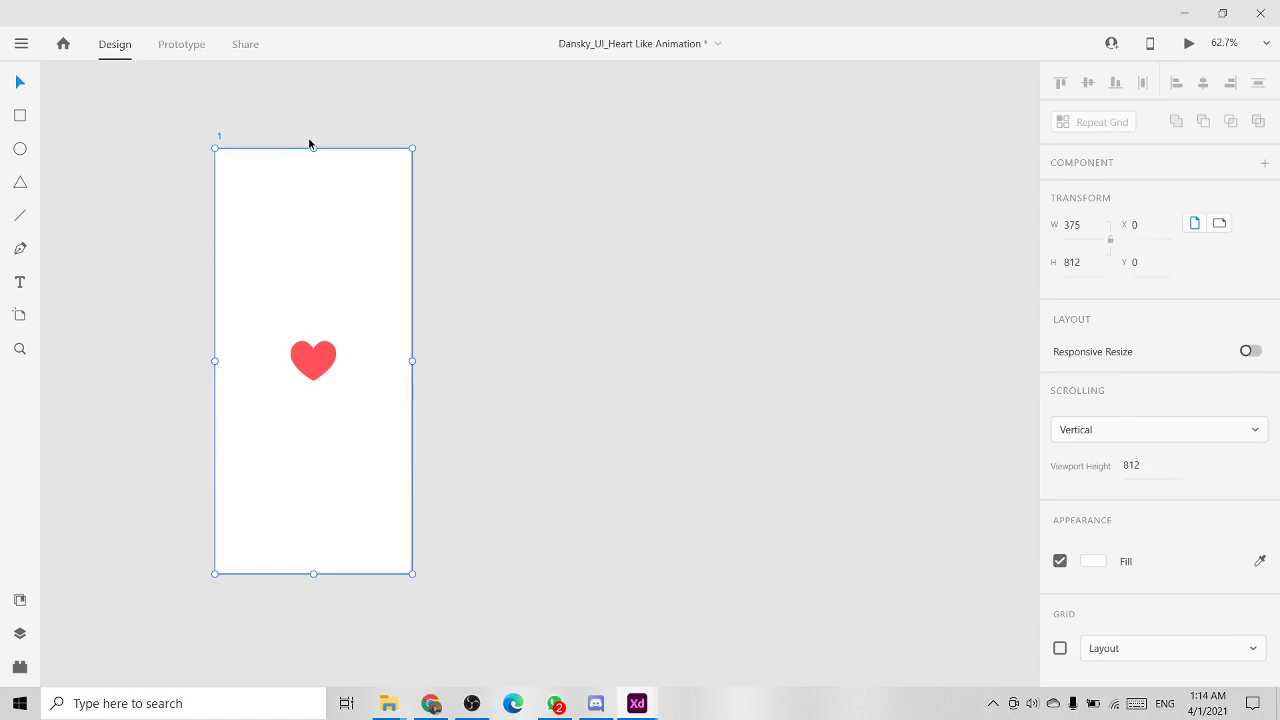
key(ctrl+d)
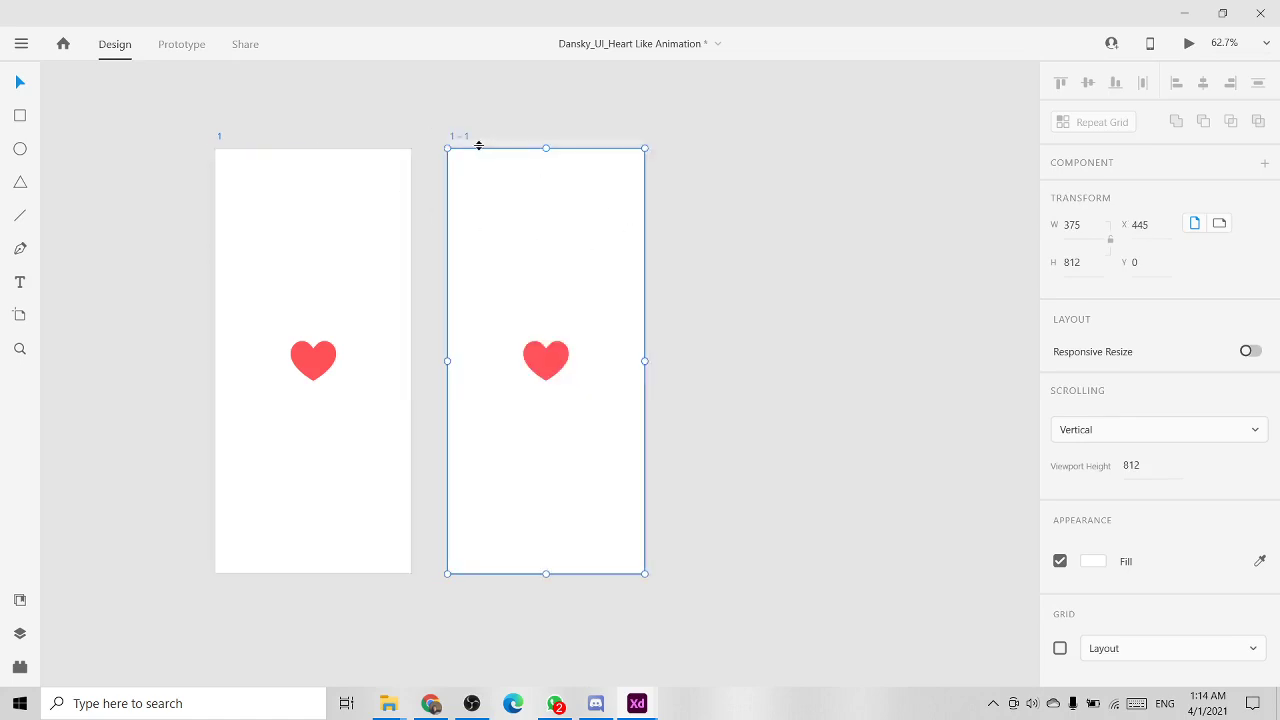
double_click(463, 137)
text(2)
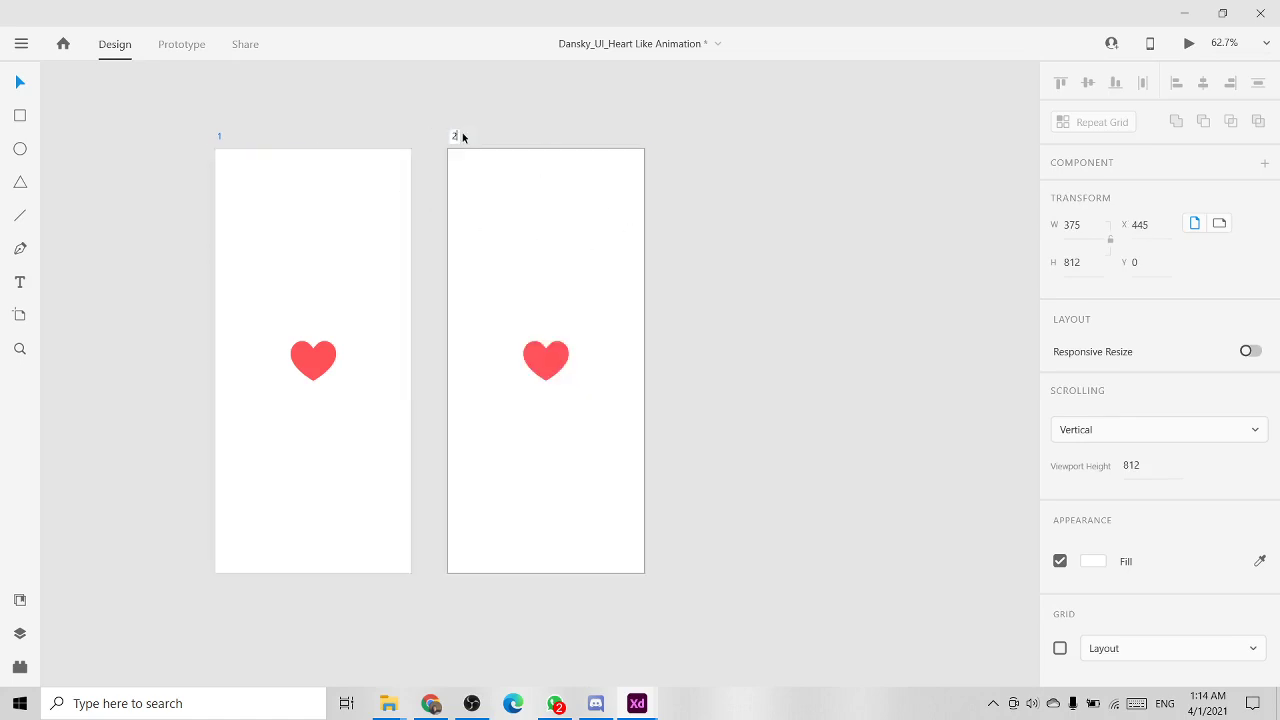
key(Return)
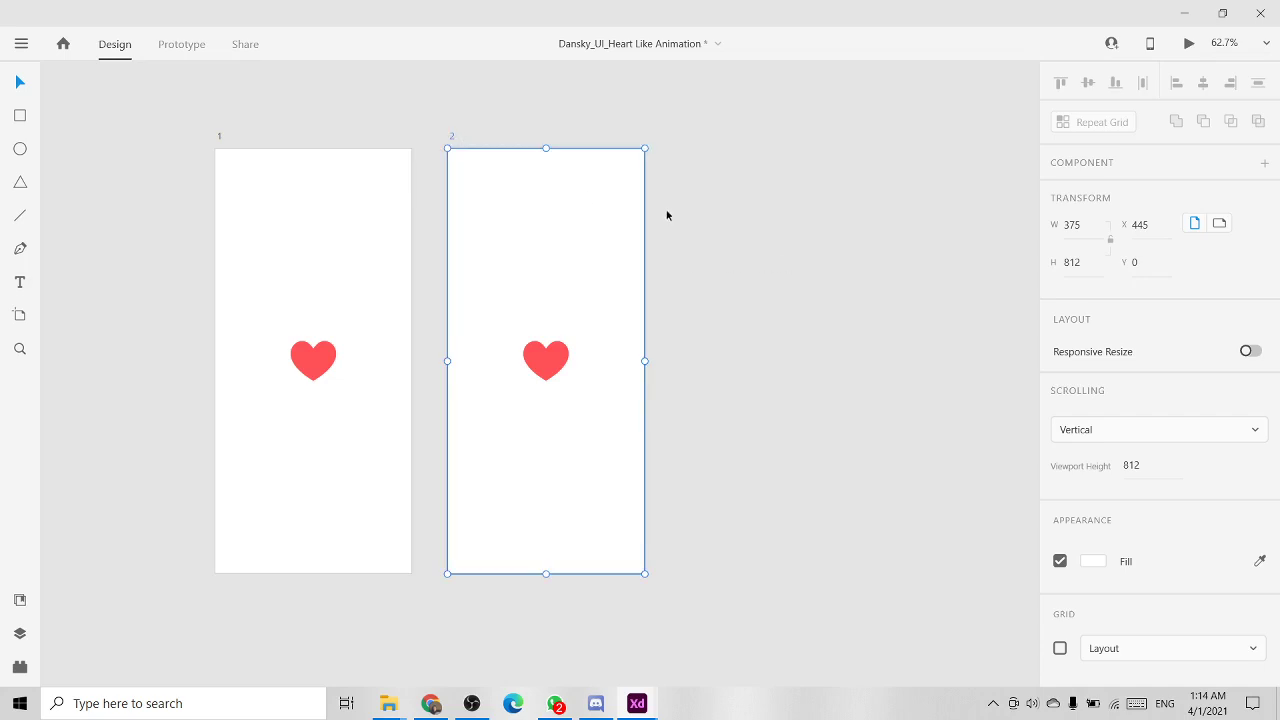
Step: Duplicate artboard 2, rename the copy as 3, and clear the selection
key(ctrl+d)
double_click(698, 137)
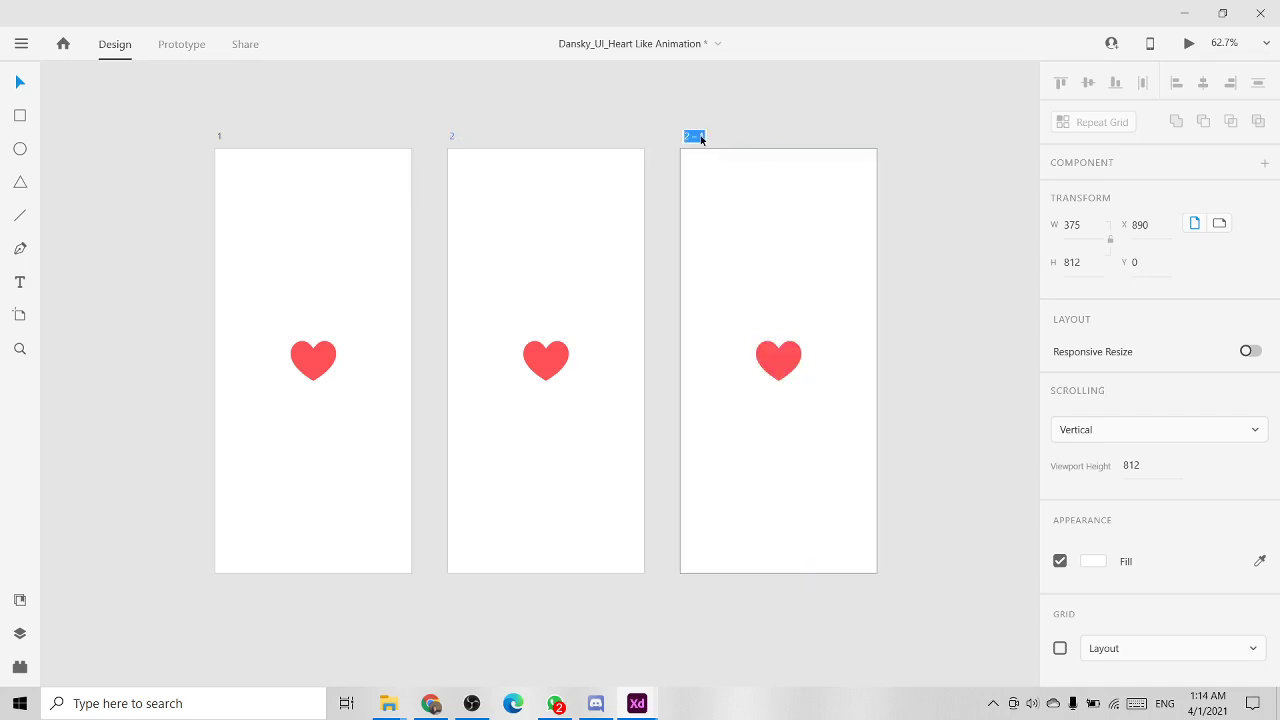
text(3)
key(Return)
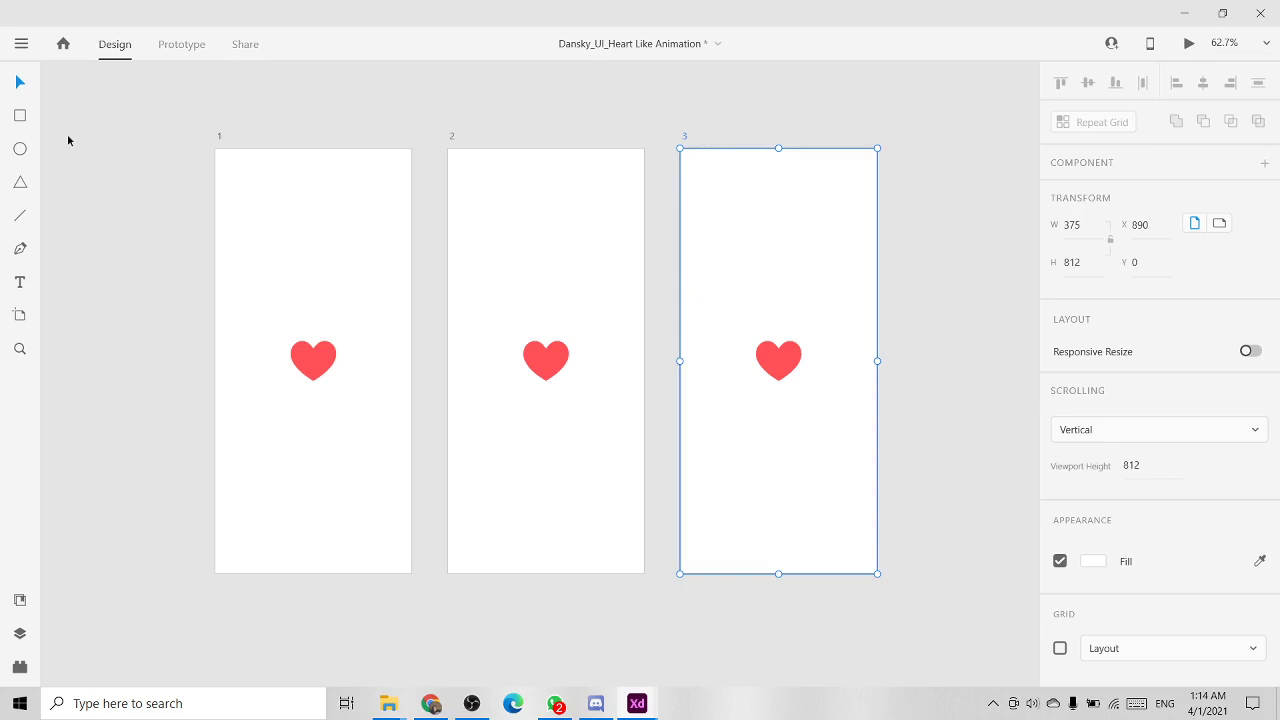
click(90, 149)
Step: Draw a vertical line about 35 px long, centred above the heart on artboard 2
ctrl+scroll(277, 231, up, 5)
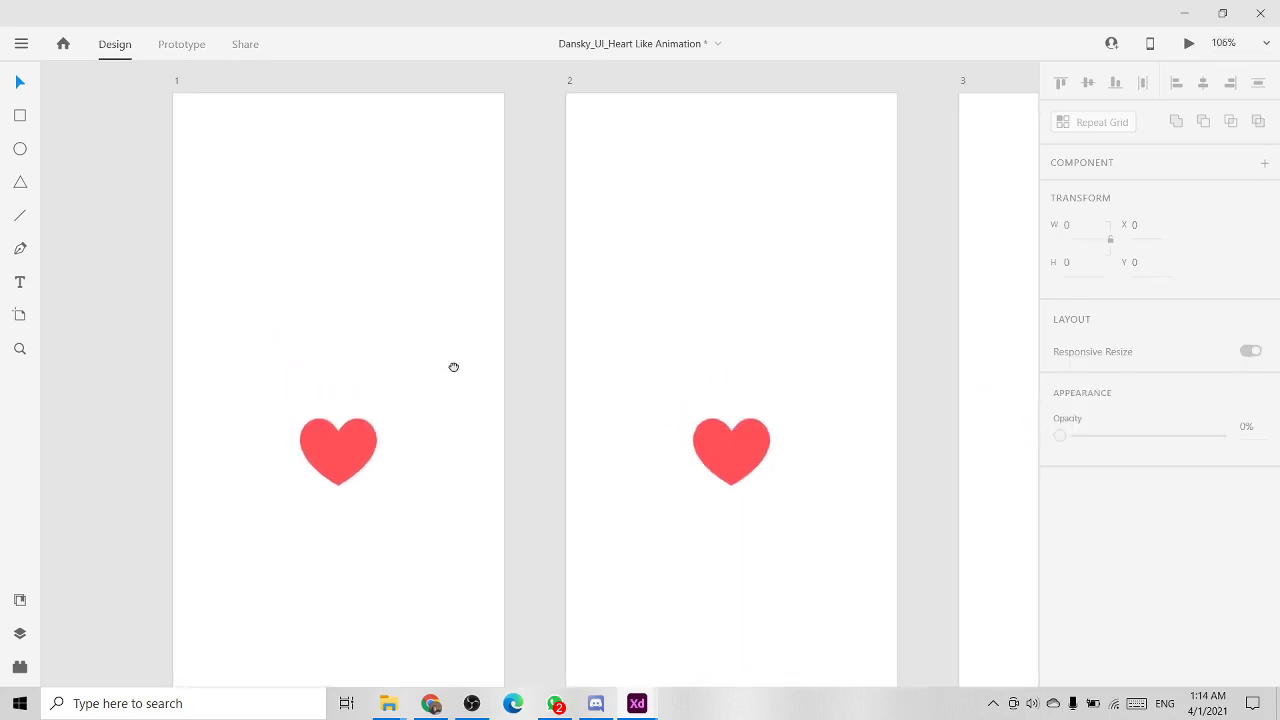
scroll(454, 366, down, 3)
scroll(364, 307, right, 3)
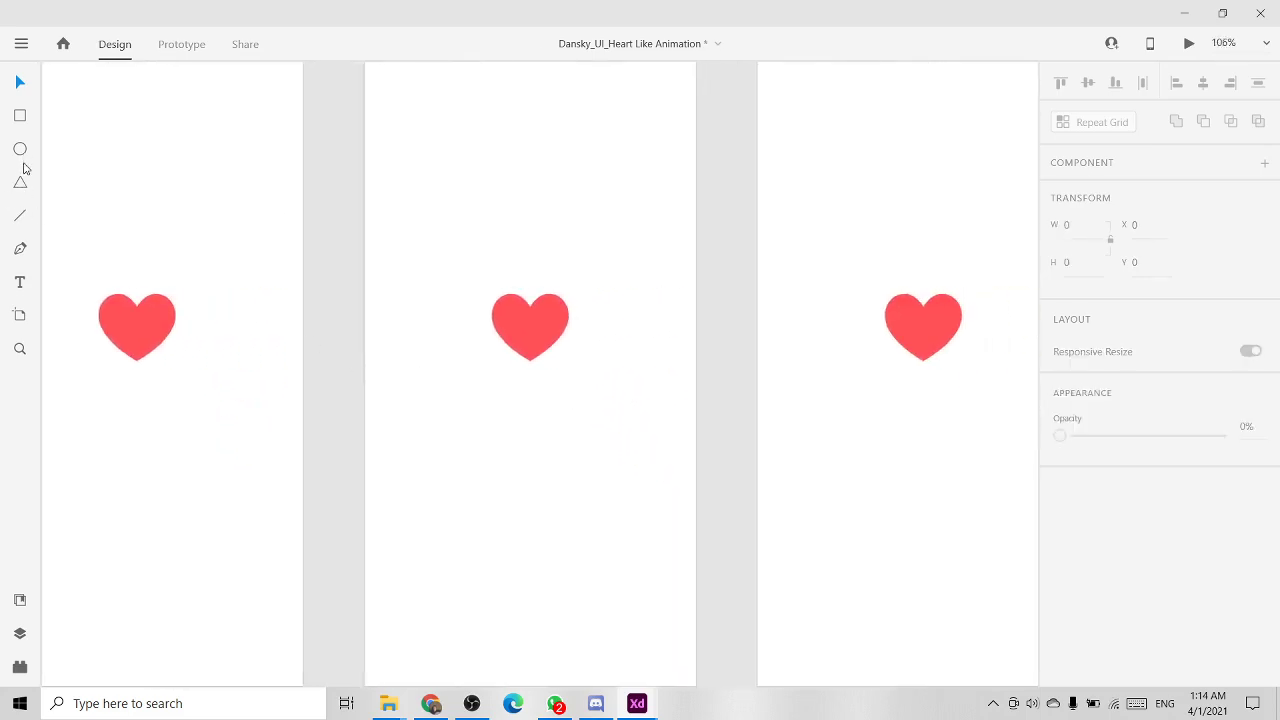
click(24, 218)
scroll(574, 263, up, 1)
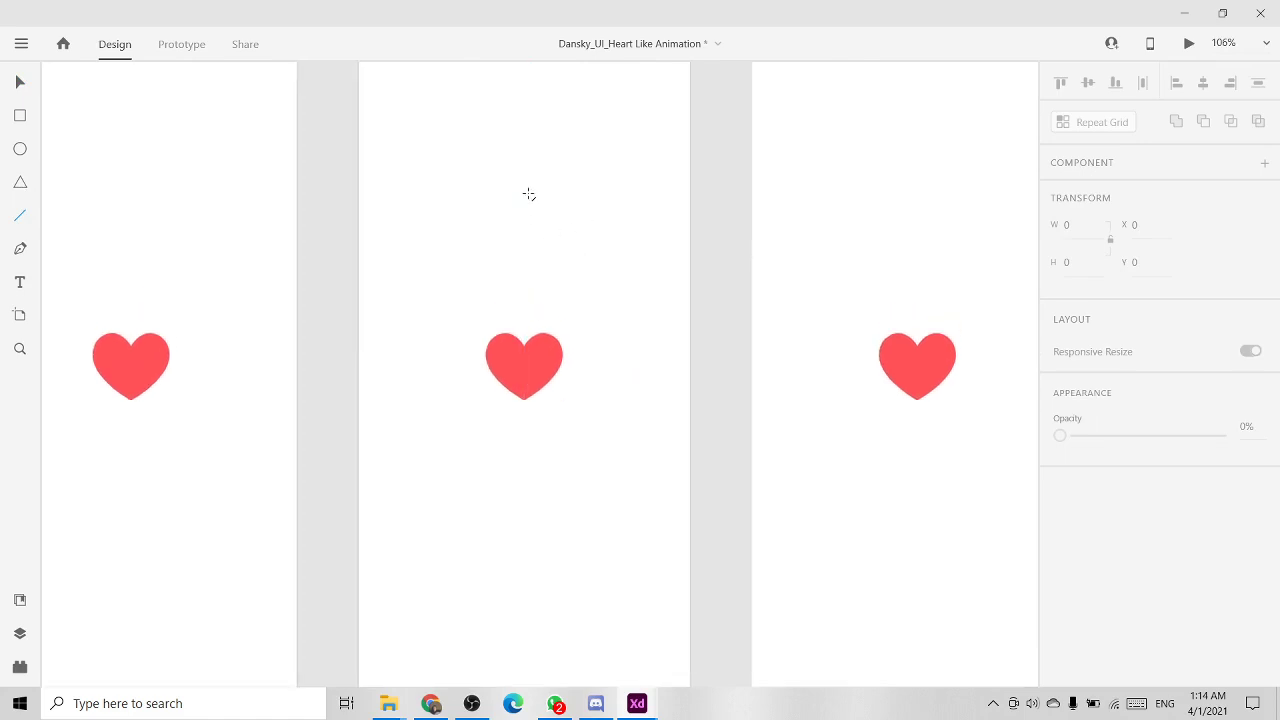
drag(524, 181, 524, 212)
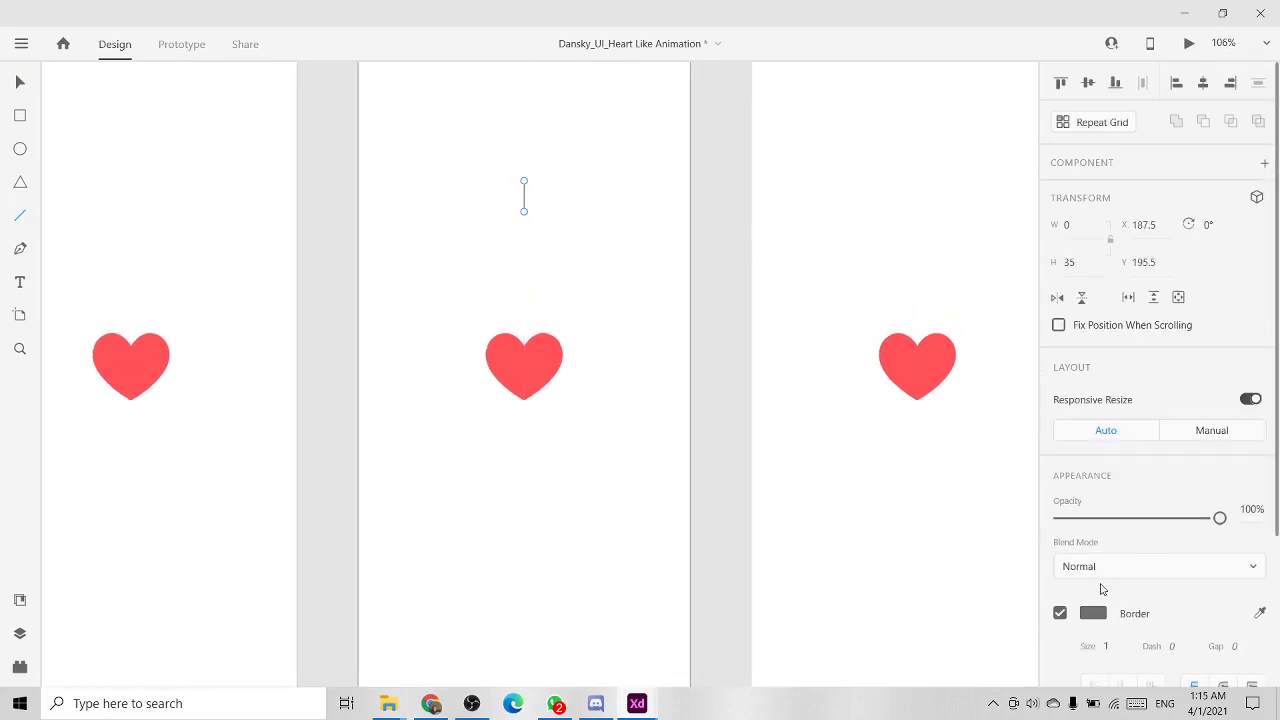
Step: Set the border size of the line above the heart to 5 and leave the Line tool
scroll(1115, 578, down, 2)
click(1107, 459)
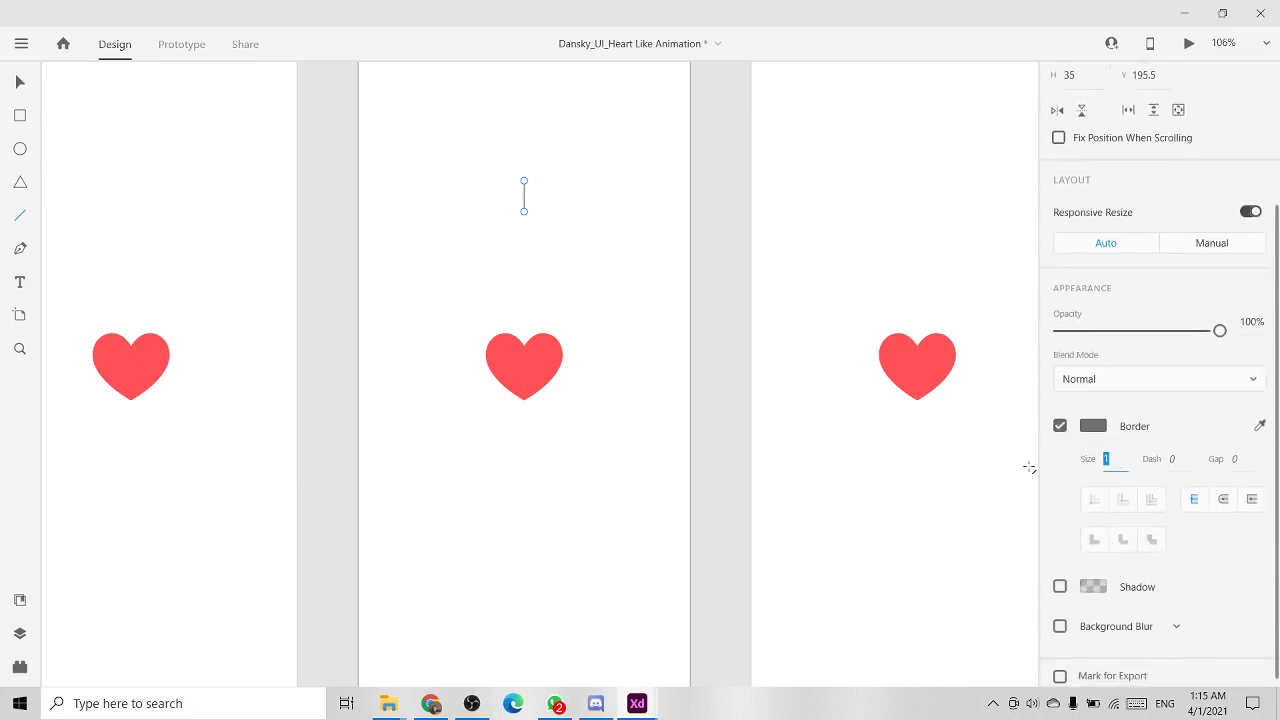
text(5)
key(Return)
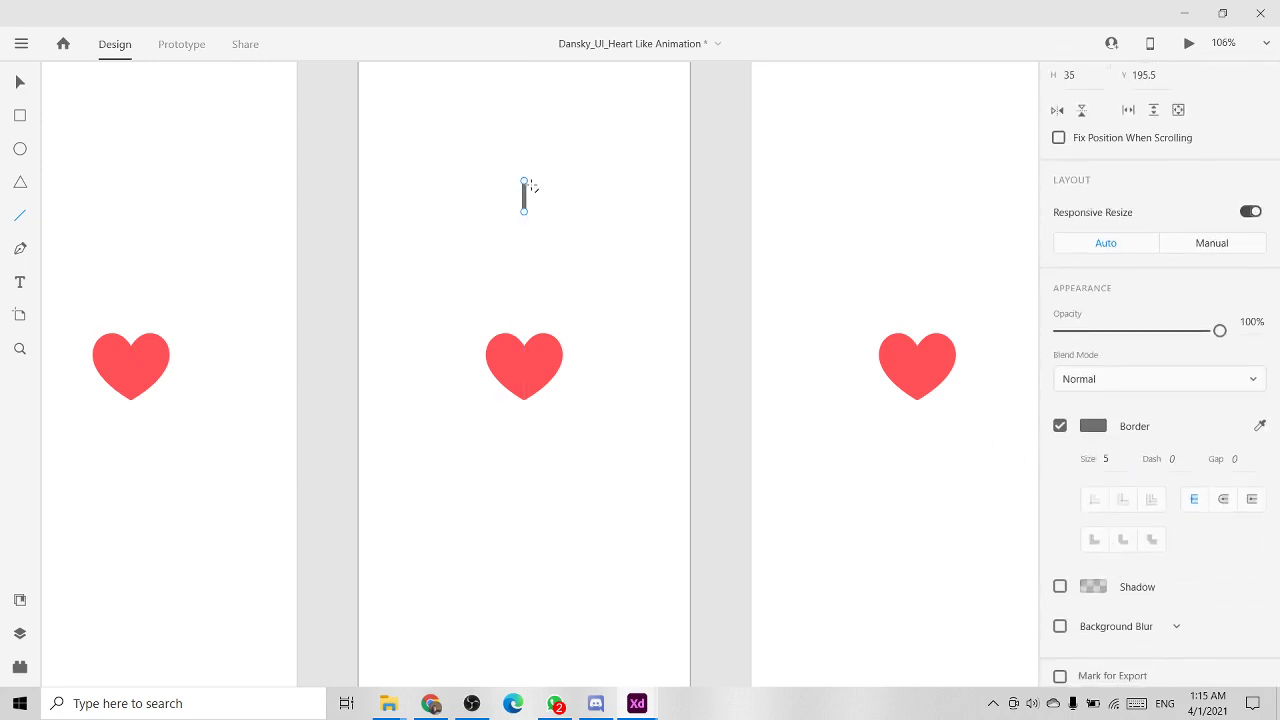
scroll(528, 192, up, 3)
key(Escape)
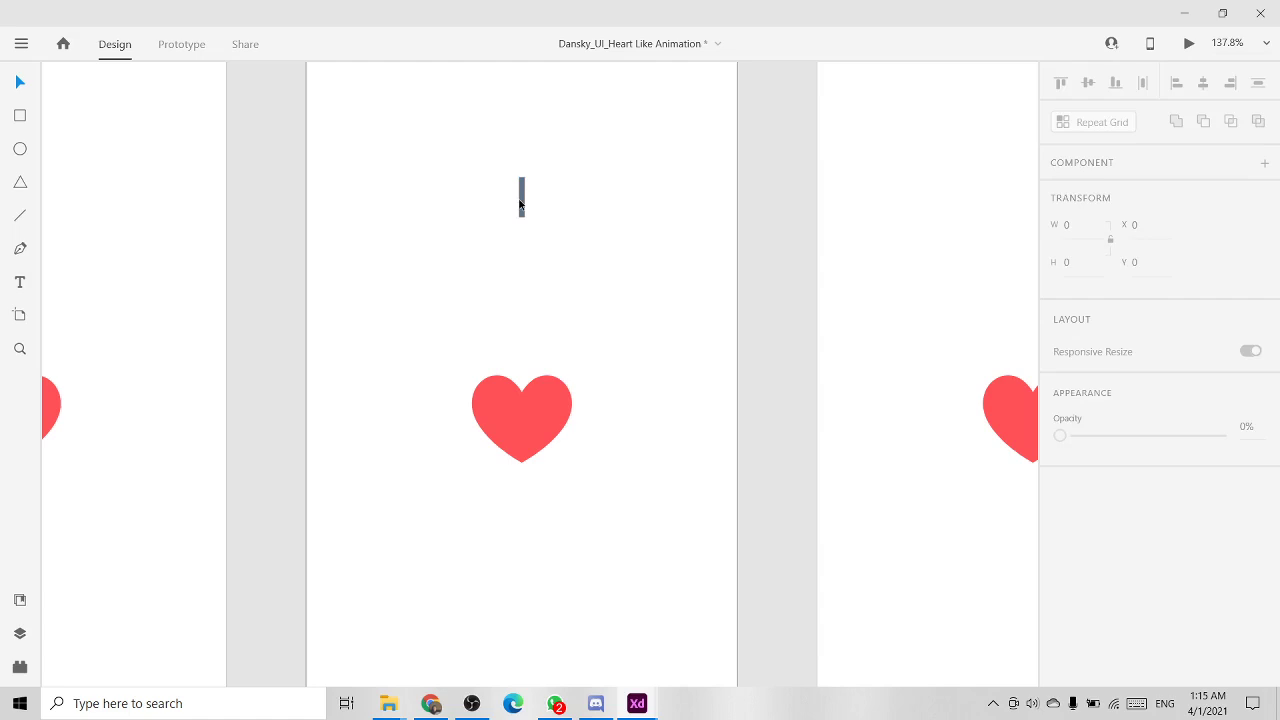
Step: Give the line round caps and move it down closer to the heart, to about Y 278.5
click(519, 204)
scroll(1120, 480, down, 4)
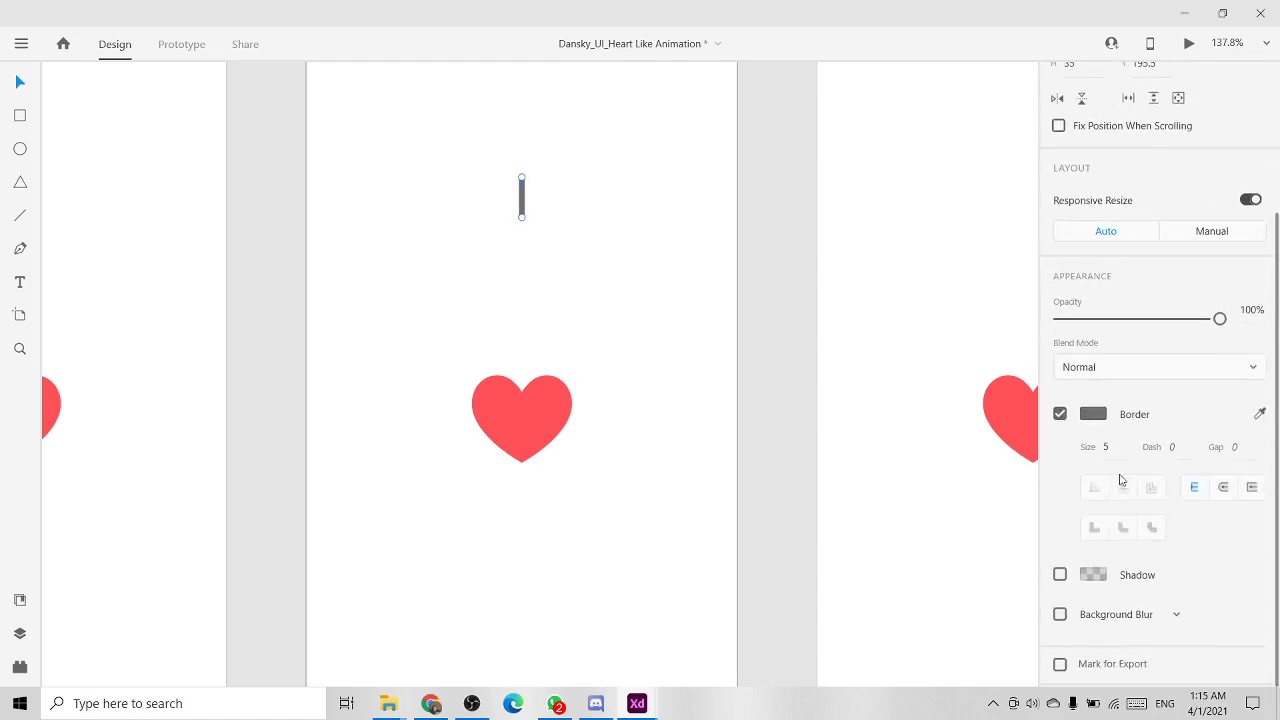
click(1221, 487)
scroll(557, 200, up, 3)
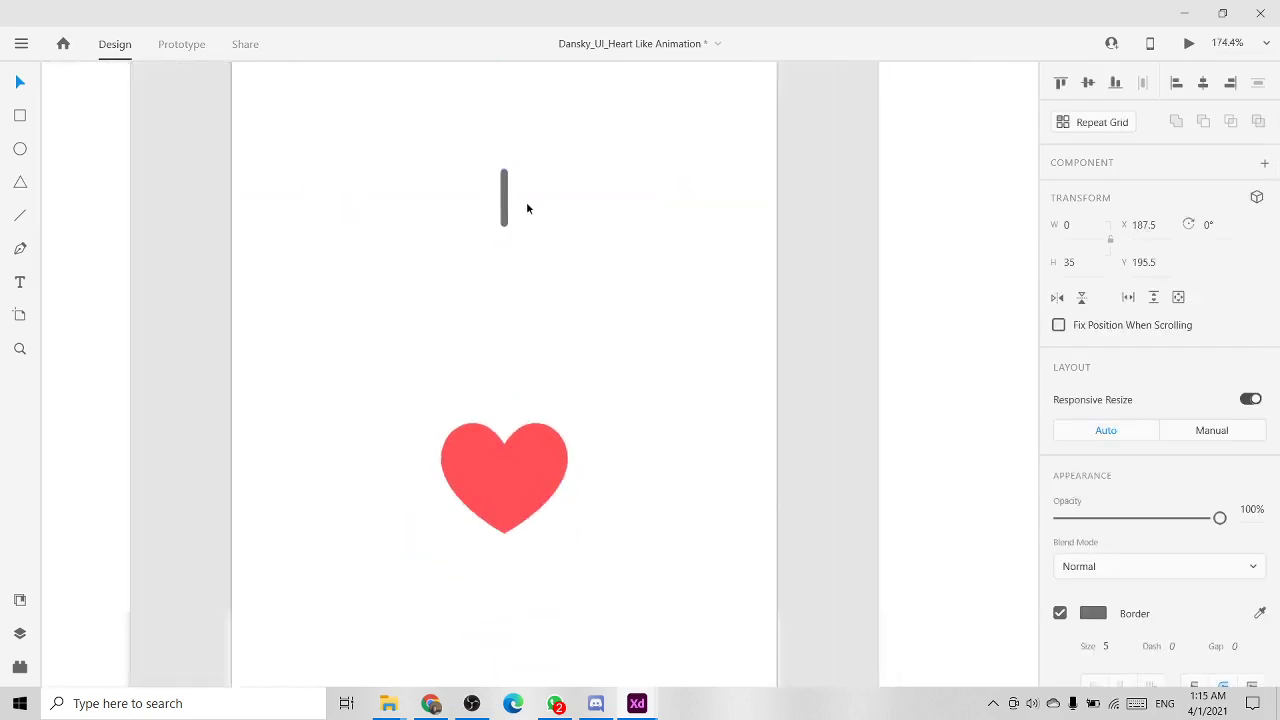
scroll(527, 208, down, 3)
drag(527, 208, 534, 313)
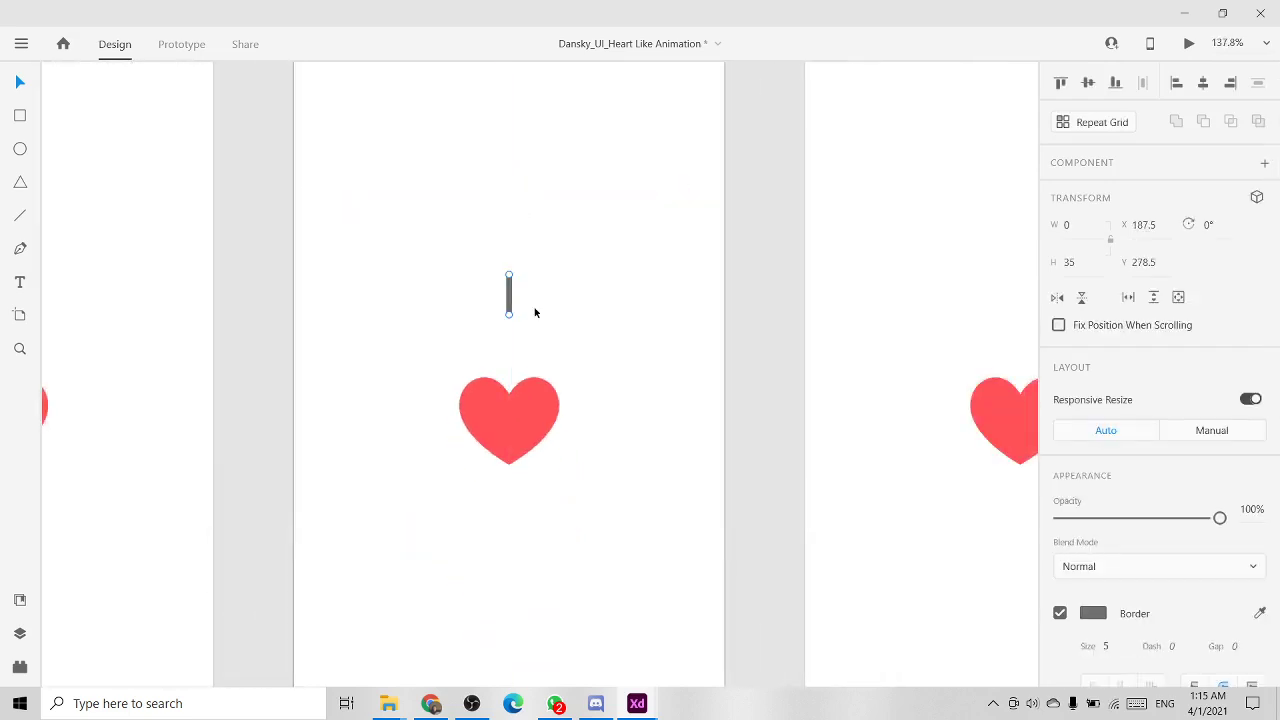
click(502, 415)
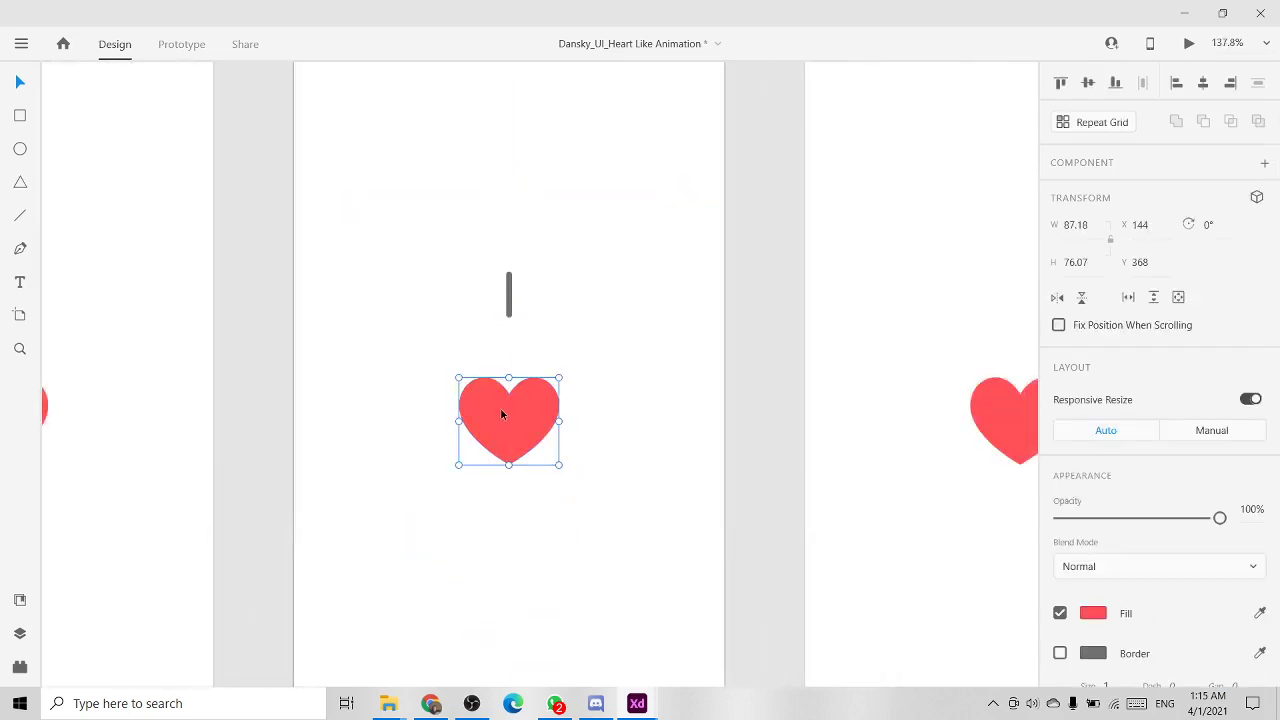
click(510, 305)
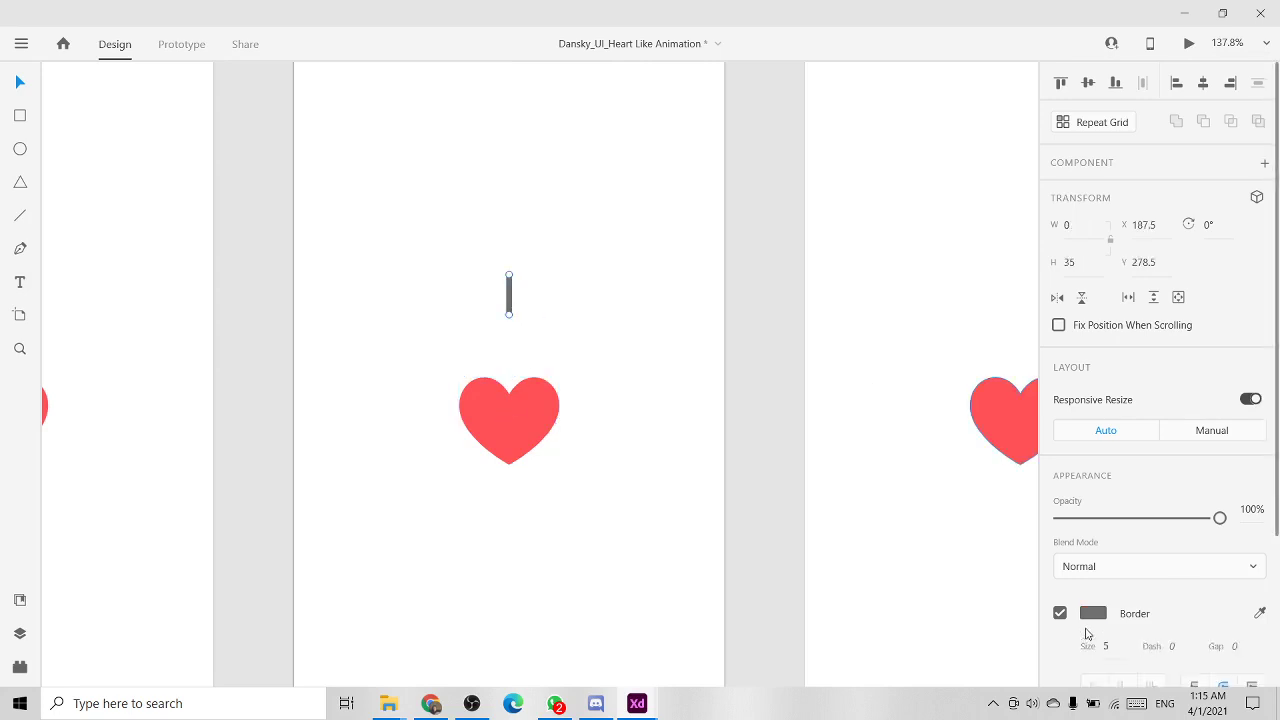
click(1091, 613)
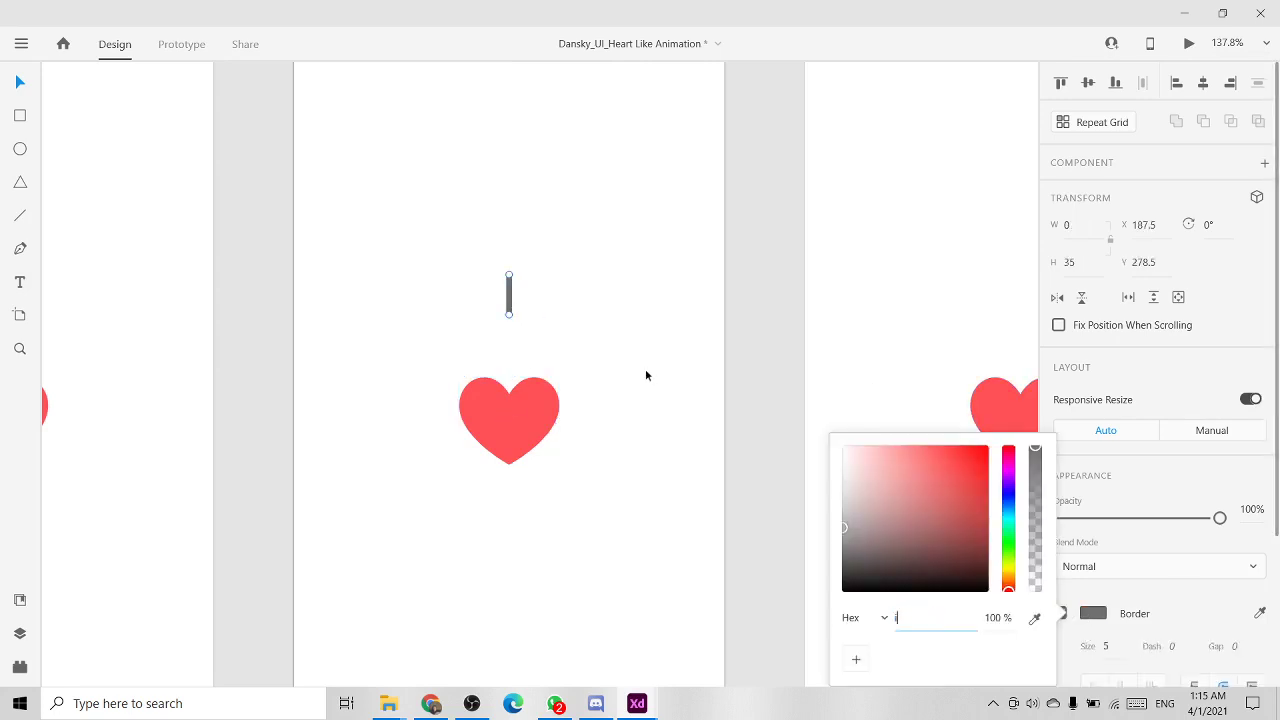
click(520, 289)
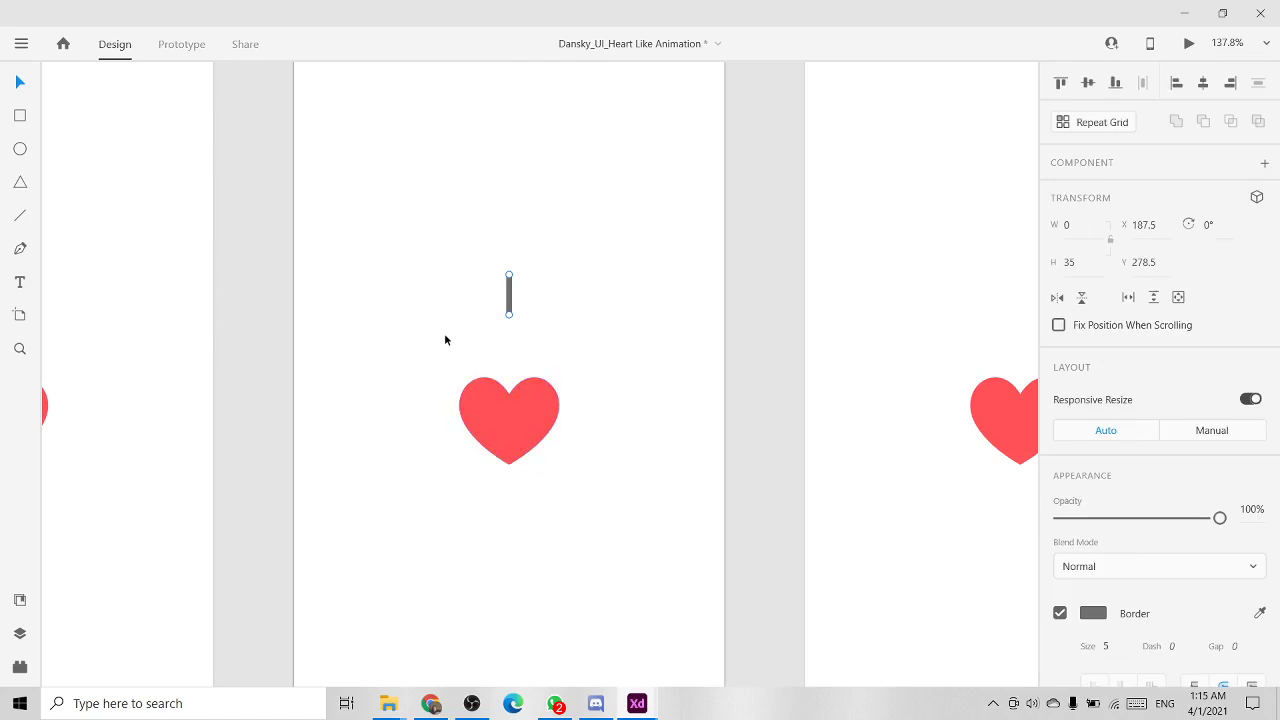
click(625, 366)
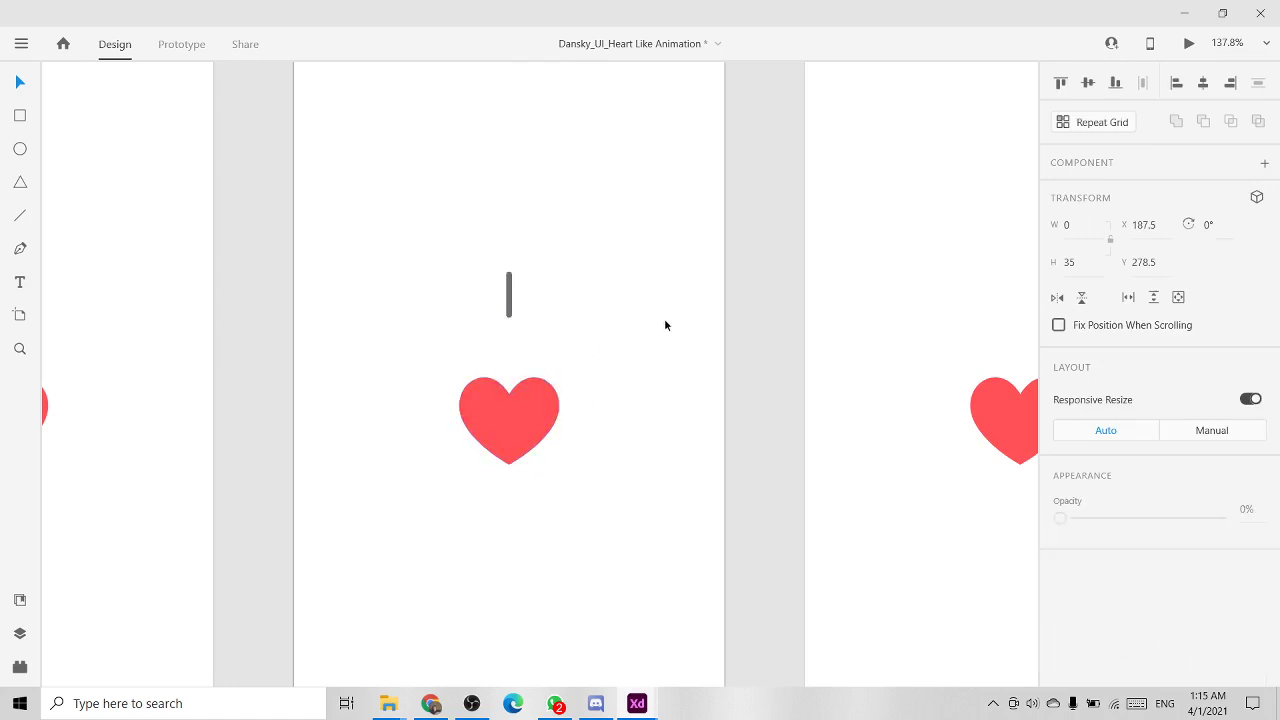
Step: Match the line's border colour to the heart by sampling the heart's red fill
click(510, 296)
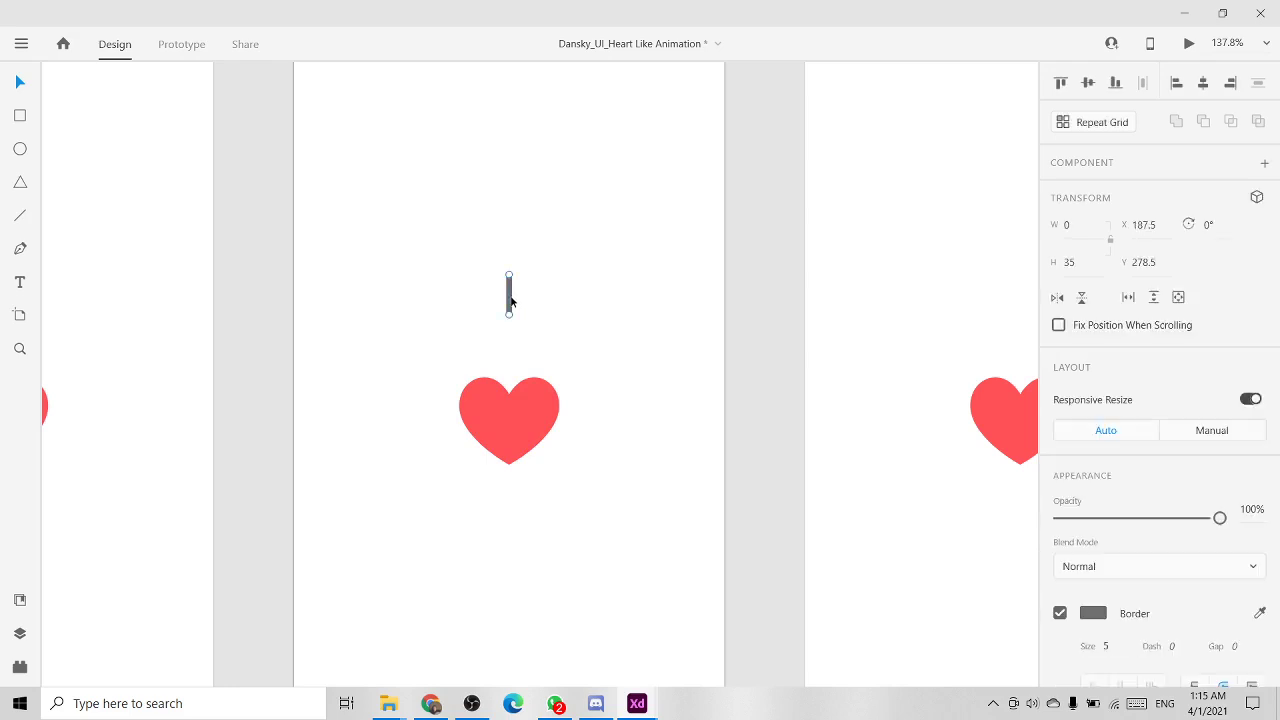
click(1092, 612)
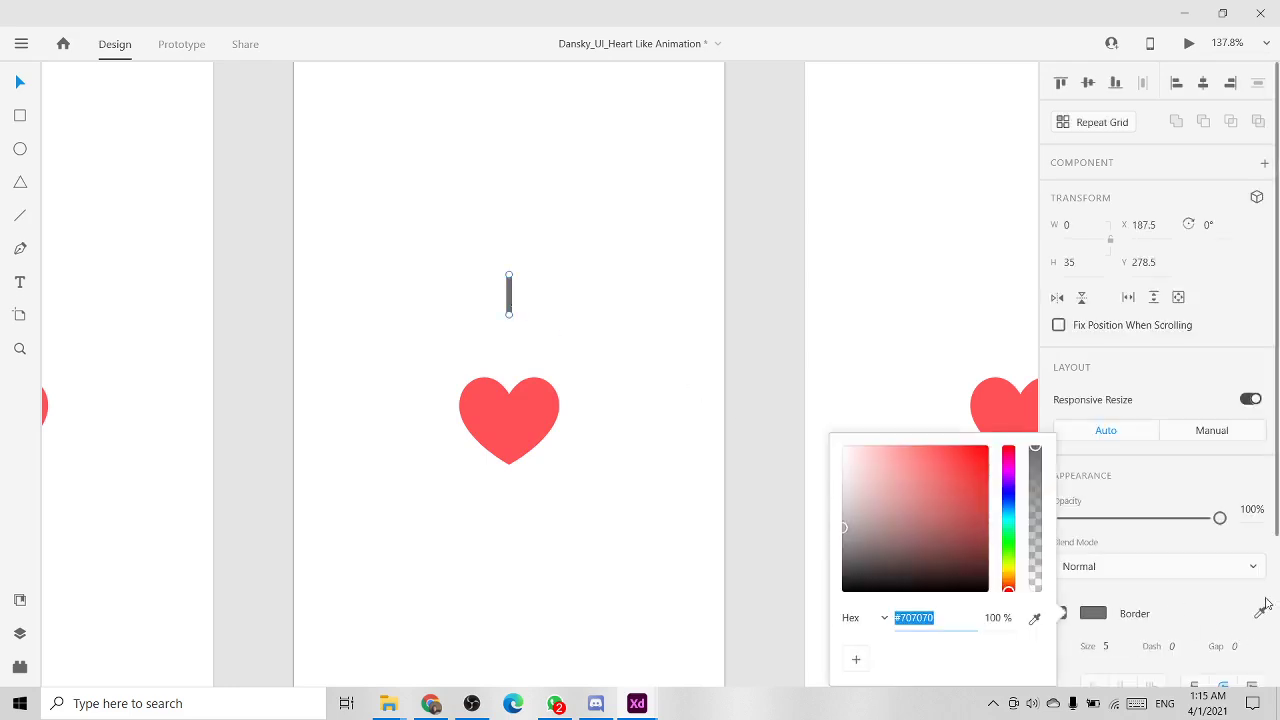
click(1261, 613)
click(514, 414)
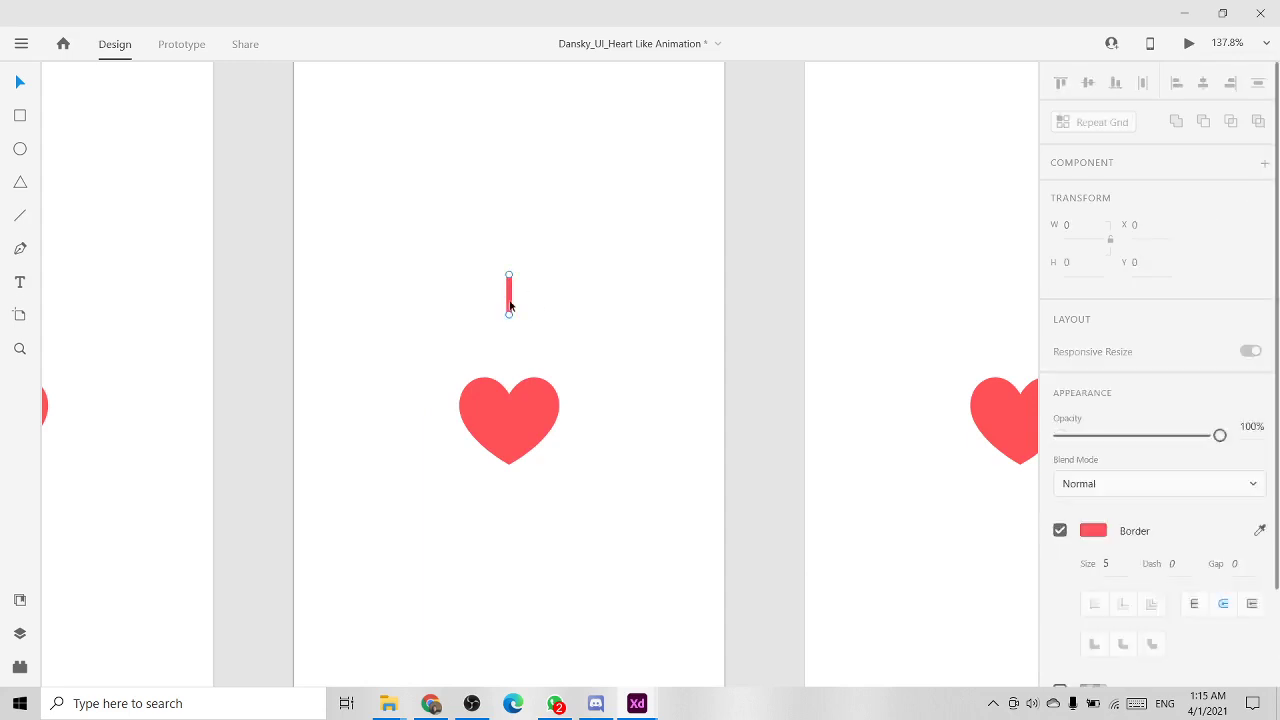
Step: Copy the red line straight down to below the heart on artboard 2 and select both lines together
drag(664, 371, 651, 273)
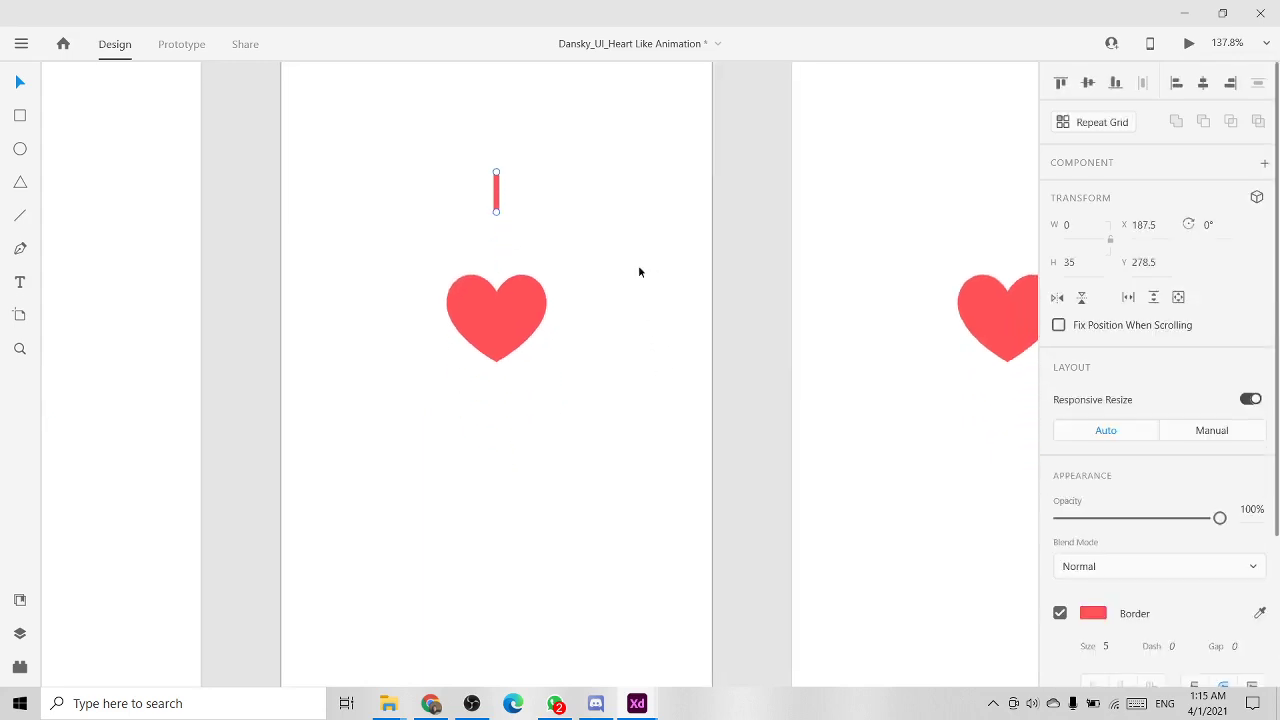
scroll(630, 280, up, 1)
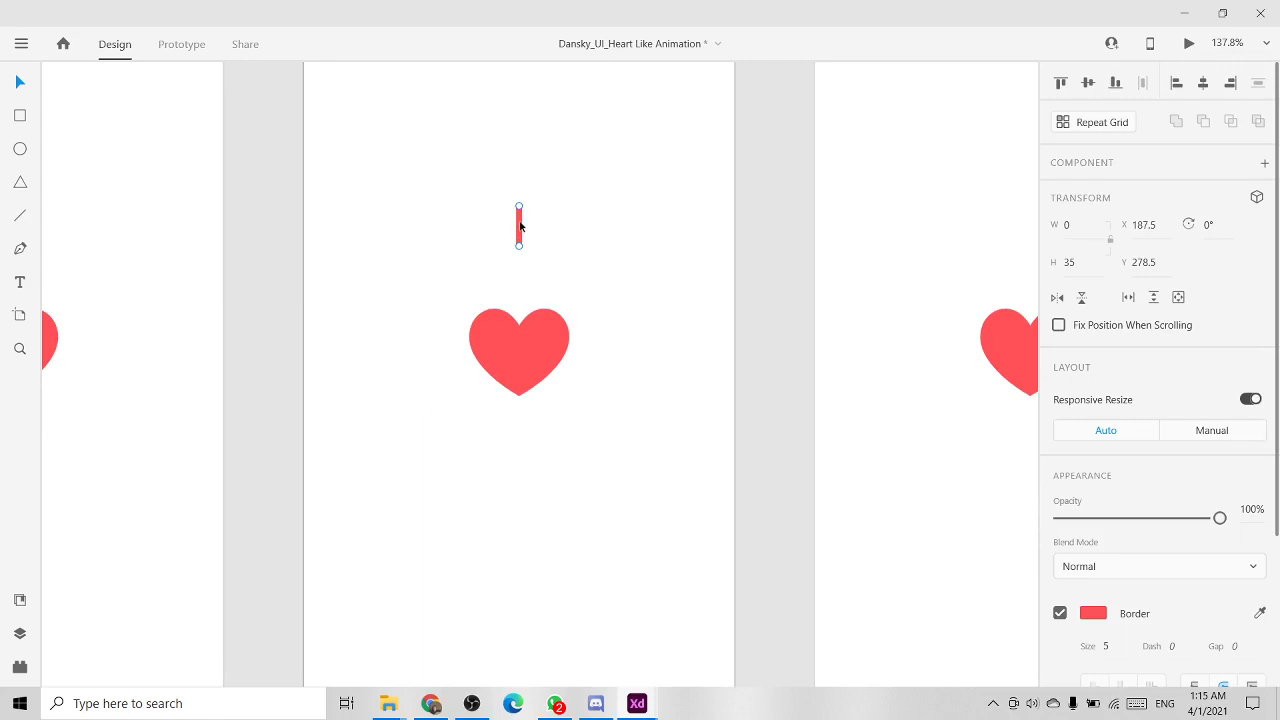
drag(520, 227, 520, 482)
click(520, 230)
shift+click(521, 479)
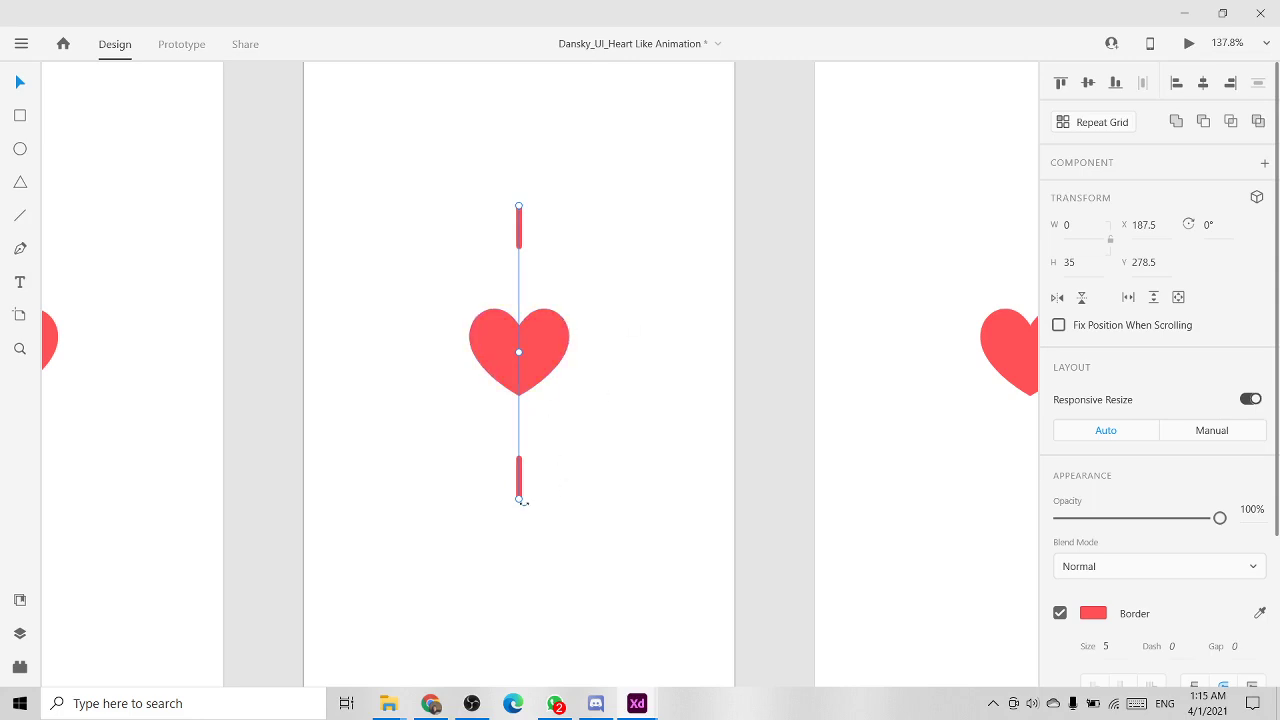
Step: Try to add a copy of the two lines rotated to 92° around the heart, and undo the attempt
drag(521, 500, 527, 500)
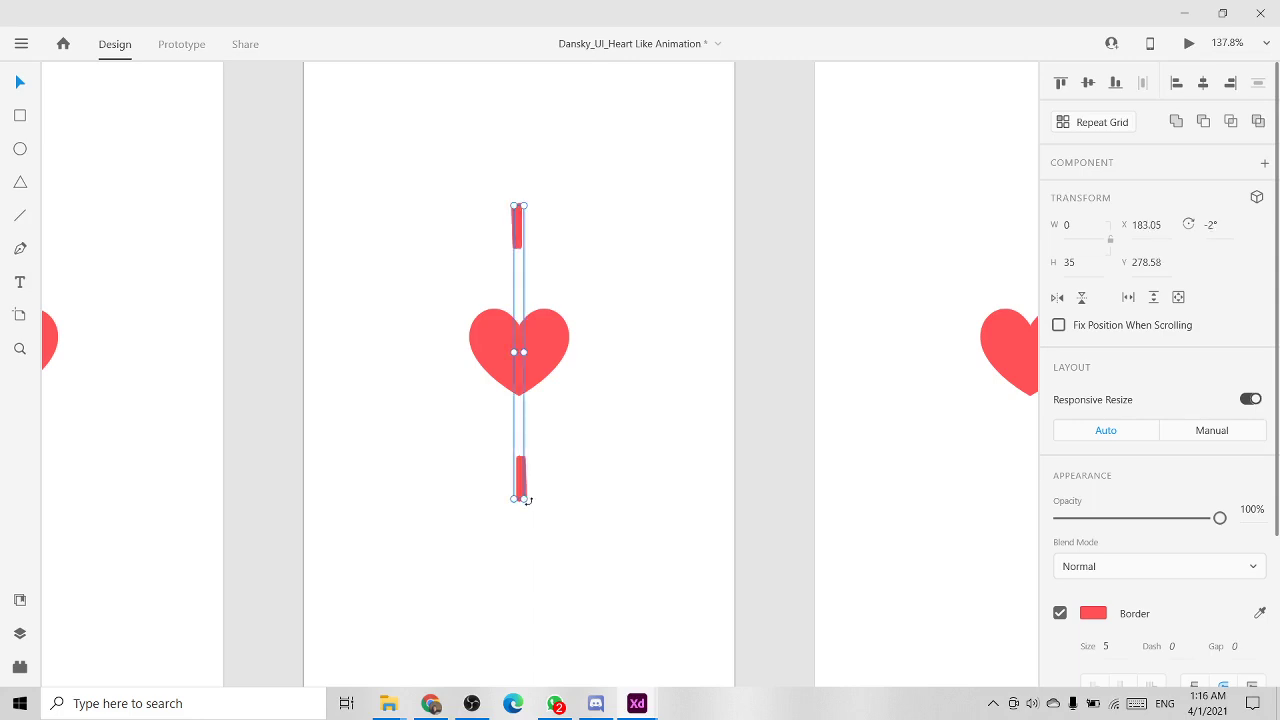
drag(527, 500, 700, 353)
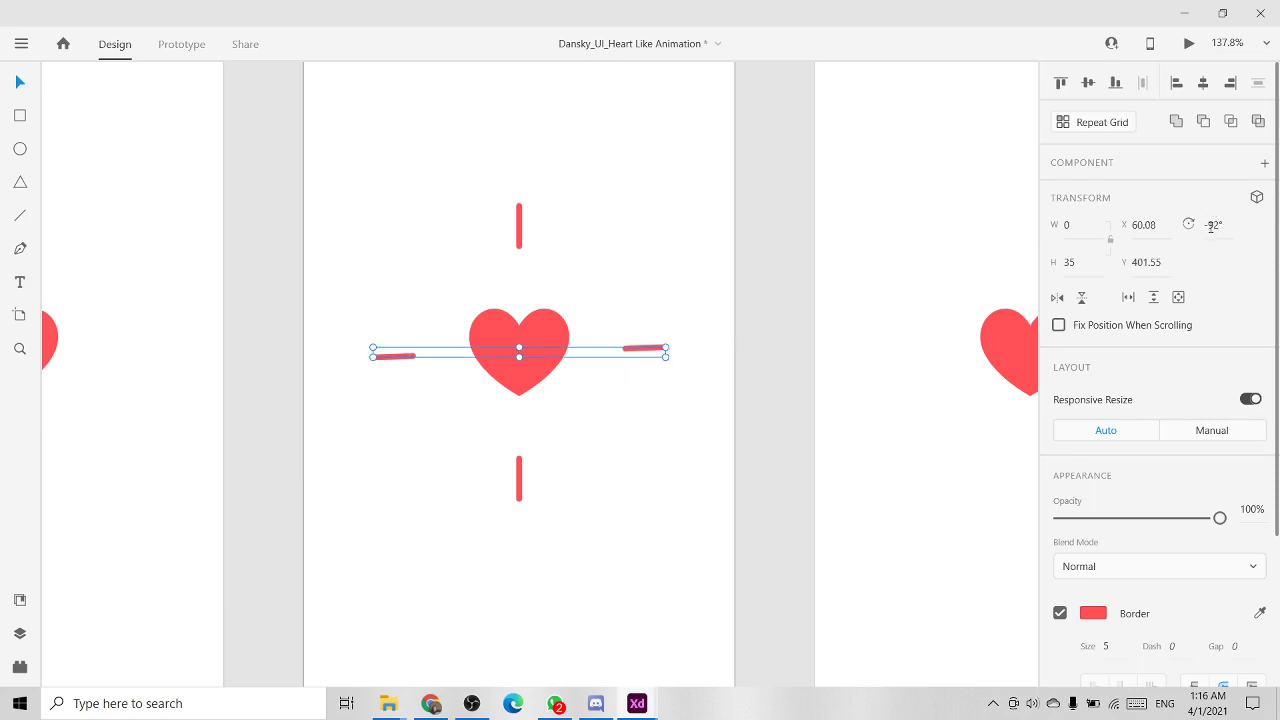
click(1212, 226)
text(-2)
key(Return)
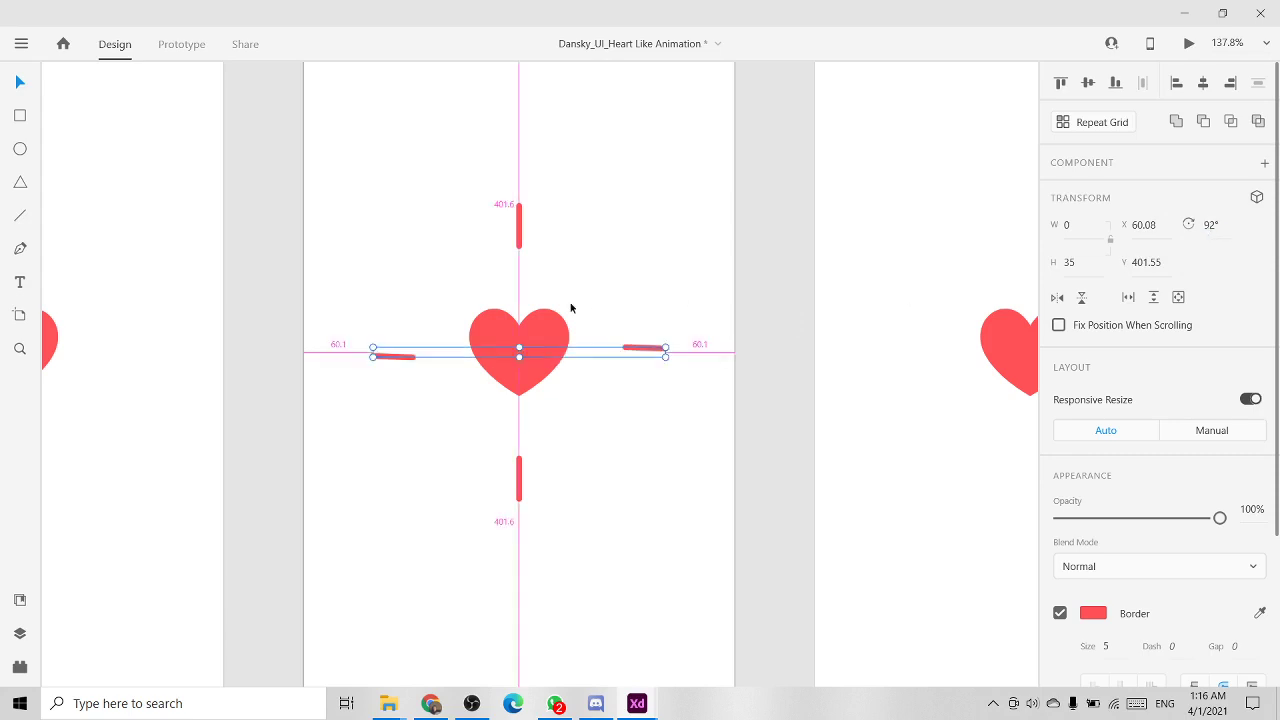
scroll(572, 303, up, 2)
key(ctrl+z)
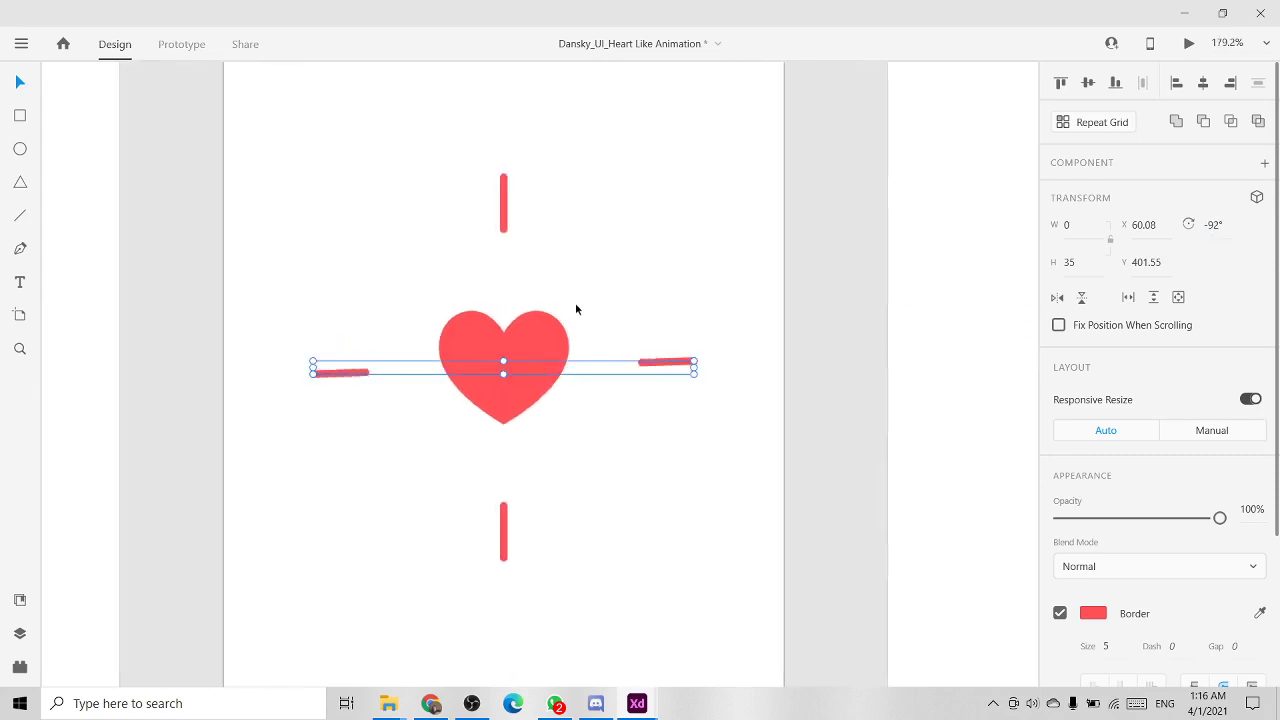
key(ctrl+z)
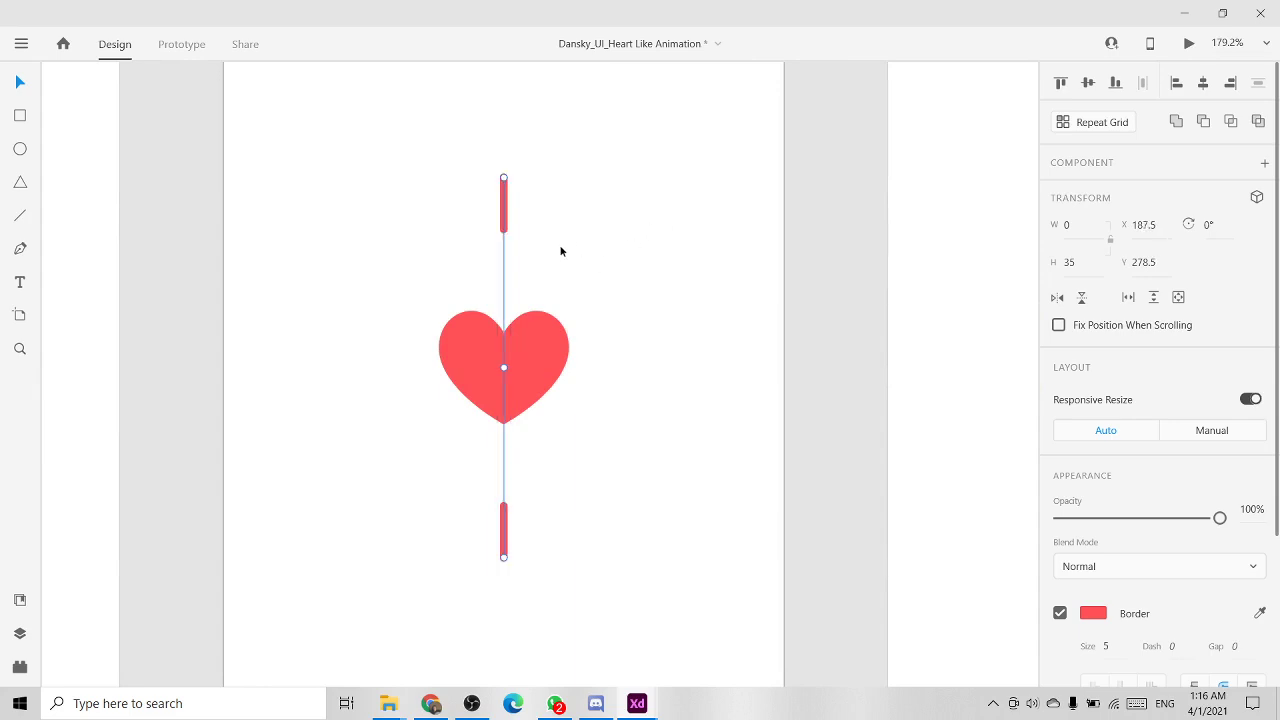
Step: Add a copy of the two vertical lines rotated 90° around the heart on artboard 2
drag(507, 176, 689, 367)
click(640, 262)
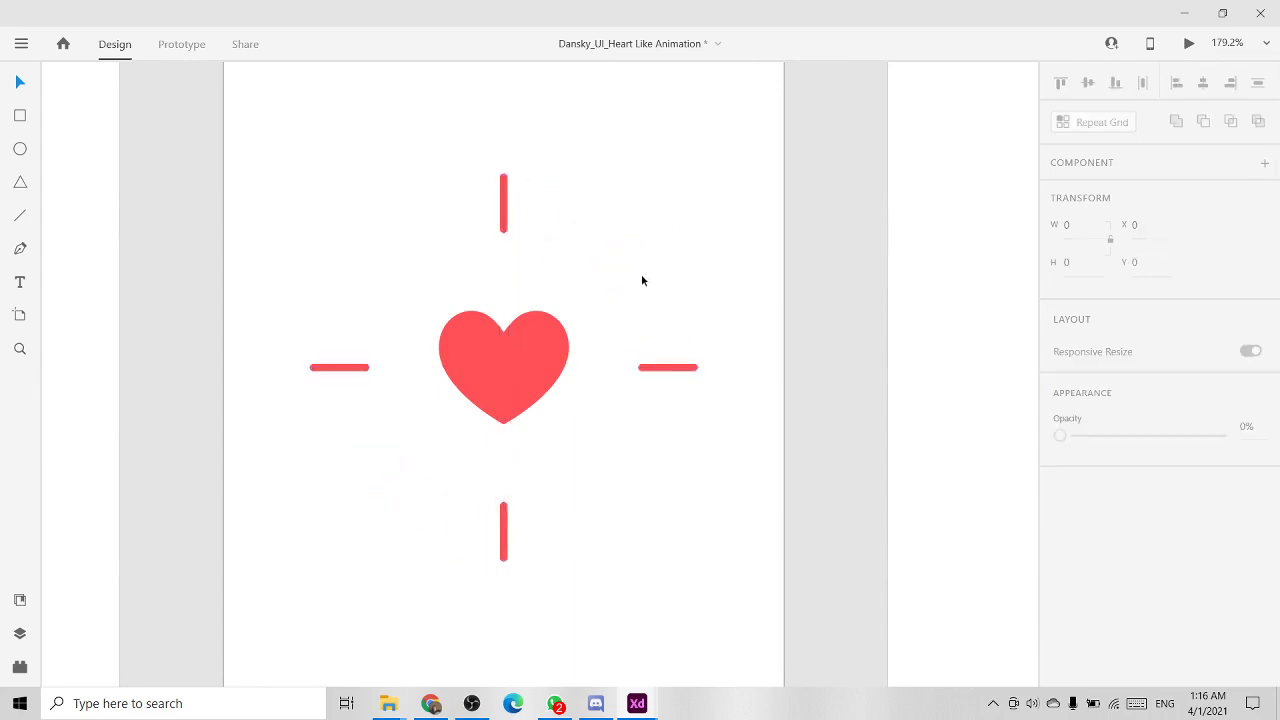
Step: Select all four lines on artboard 2 and add a copy of them rotated 45° around the heart
scroll(640, 277, down, 2)
click(536, 227)
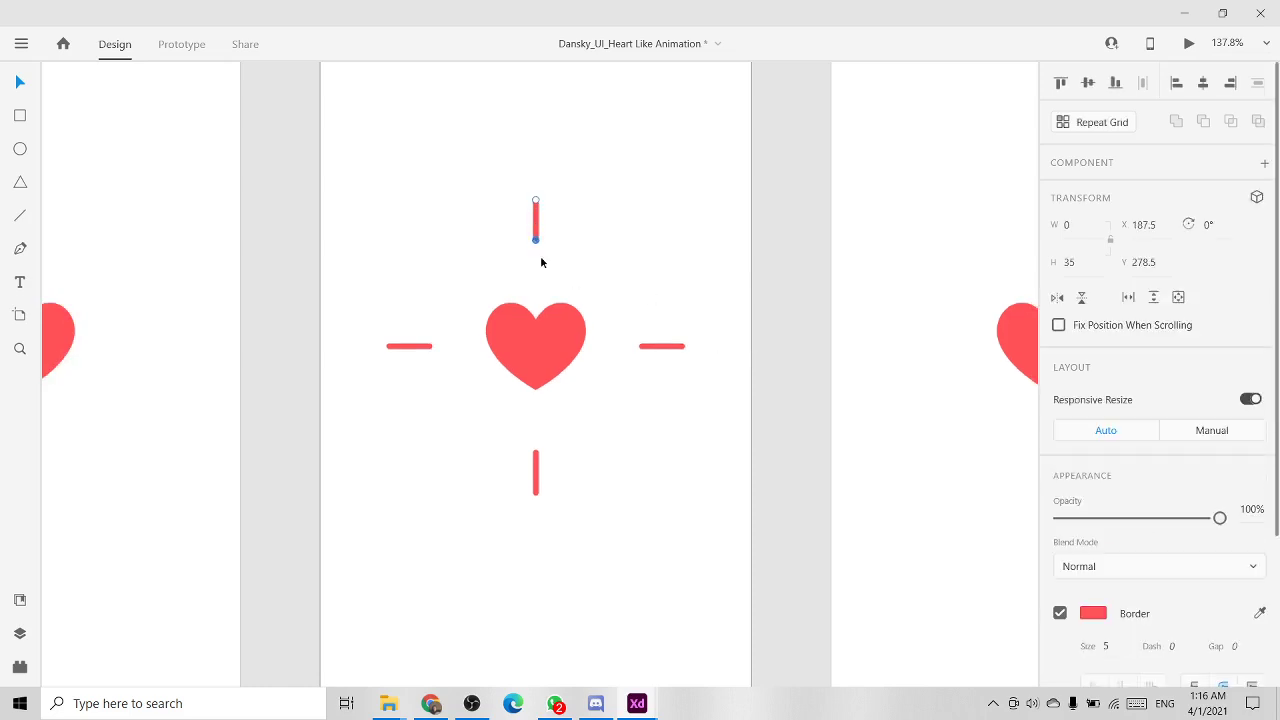
shift+click(646, 347)
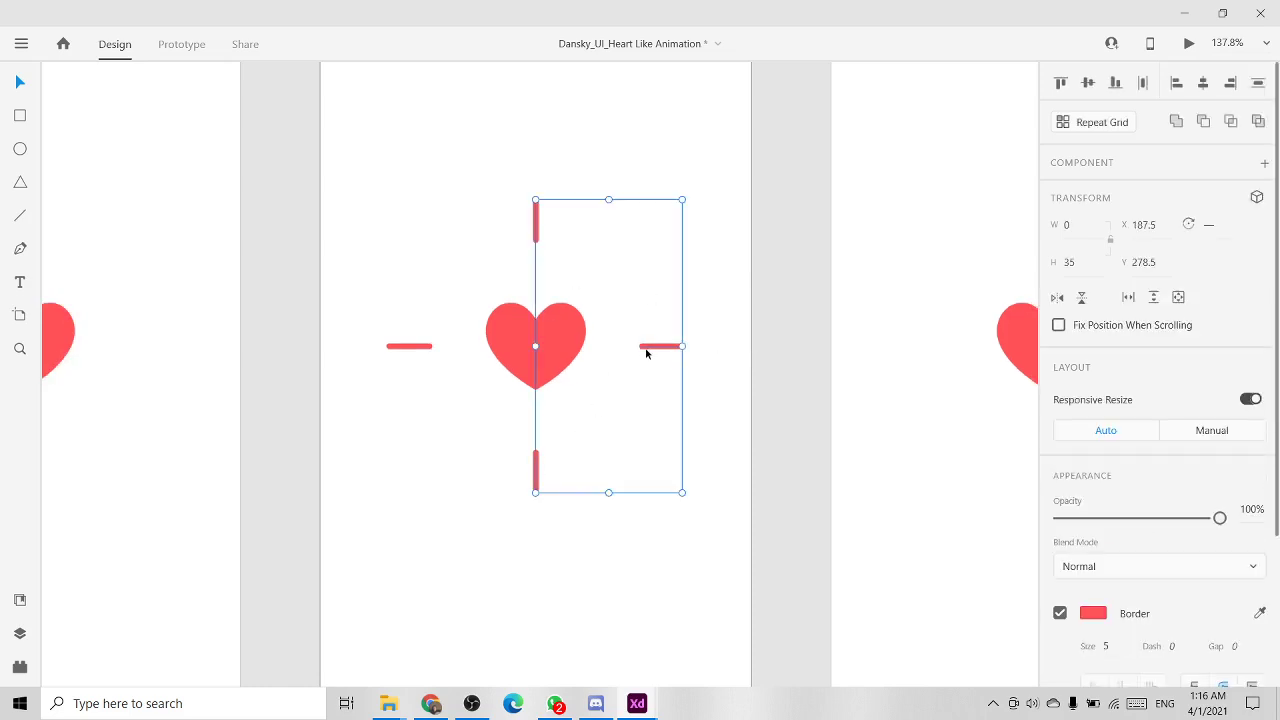
shift+click(417, 347)
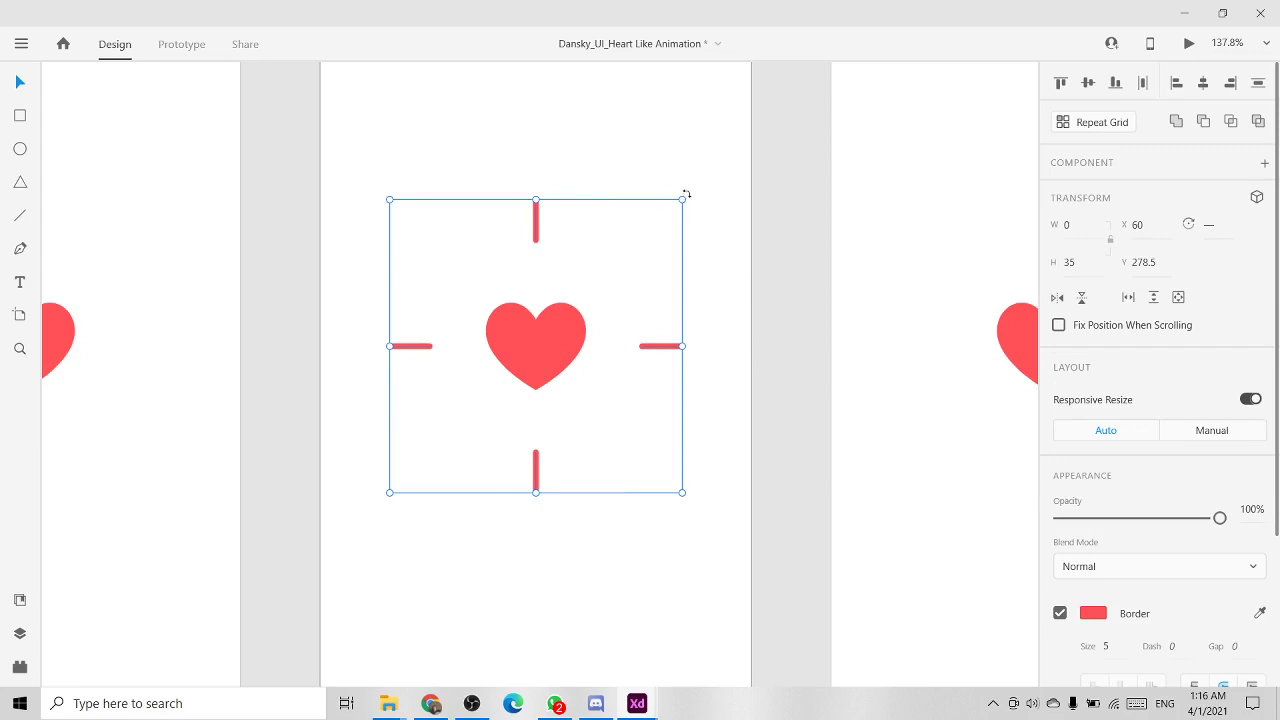
key(ctrl+d)
drag(686, 193, 717, 342)
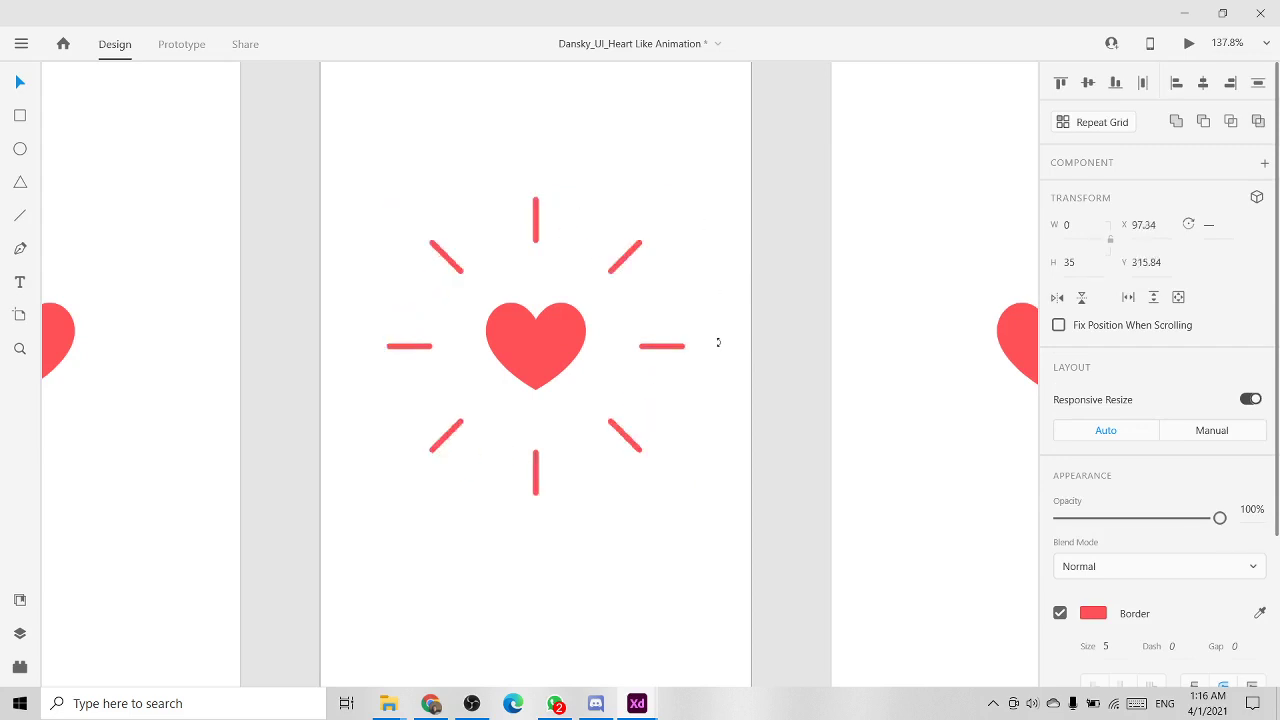
click(774, 269)
scroll(677, 326, down, 5)
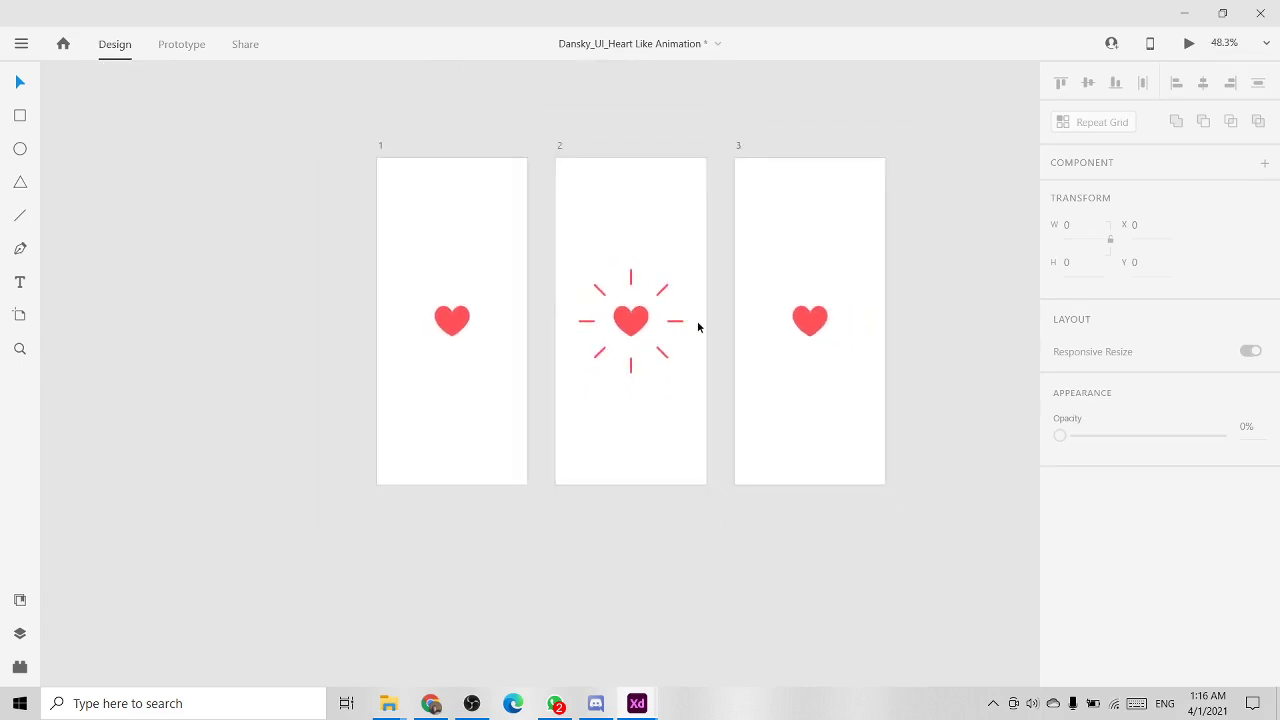
scroll(696, 326, up, 5)
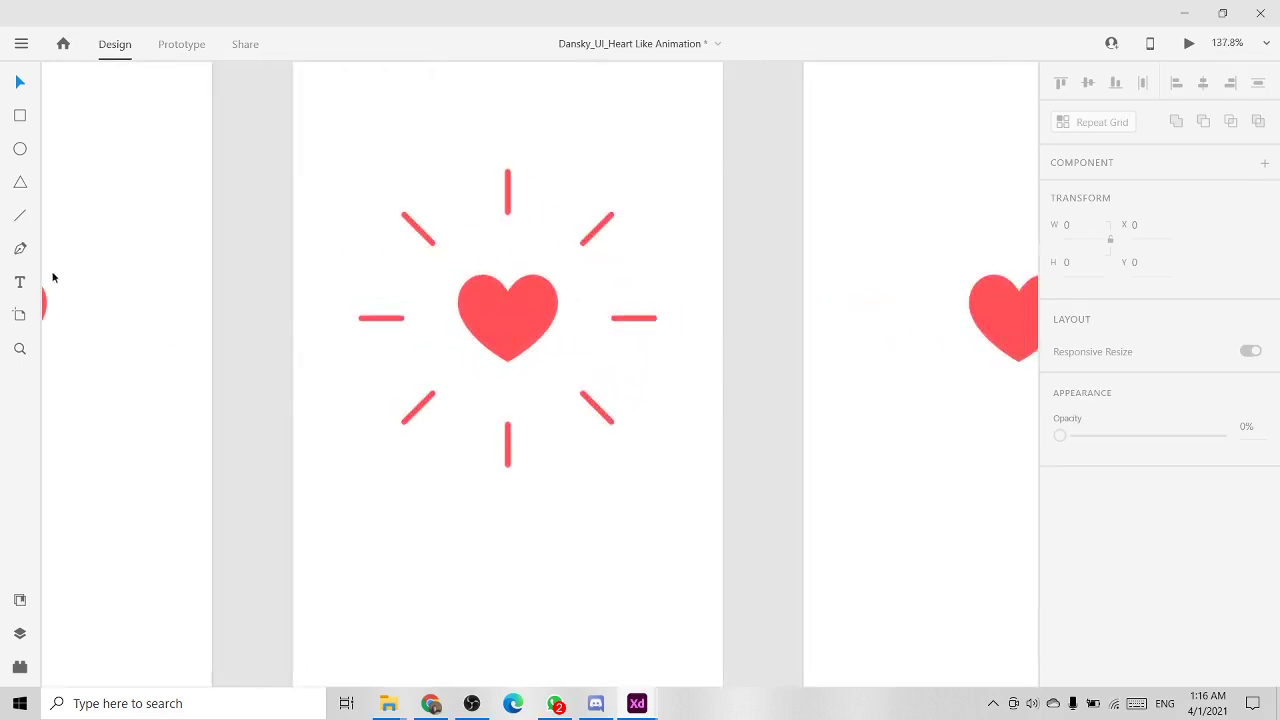
Step: Show the document's layer list
click(21, 634)
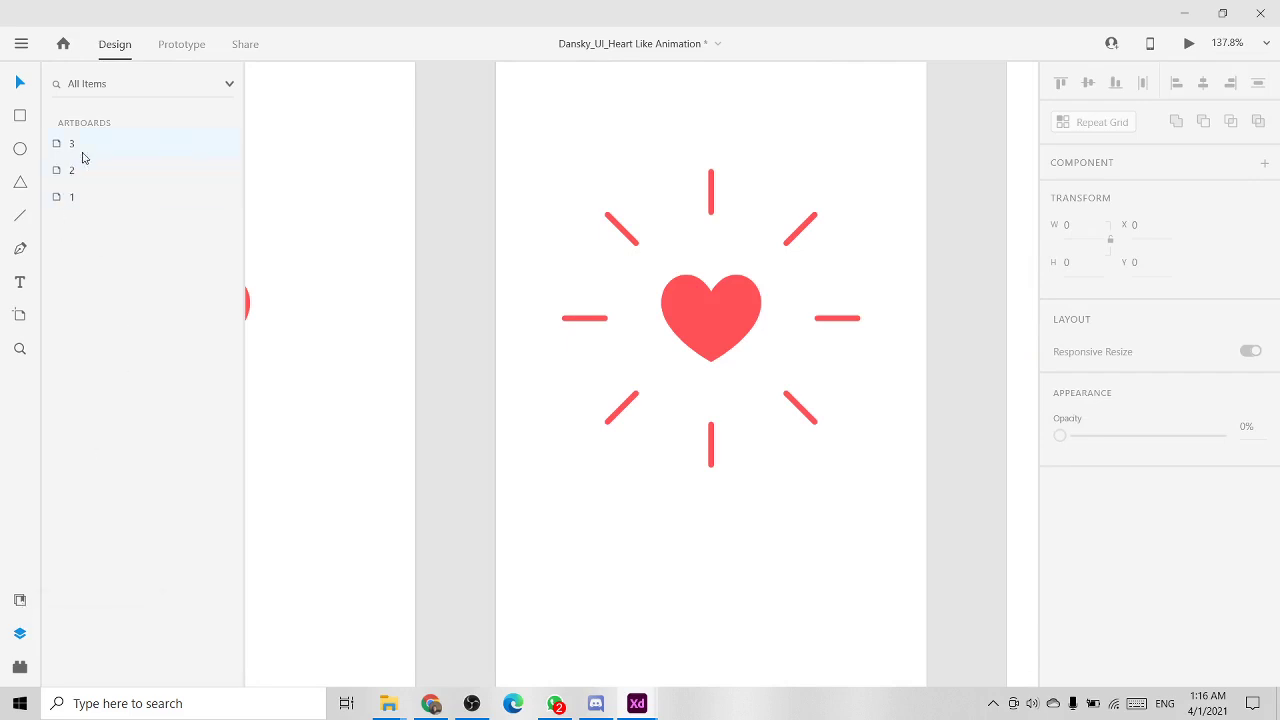
click(21, 603)
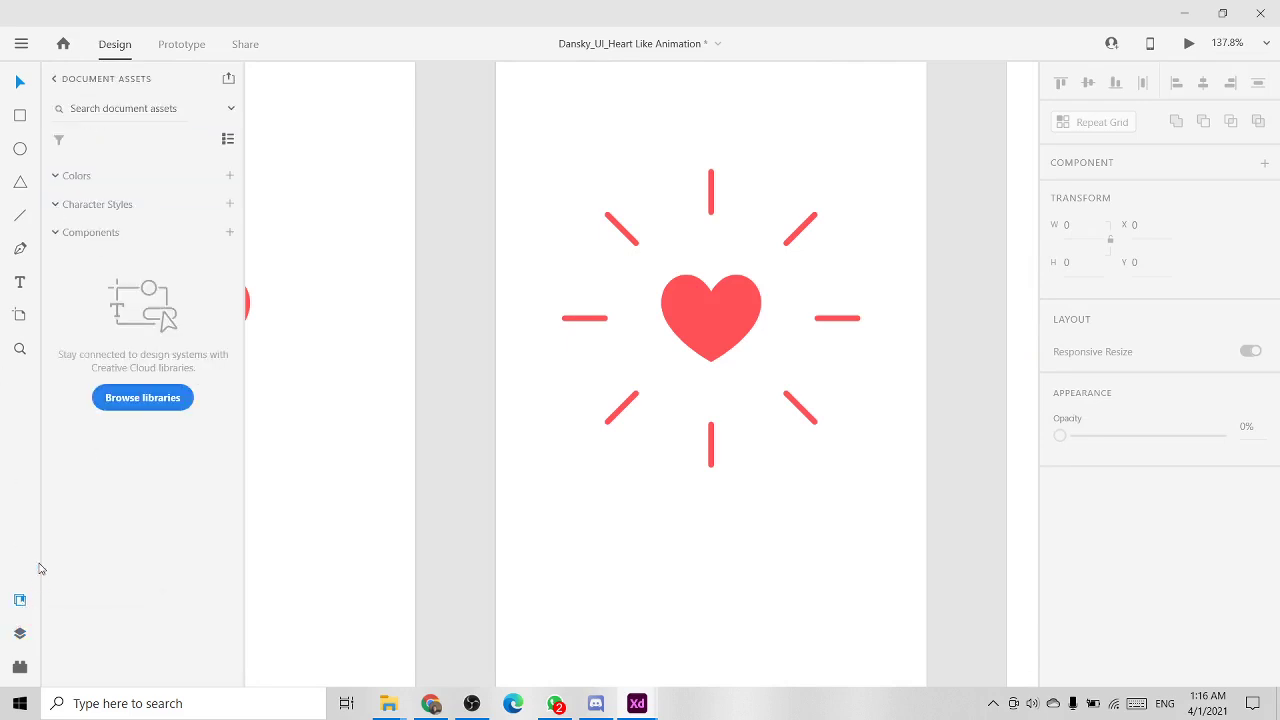
click(20, 634)
click(158, 84)
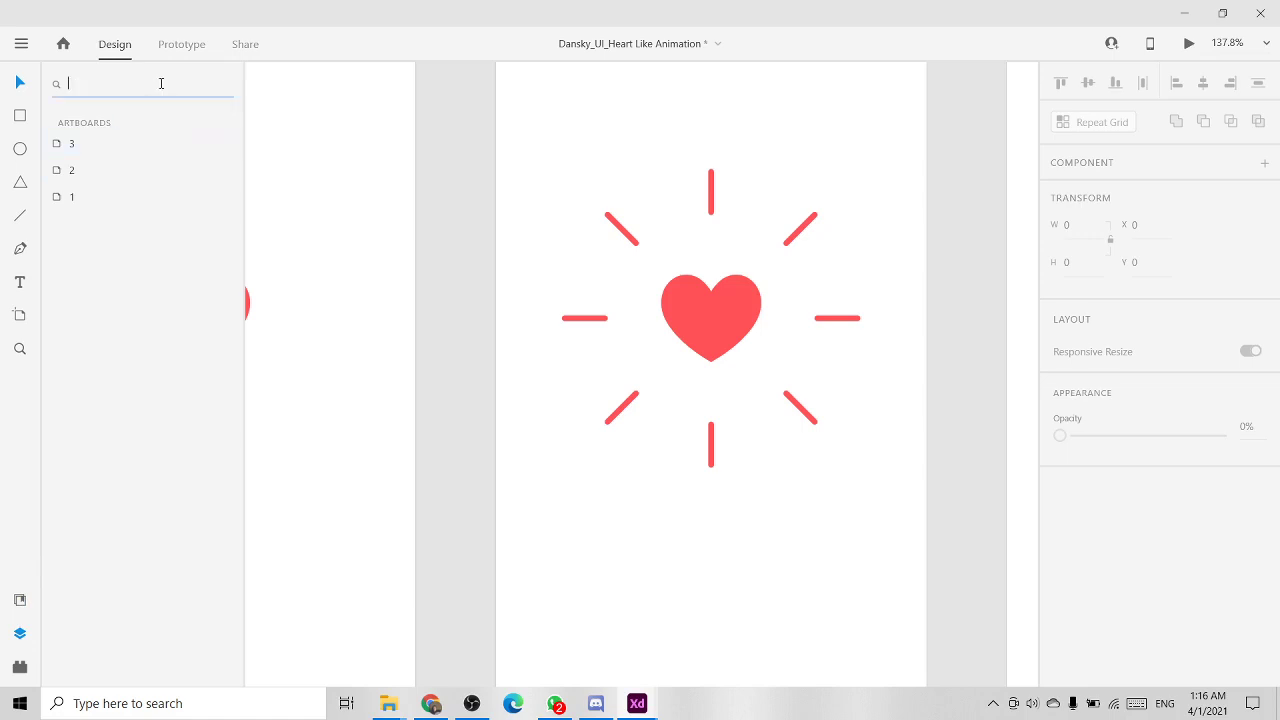
click(24, 669)
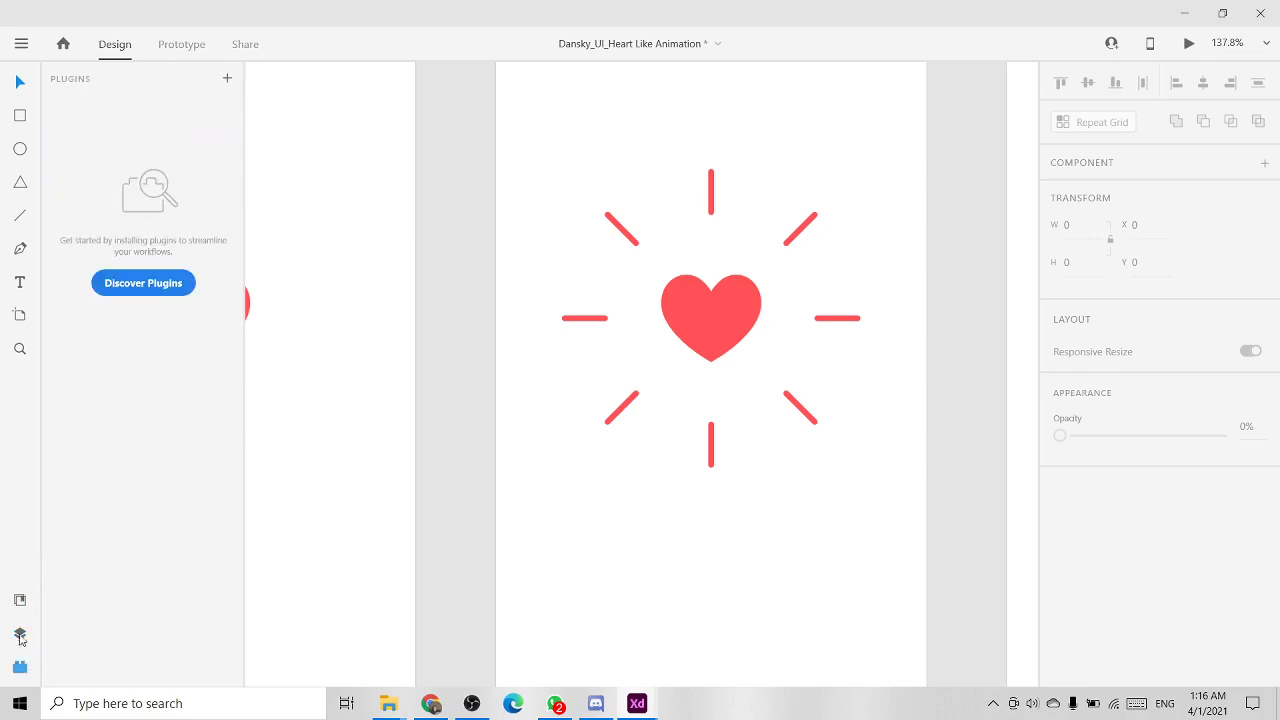
click(20, 634)
Step: Filter the layer list to Shapes so the individual lines and hearts of each artboard are listed
click(80, 176)
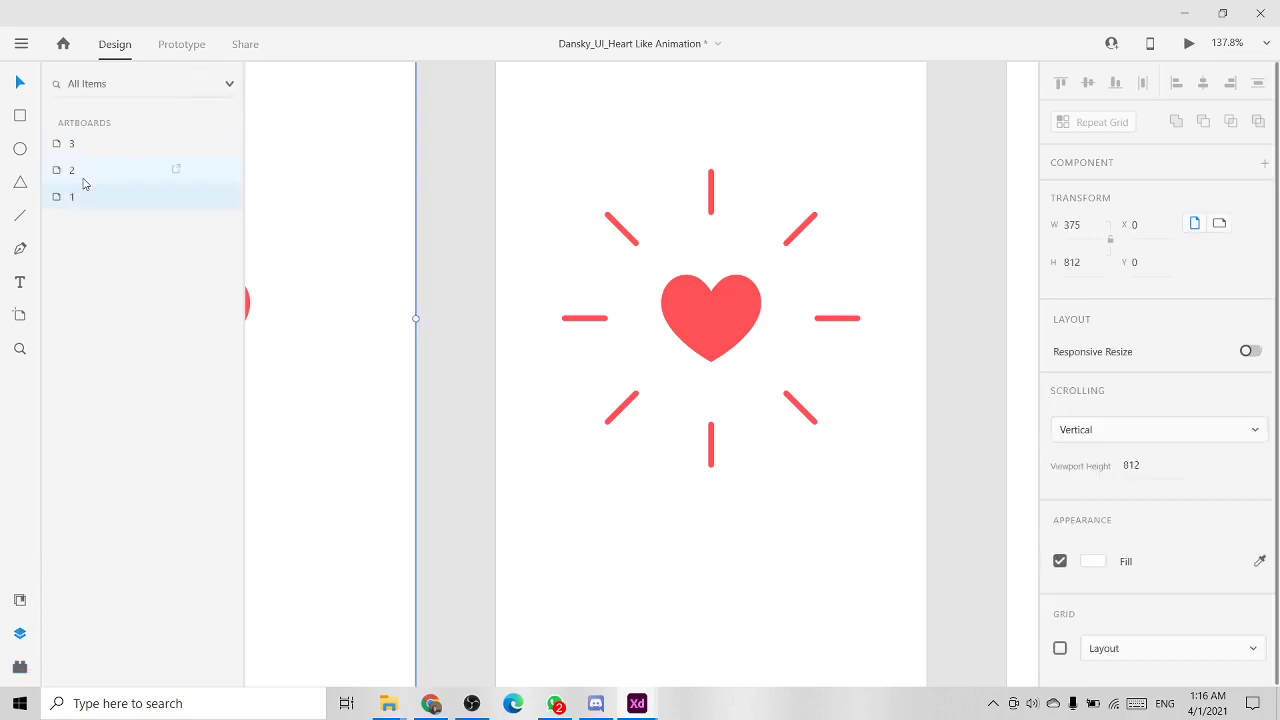
click(82, 150)
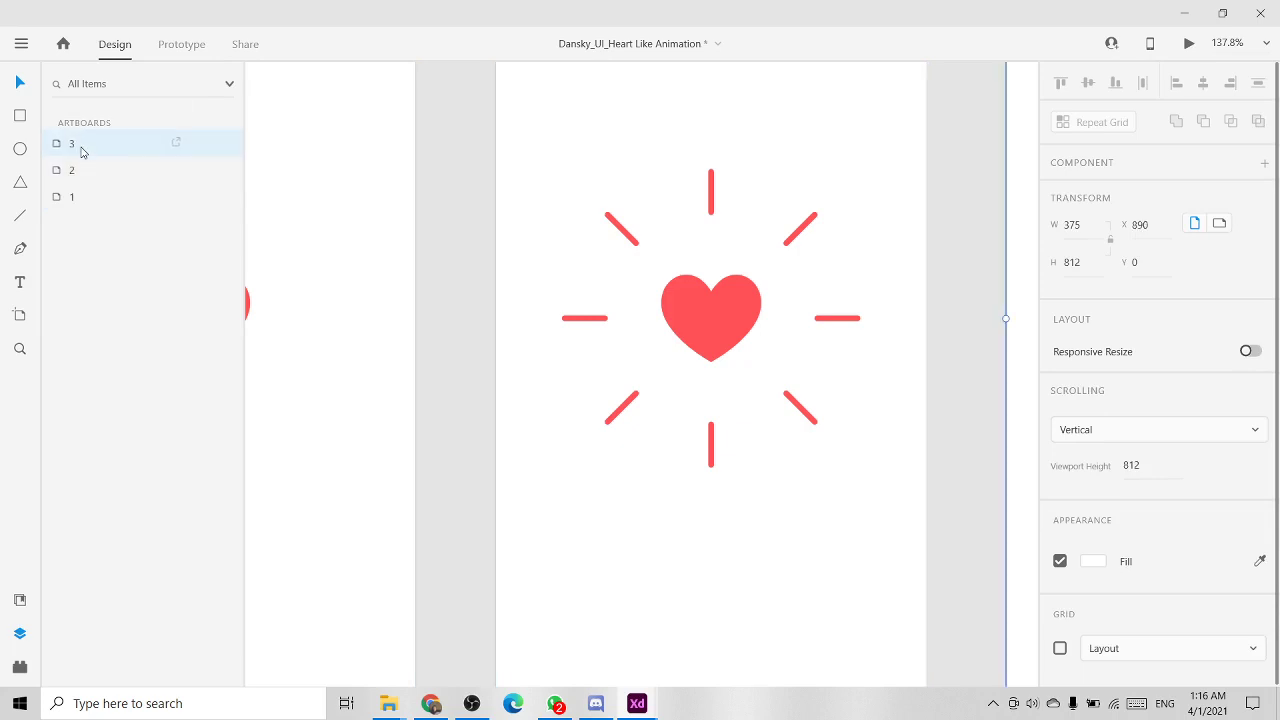
click(75, 195)
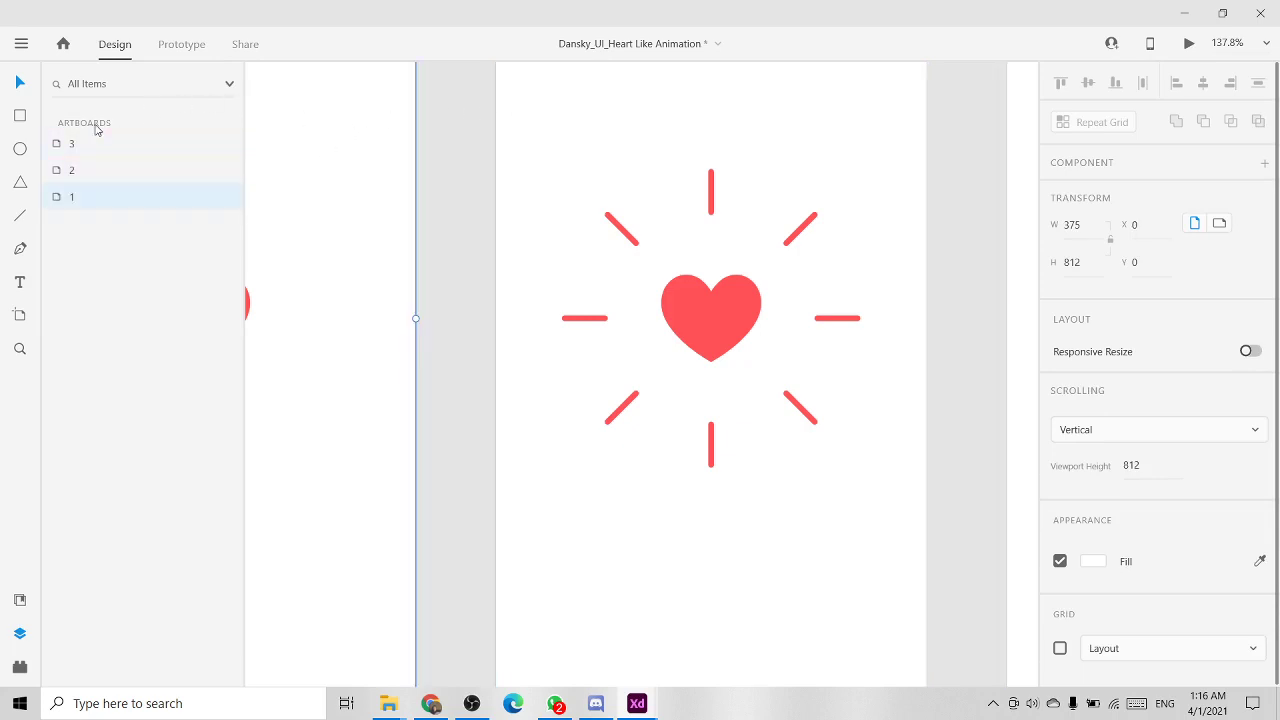
click(183, 89)
click(86, 147)
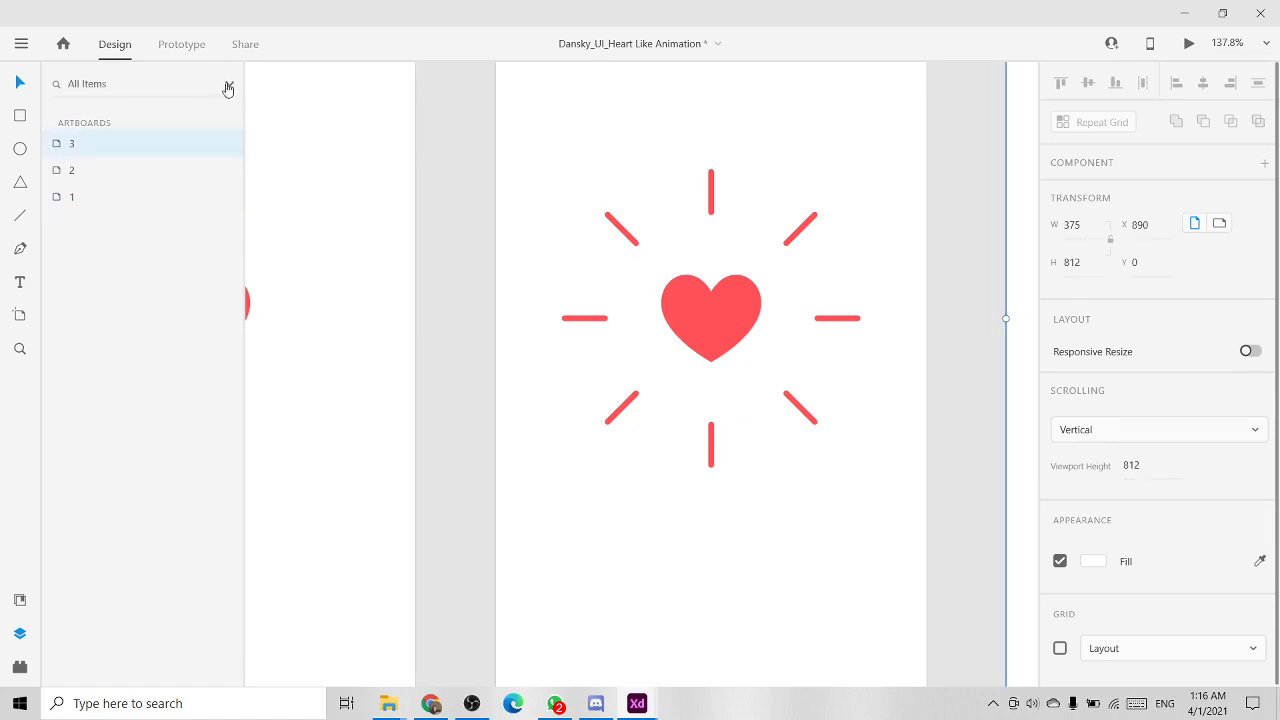
click(229, 86)
click(90, 167)
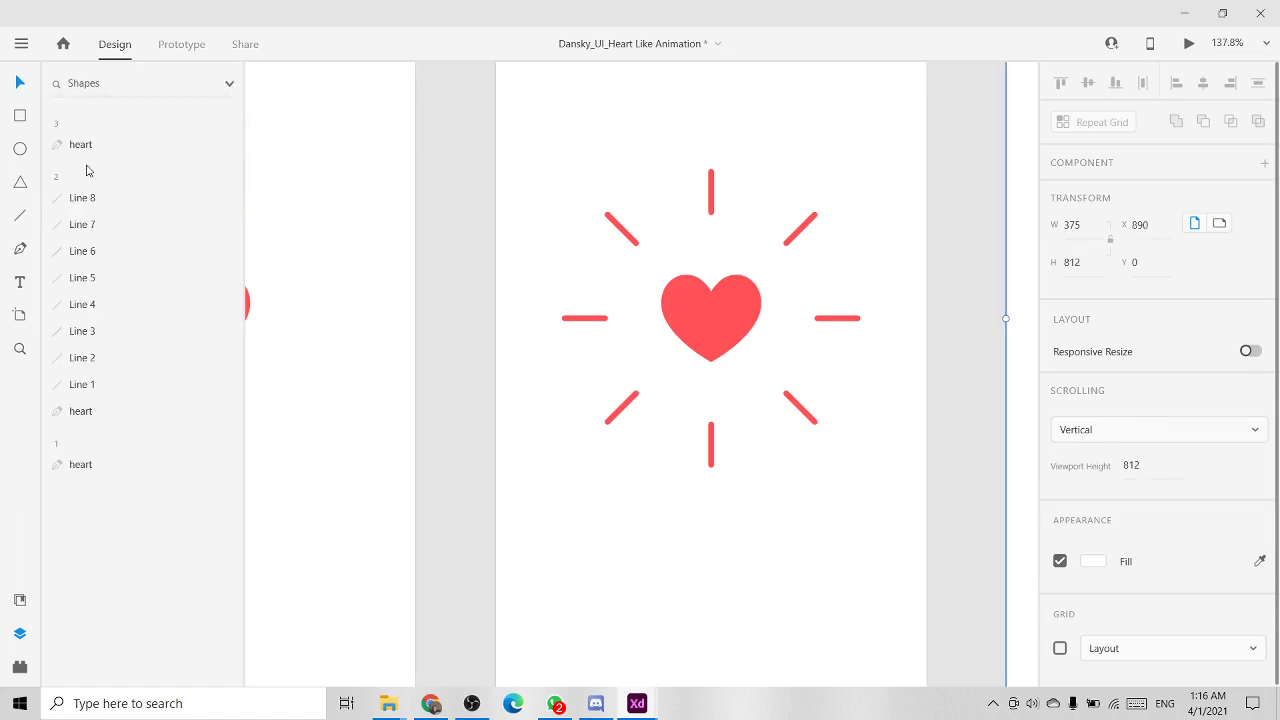
Step: Check which burst lines on artboard 2 the layers Line 1 and Line 8 correspond to
click(104, 388)
click(121, 205)
scroll(566, 320, down, 3)
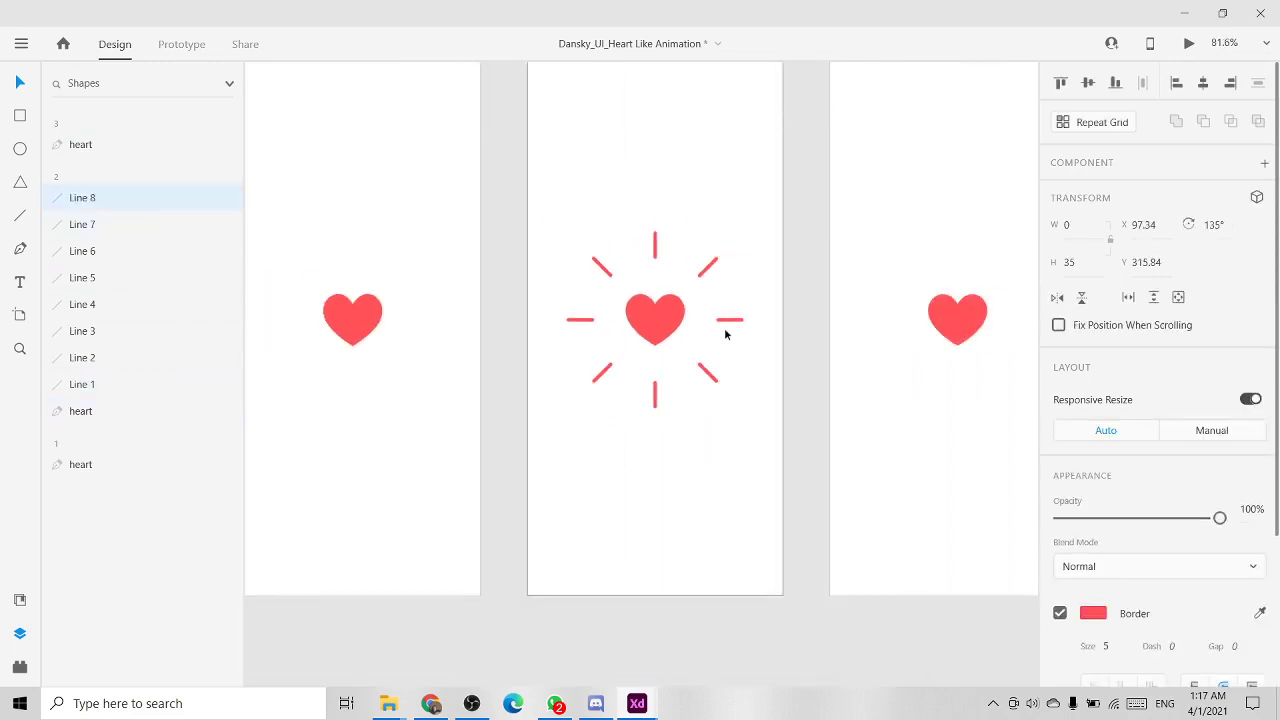
click(120, 392)
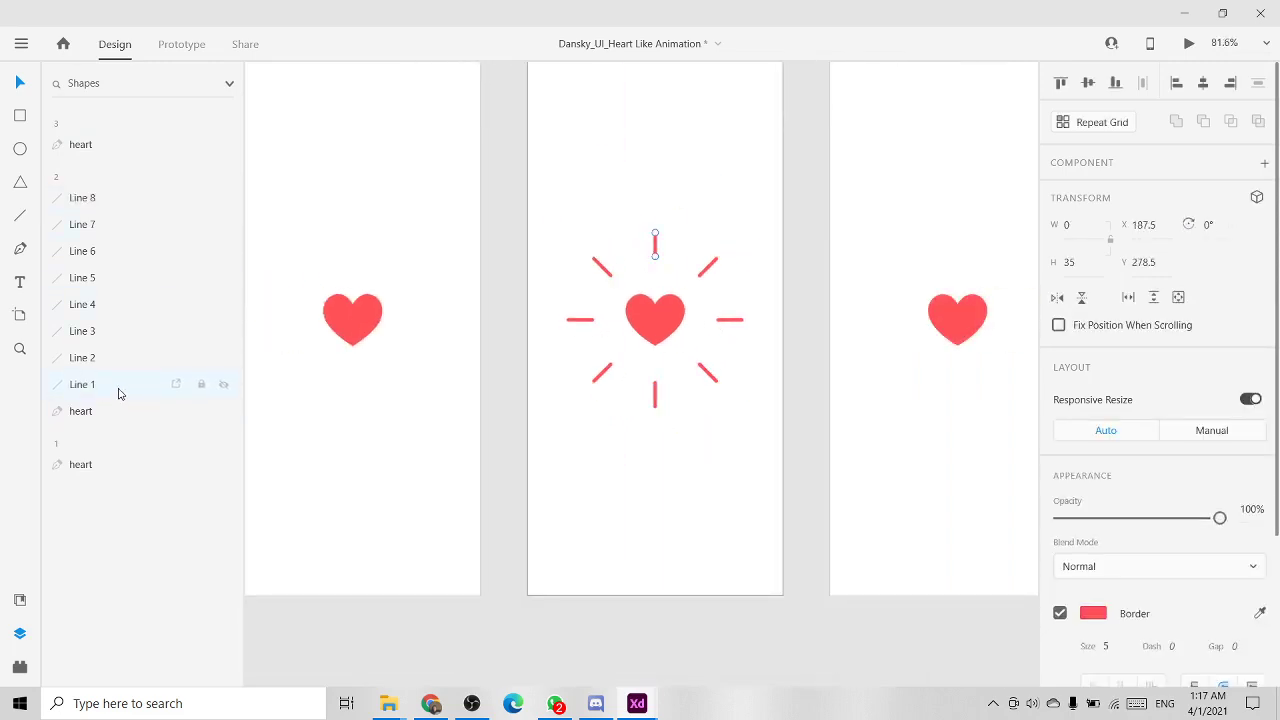
click(116, 200)
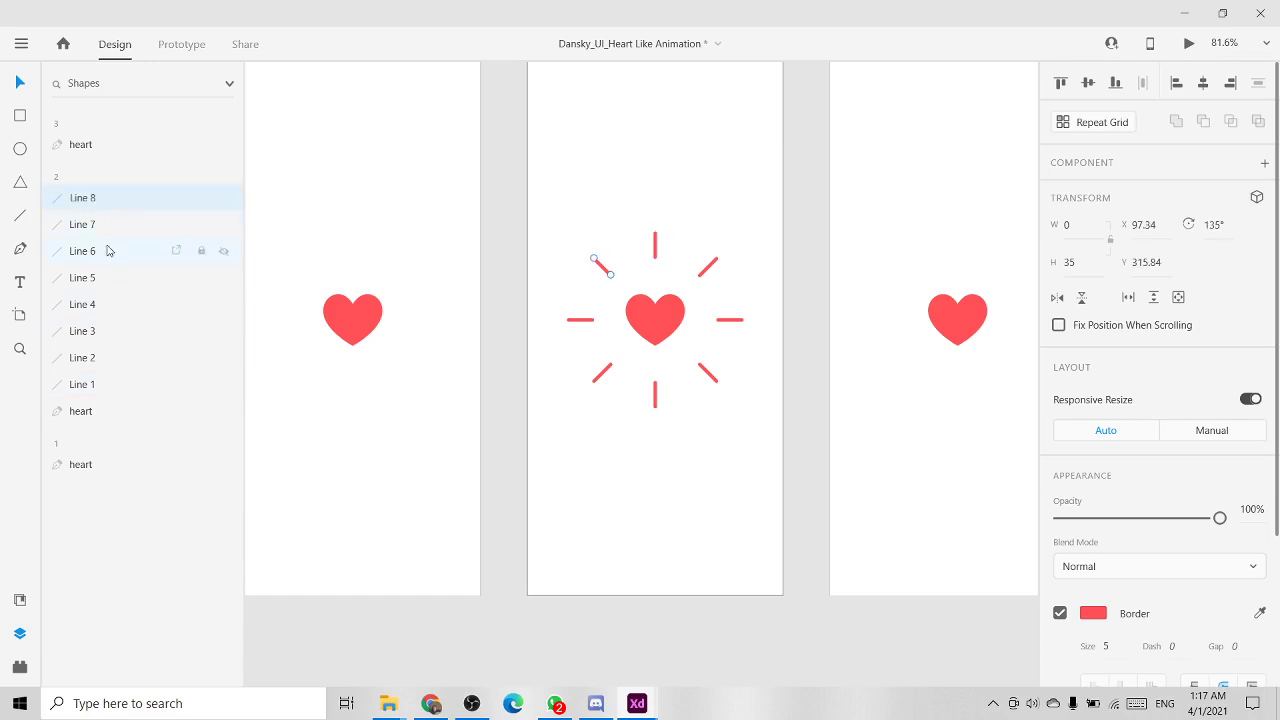
click(102, 388)
click(141, 205)
Step: Select the burst lines around the heart on artboard 2 clockwise, from the one above it to the one on its left side
click(655, 248)
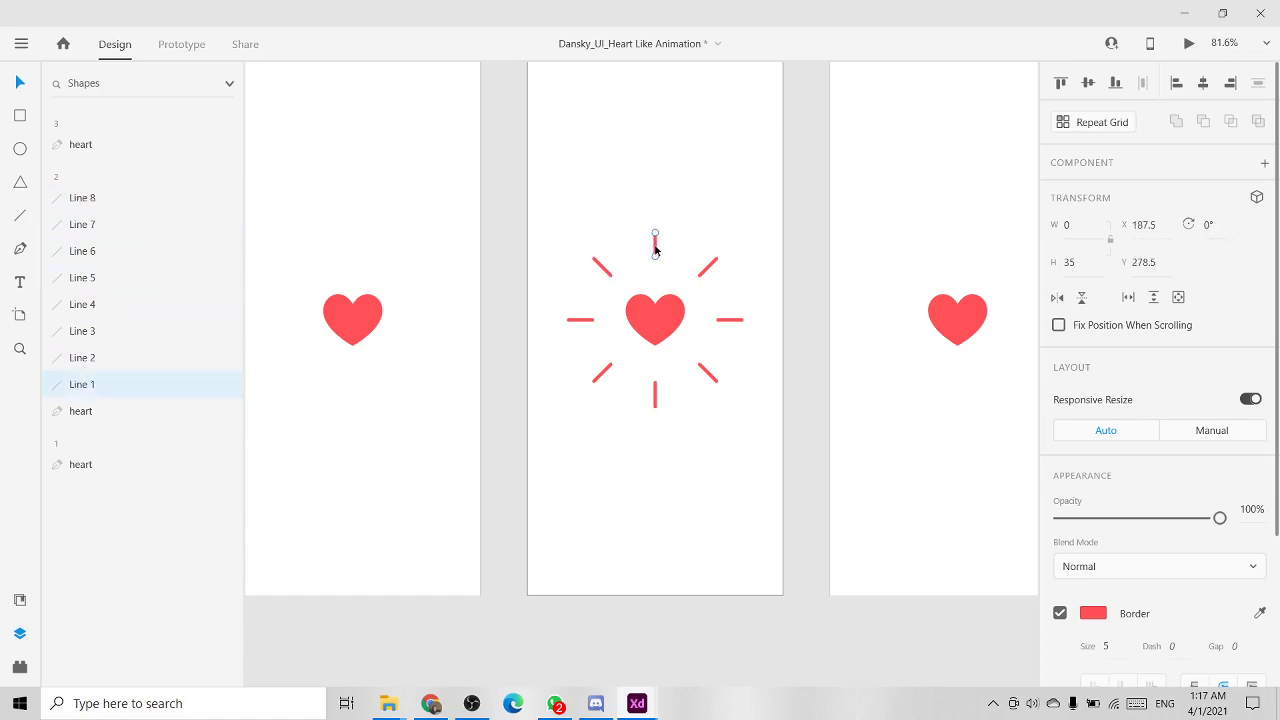
shift+click(709, 266)
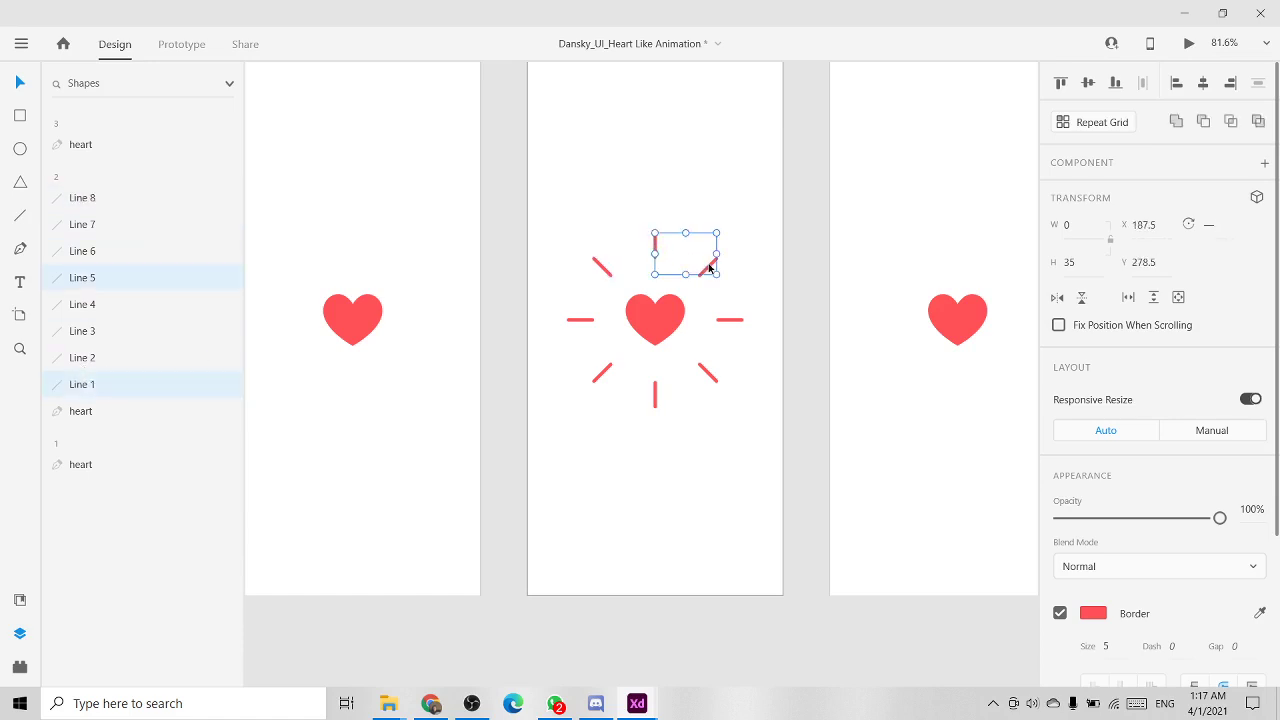
shift+click(715, 379)
shift+click(730, 320)
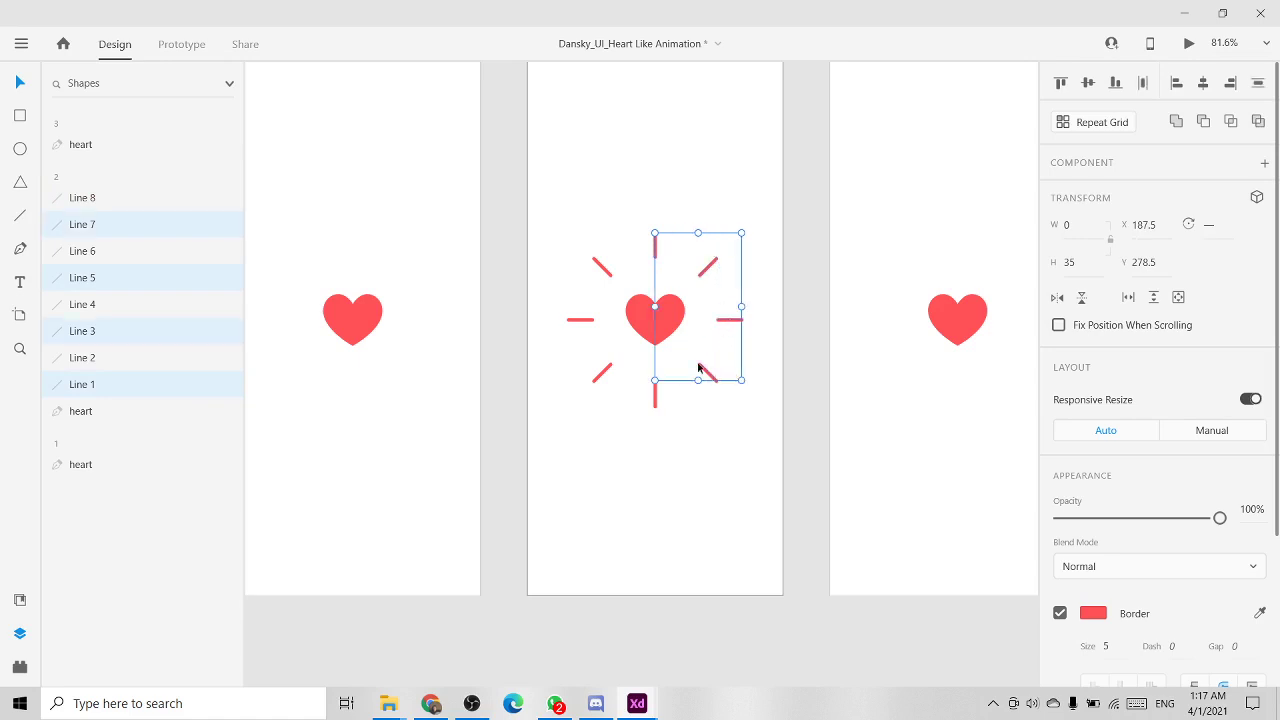
shift+click(653, 400)
shift+click(601, 377)
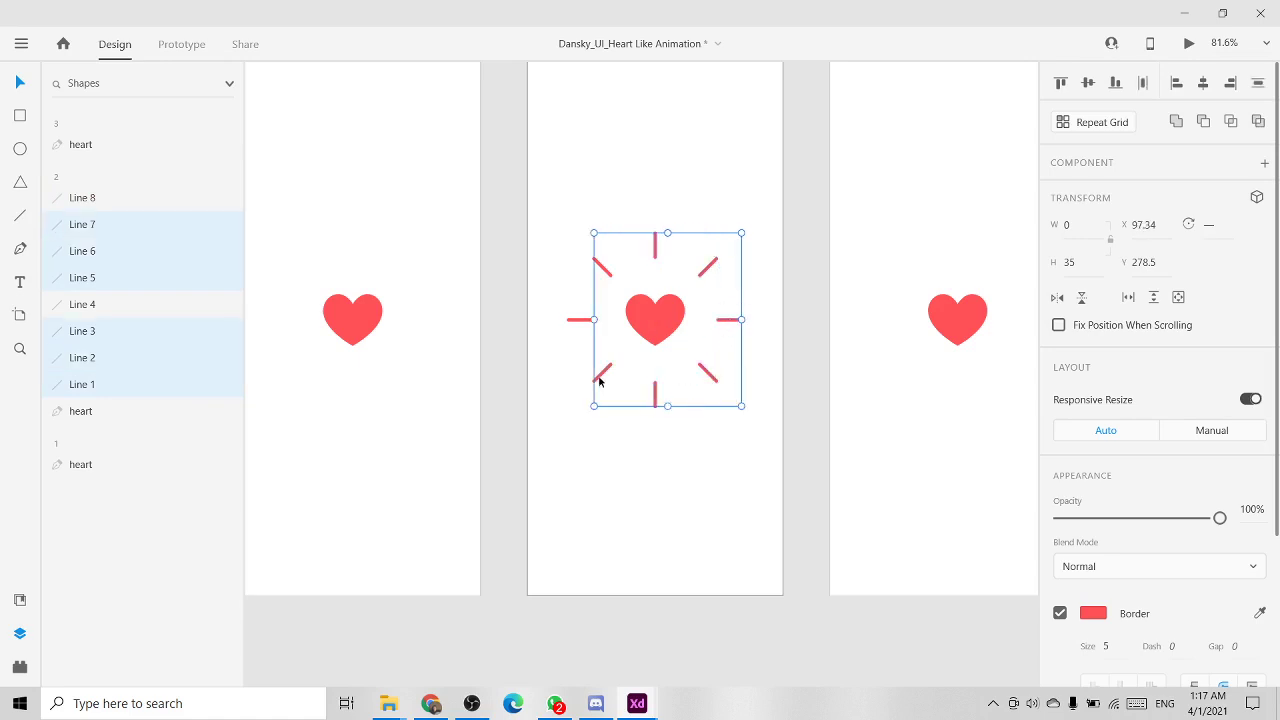
shift+click(577, 321)
Step: Try to scale the seven selected lines in towards the heart, and undo the change
scroll(672, 291, up, 5)
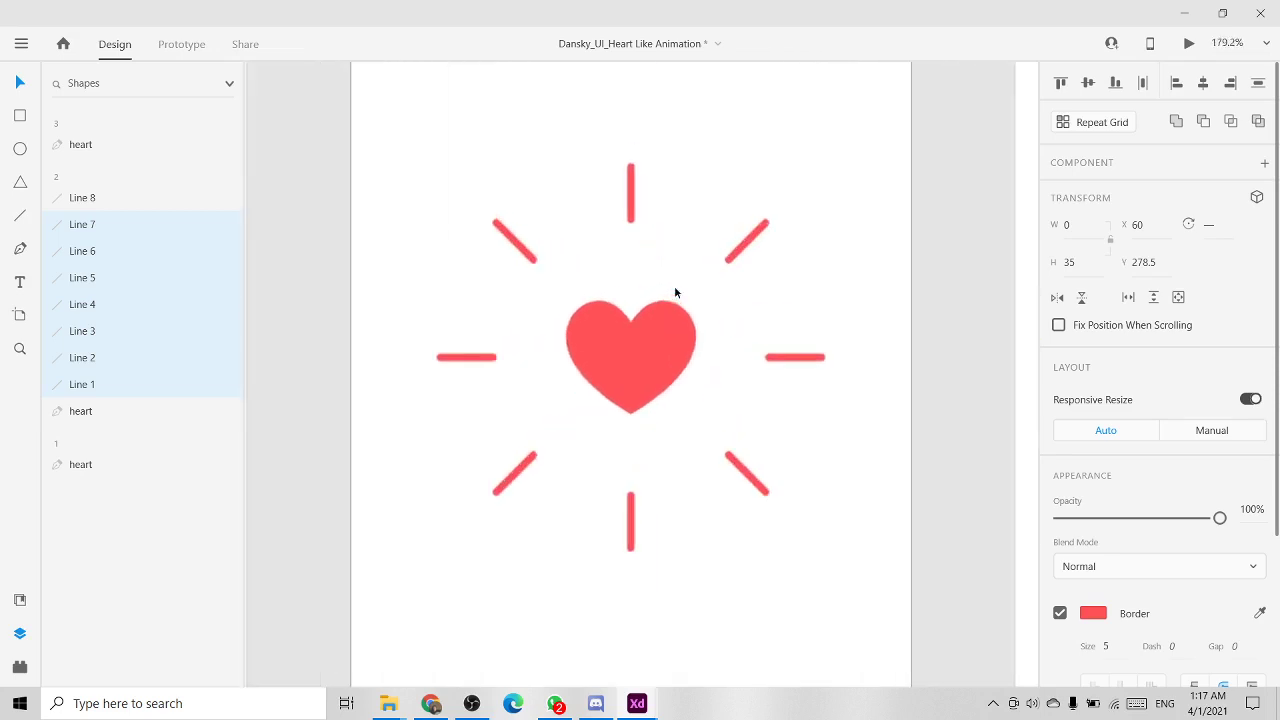
scroll(757, 280, down, 2)
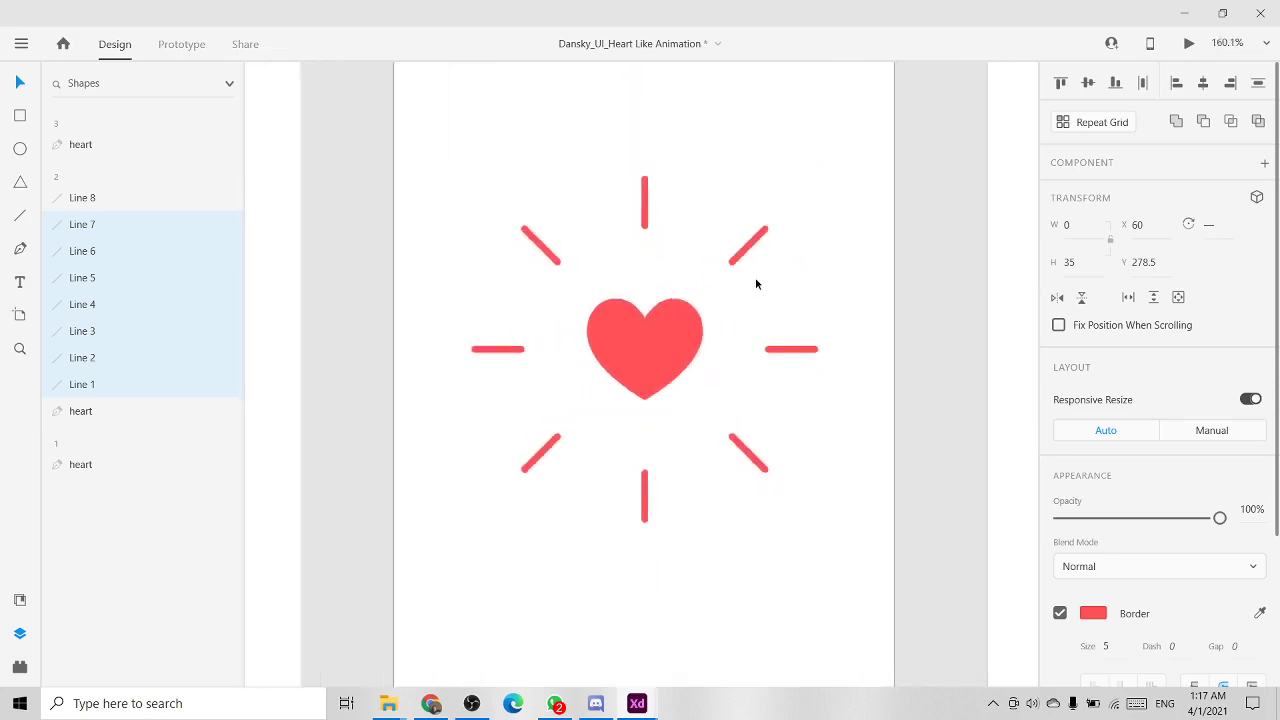
drag(807, 190, 766, 214)
key(ctrl+z)
Step: Add the remaining diagonal line to the selection and scale all eight lines in around the heart to a length of about 28
shift+click(577, 254)
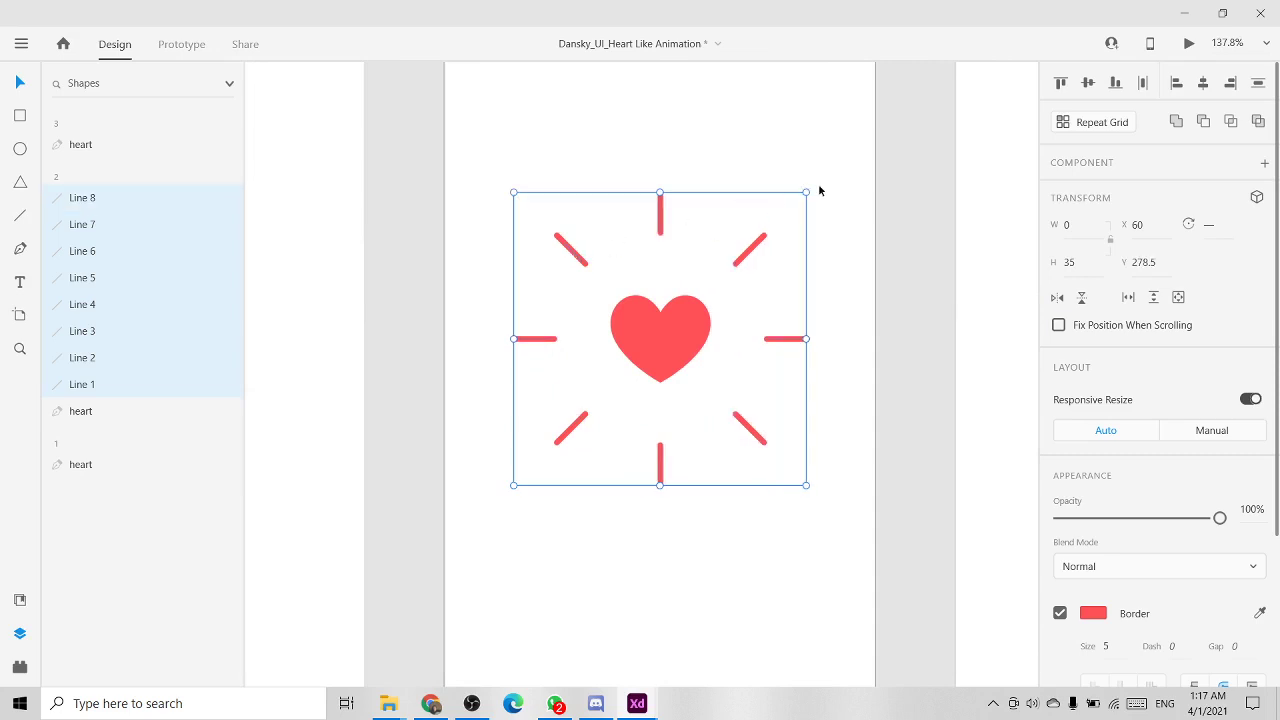
drag(806, 191, 740, 260)
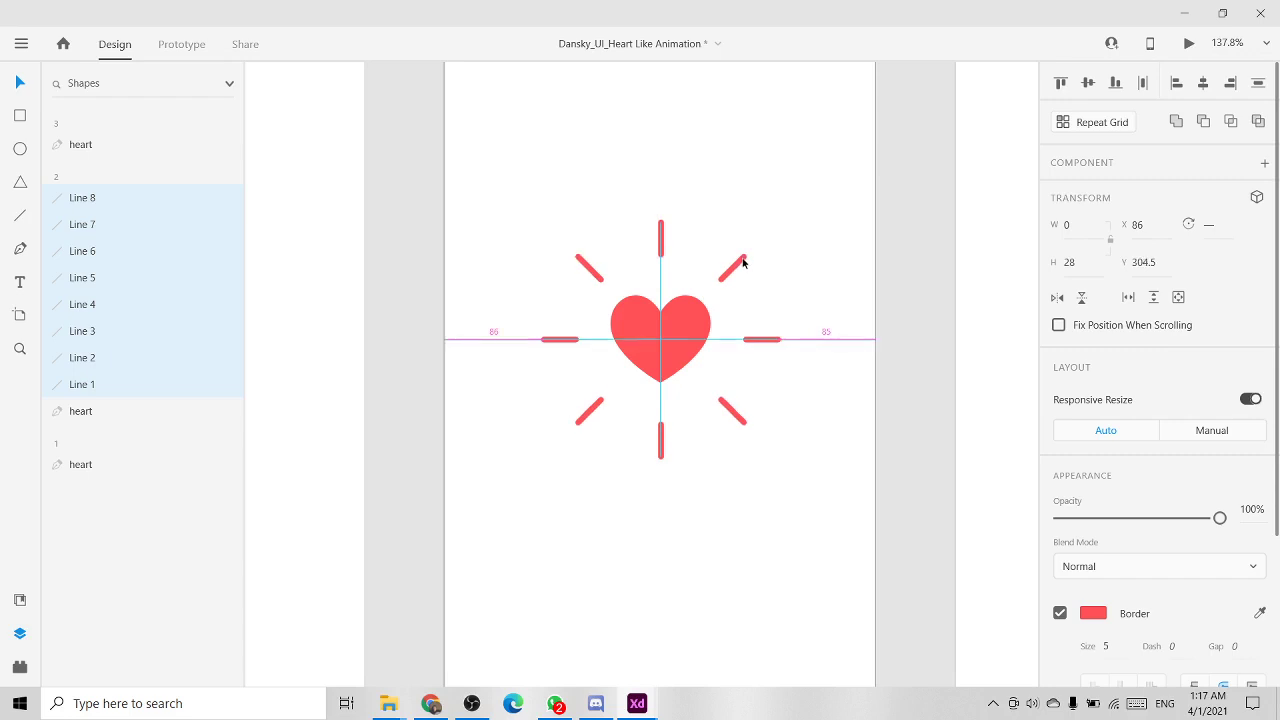
click(786, 192)
scroll(786, 192, down, 3)
scroll(794, 223, up, 4)
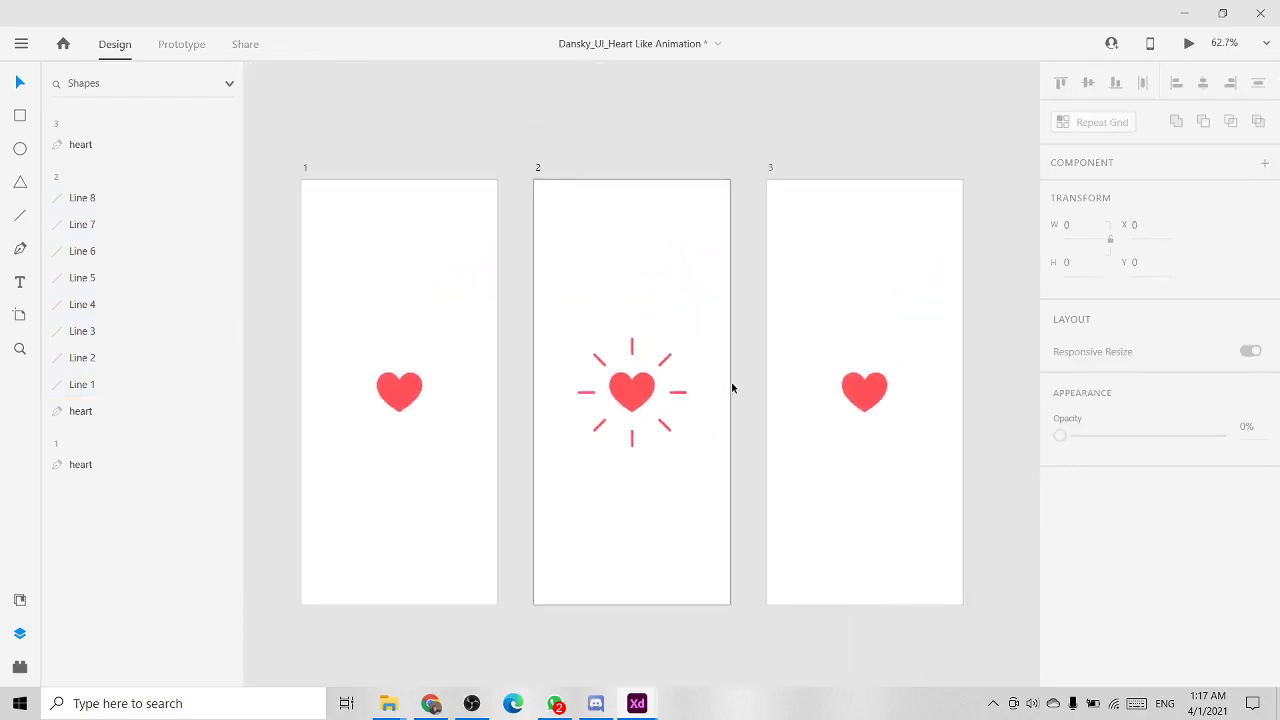
Step: Rename the layers Line 1 and Line 2 on artboard 2 as 1 and 2
scroll(686, 387, up, 2)
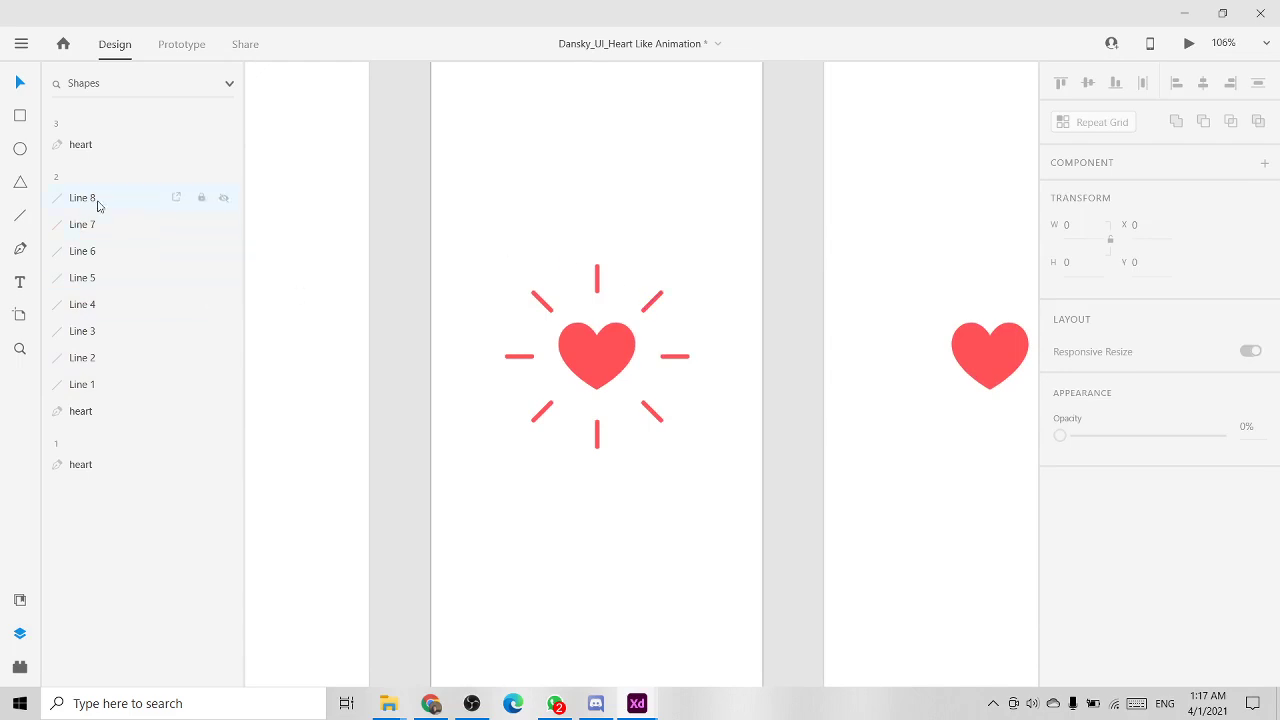
click(98, 380)
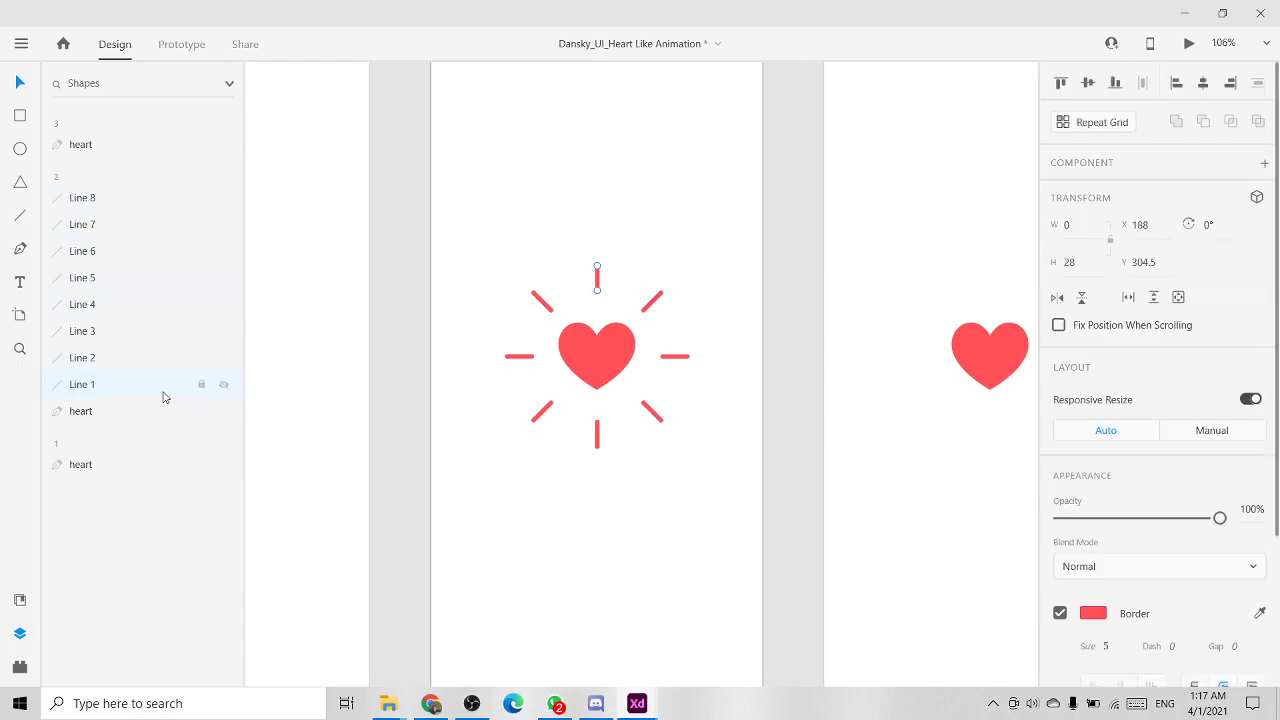
double_click(84, 385)
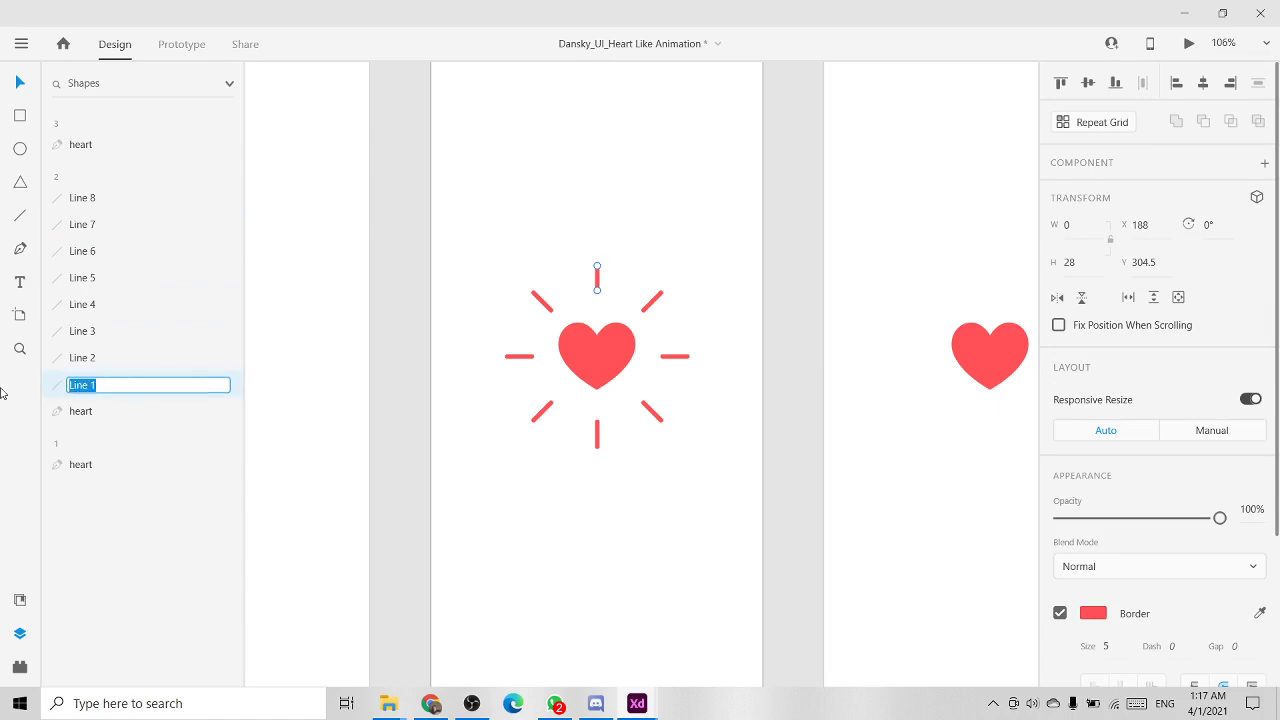
text(1)
double_click(80, 357)
text(2)
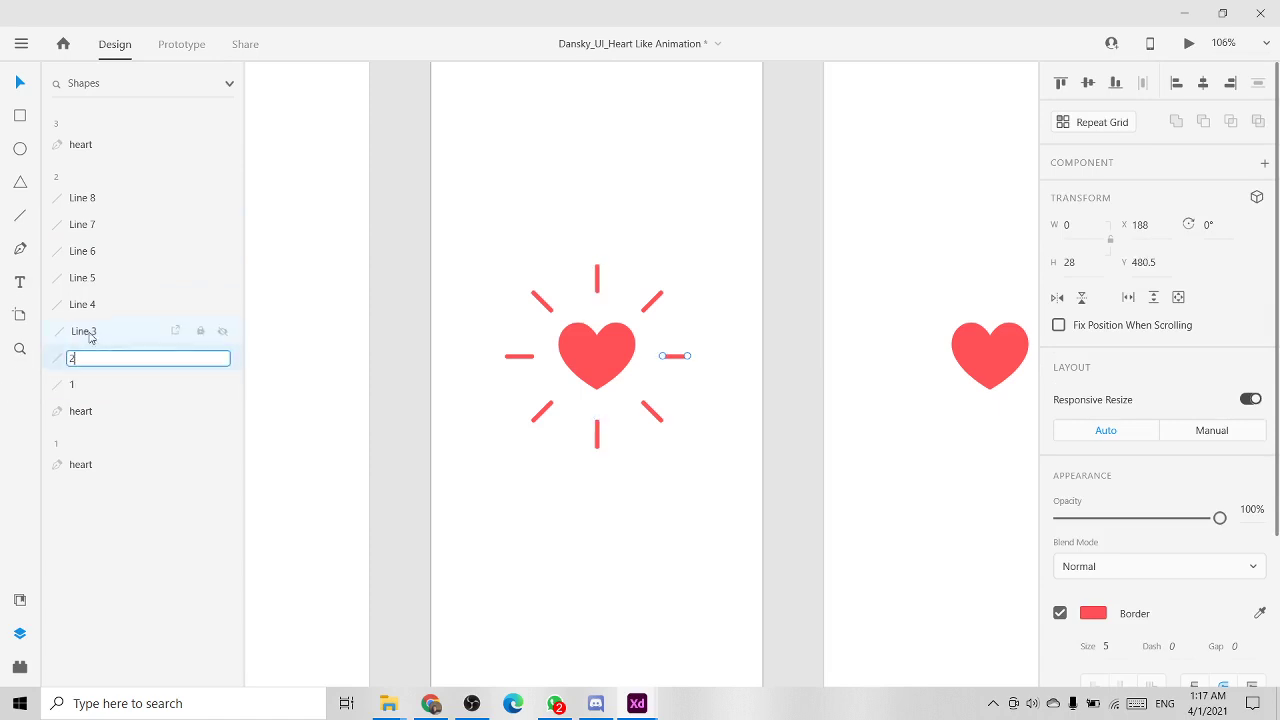
Step: Rename the layer Line 4 as 4 and try to rename Line 5 as 5
double_click(89, 334)
double_click(89, 305)
text(4)
double_click(89, 279)
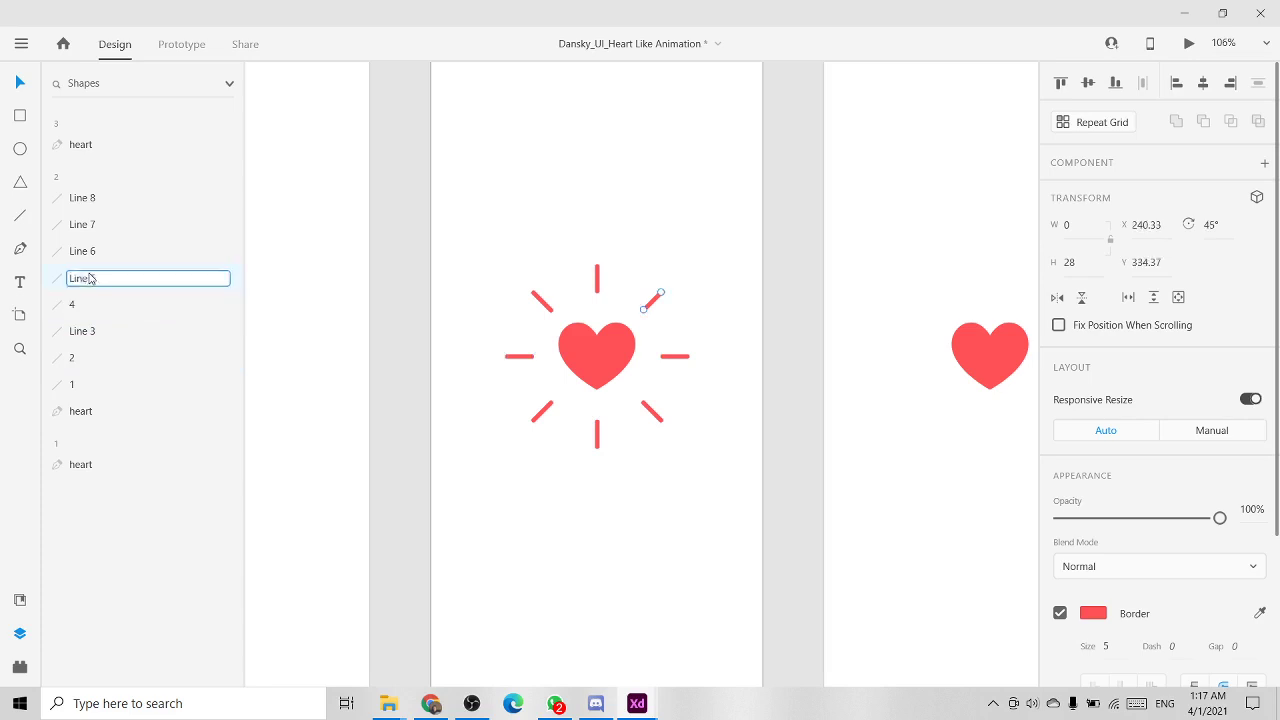
text(5)
Step: Rename the layer Line 6 on artboard 2 as 6
double_click(89, 251)
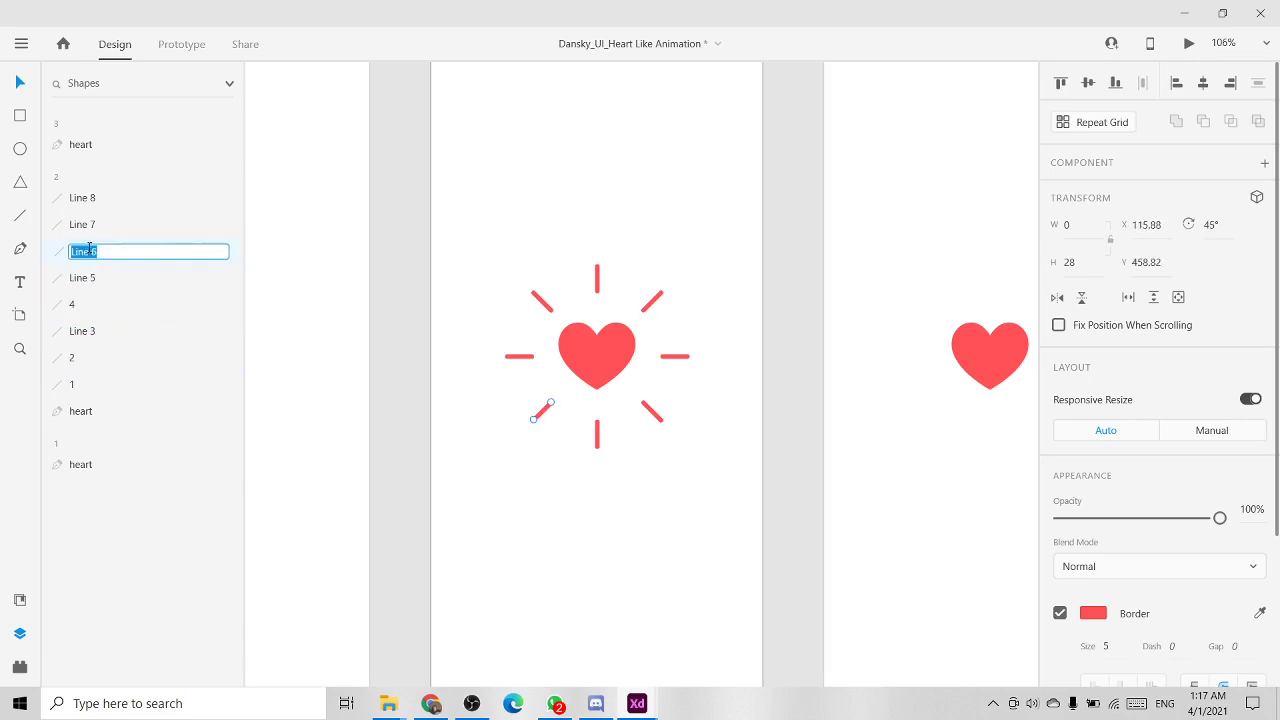
text(6)
click(89, 224)
double_click(89, 224)
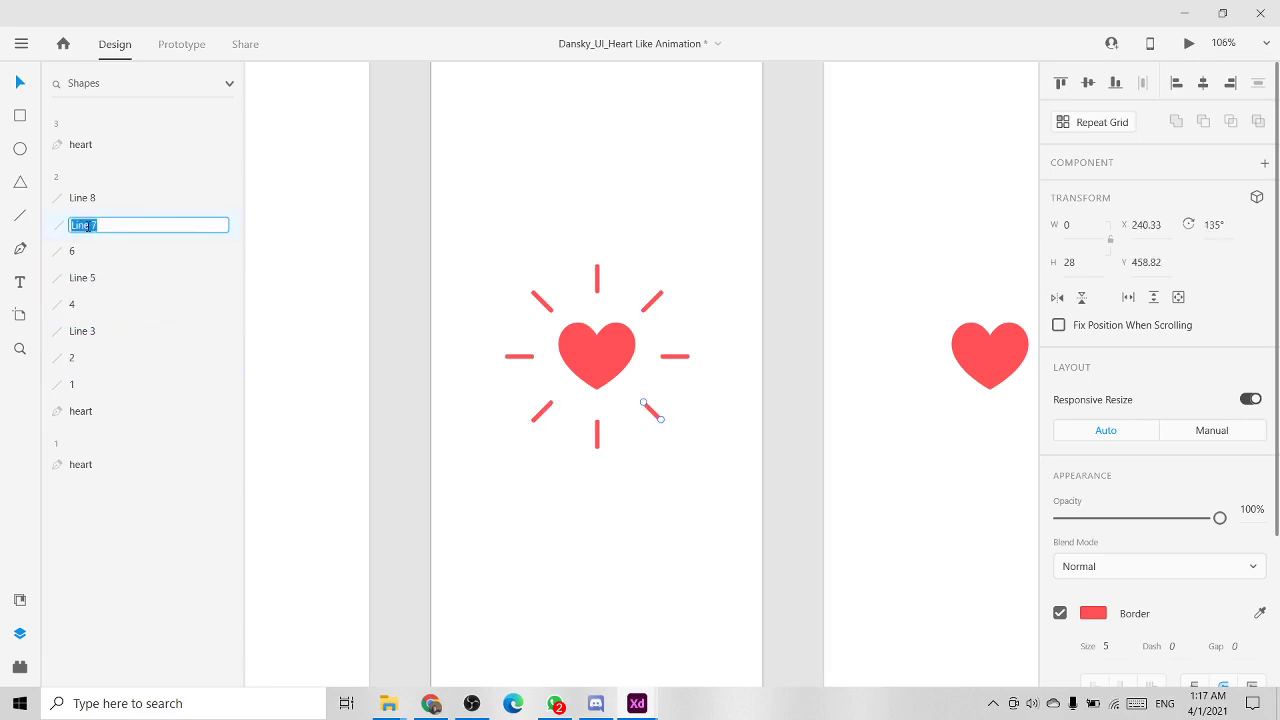
text(77)
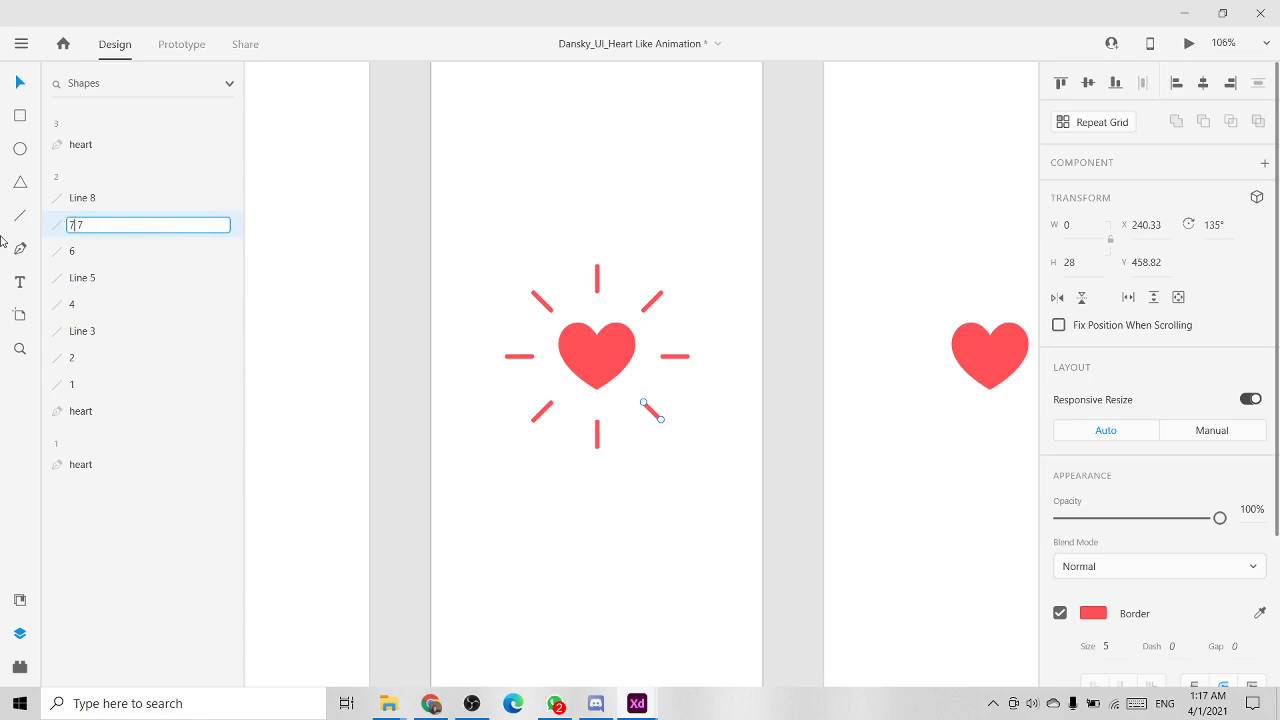
key(Delete)
key(Escape)
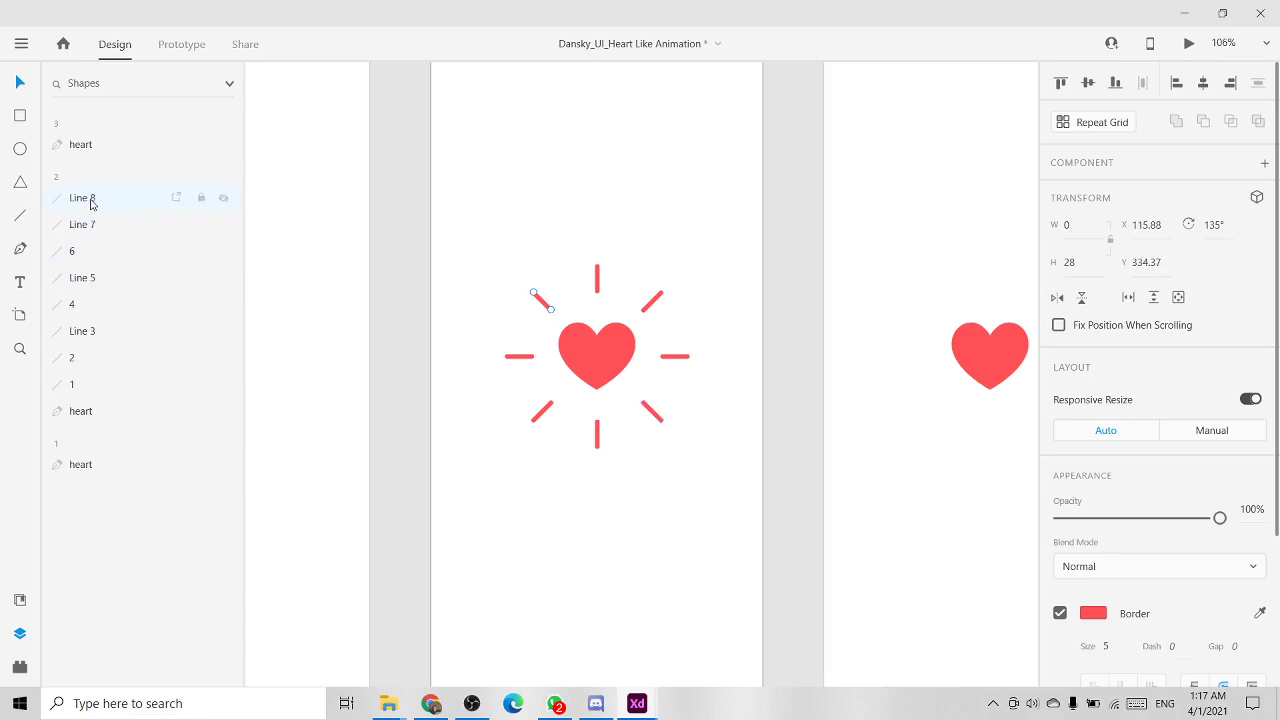
double_click(94, 226)
key(BackSpace)
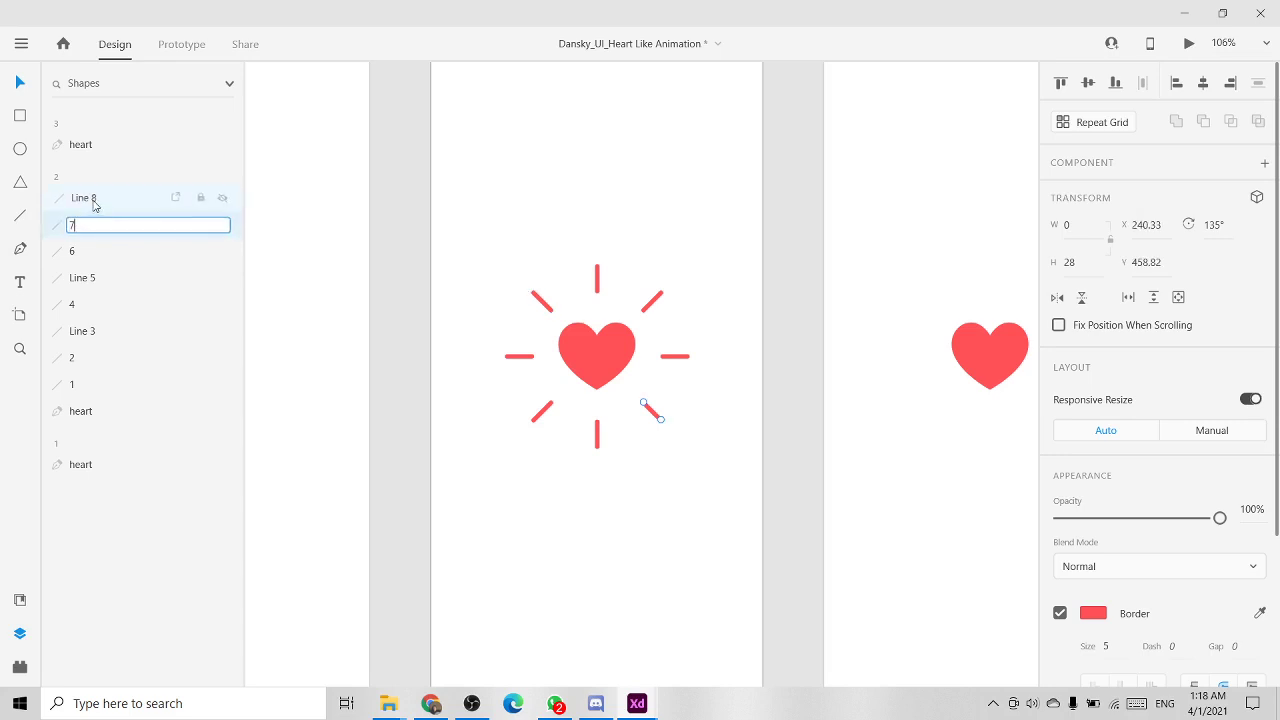
double_click(95, 199)
click(96, 227)
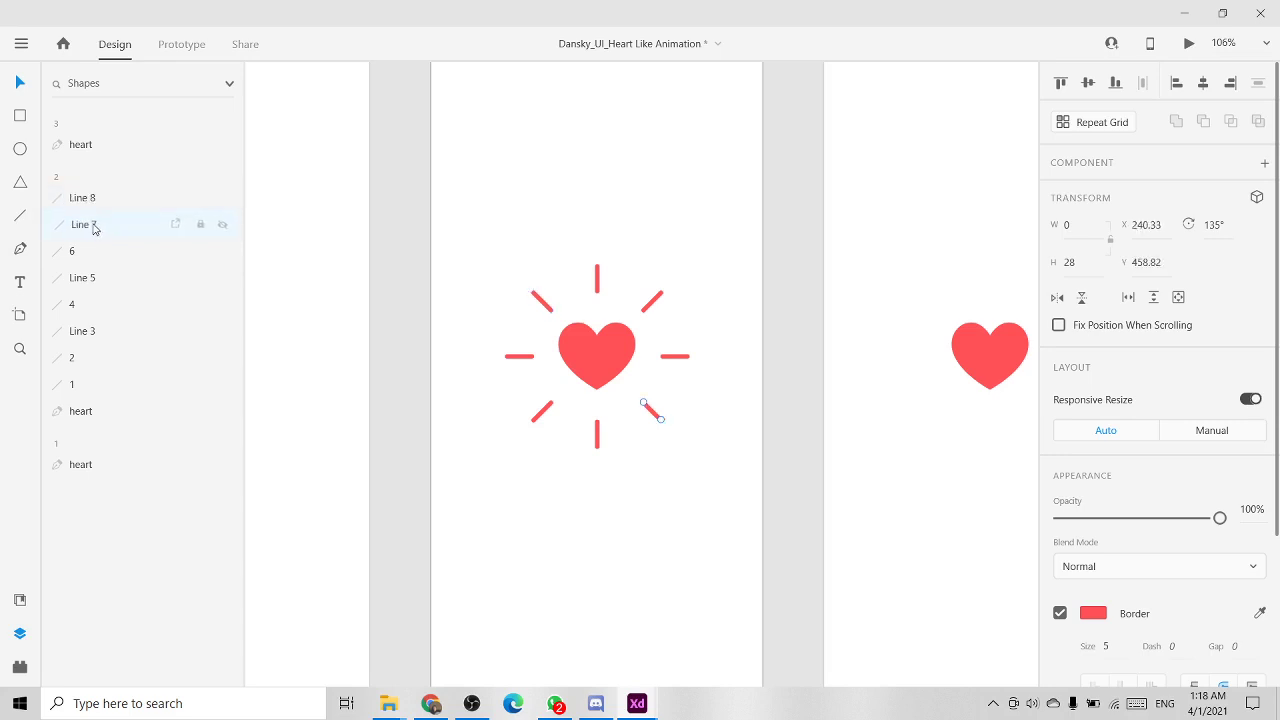
Step: Rename the layers Line 7 and Line 8 on artboard 2 as 7 and 8
double_click(95, 228)
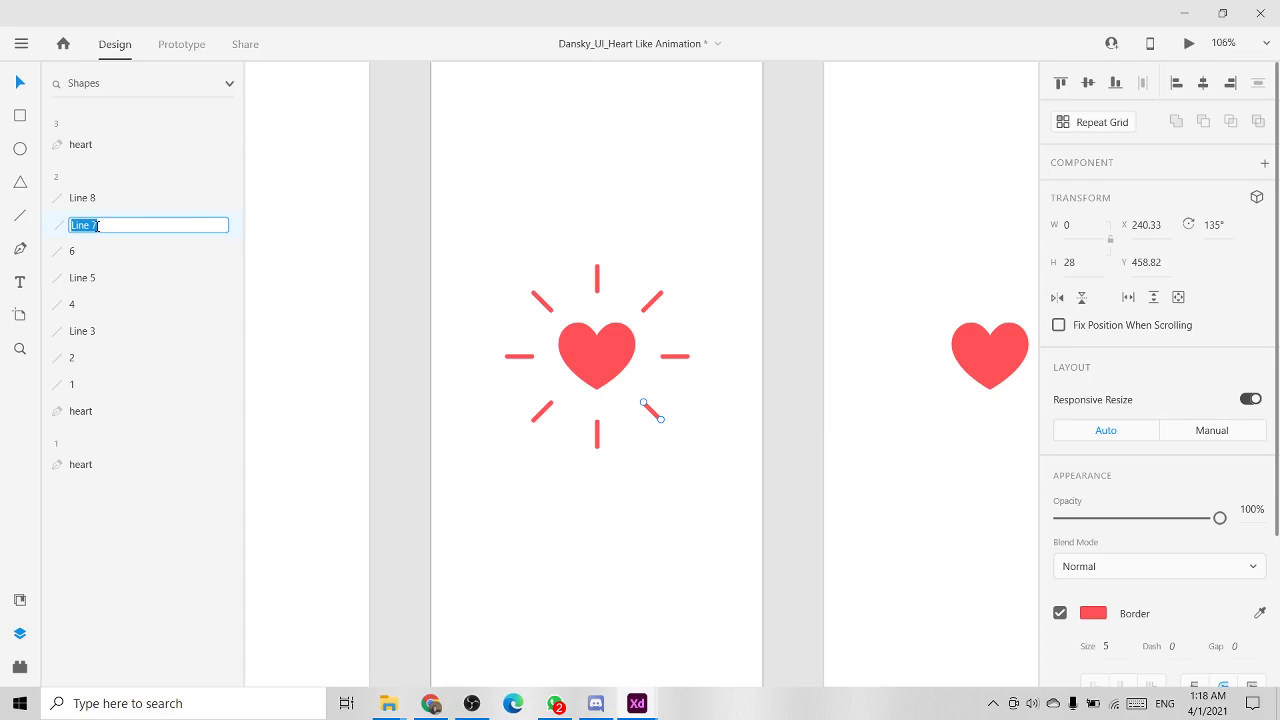
text(7)
key(Return)
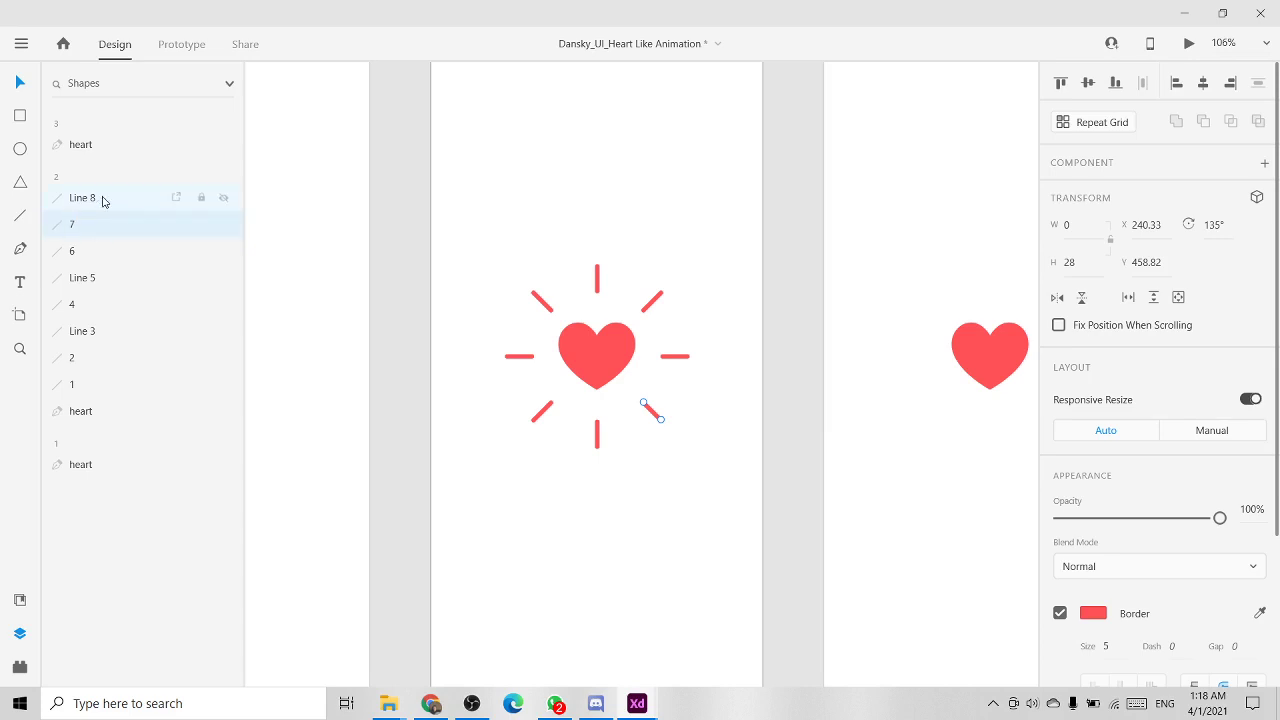
click(102, 200)
double_click(101, 199)
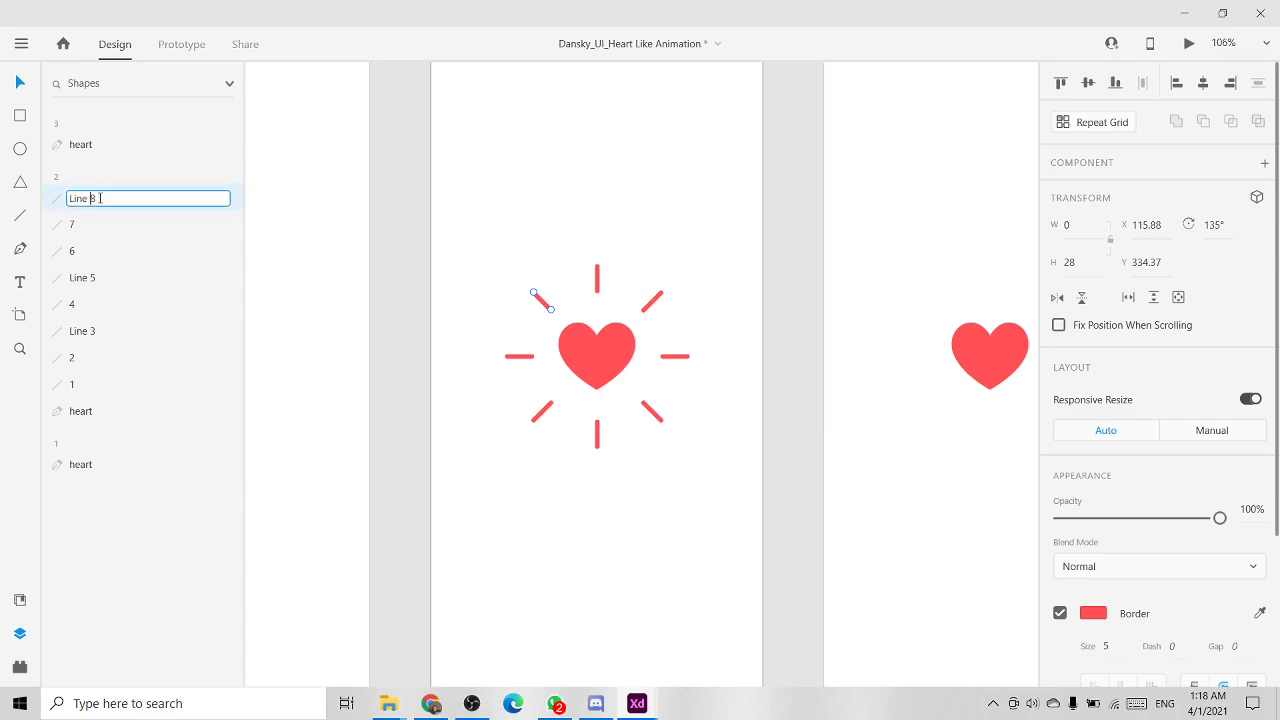
text(8)
key(Return)
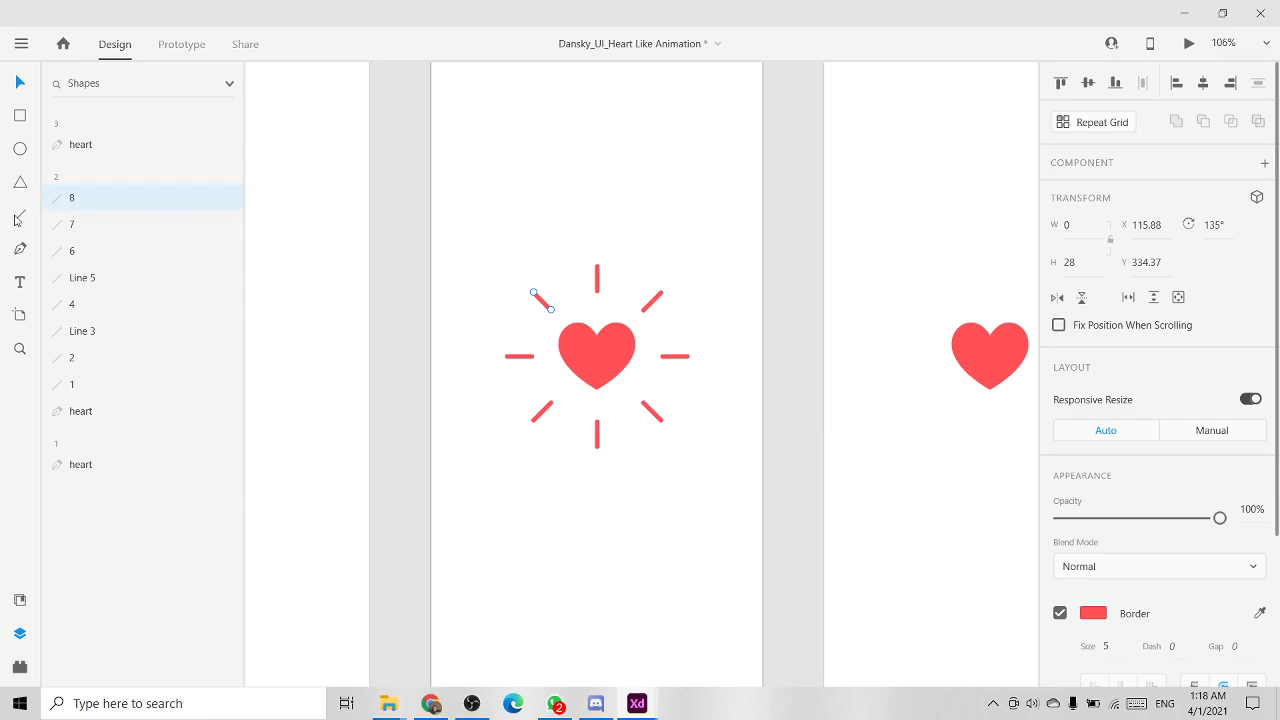
Step: Rename the layers Line 5 and Line 3 on artboard 2 as 5 and 3, and clear the selection
double_click(89, 279)
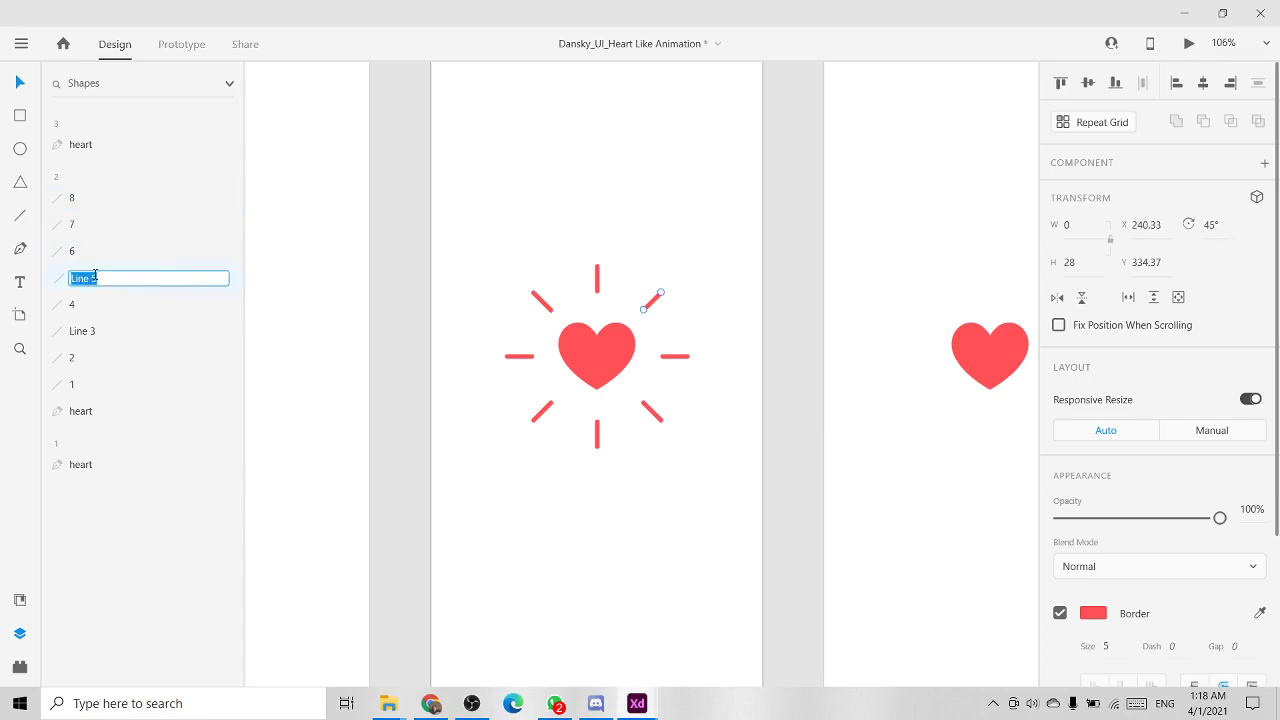
text(5)
key(Return)
double_click(91, 333)
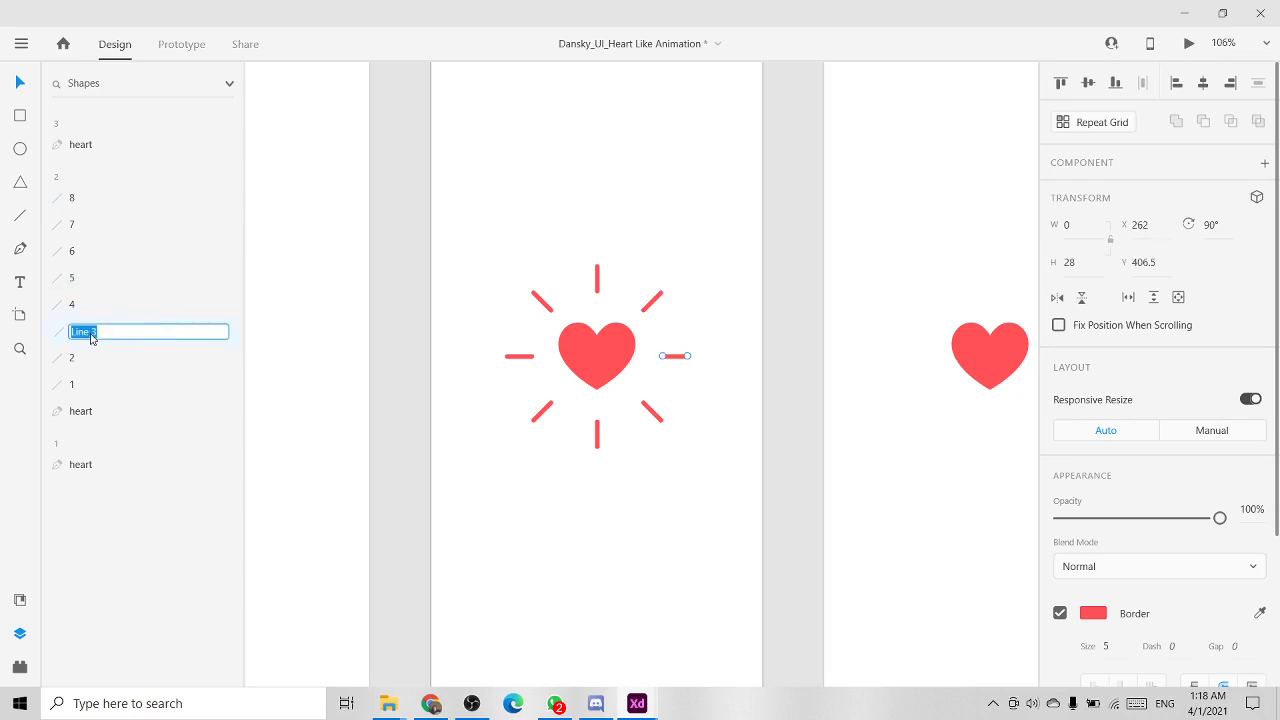
key(Escape)
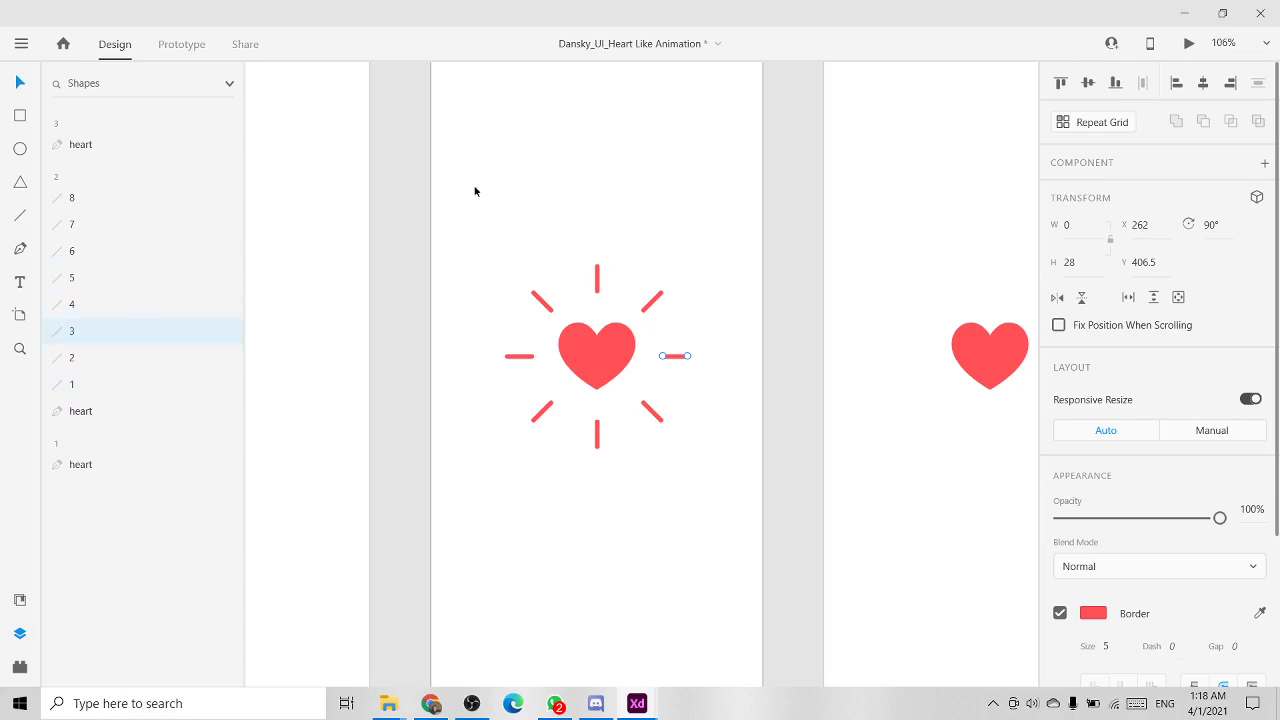
click(600, 198)
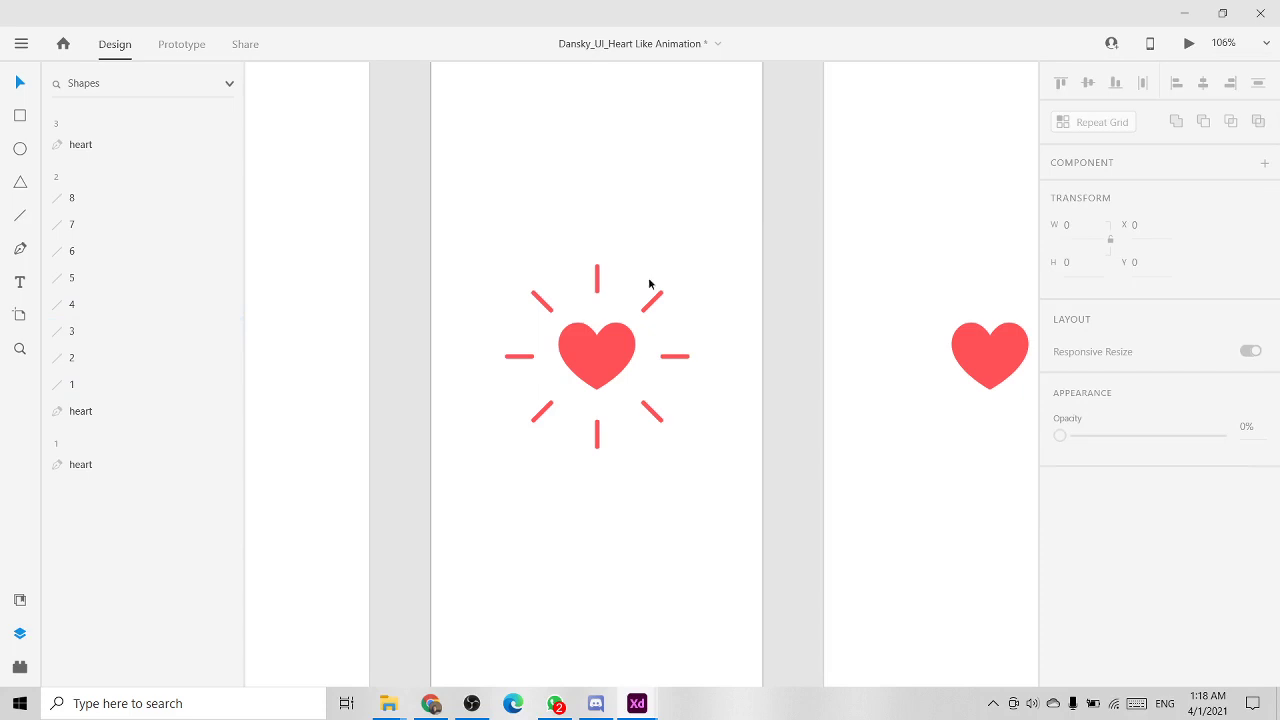
Step: Check which burst lines on artboard 2 belong to the layers 1 and 8
scroll(411, 262, down, 2)
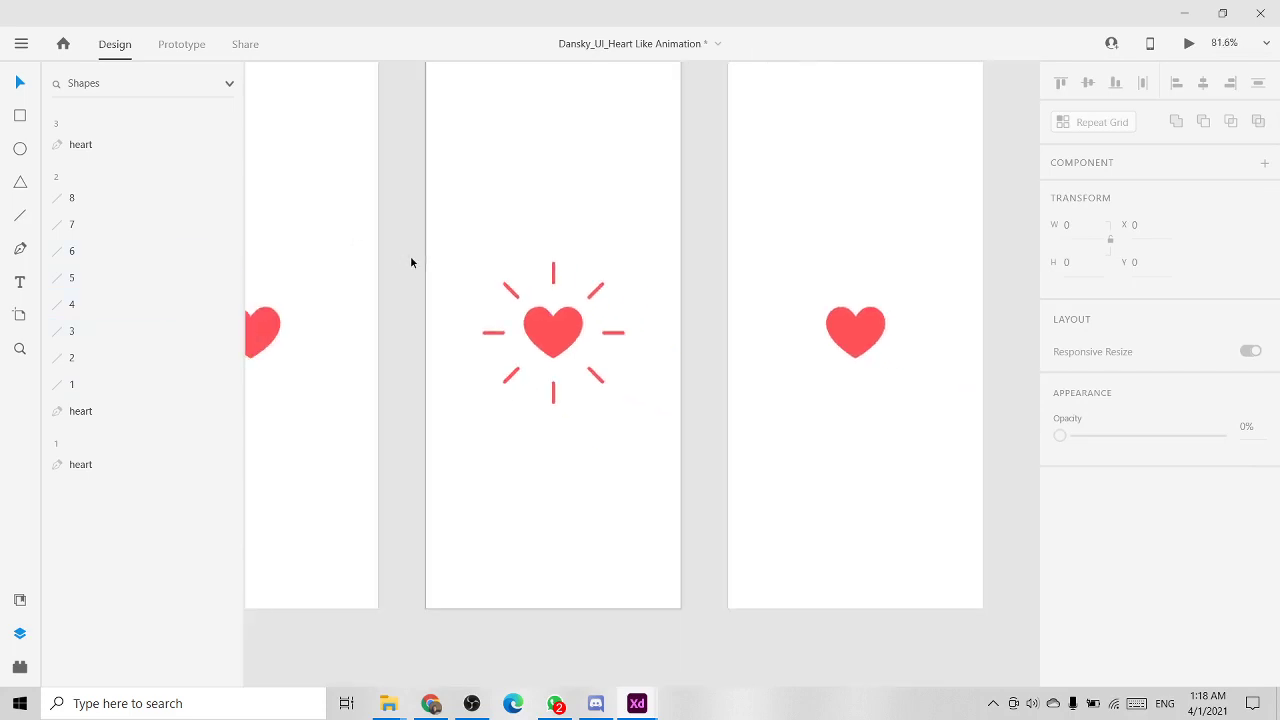
drag(574, 271, 531, 297)
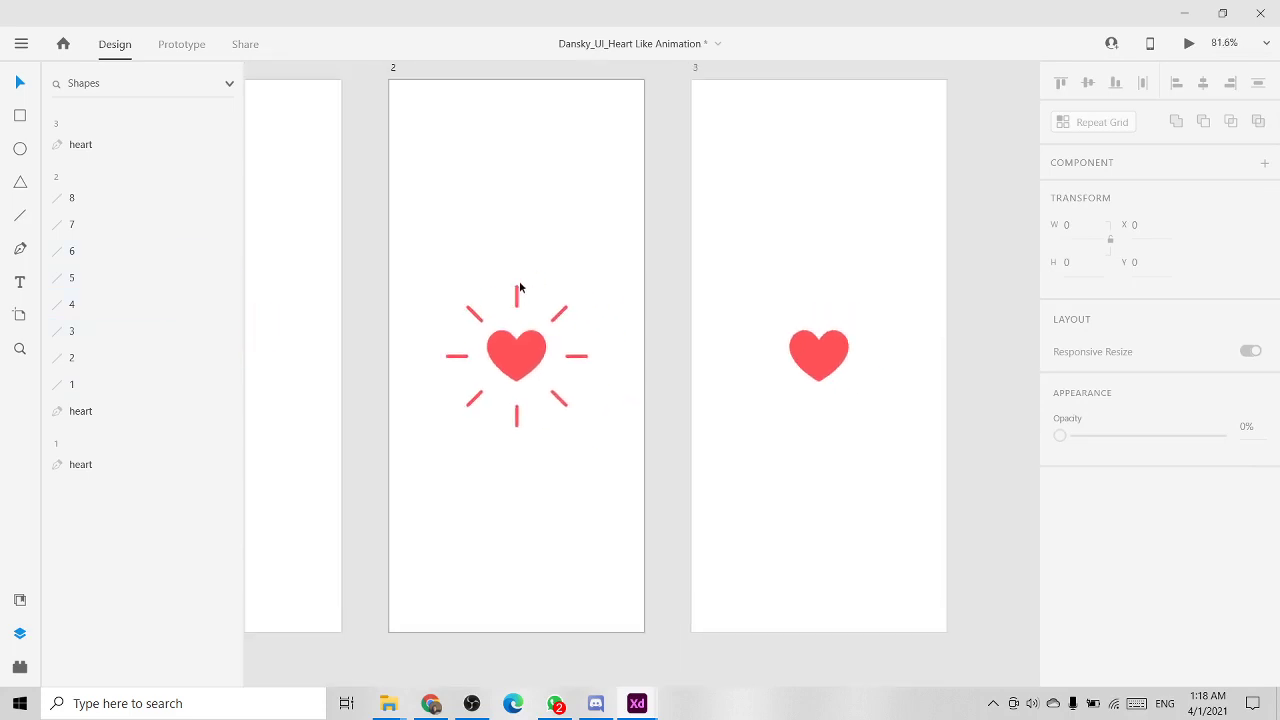
click(79, 385)
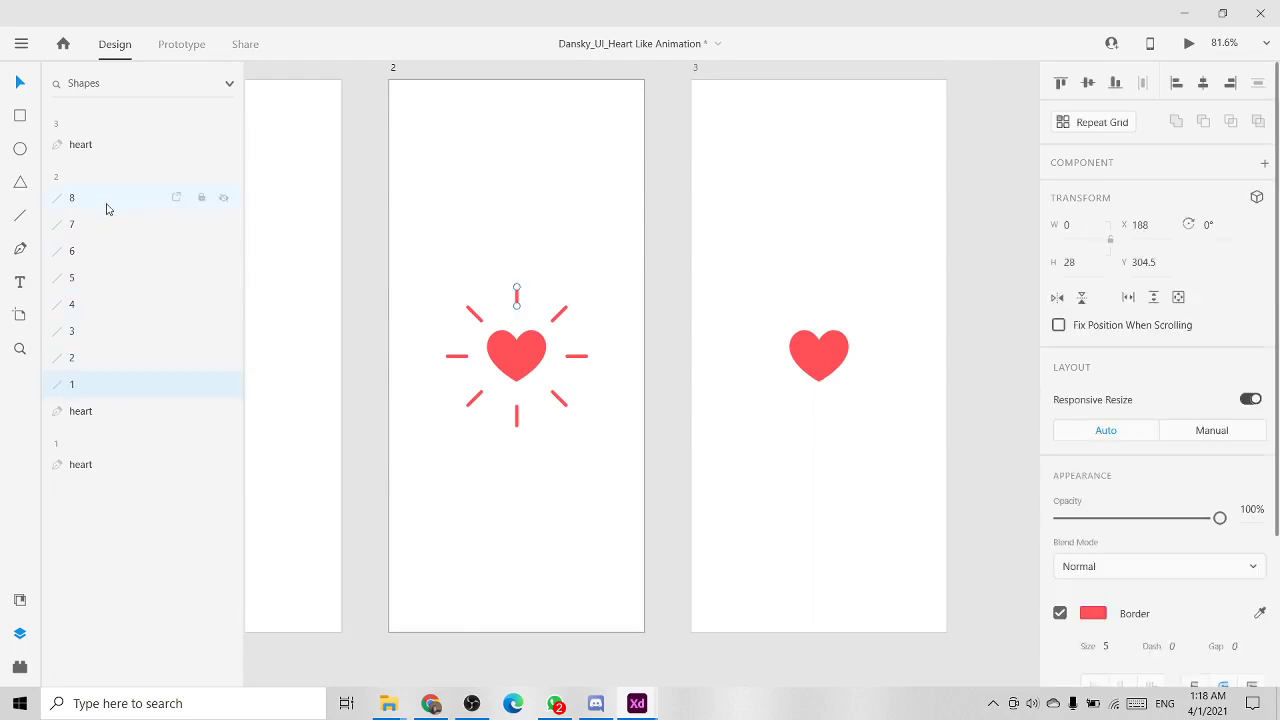
click(108, 206)
click(124, 380)
click(123, 206)
click(118, 384)
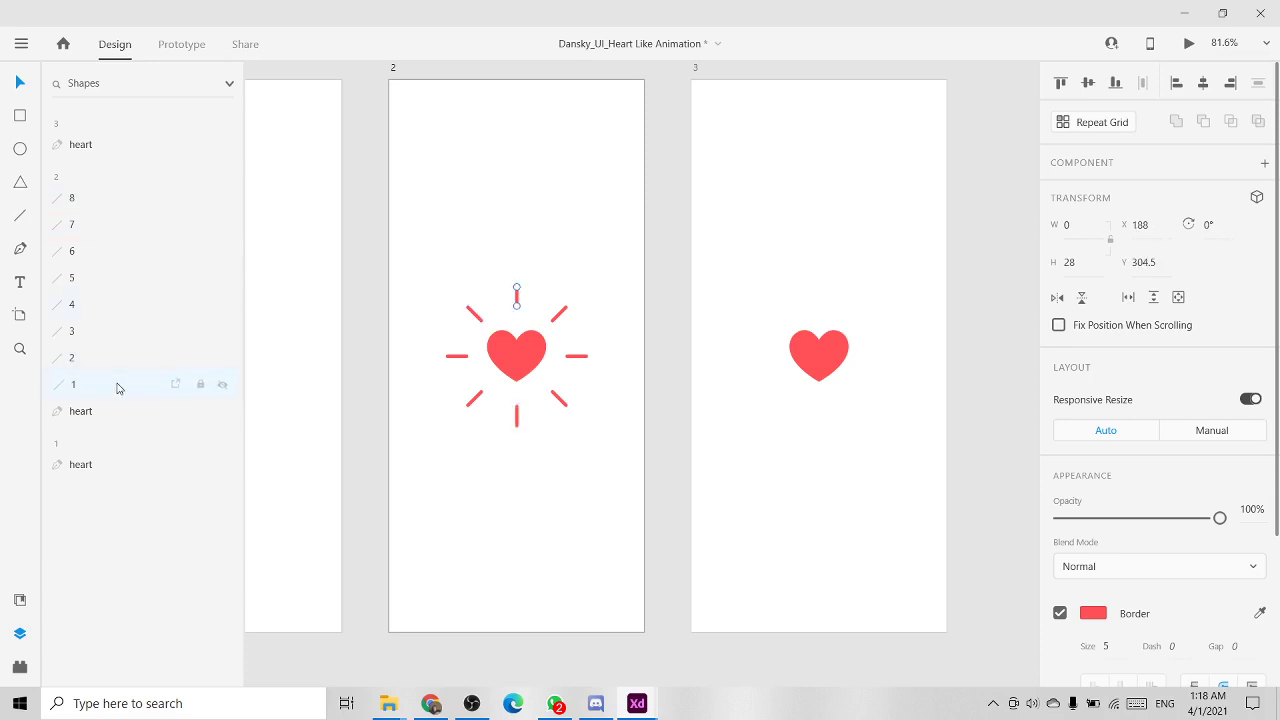
click(117, 204)
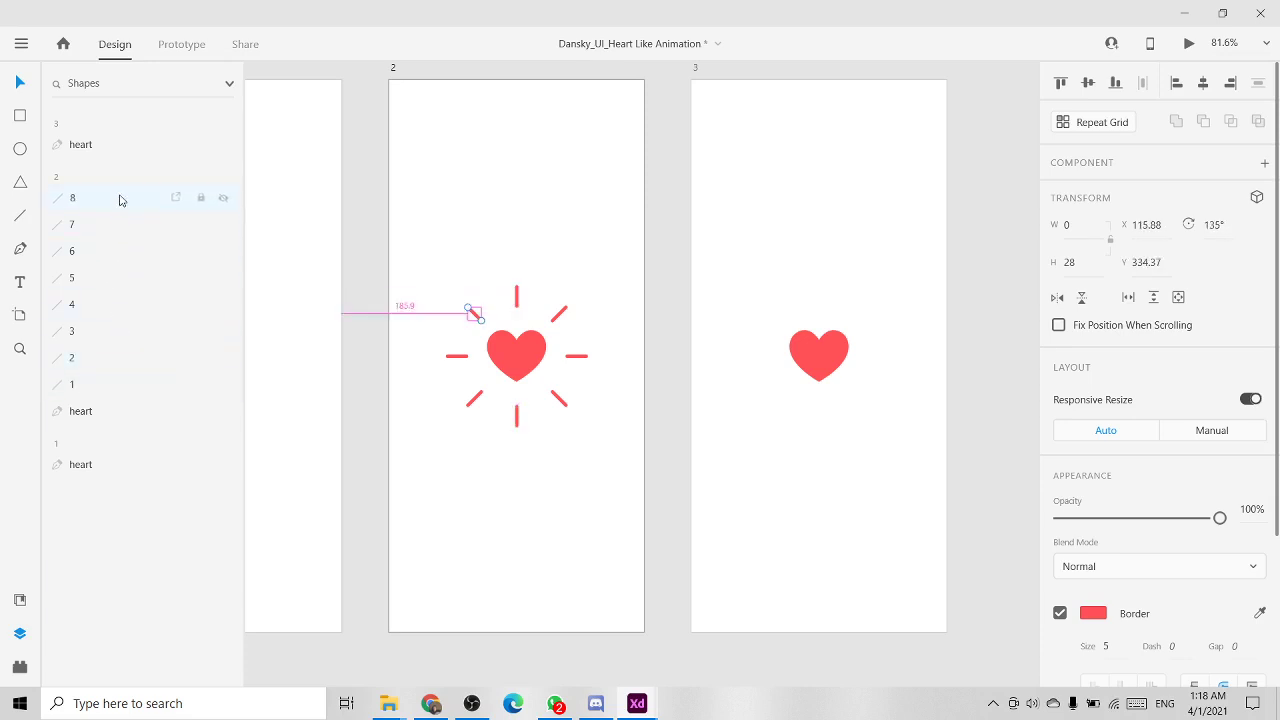
click(118, 386)
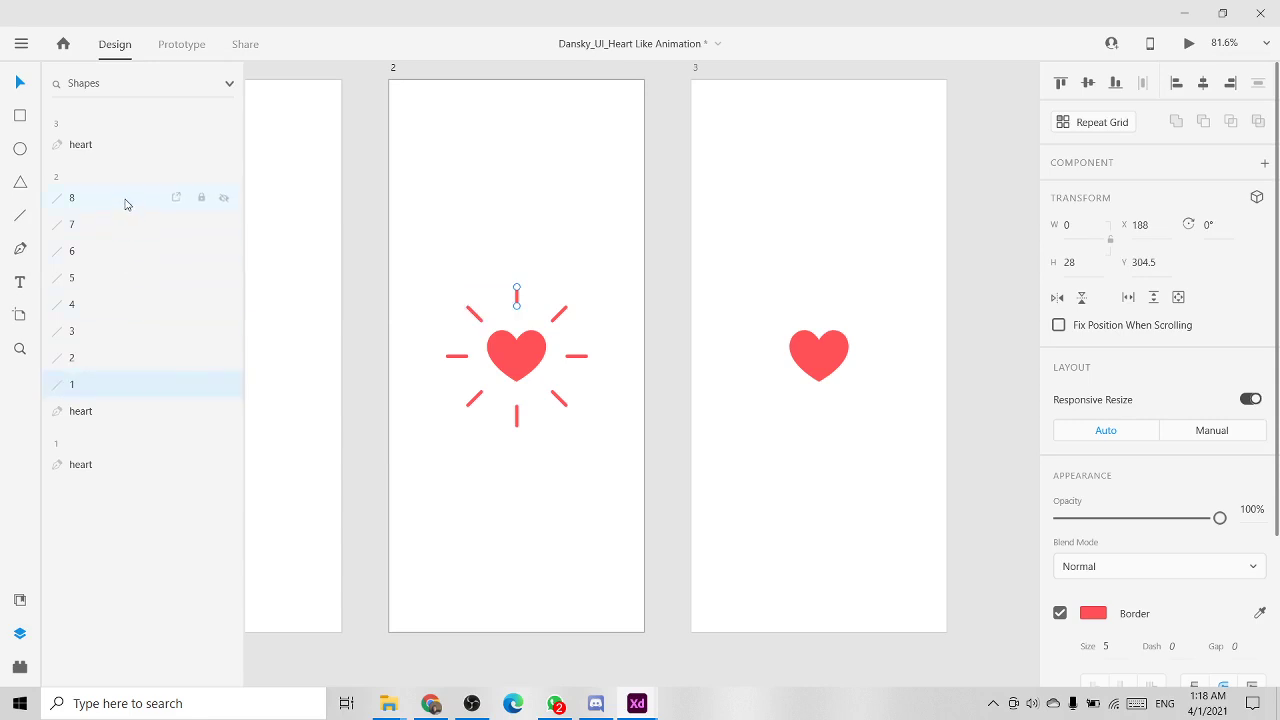
click(124, 201)
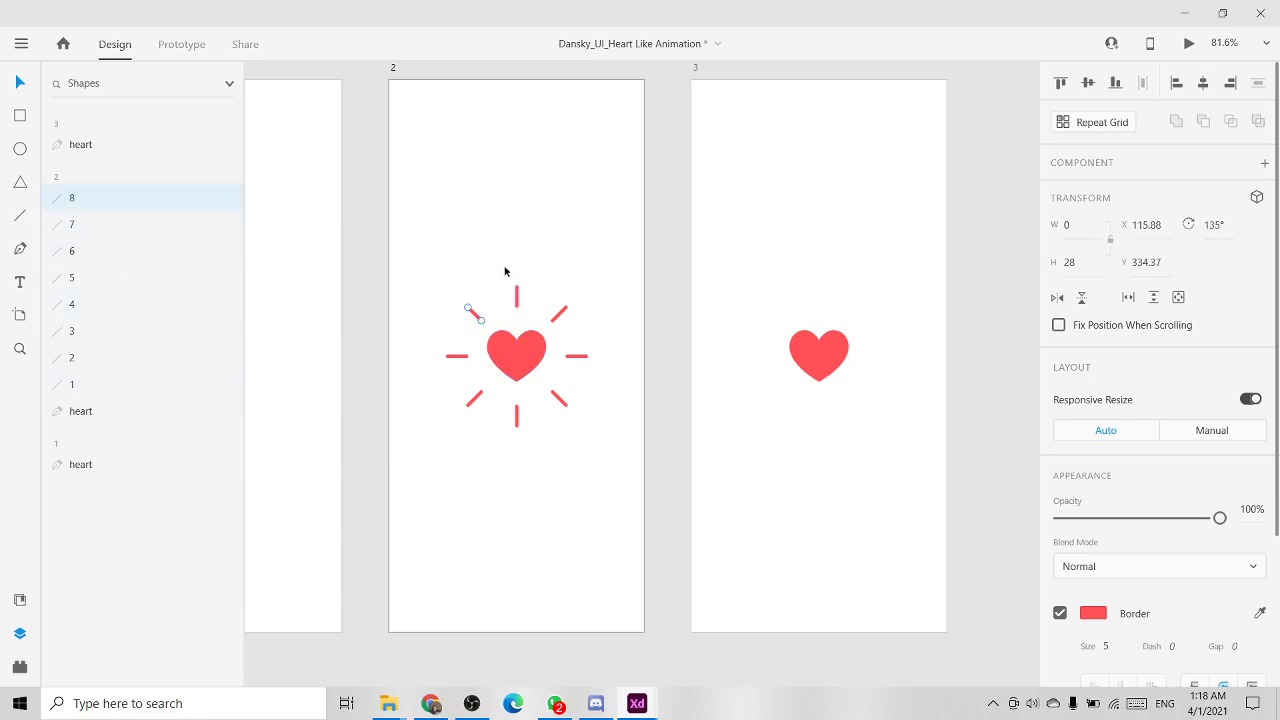
Step: Try to select the eight burst lines around artboard 2's heart together without the heart
drag(422, 238, 568, 432)
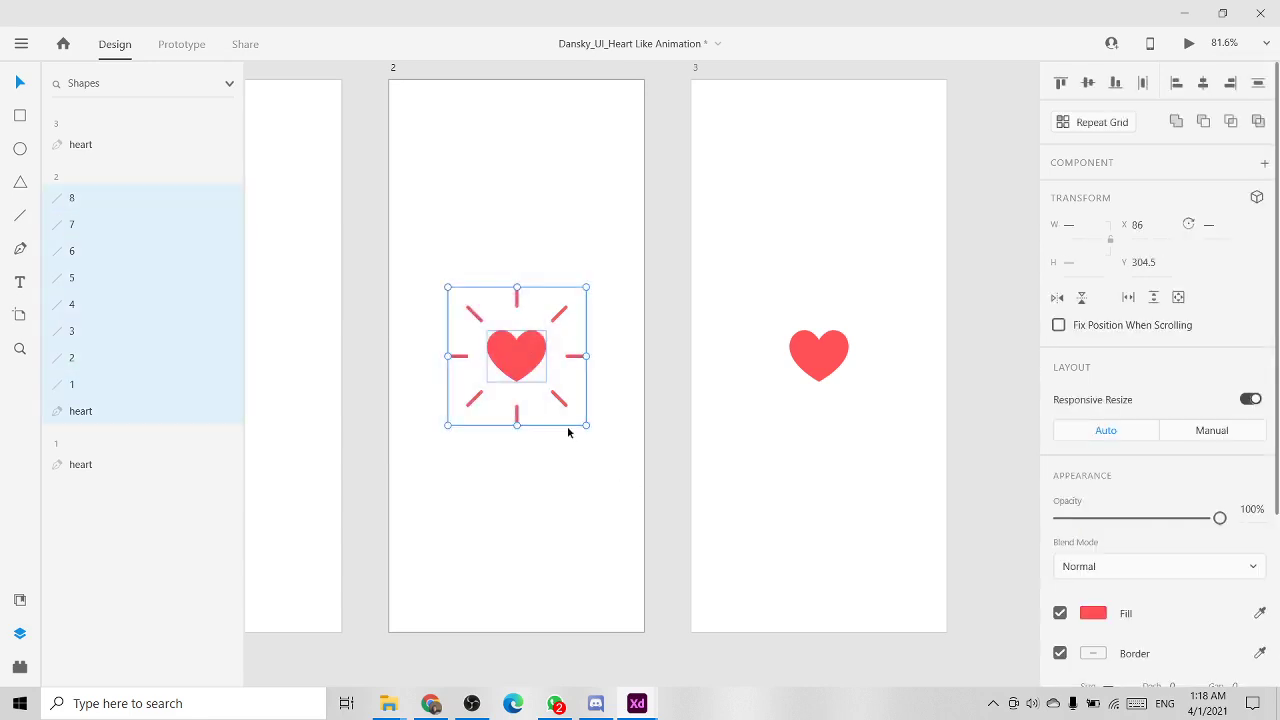
click(519, 357)
double_click(518, 358)
click(393, 250)
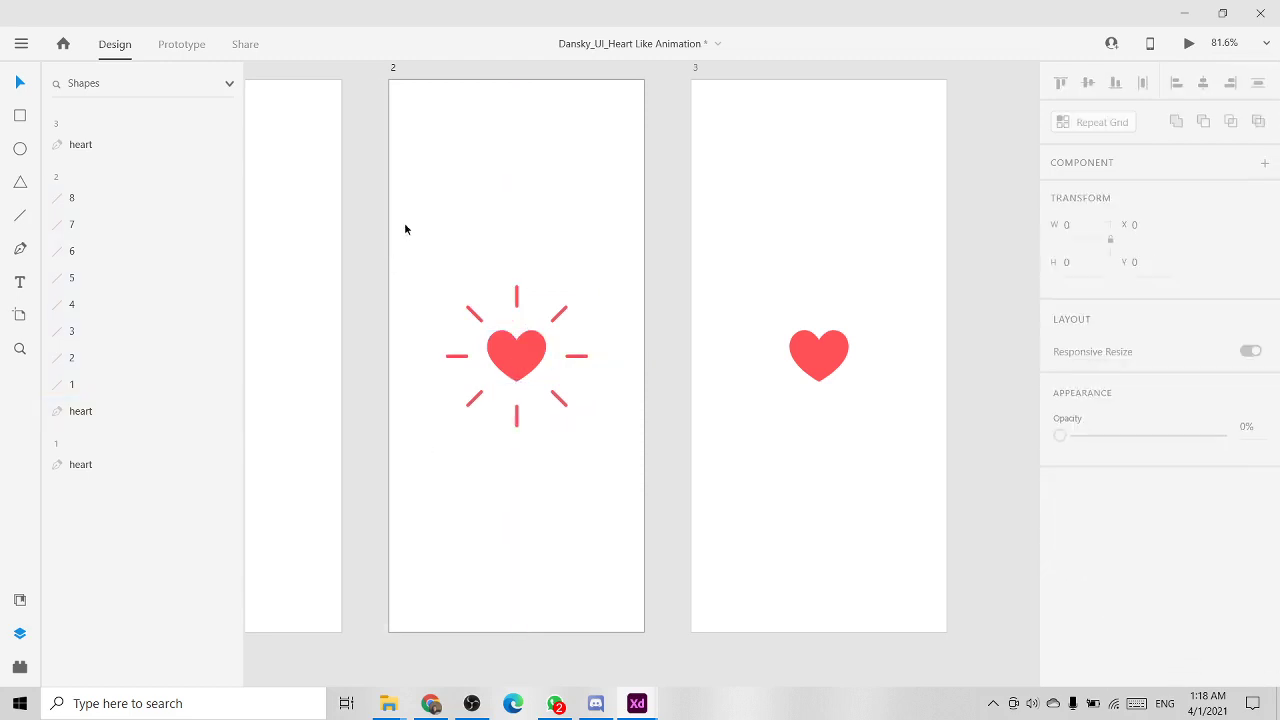
drag(406, 217, 620, 462)
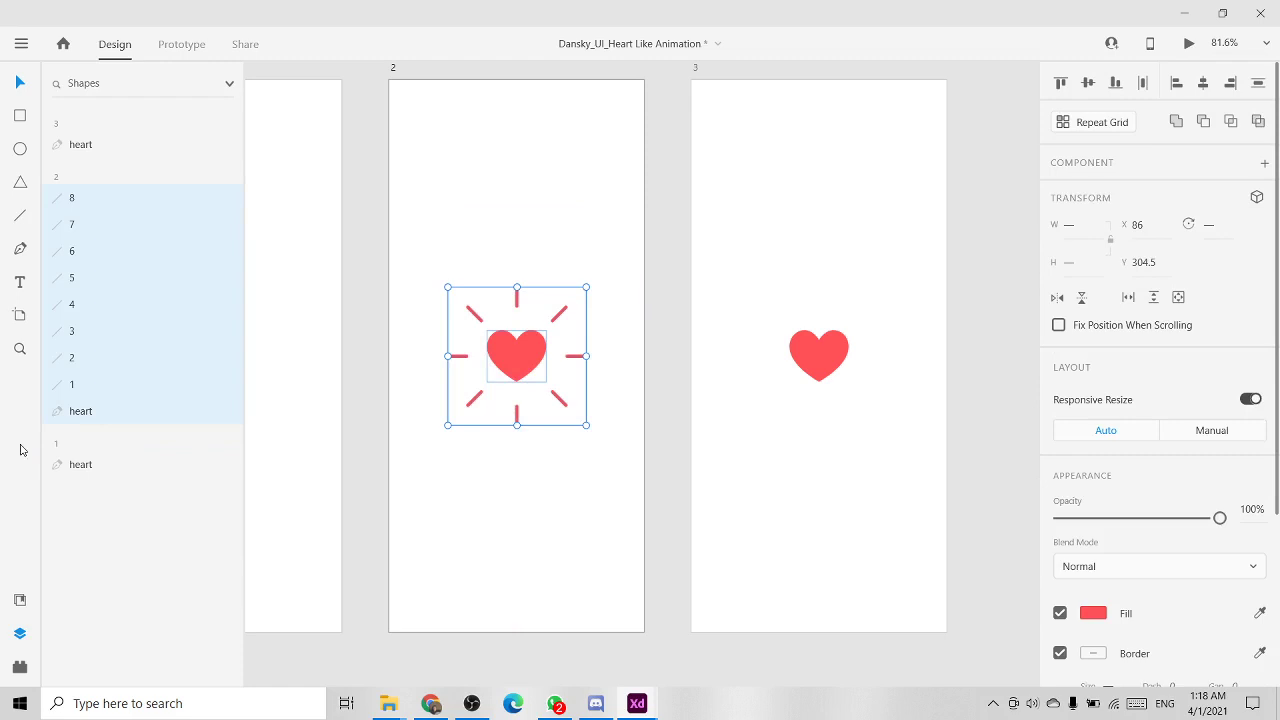
click(129, 410)
drag(400, 220, 590, 432)
click(114, 414)
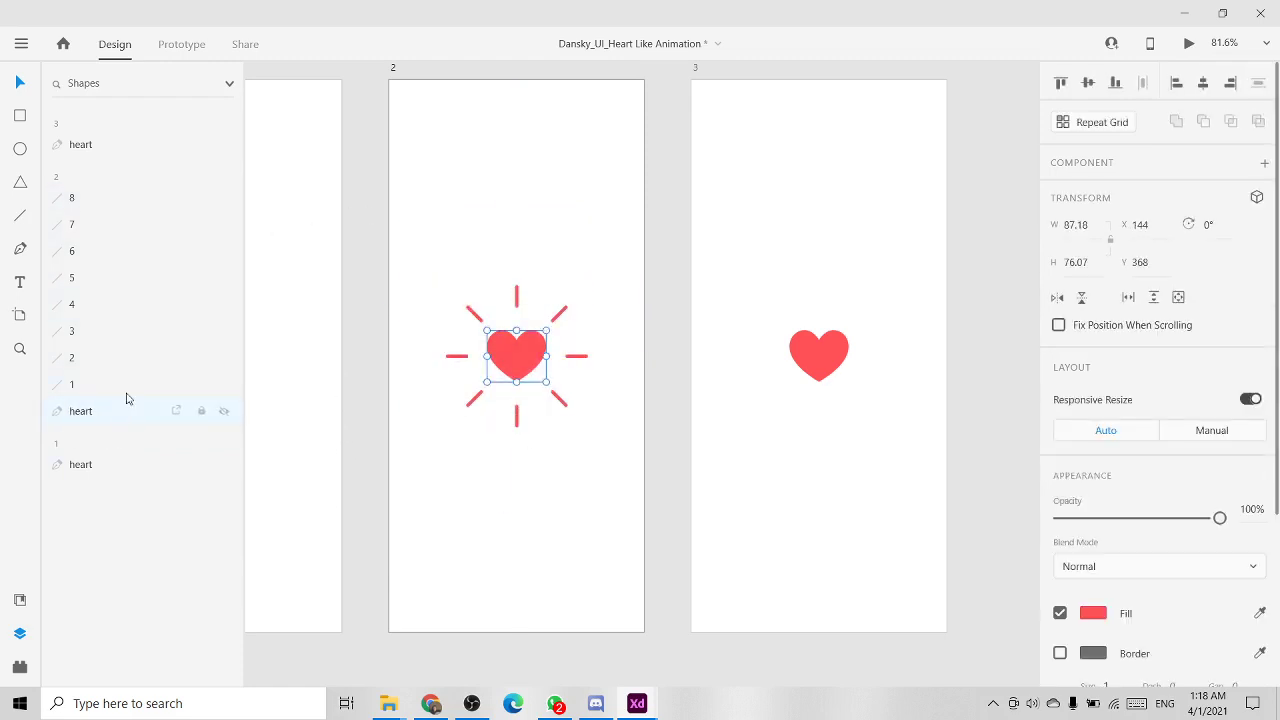
drag(390, 210, 606, 491)
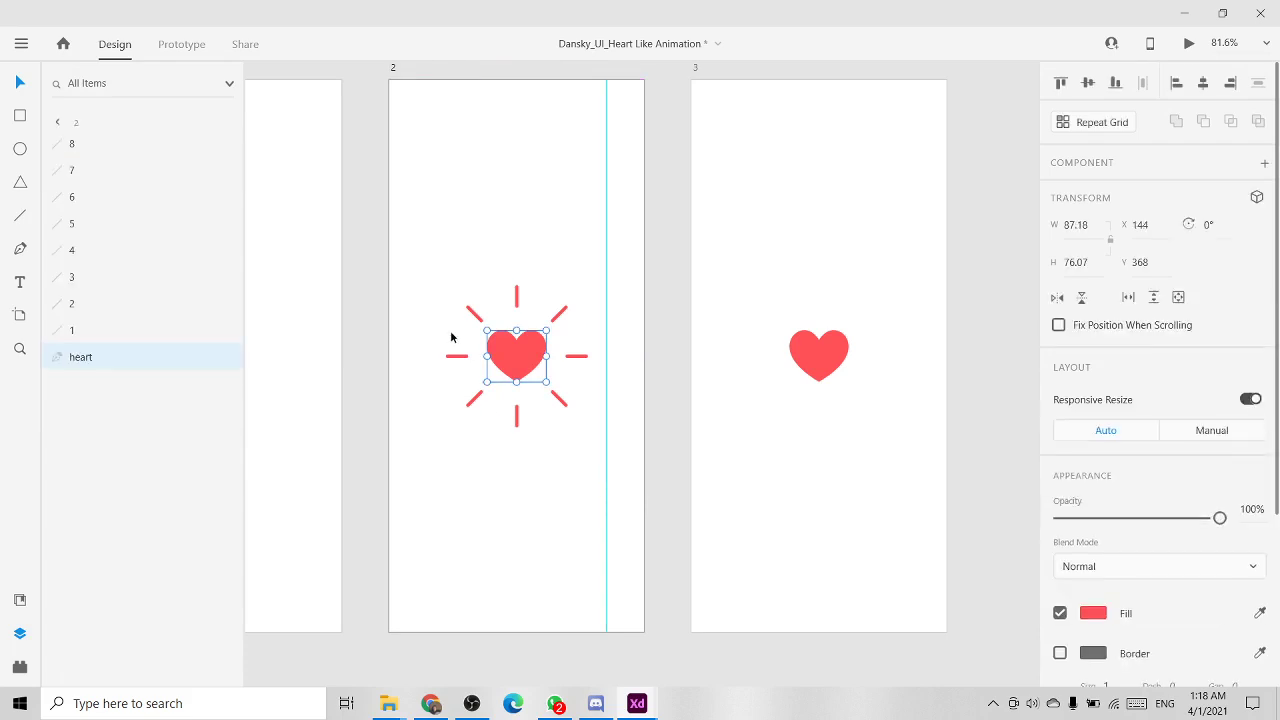
click(105, 146)
drag(418, 251, 613, 450)
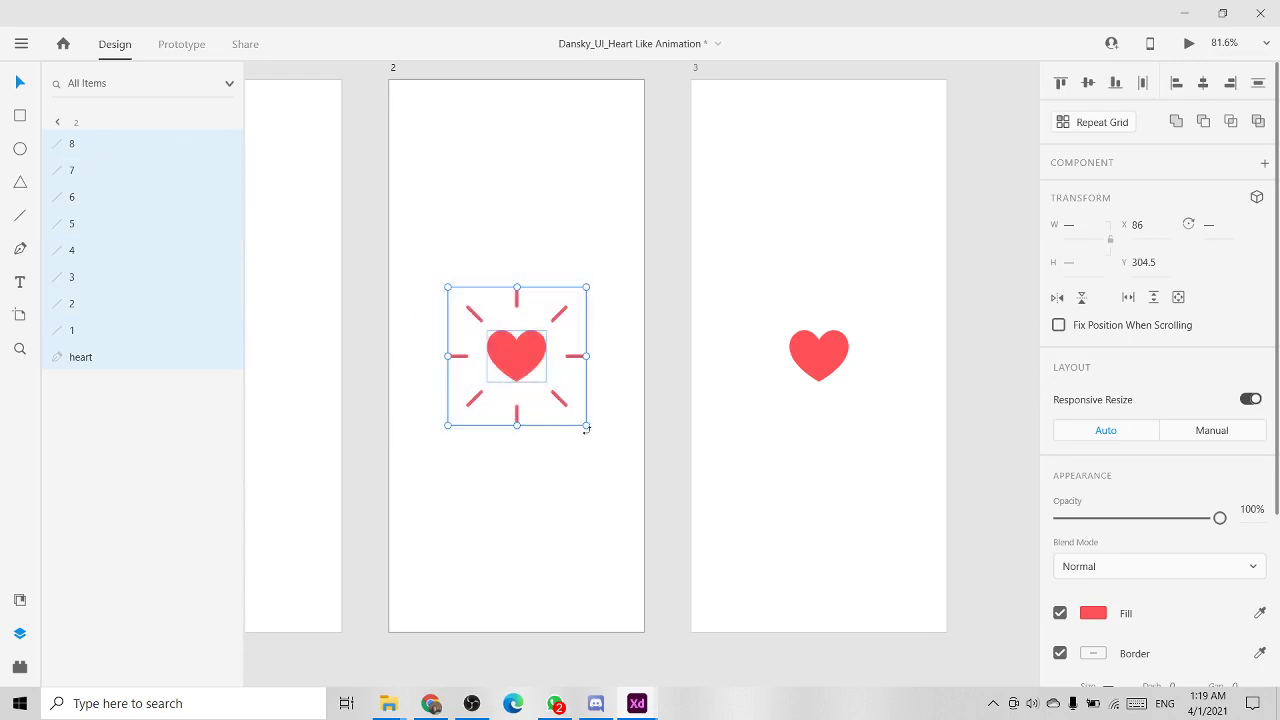
click(120, 360)
Step: Select everything on artboard 2 and remove the heart from the selection, keeping the eight burst lines selected
click(463, 303)
drag(463, 303, 592, 457)
scroll(516, 355, up, 5)
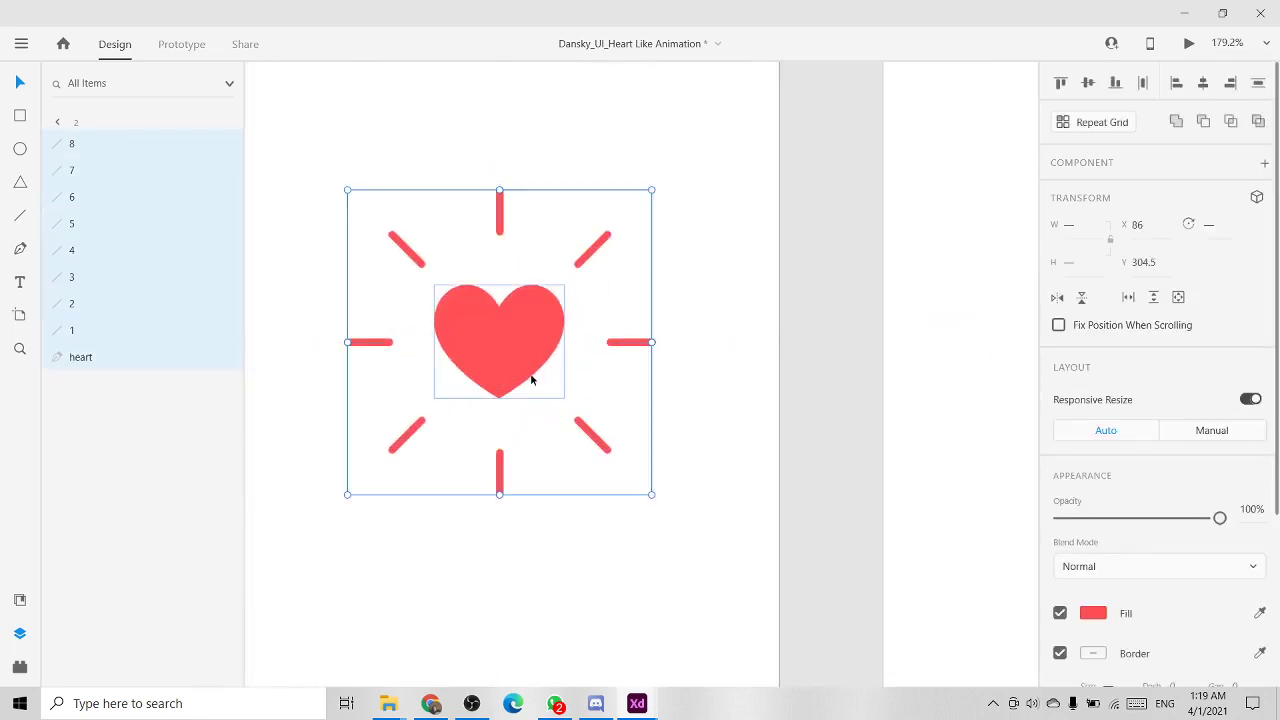
shift+click(466, 340)
scroll(466, 340, down, 3)
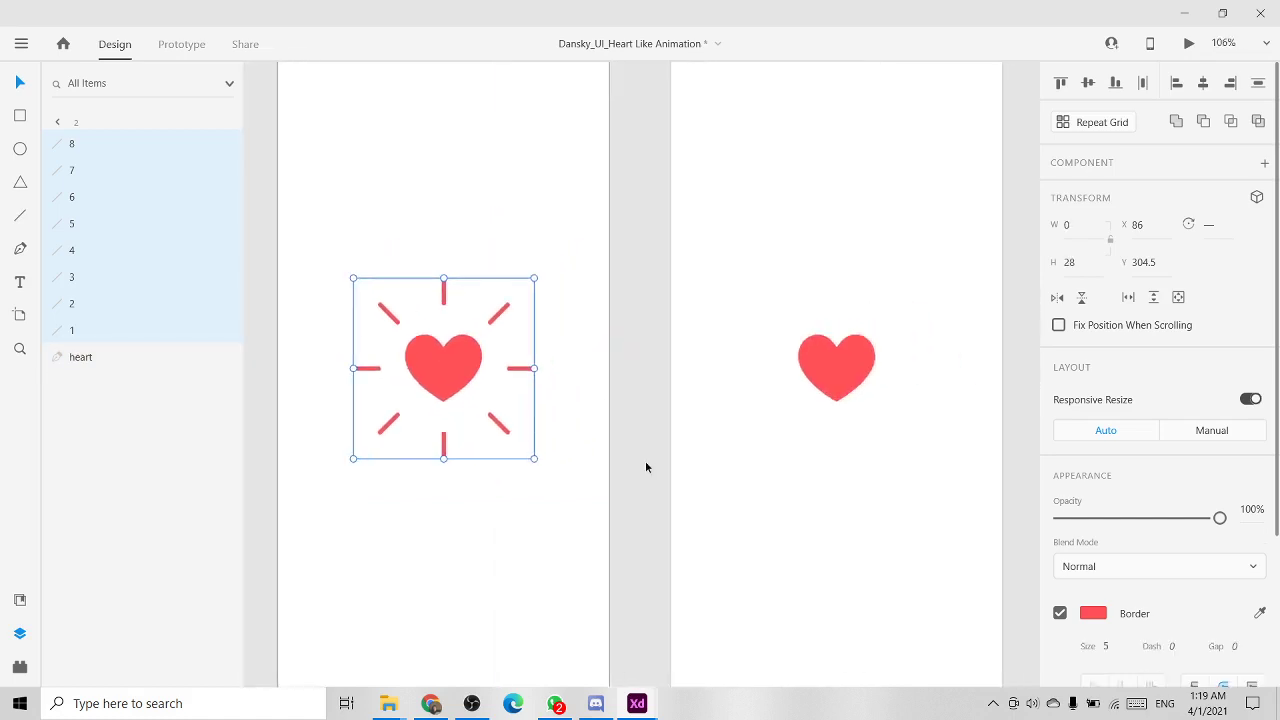
scroll(575, 374, down, 2)
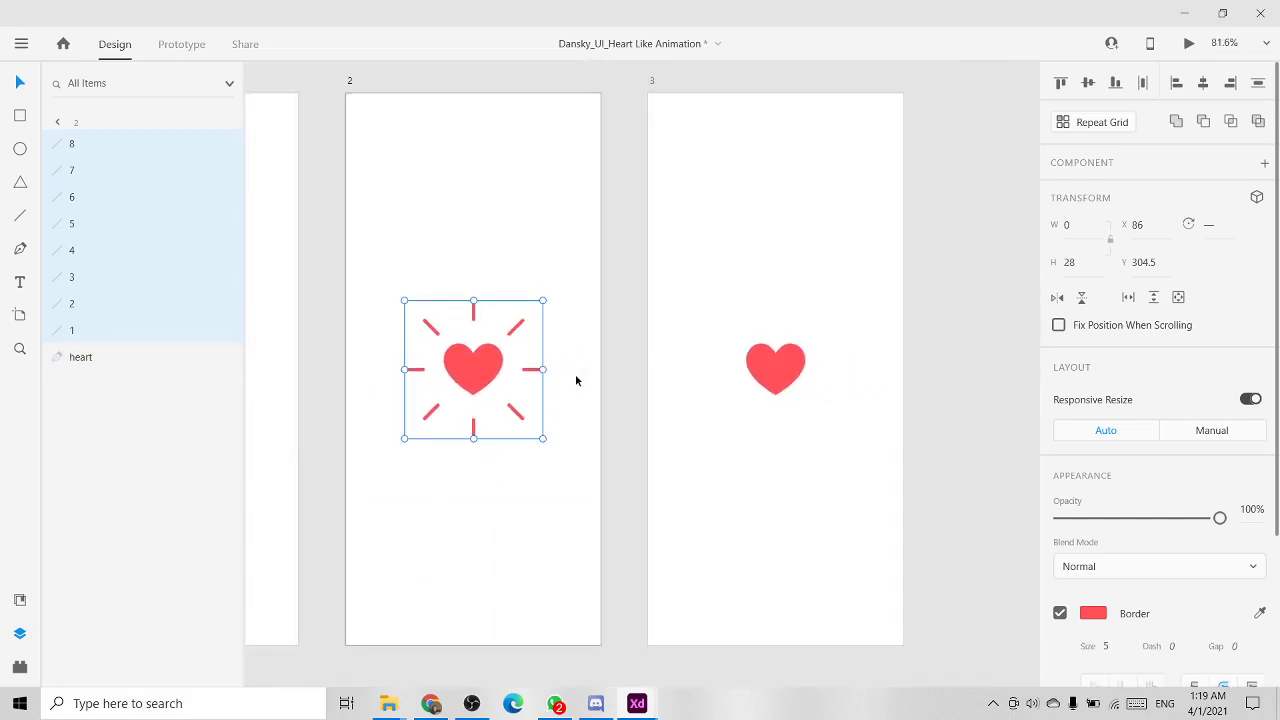
drag(588, 367, 573, 379)
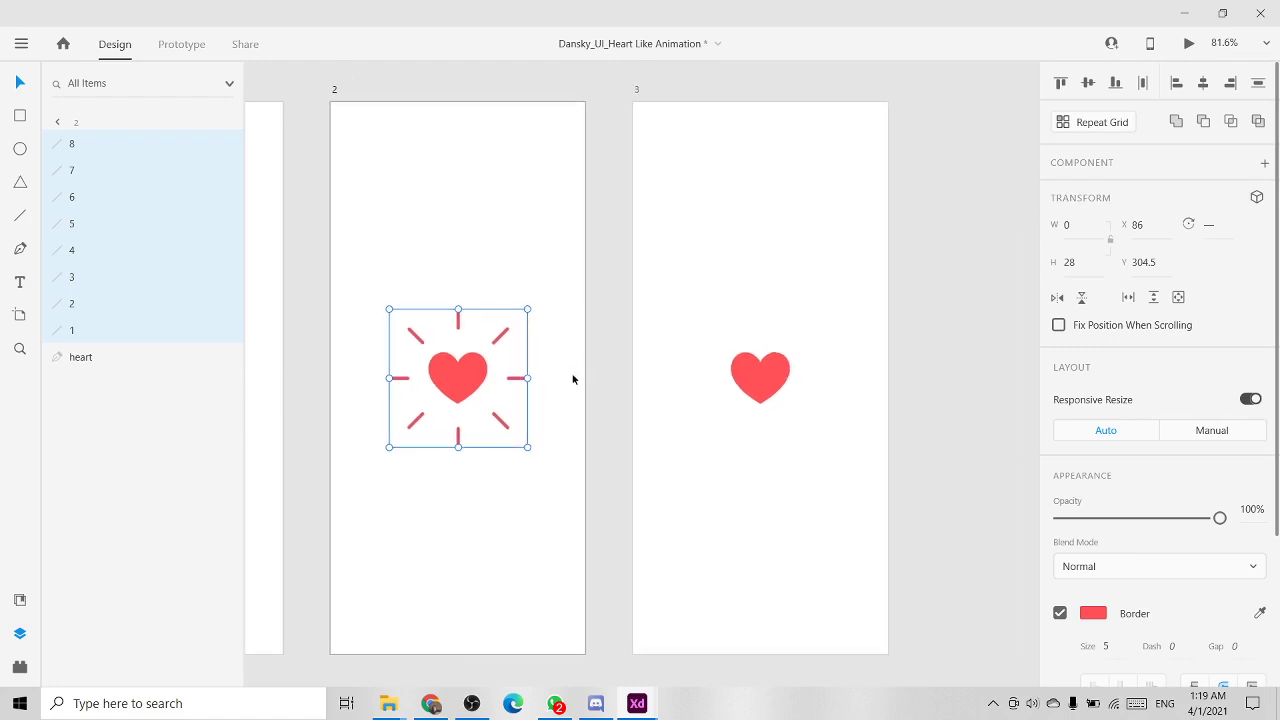
scroll(586, 369, down, 1)
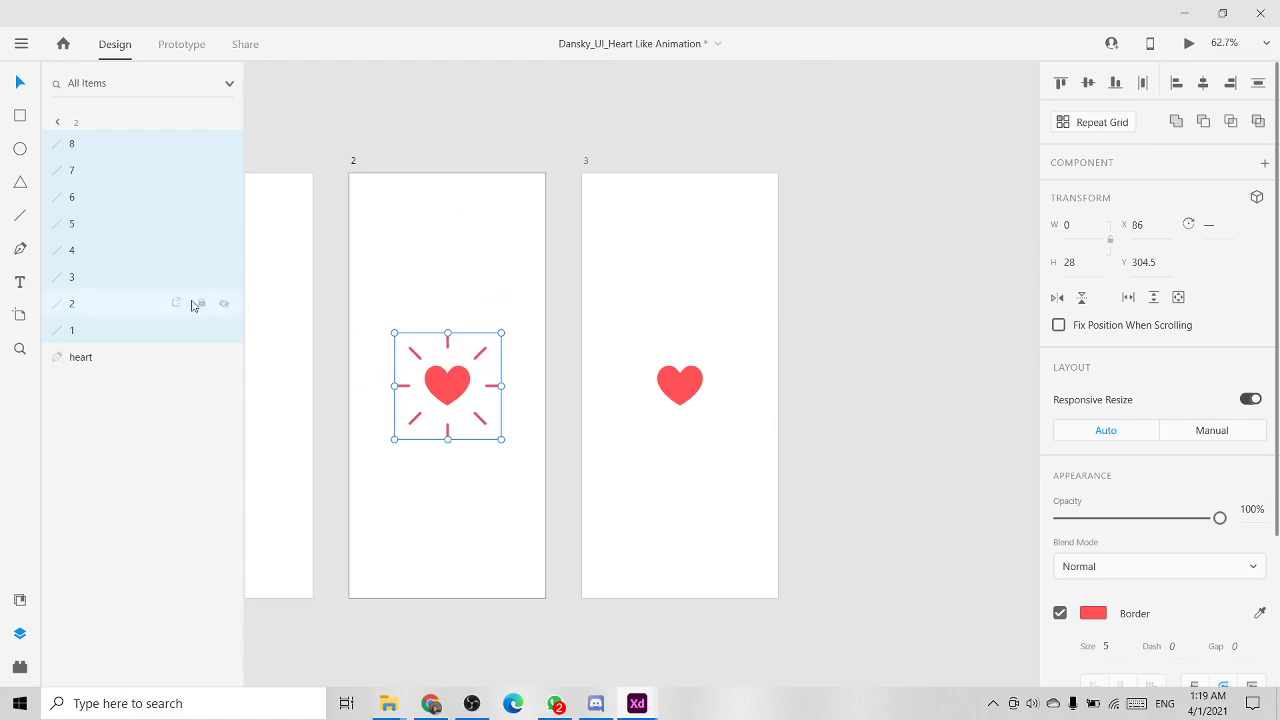
Step: Make artboard 3 the active artboard, with none of its objects selected
click(687, 260)
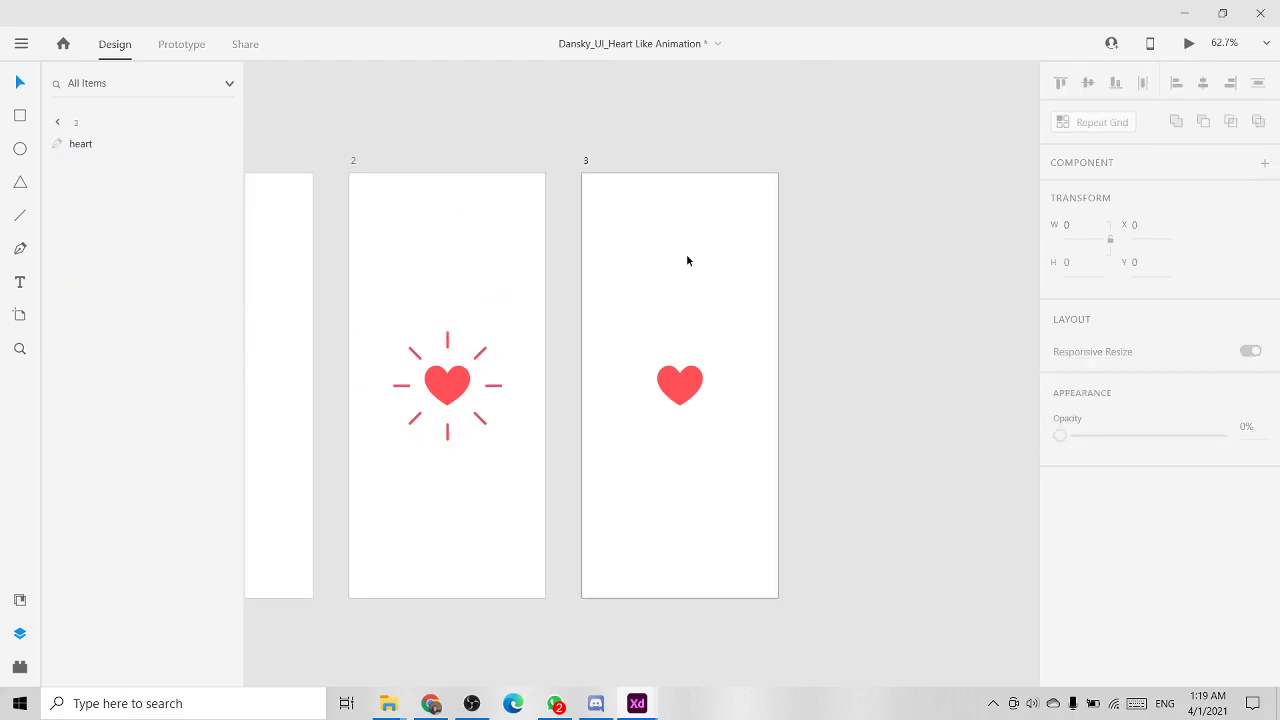
click(586, 164)
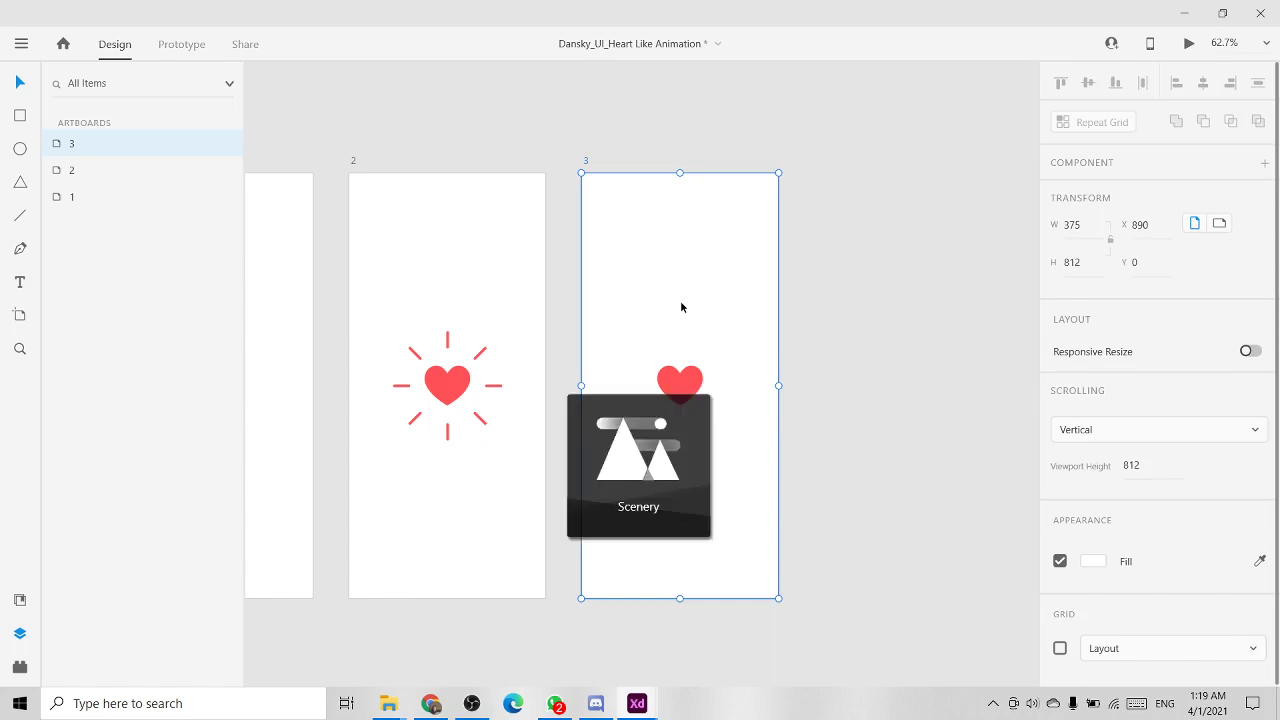
click(826, 321)
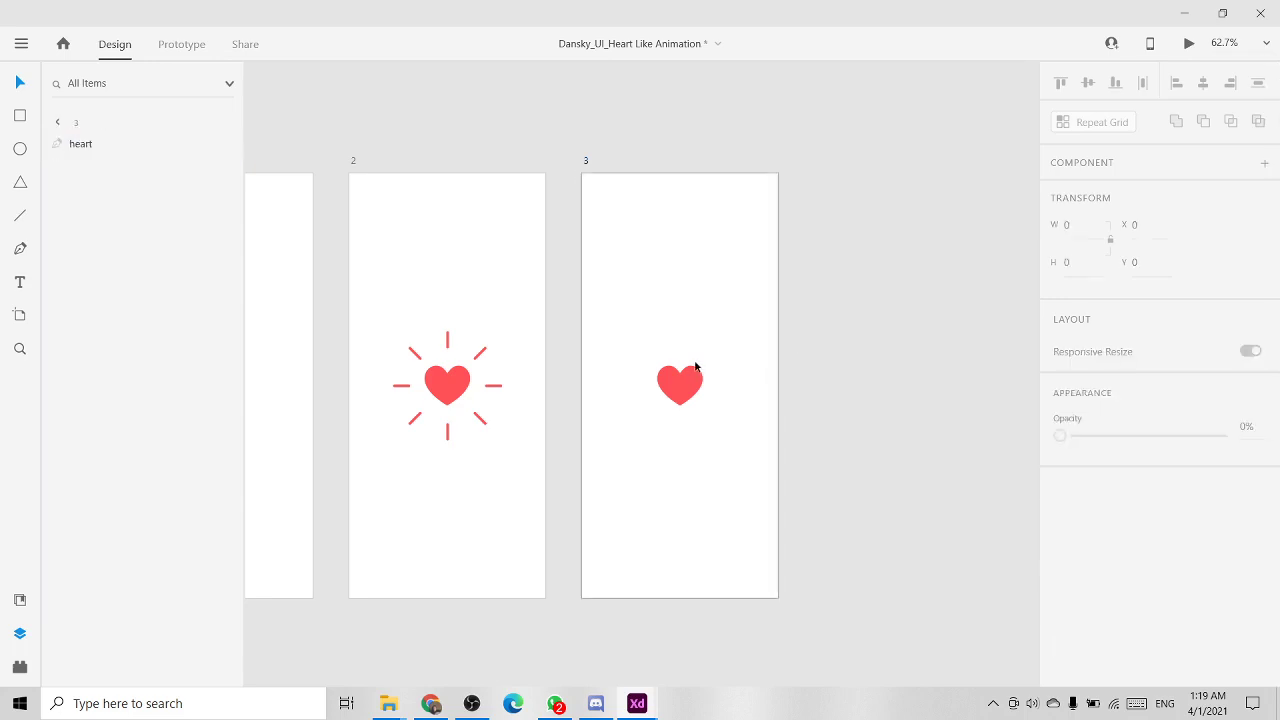
Step: Paste the eight burst lines onto artboard 3 and enlarge them evenly around the heart, until each line is about 39 long
scroll(697, 368, up, 2)
key(ctrl+v)
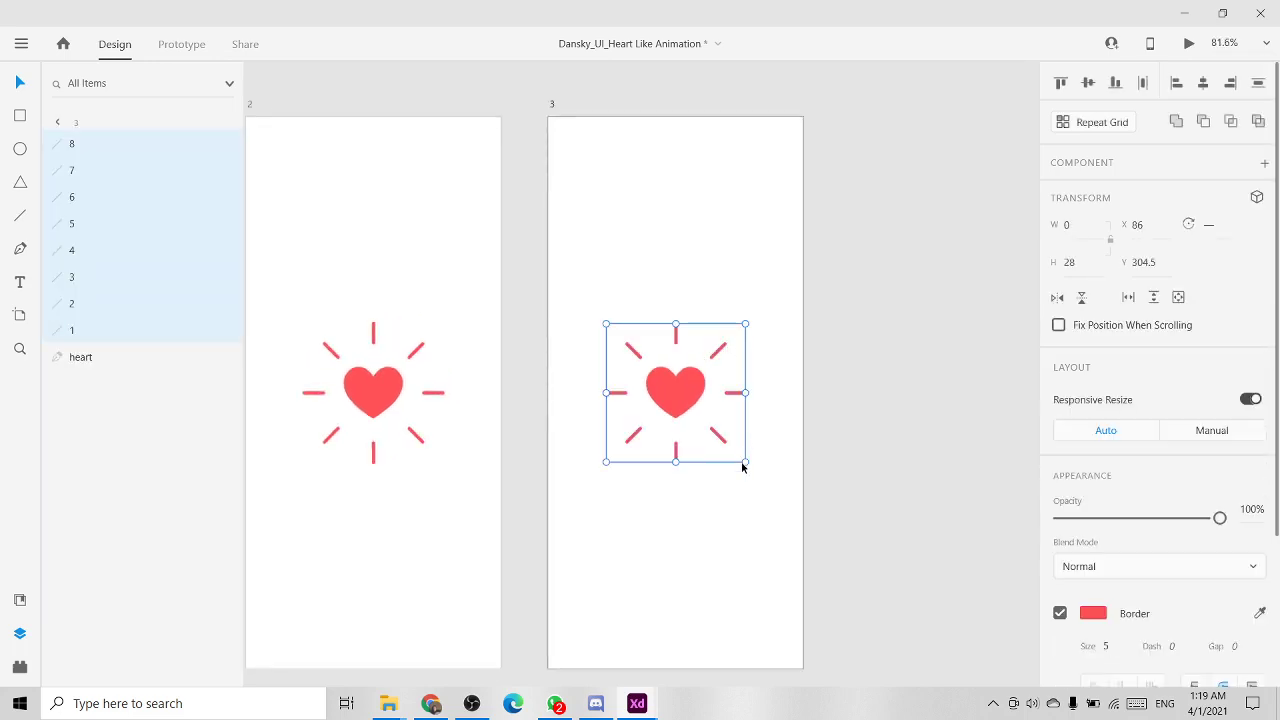
mouse_move(746, 462)
mouse_down()
mouse_move(791, 514)
mouse_move(729, 446)
mouse_move(738, 458)
mouse_up()
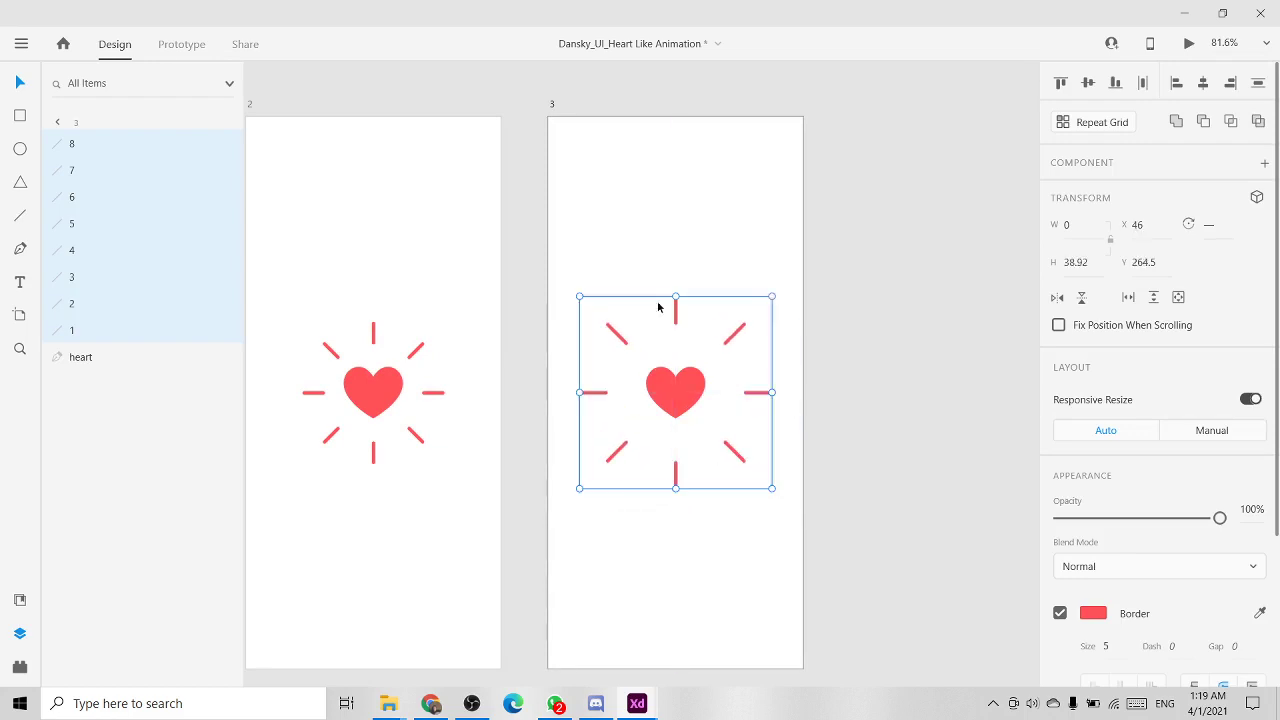
click(886, 246)
Step: Paste the same eight burst lines onto artboard 1, around its heart
scroll(517, 409, down, 4)
drag(371, 434, 571, 427)
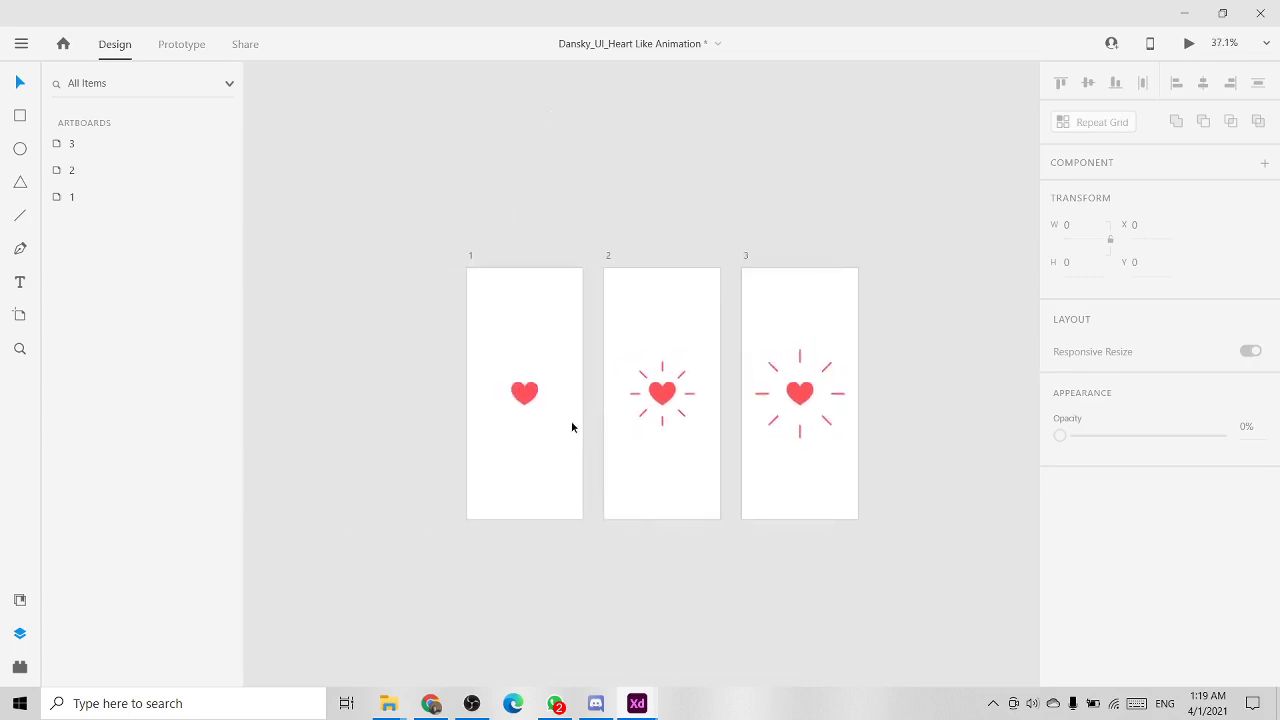
scroll(575, 406, up, 2)
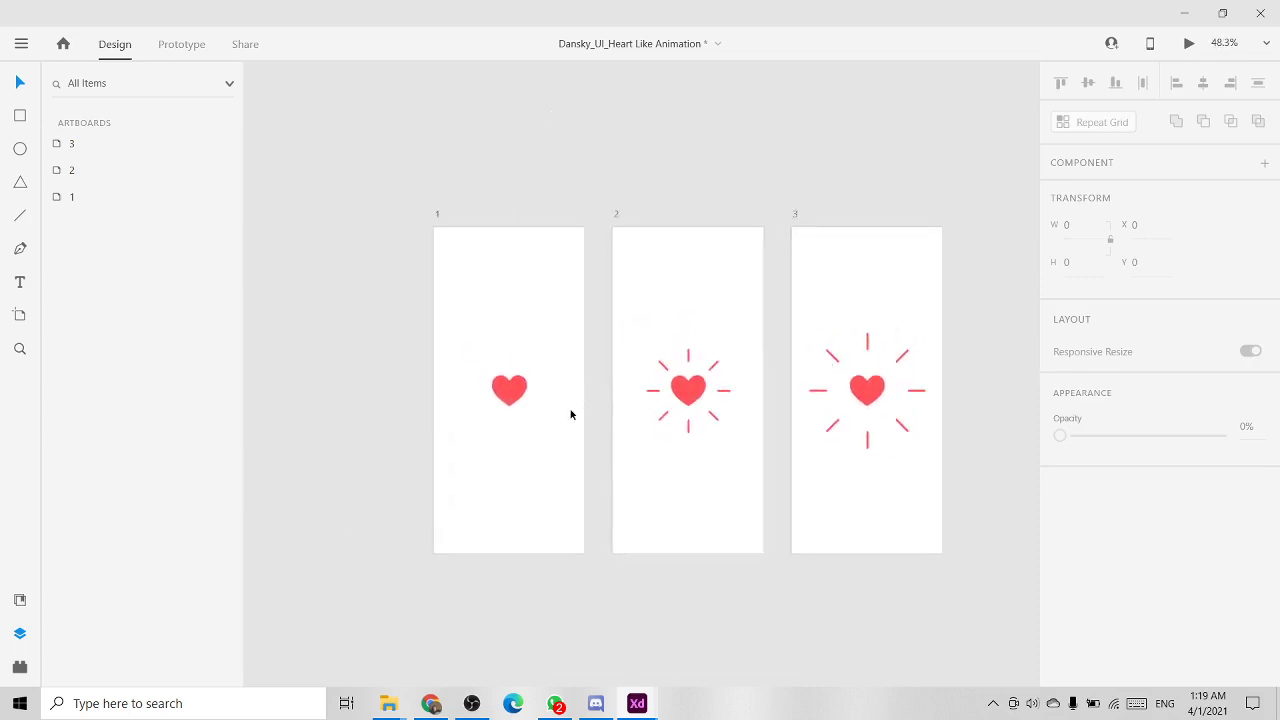
click(505, 435)
key(ctrl+v)
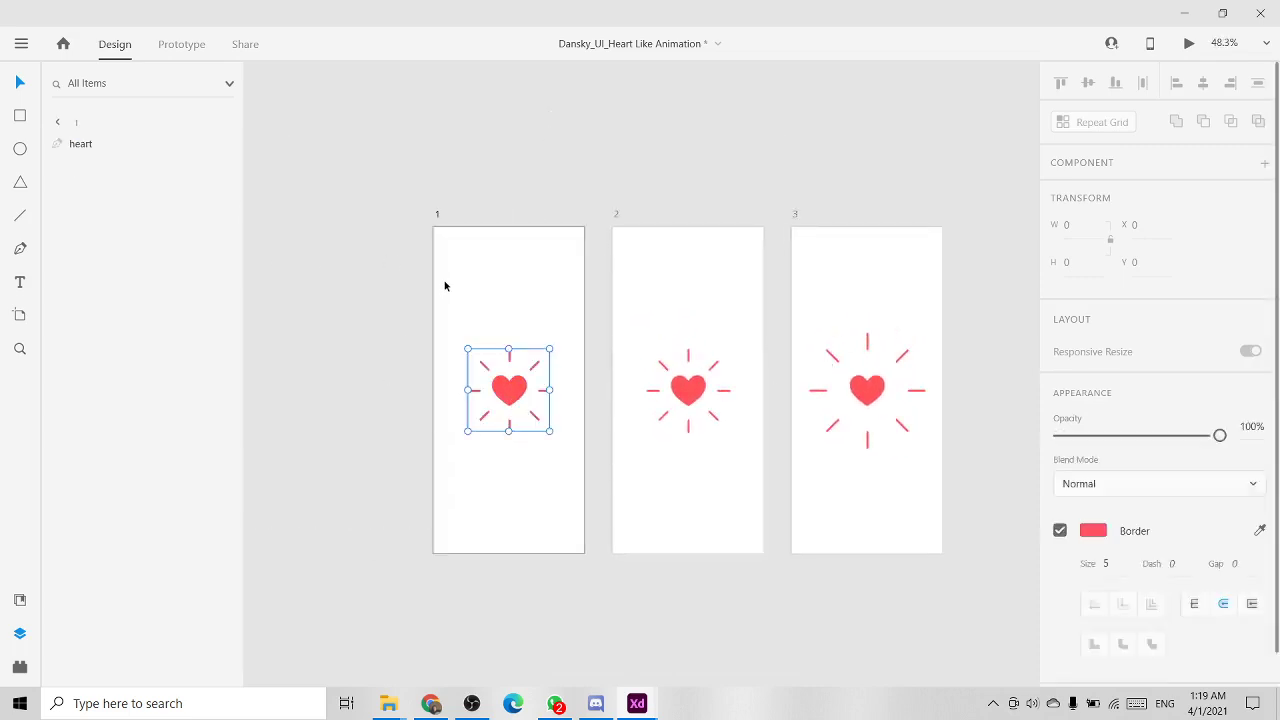
Step: Shrink the eight burst lines on artboard 1 until they are completely hidden behind the heart, and deselect them
scroll(550, 431, up, 5)
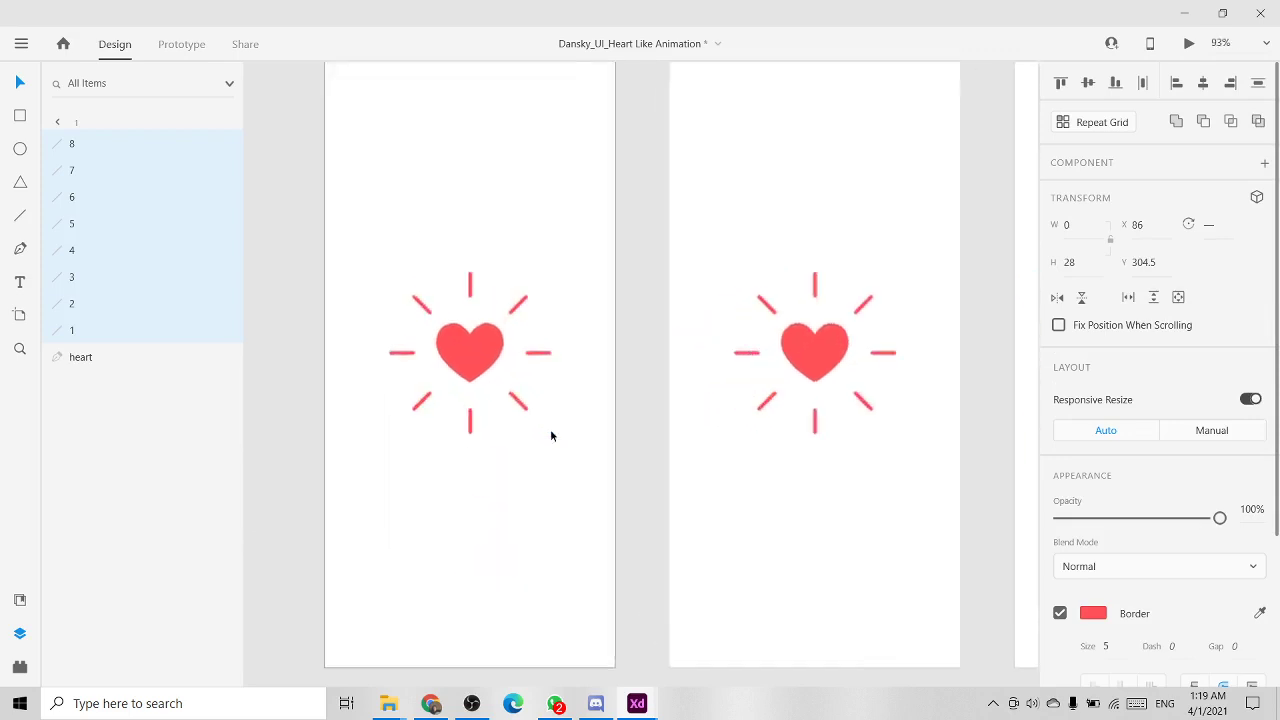
drag(548, 432, 444, 326)
drag(428, 270, 483, 321)
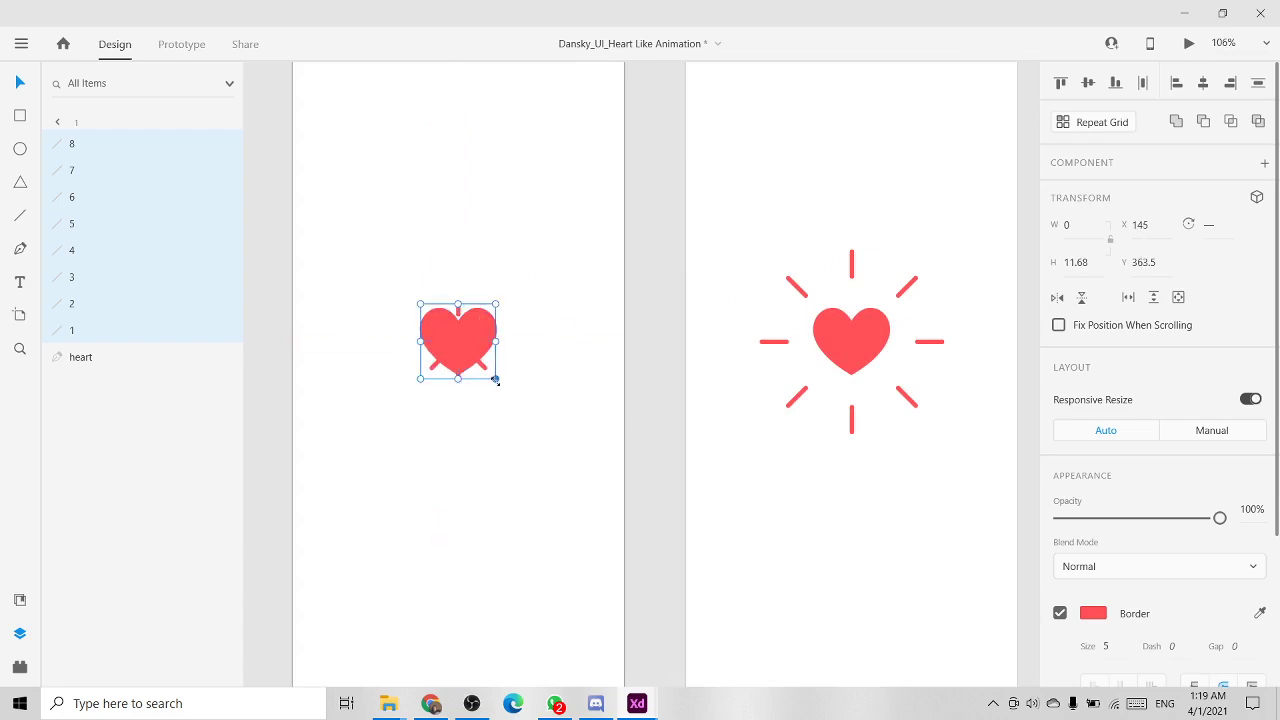
drag(495, 380, 457, 331)
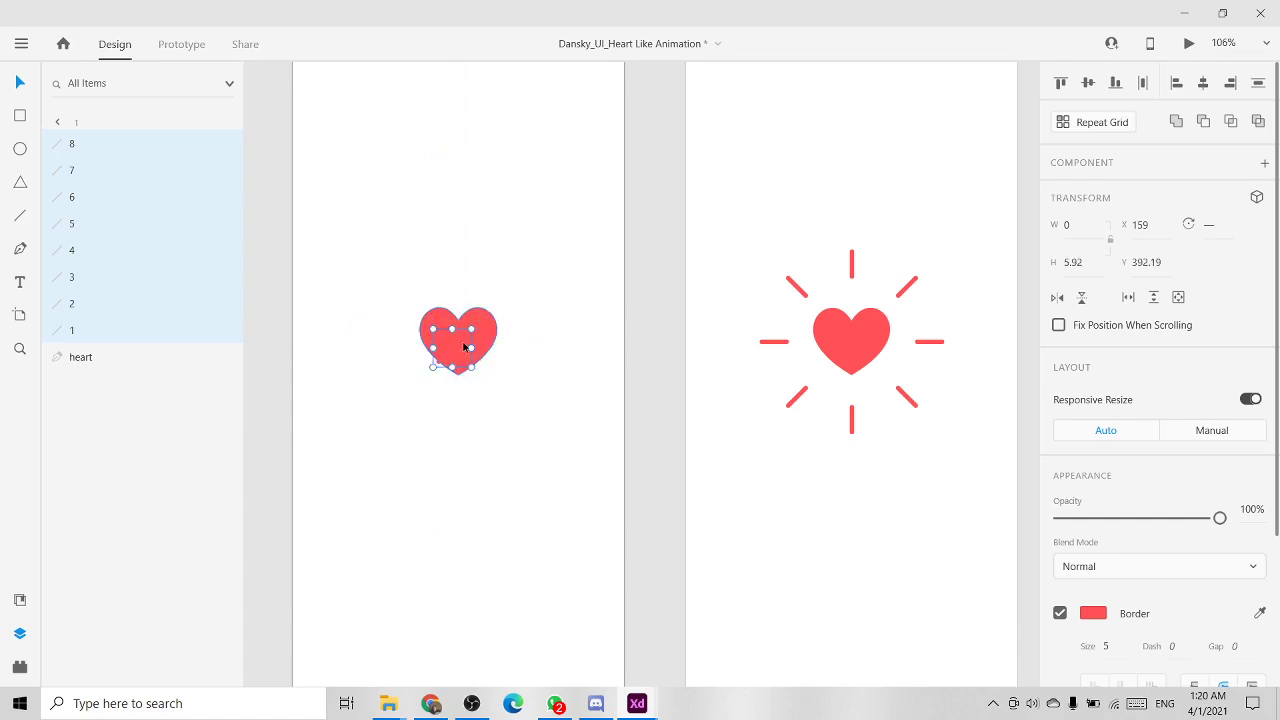
click(460, 350)
drag(460, 350, 460, 350)
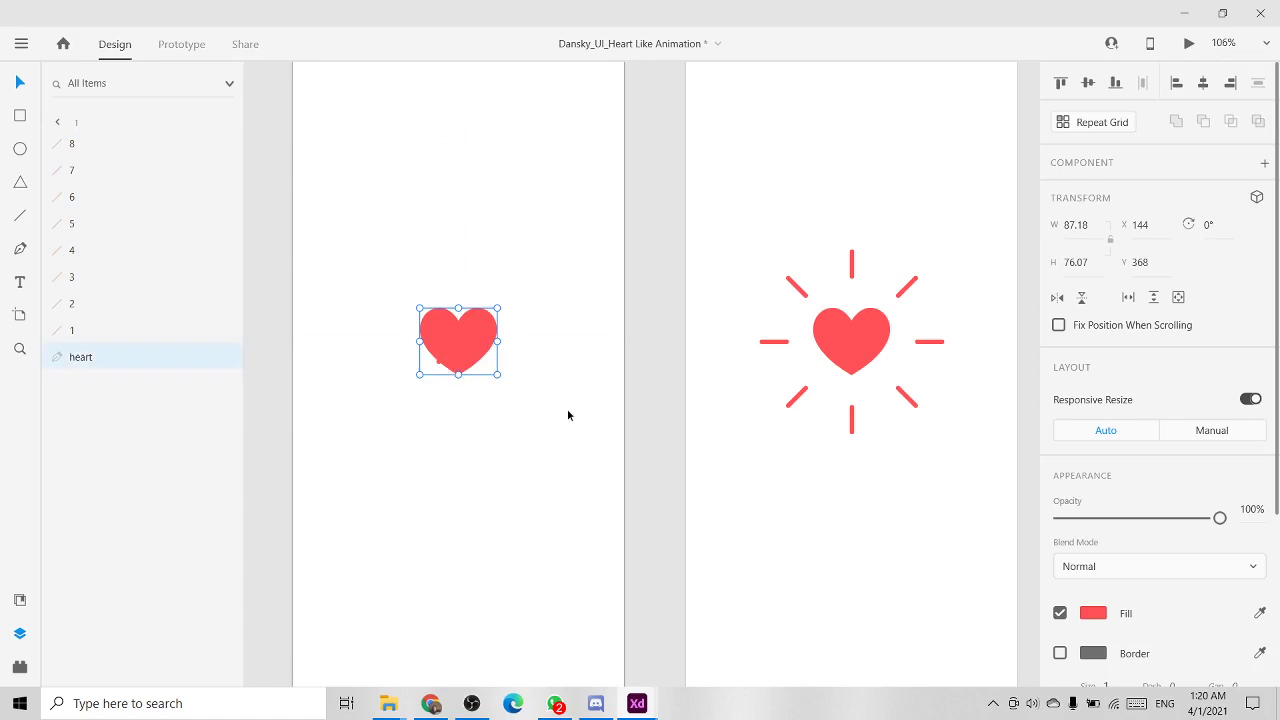
key(ctrl+z)
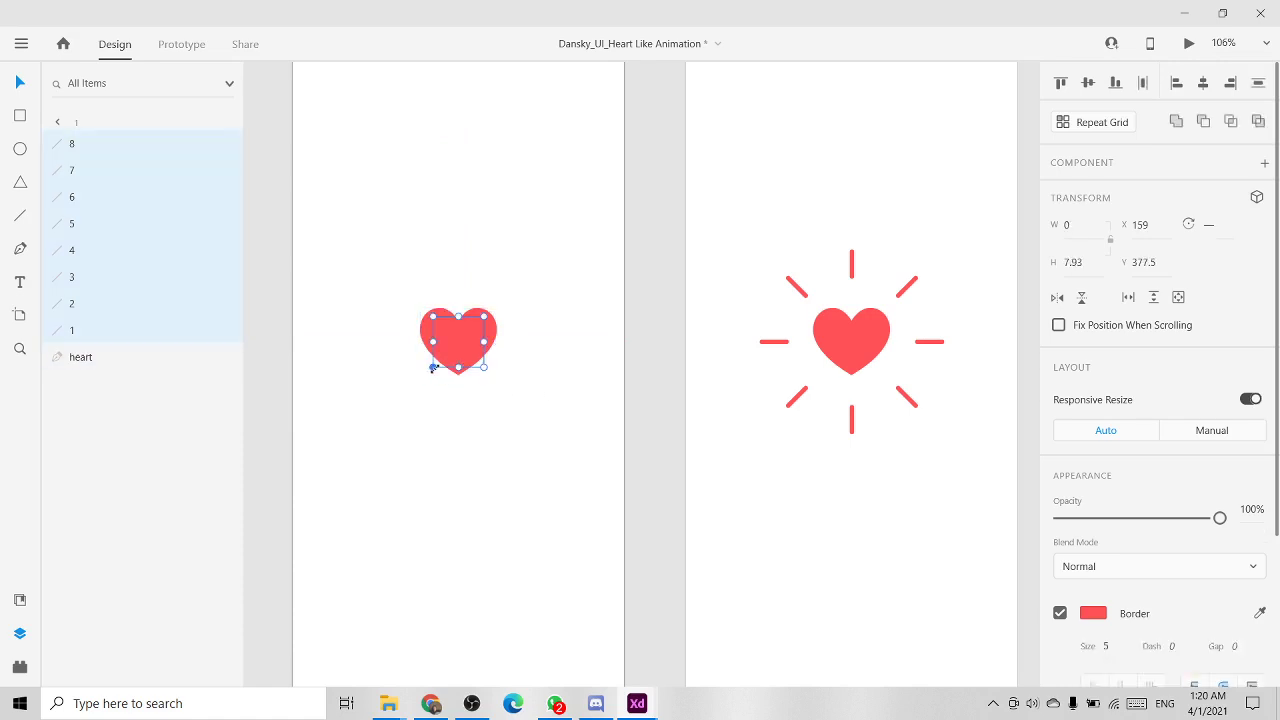
drag(433, 368, 466, 354)
click(563, 380)
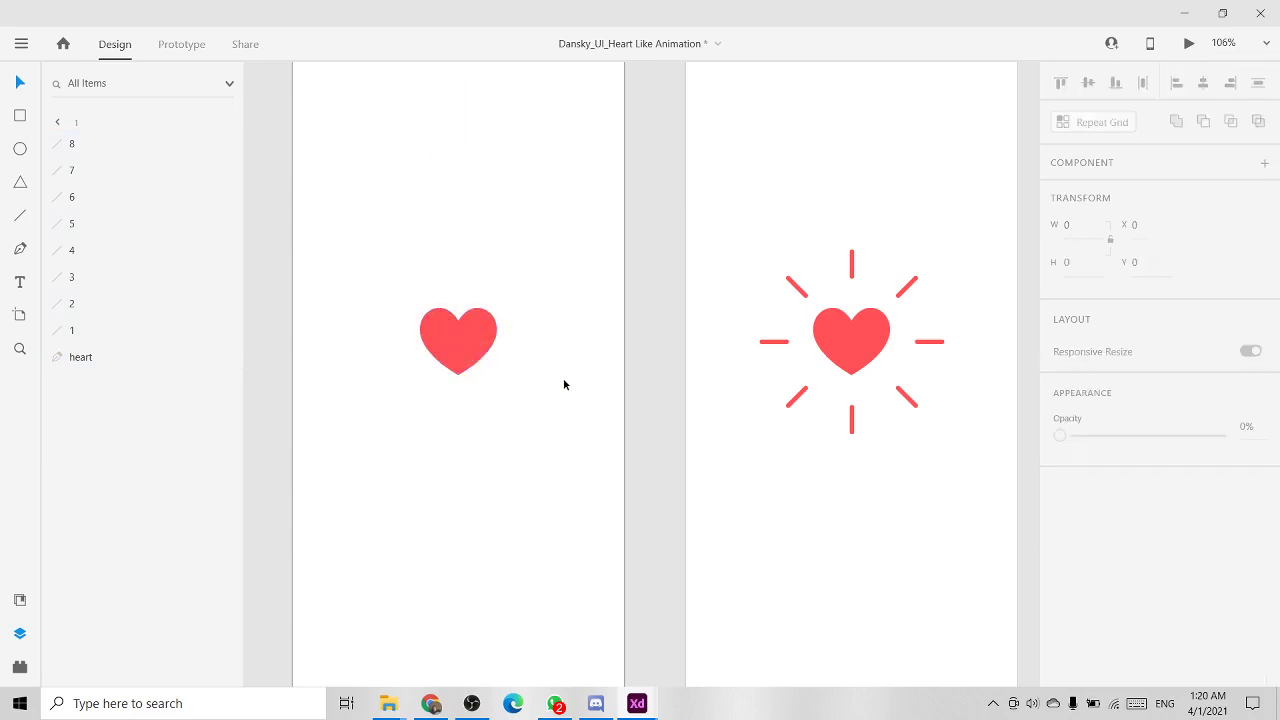
scroll(563, 378, down, 3)
scroll(565, 386, down, 3)
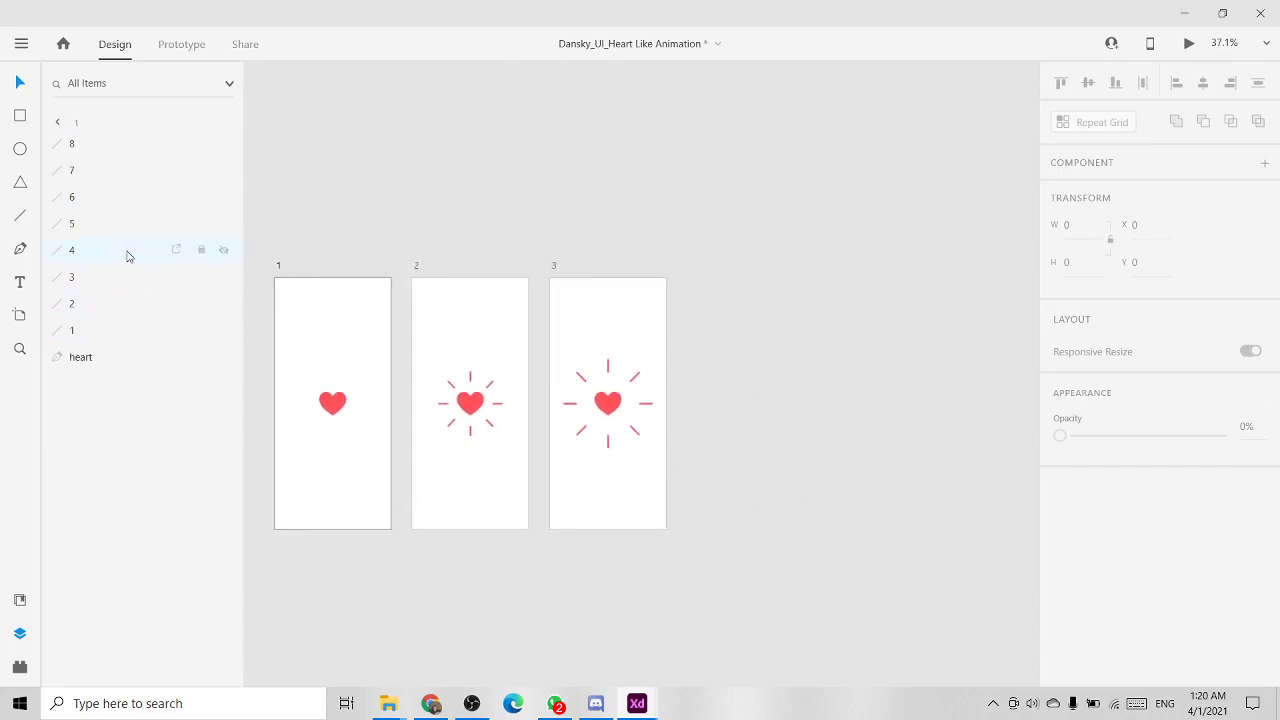
click(60, 122)
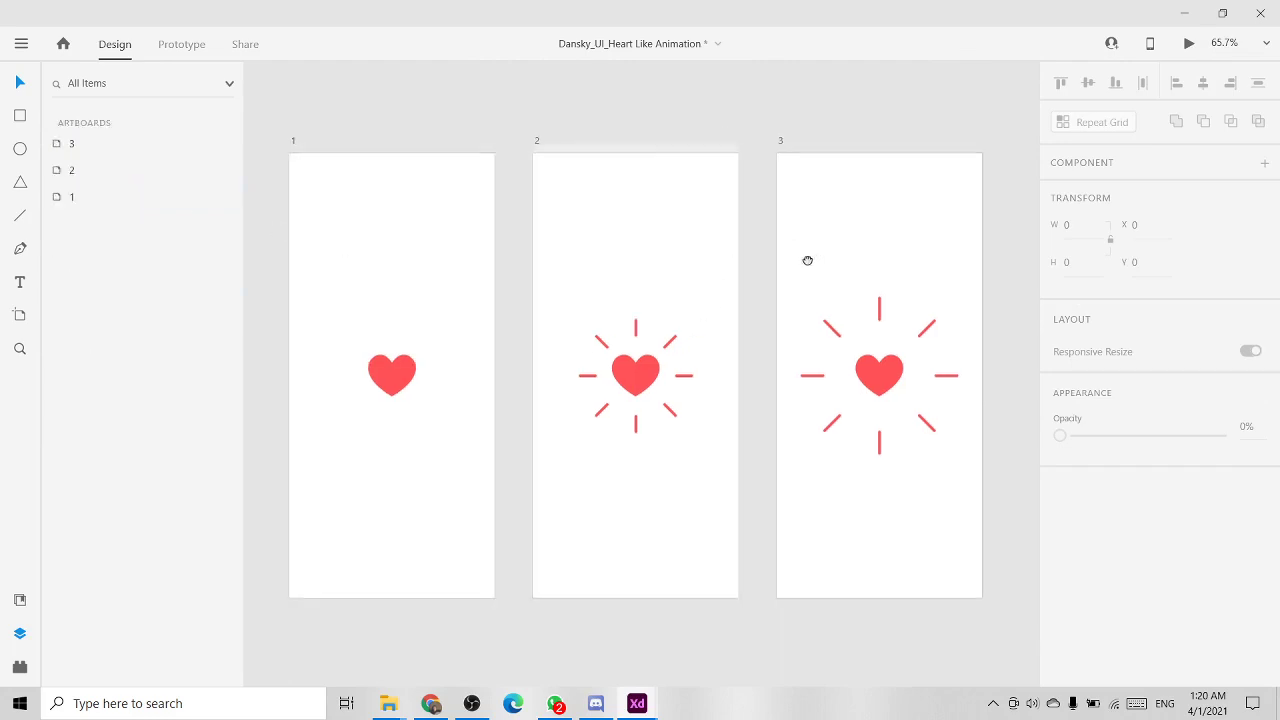
scroll(806, 257, down, 2)
drag(701, 408, 651, 454)
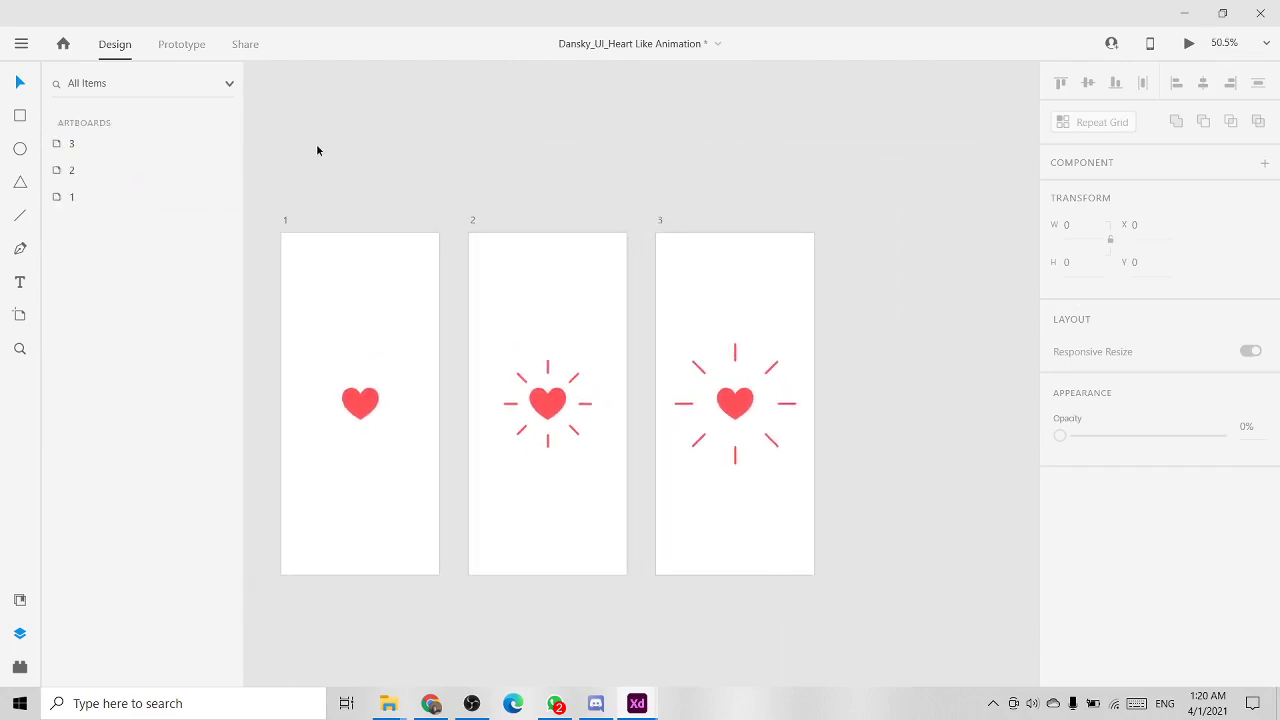
Step: Switch to prototyping and link artboard 1 to artboard 2
click(171, 50)
scroll(500, 374, up, 4)
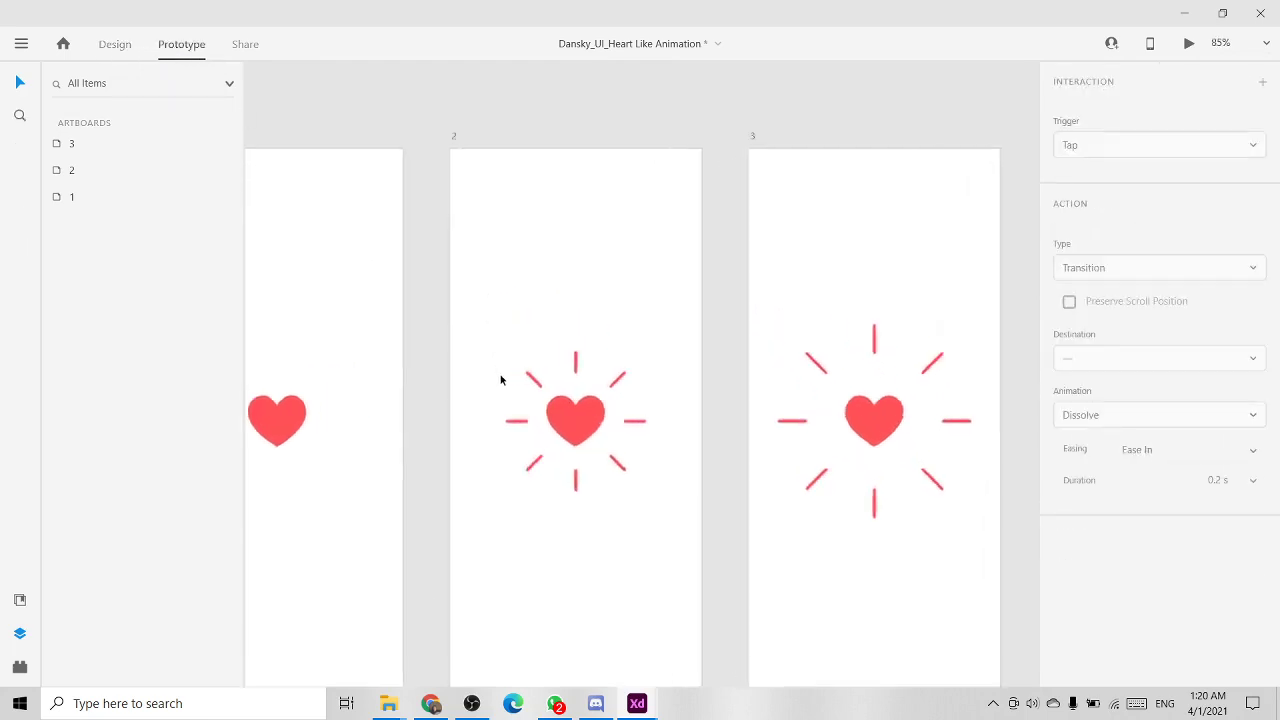
drag(753, 398, 670, 339)
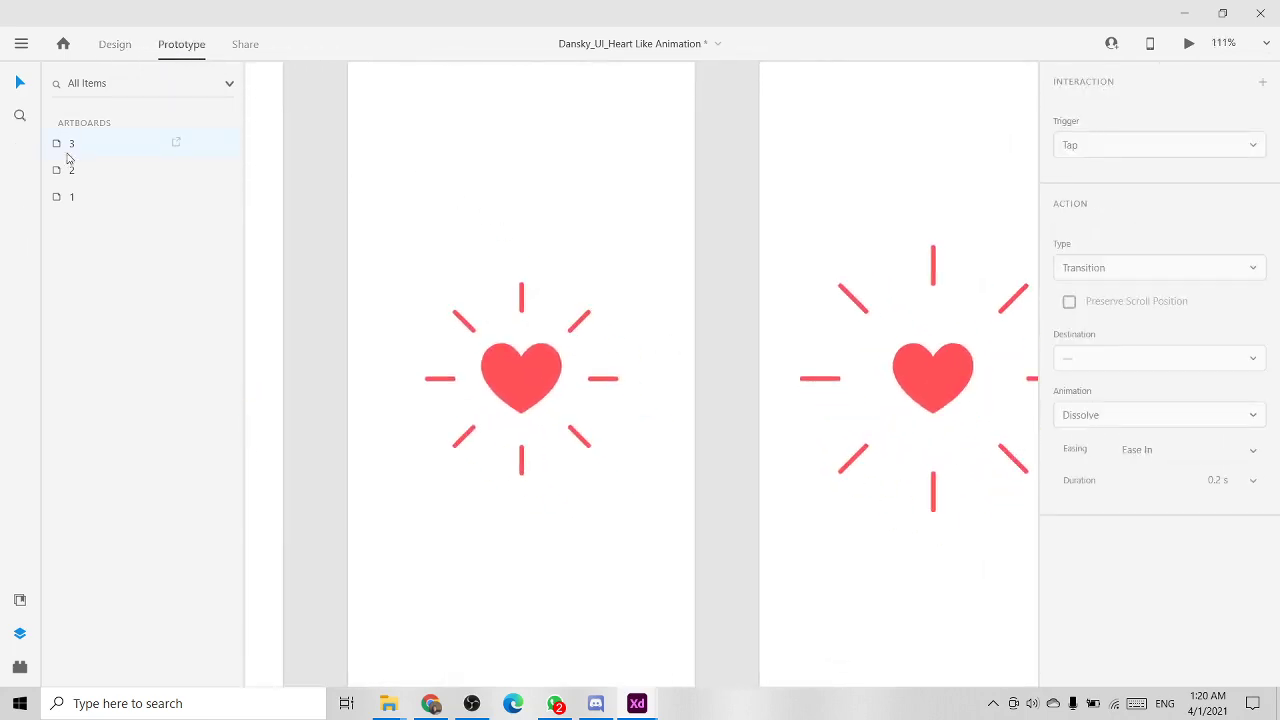
click(507, 182)
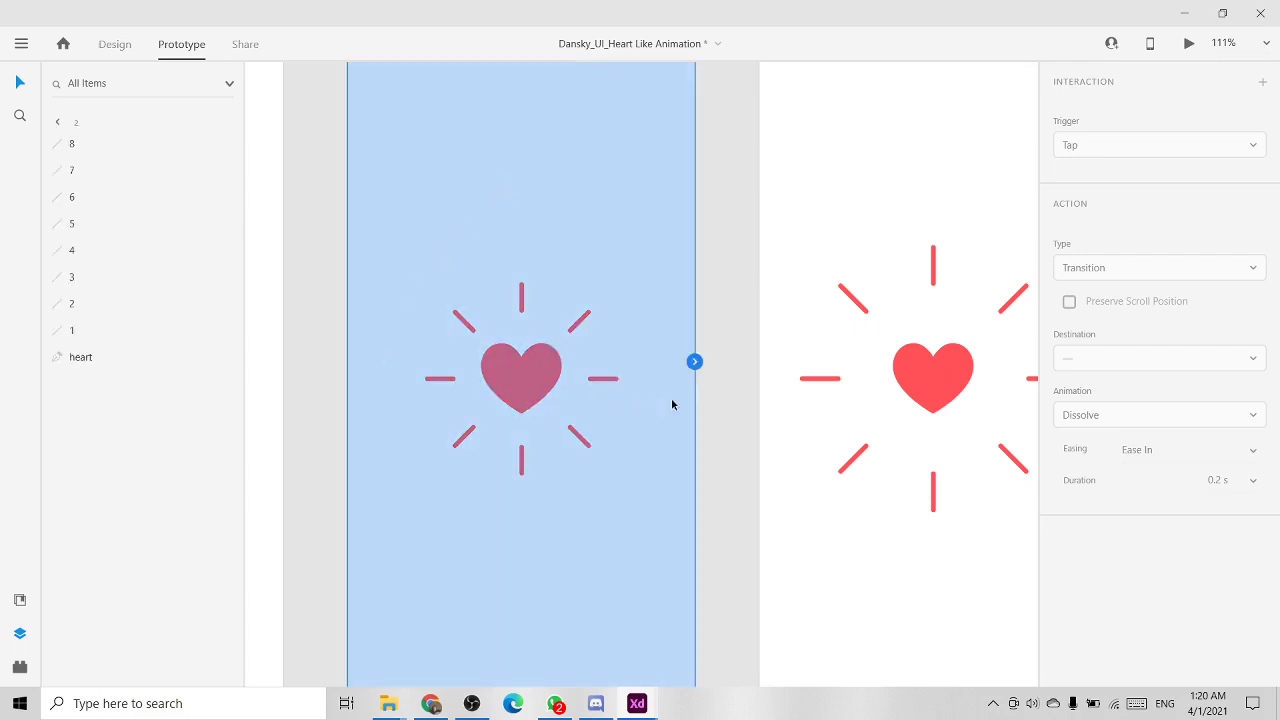
key(ctrl+0)
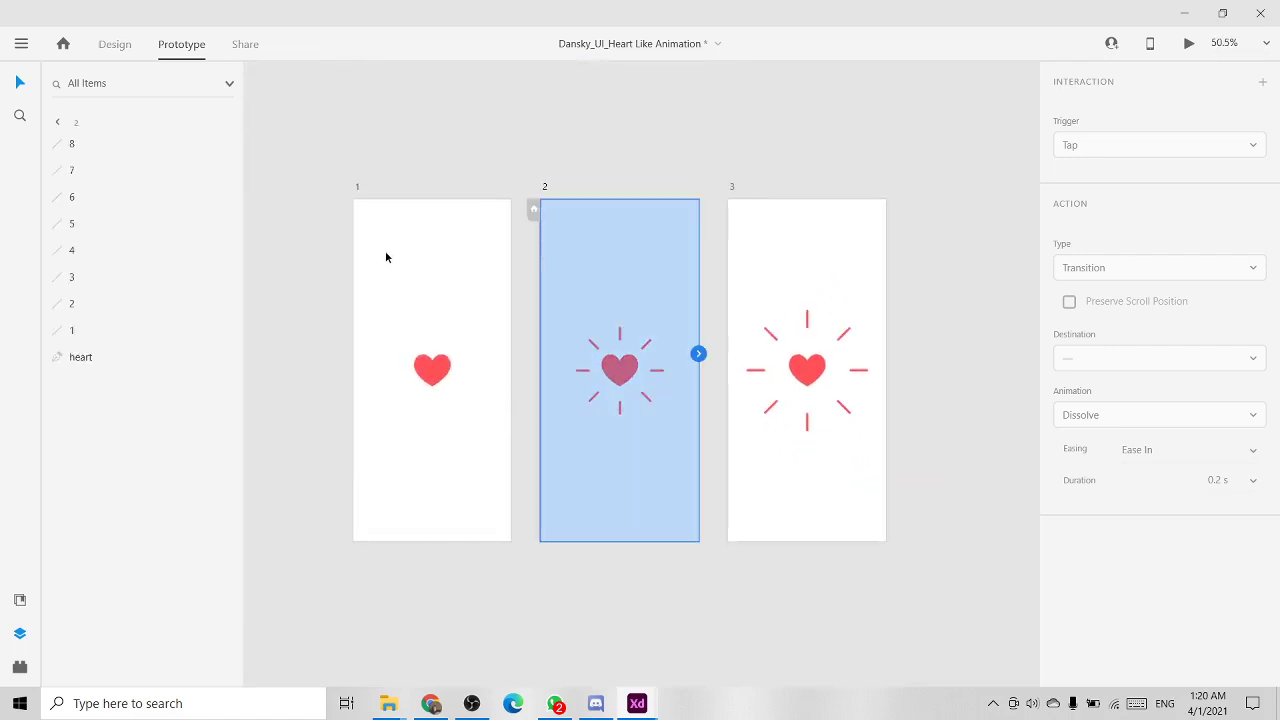
click(386, 257)
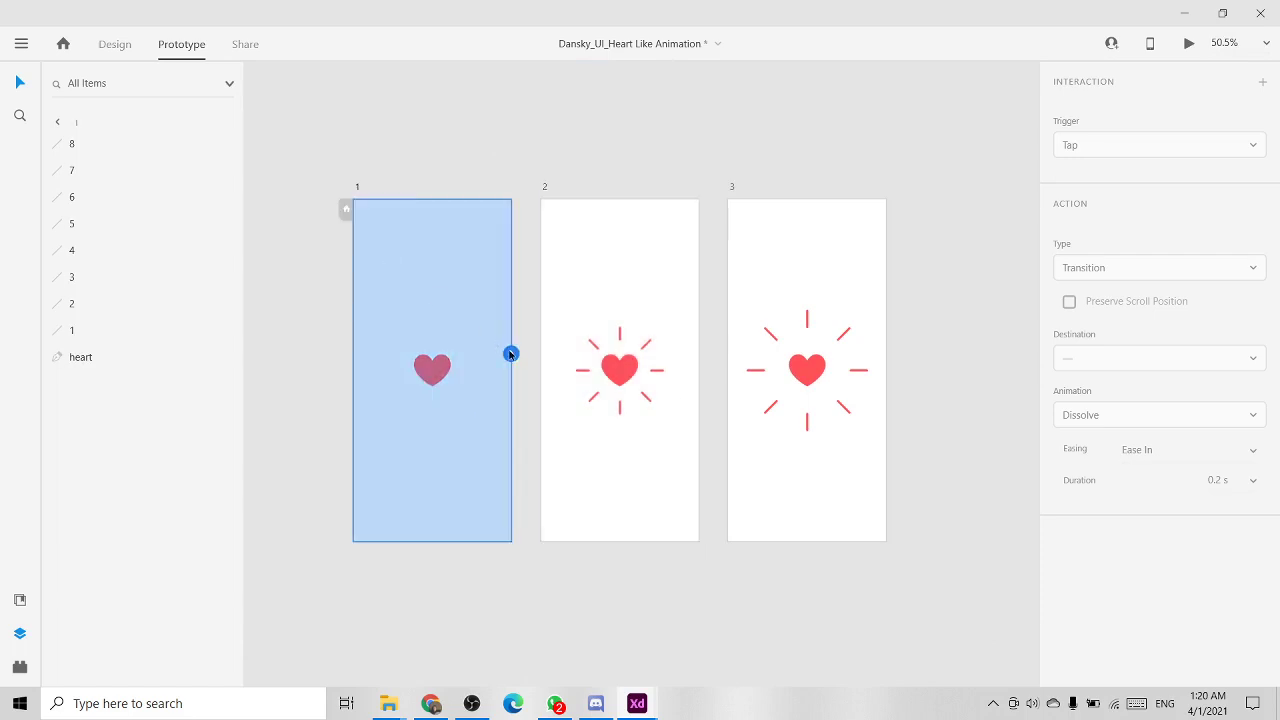
drag(511, 353, 563, 334)
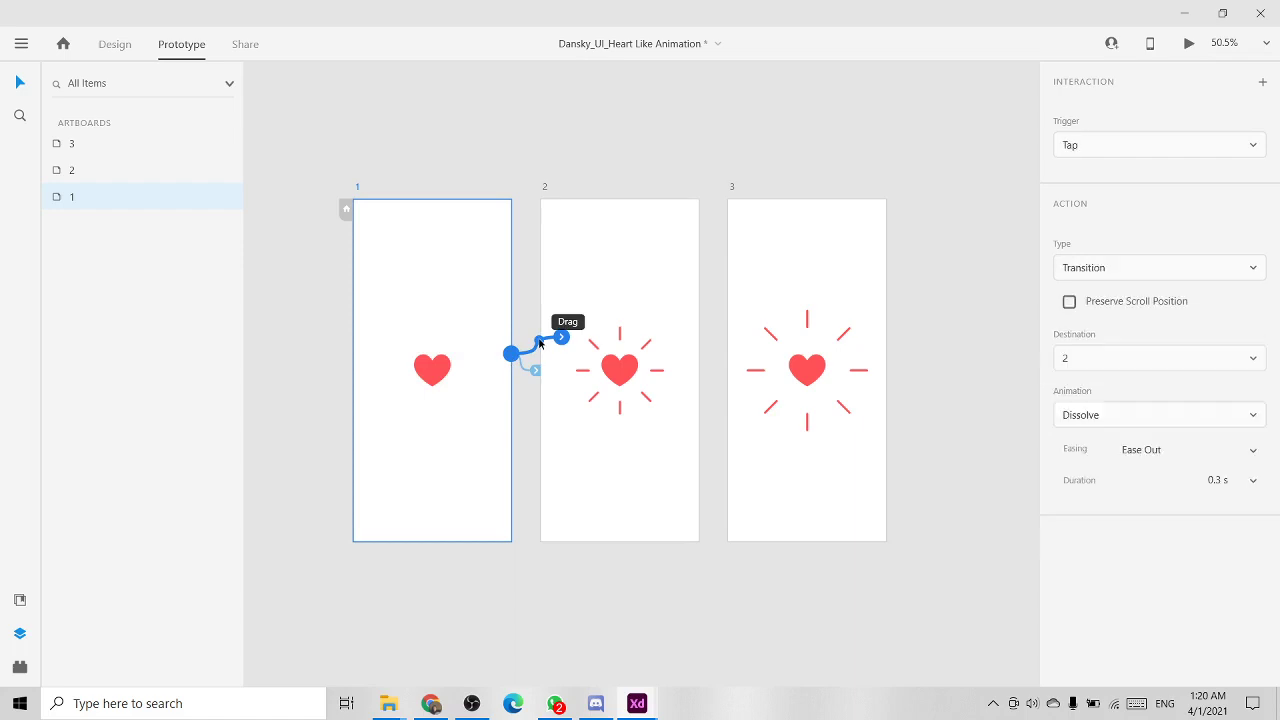
Step: Set the action type of artboard 1's link to Auto-Animate, keeping the Tap trigger and artboard 2 as the destination
click(1169, 421)
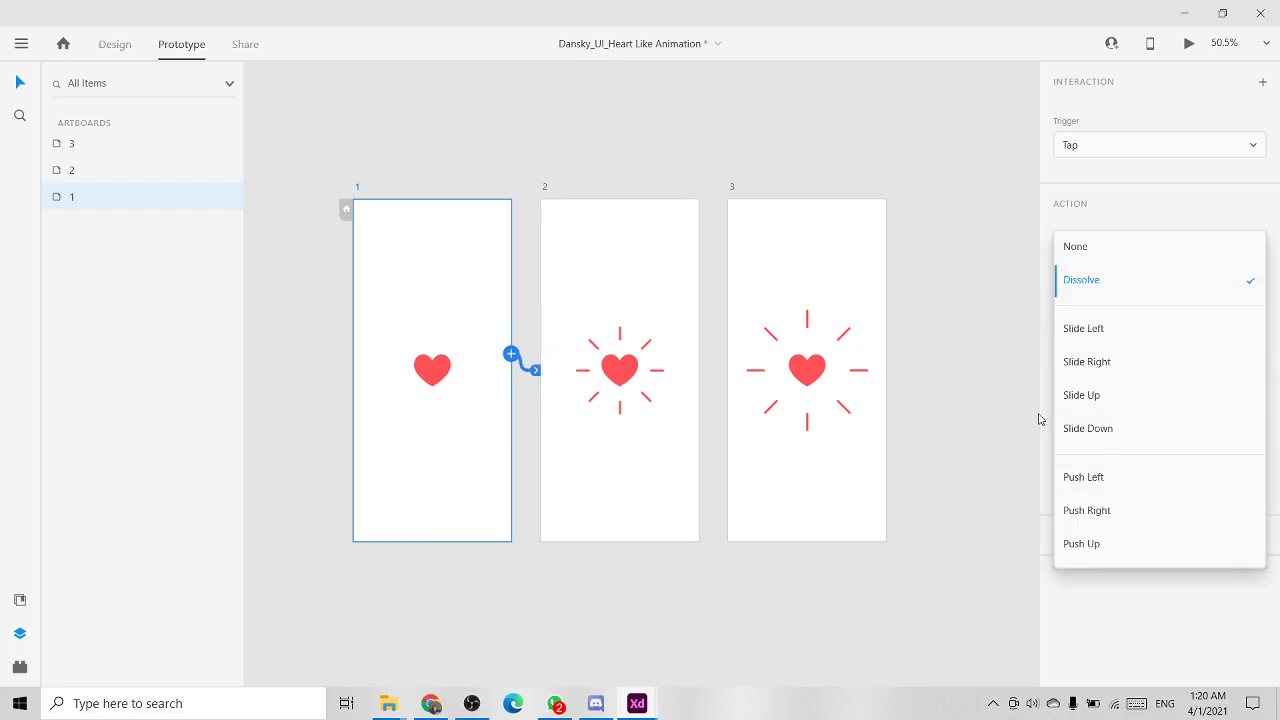
click(1135, 158)
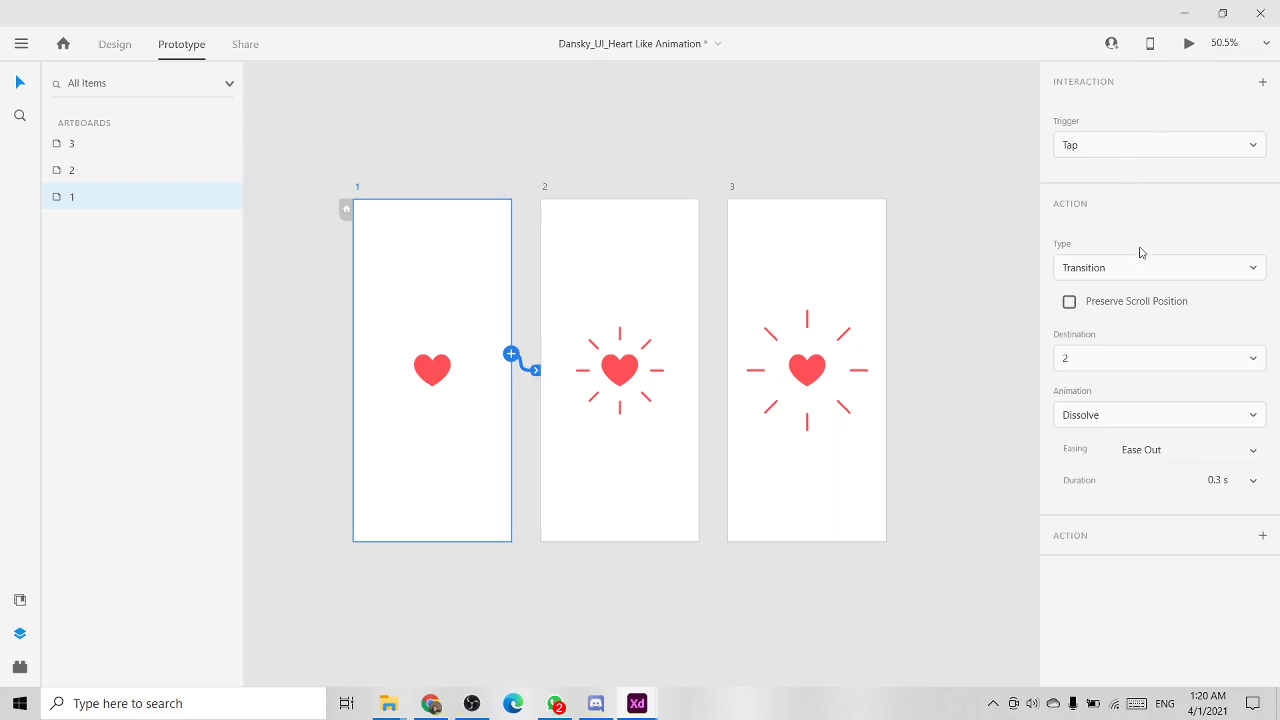
click(1138, 268)
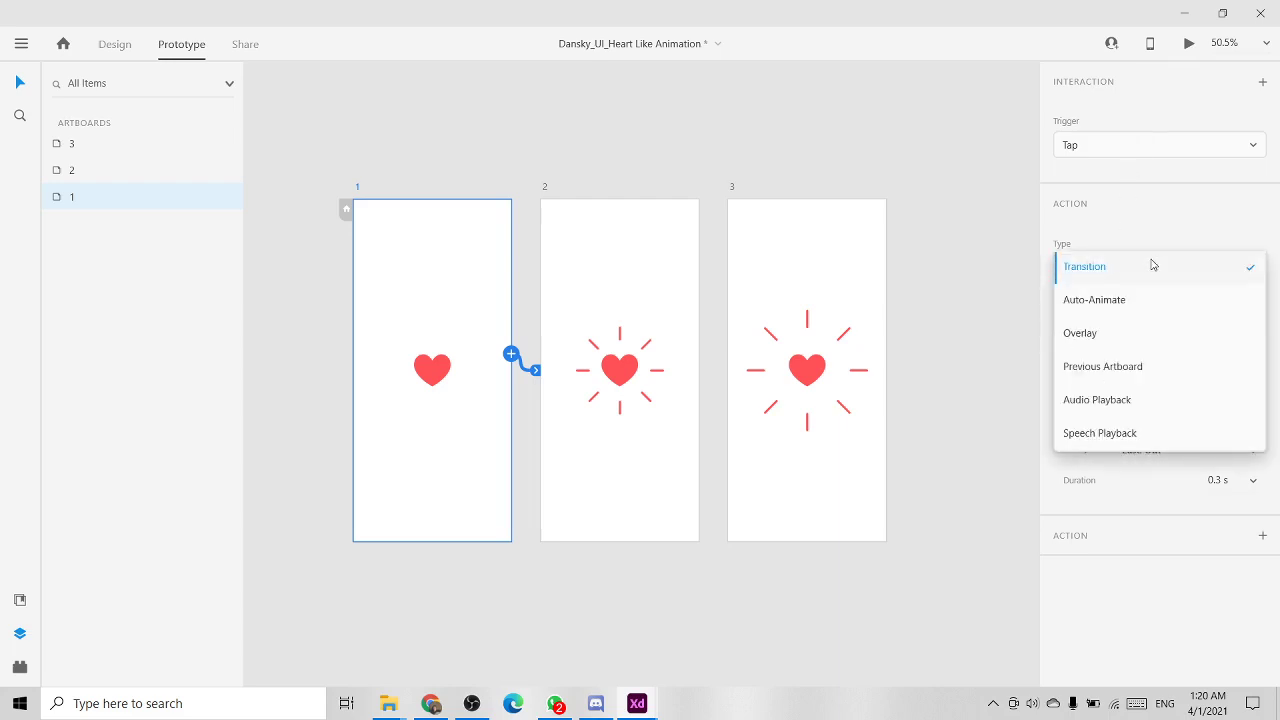
click(1113, 303)
click(1171, 333)
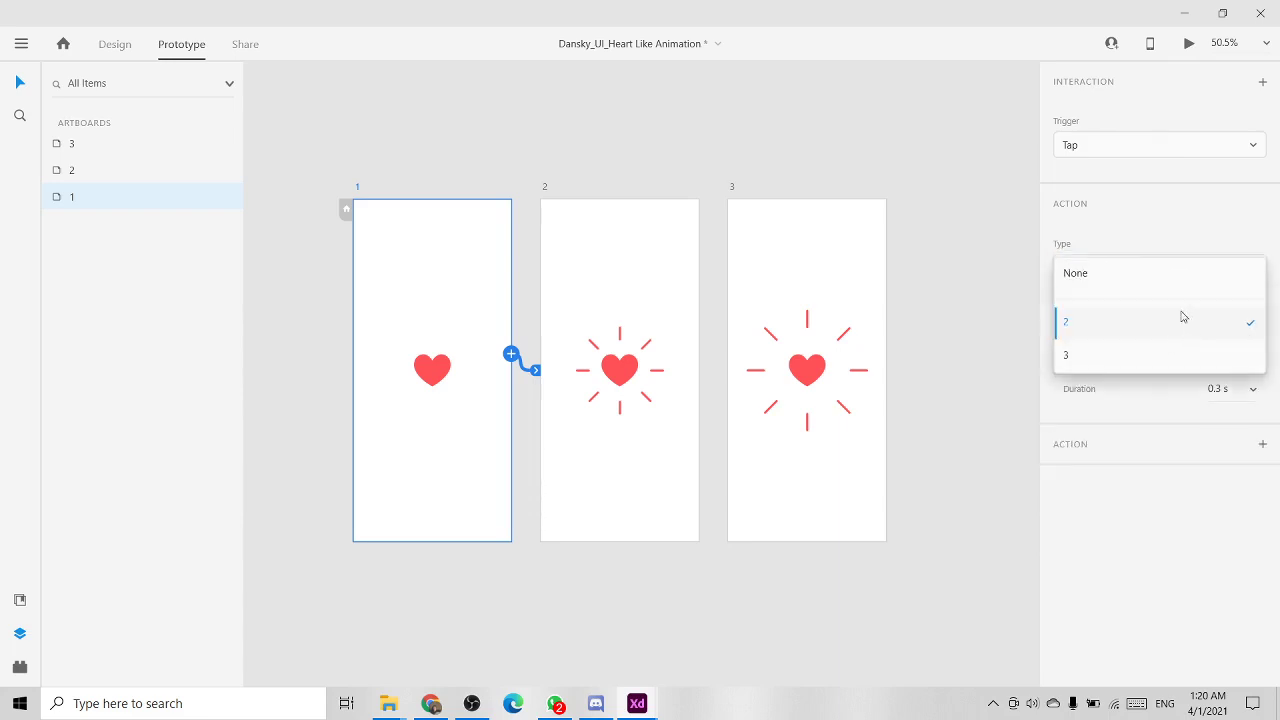
click(1177, 207)
Step: Give artboard 1's link Wind Up easing with a 0.2 s duration, and add an Audio Playback action without choosing a file
click(1256, 362)
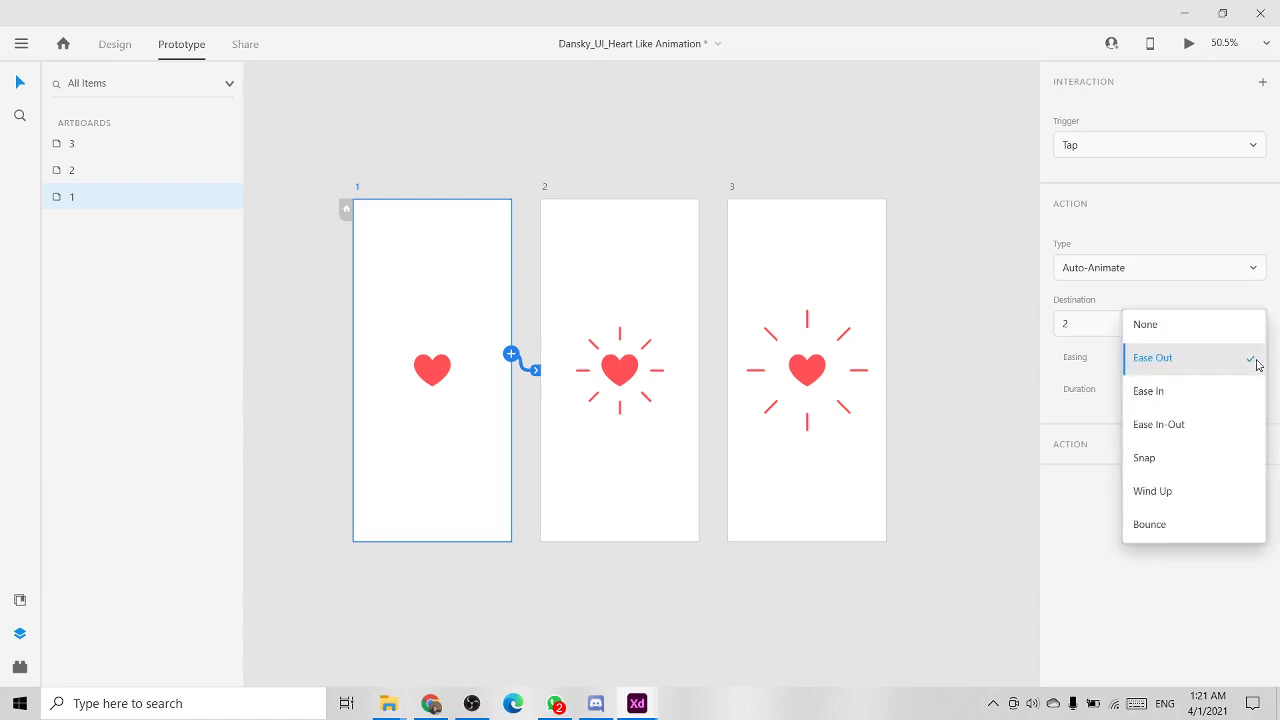
click(1167, 492)
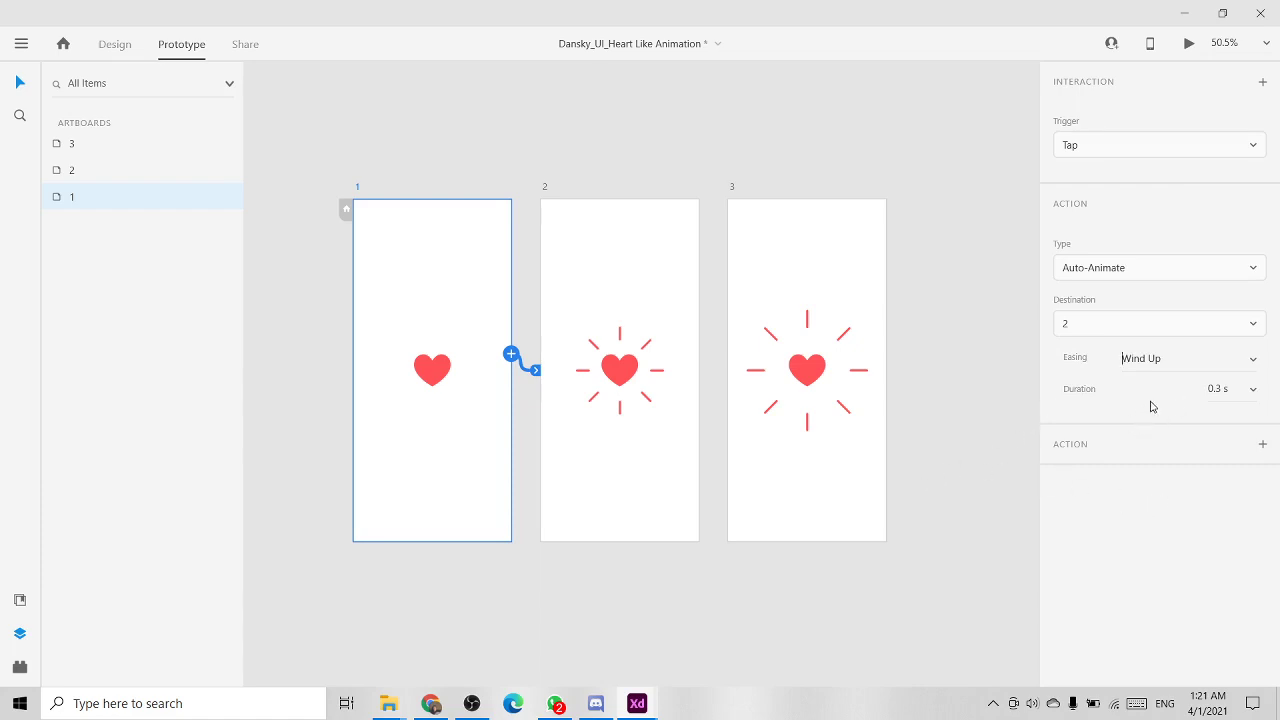
click(1249, 390)
key(Return)
click(1261, 444)
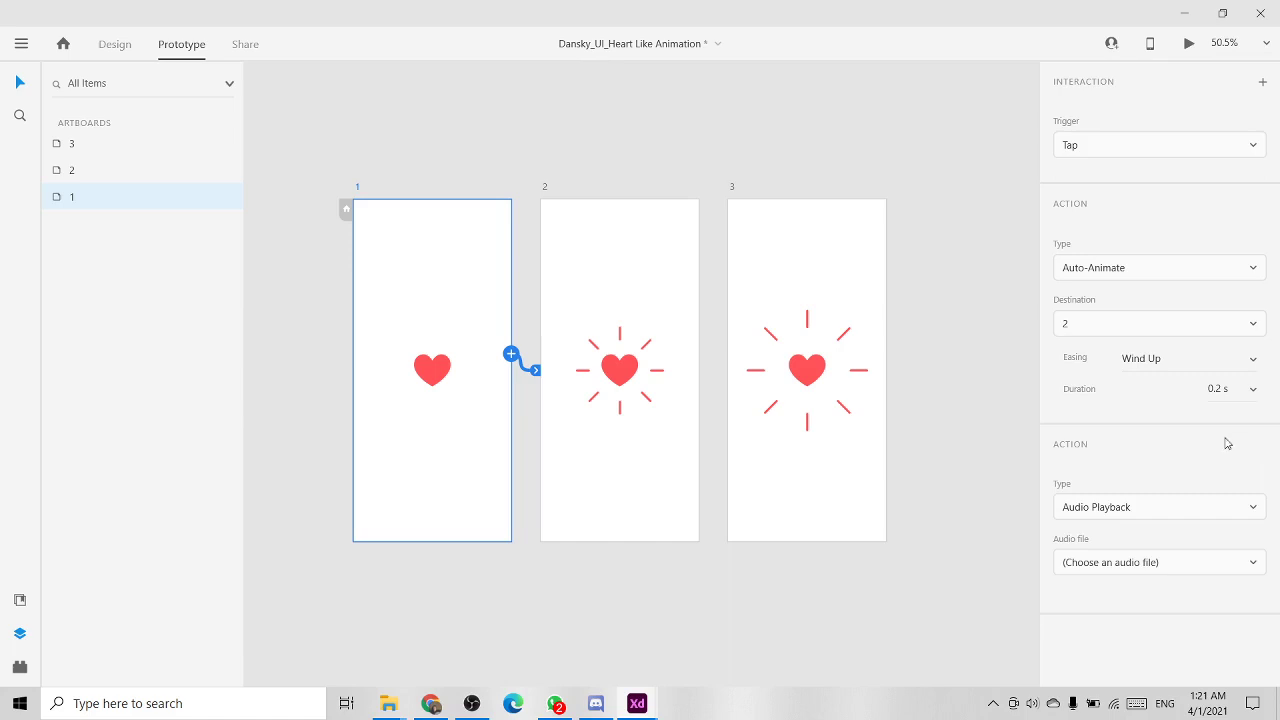
Step: Link artboard 2 to artboard 3 and set the link's easing to Ease Out, keeping the Tap trigger
click(578, 301)
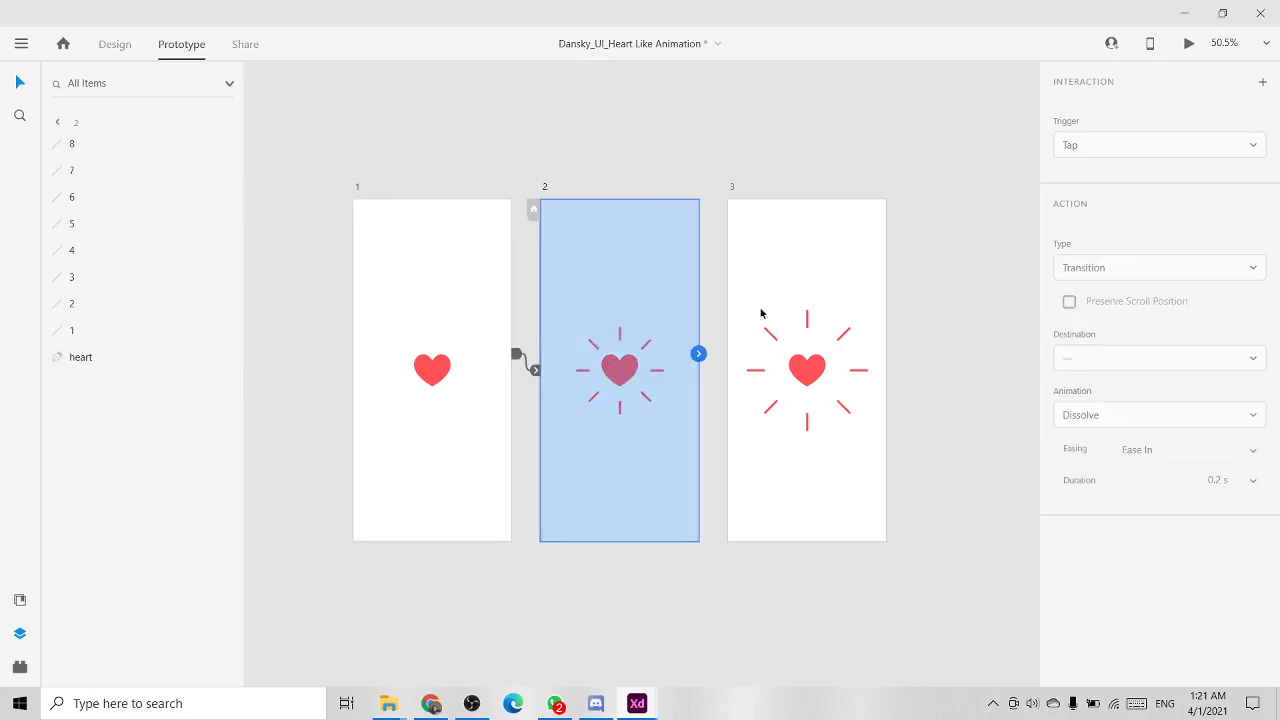
drag(700, 359, 749, 272)
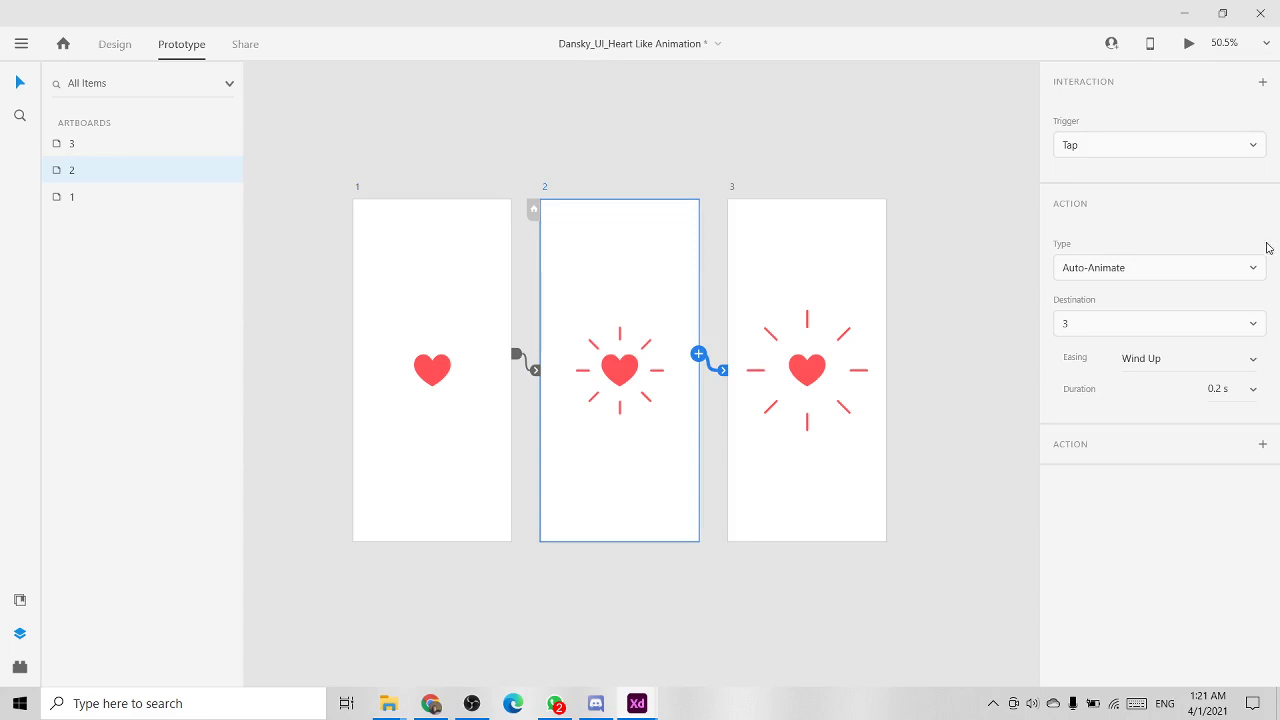
click(1255, 361)
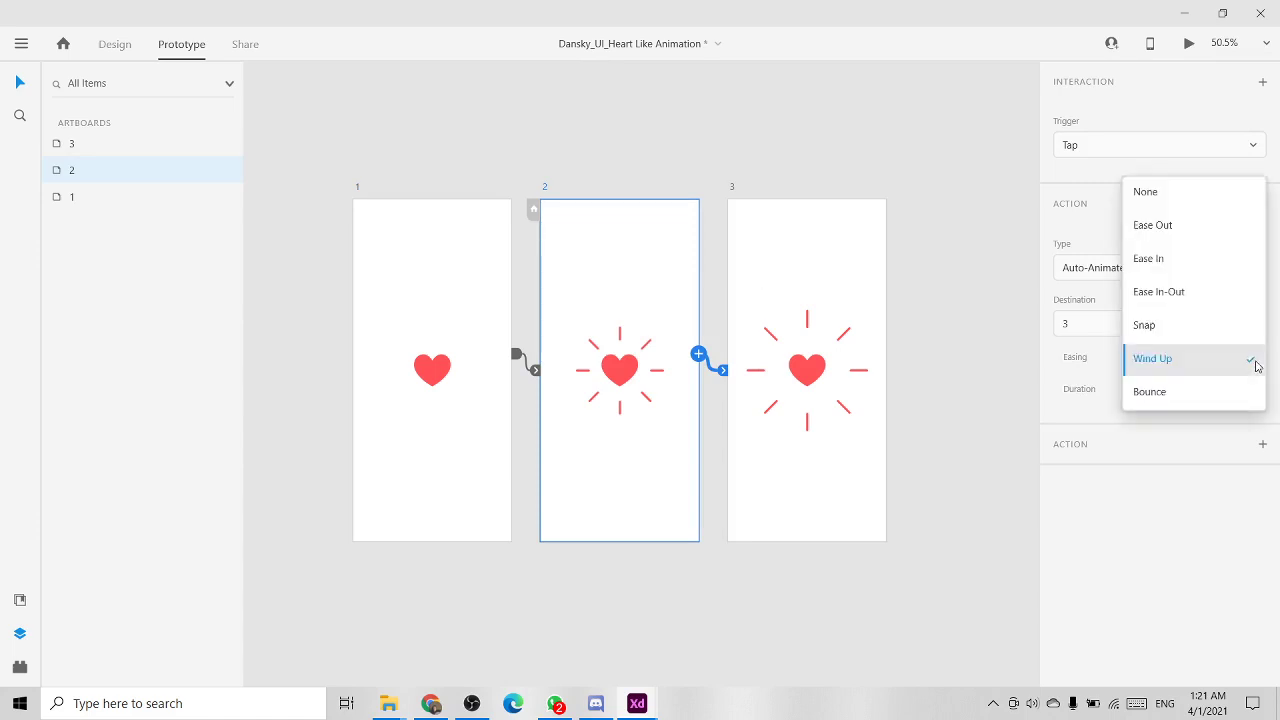
click(1179, 228)
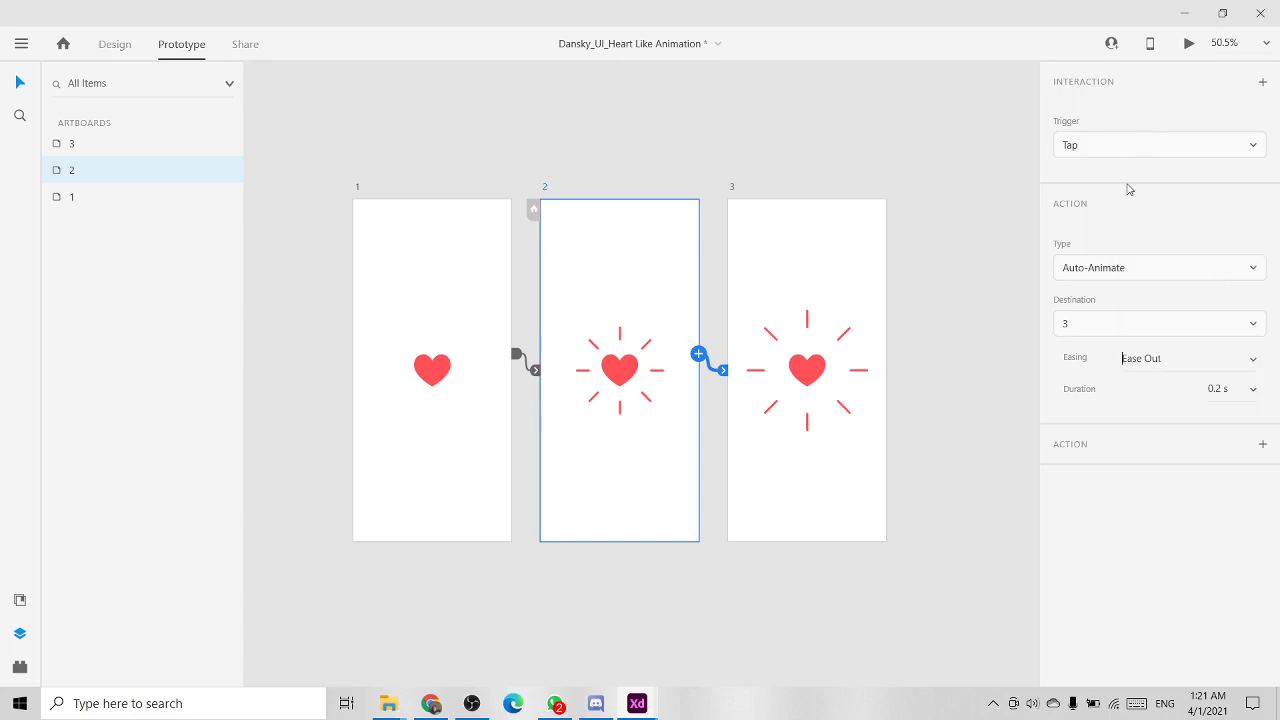
click(1132, 152)
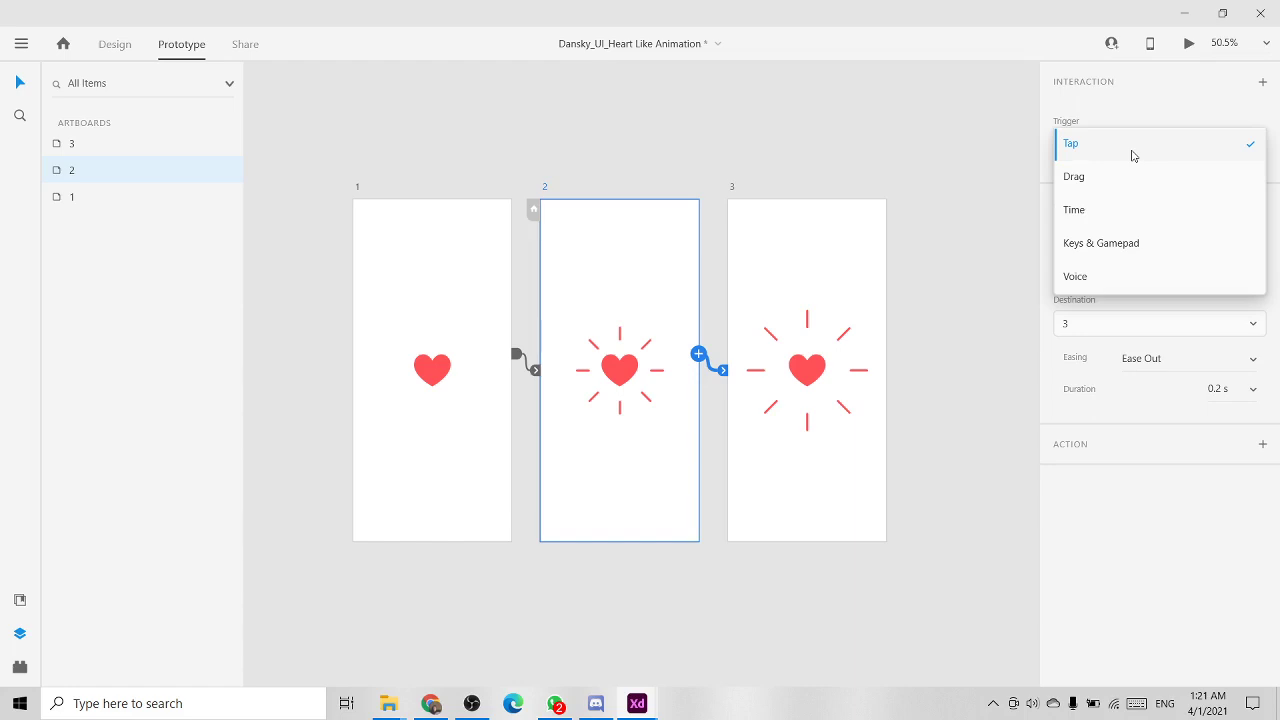
click(1133, 150)
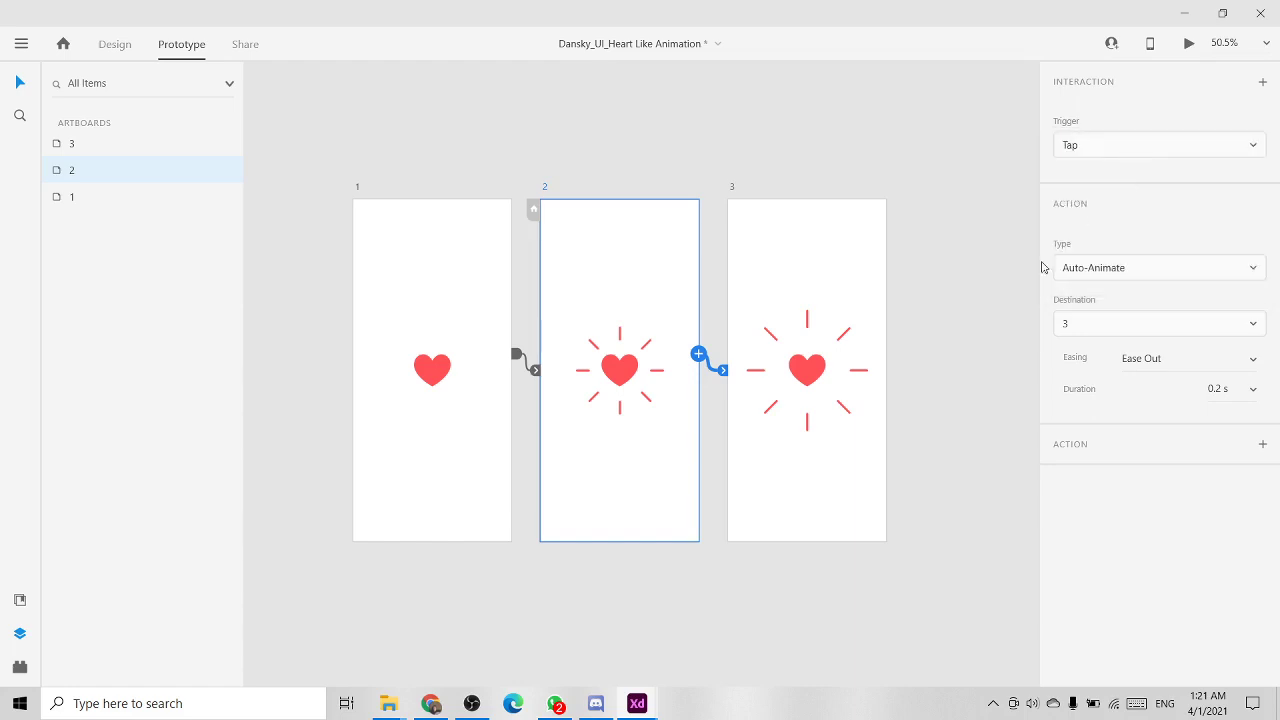
Step: Deselect everything and open the prototype preview to test the heart animation
click(1026, 203)
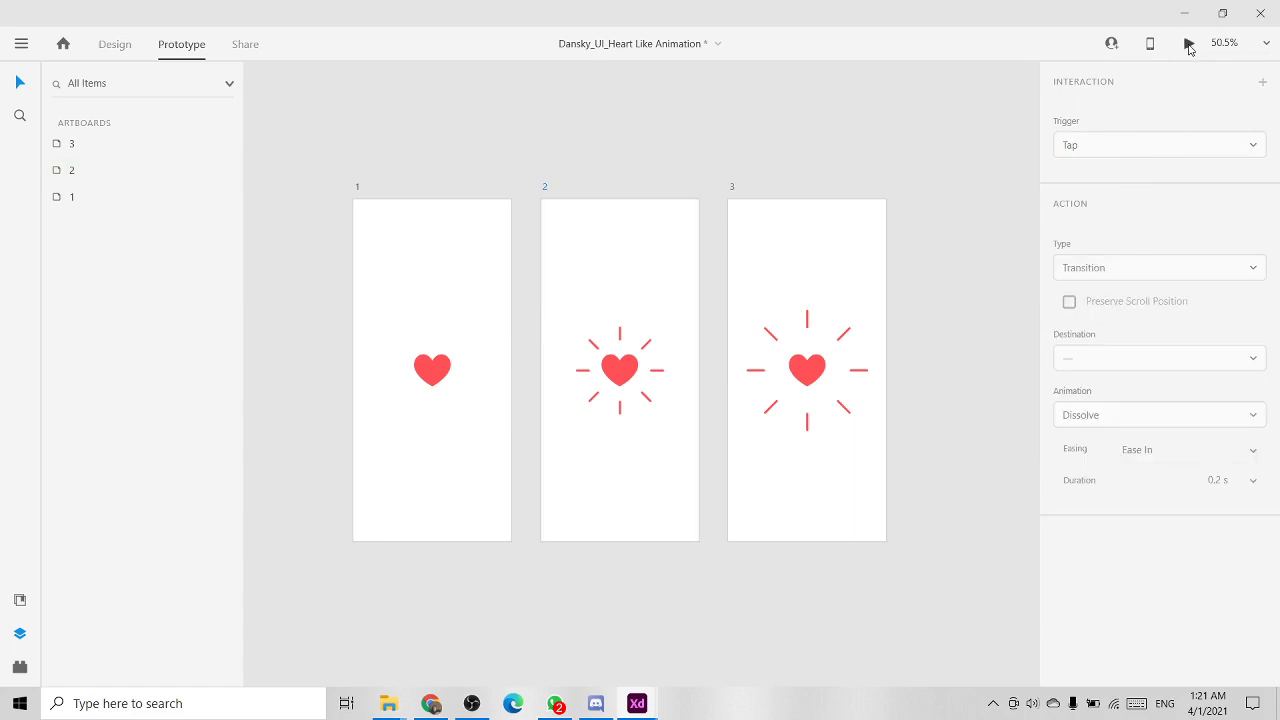
click(1189, 43)
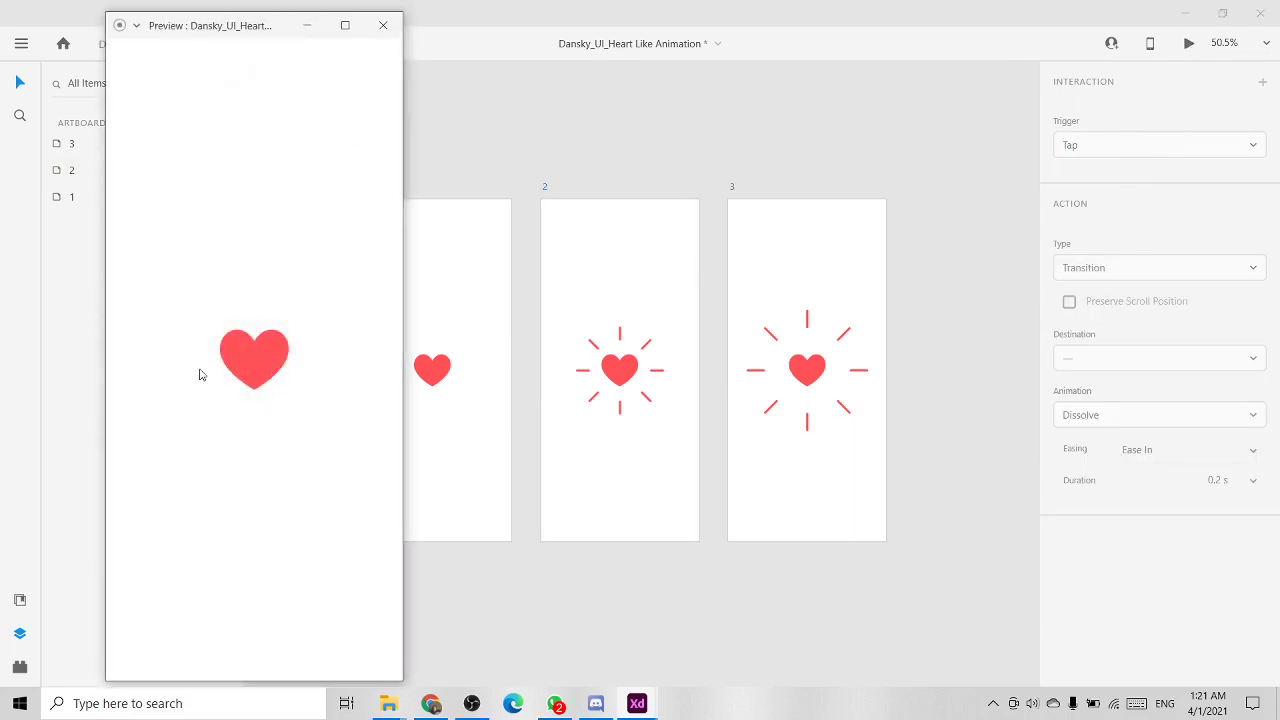
Step: Close the preview and set the trigger of the link from artboard 1 to artboard 2 to Time
click(383, 25)
scroll(446, 148, up, 2)
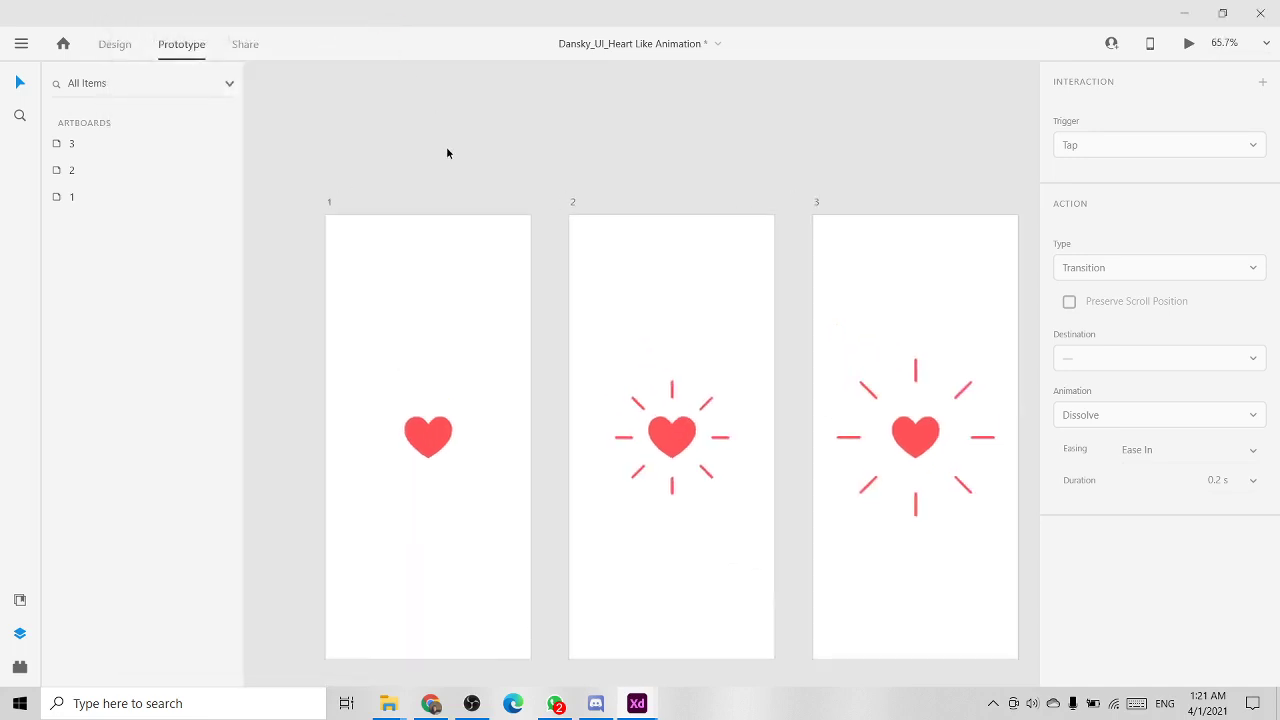
scroll(811, 329, down, 1)
scroll(811, 329, right, 1)
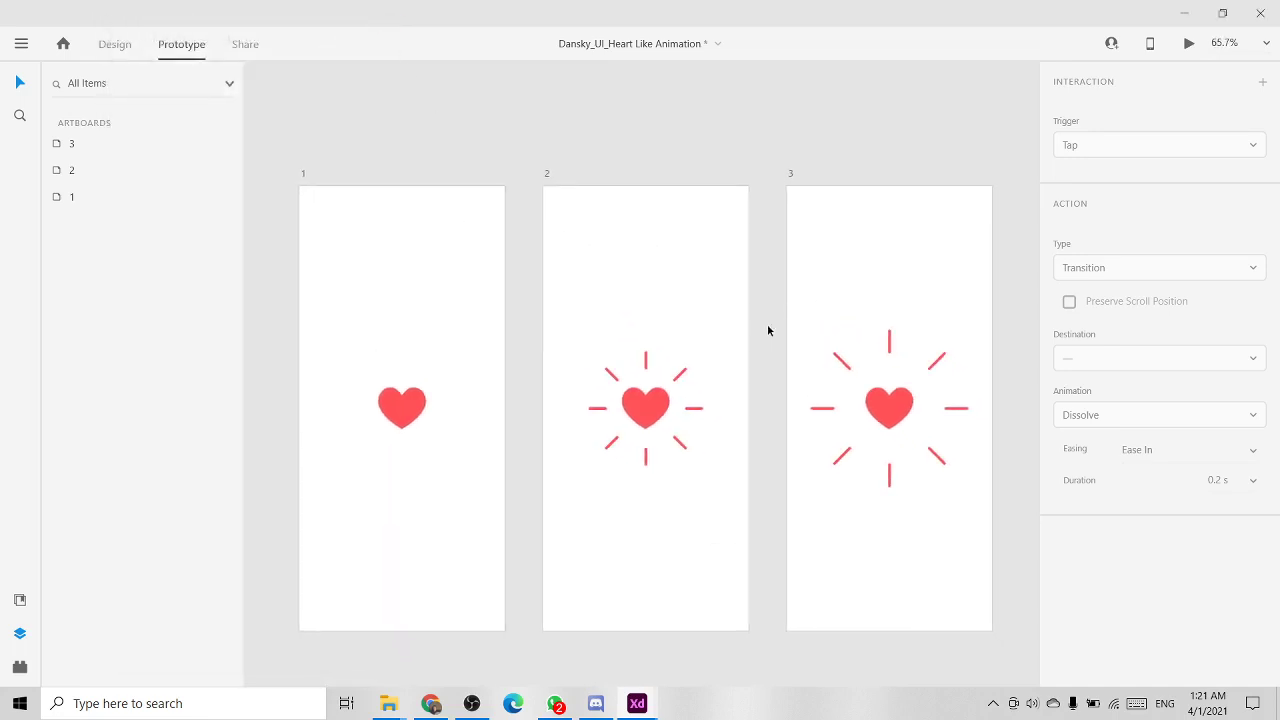
click(404, 410)
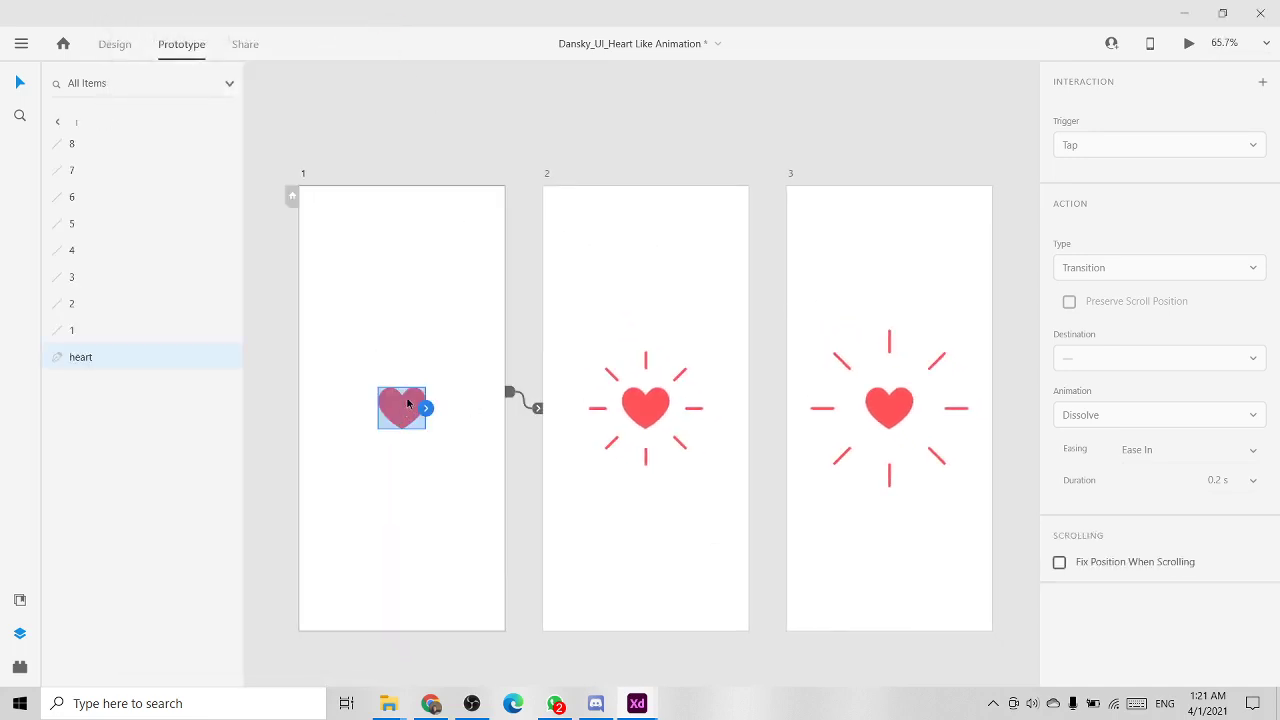
click(531, 408)
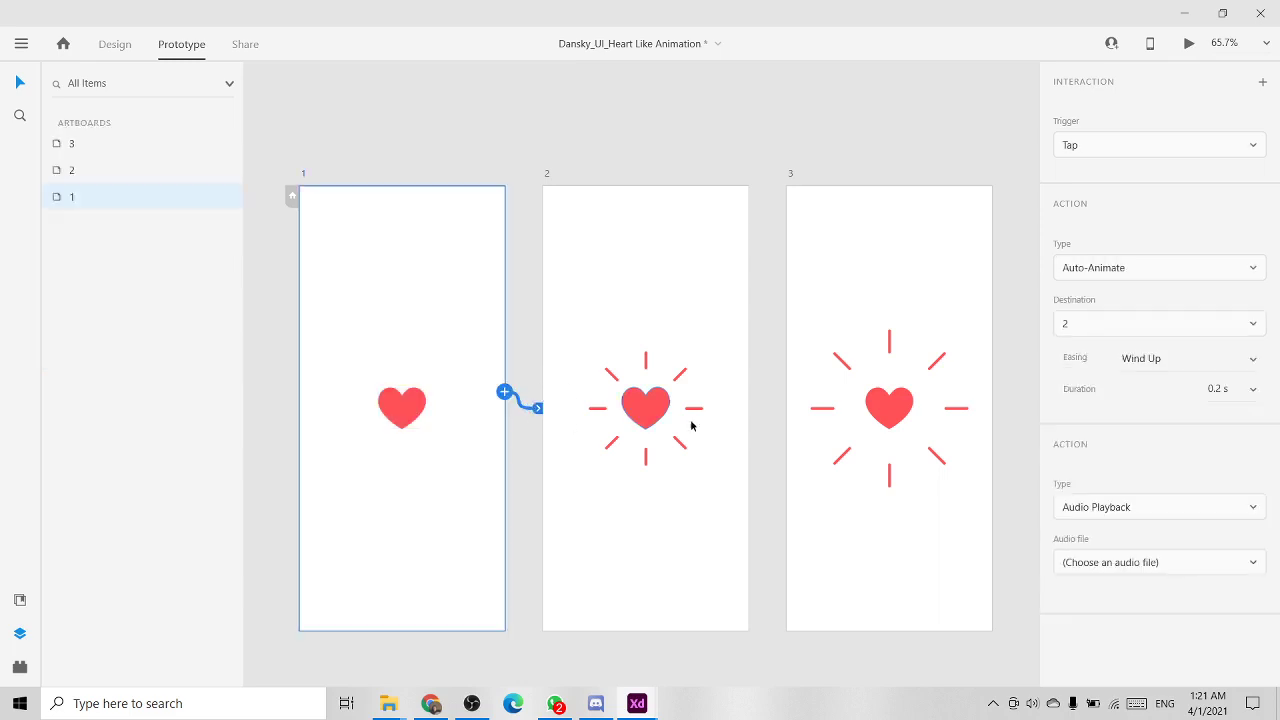
click(1130, 145)
click(1098, 212)
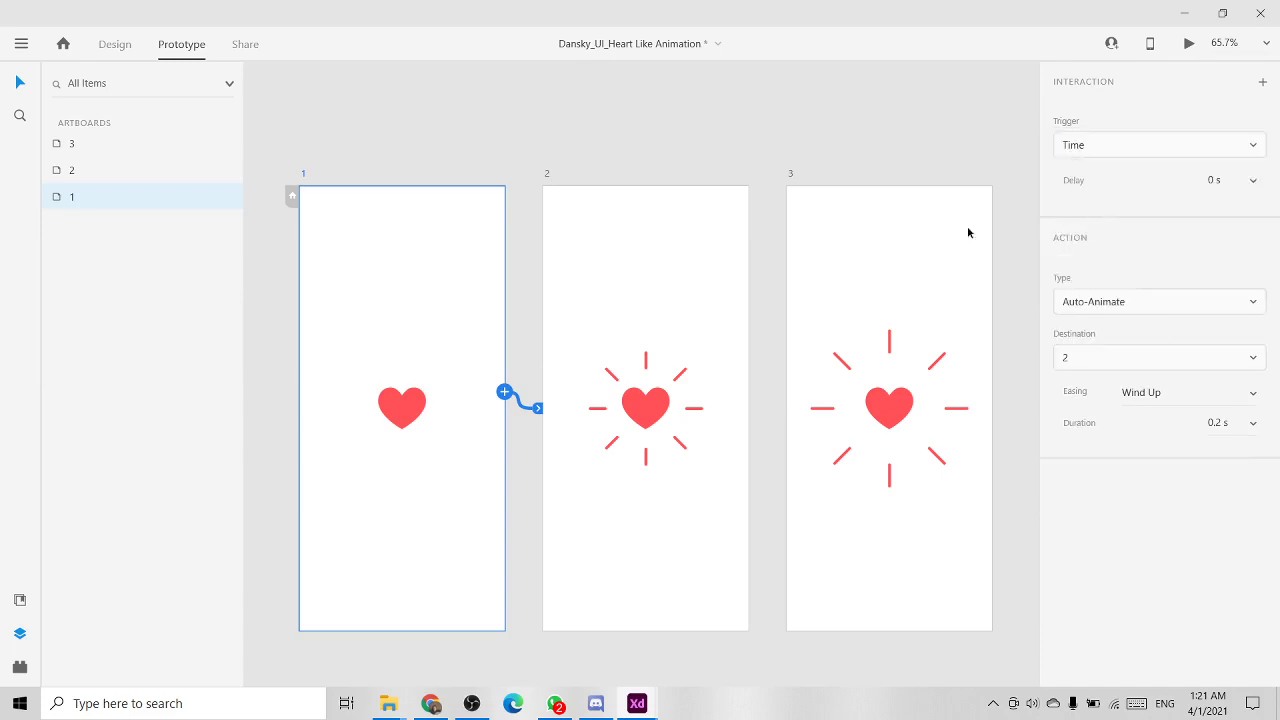
click(818, 168)
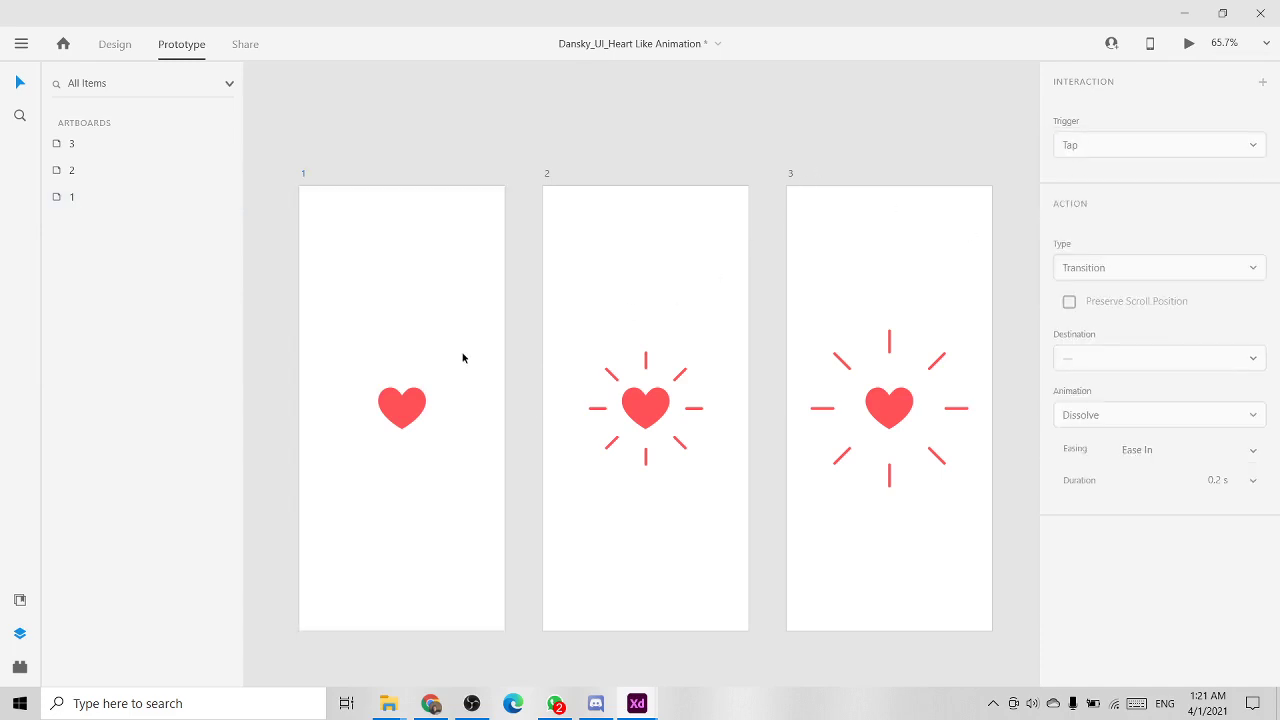
Step: Examine the interaction settings of the links leaving artboards 1 and 2
click(432, 229)
click(723, 240)
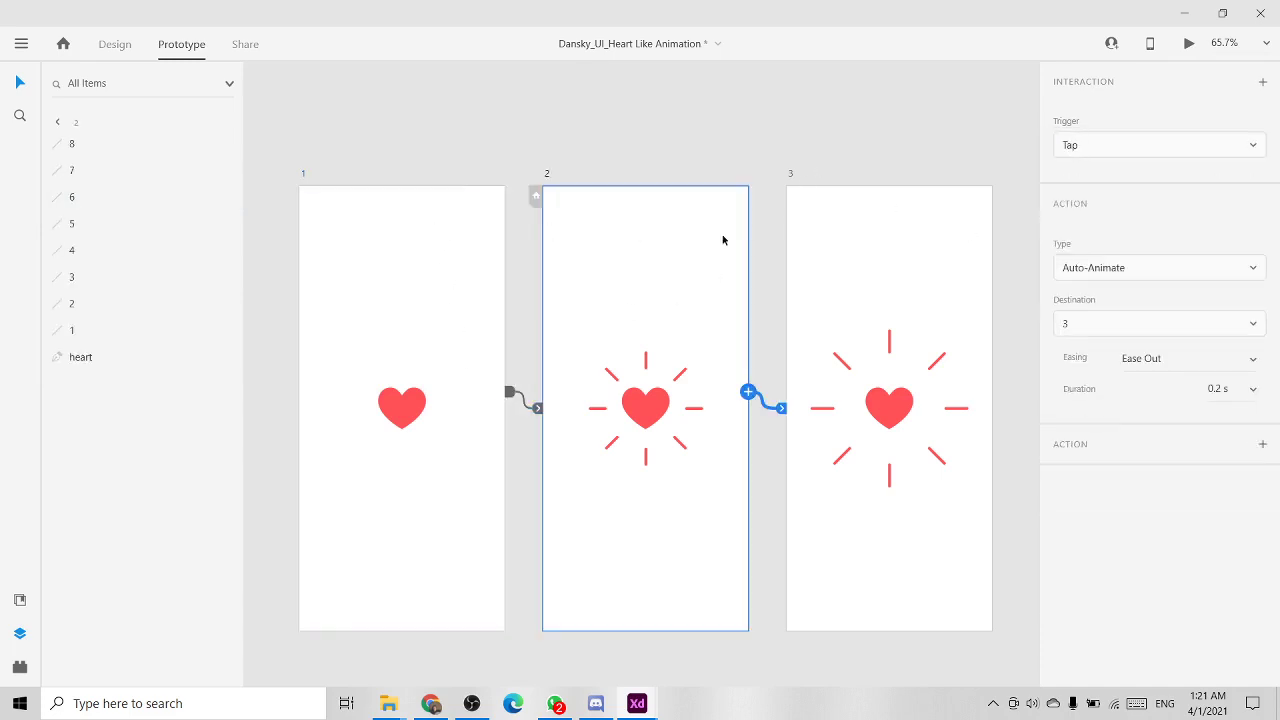
click(818, 234)
click(548, 366)
click(536, 410)
drag(533, 405, 617, 251)
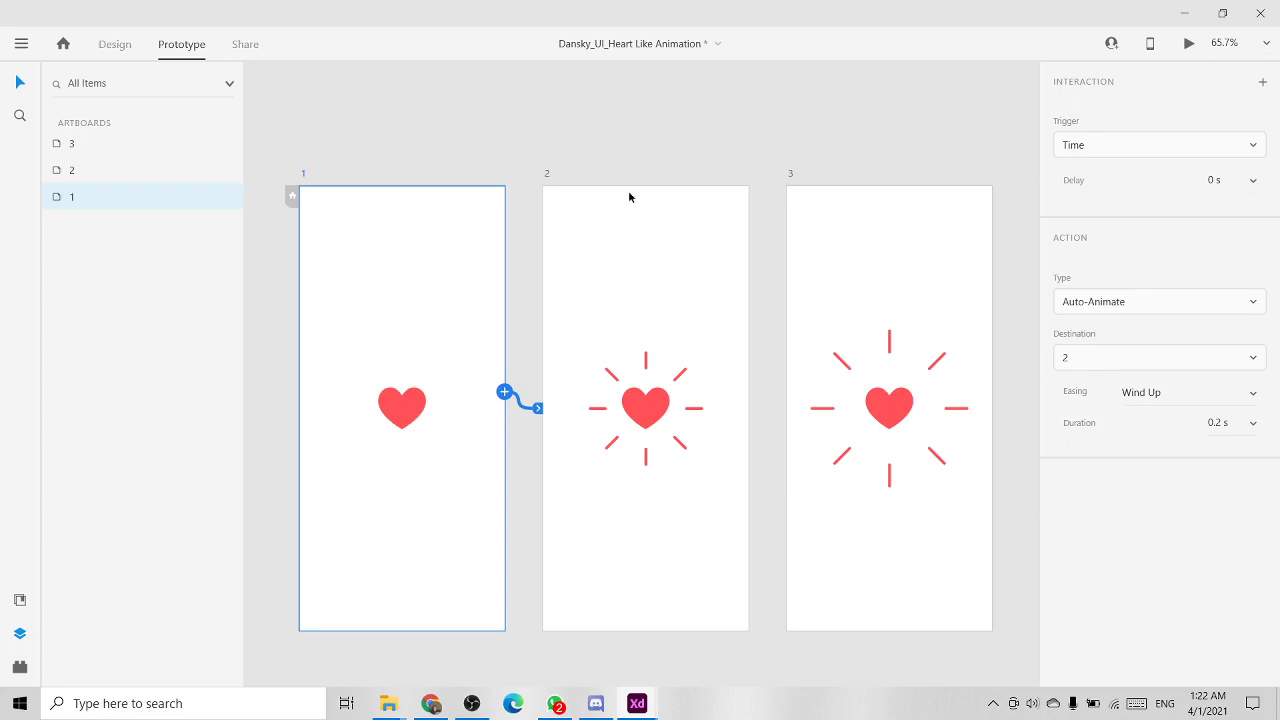
click(629, 197)
drag(785, 415, 980, 109)
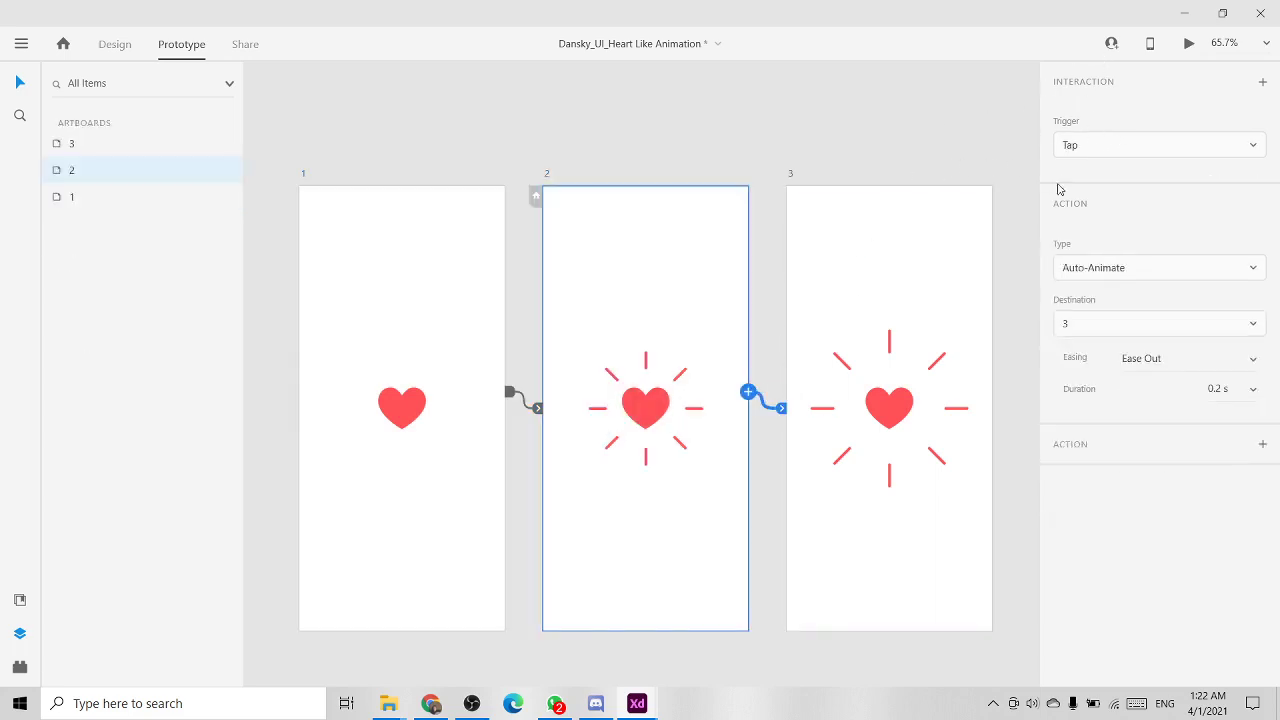
Step: Preview the prototype from artboard 2 and again with nothing selected, tapping the heart to play the burst, and close the preview
click(1189, 44)
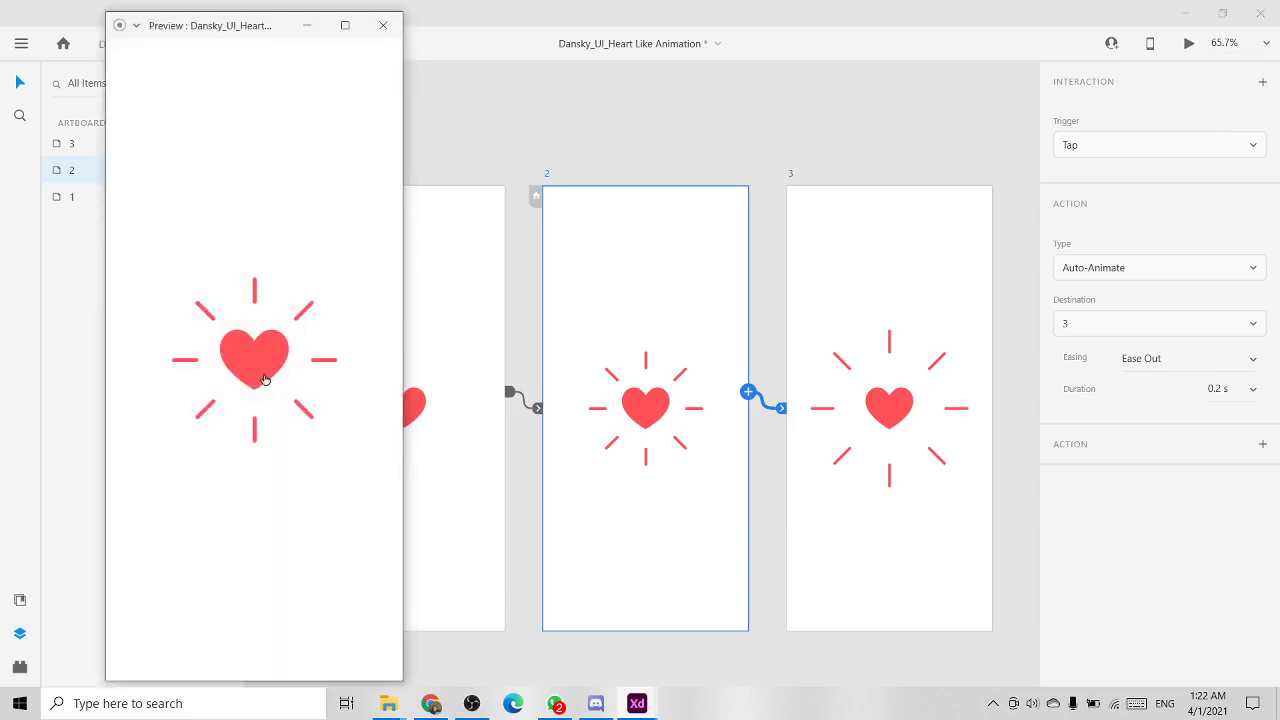
click(263, 380)
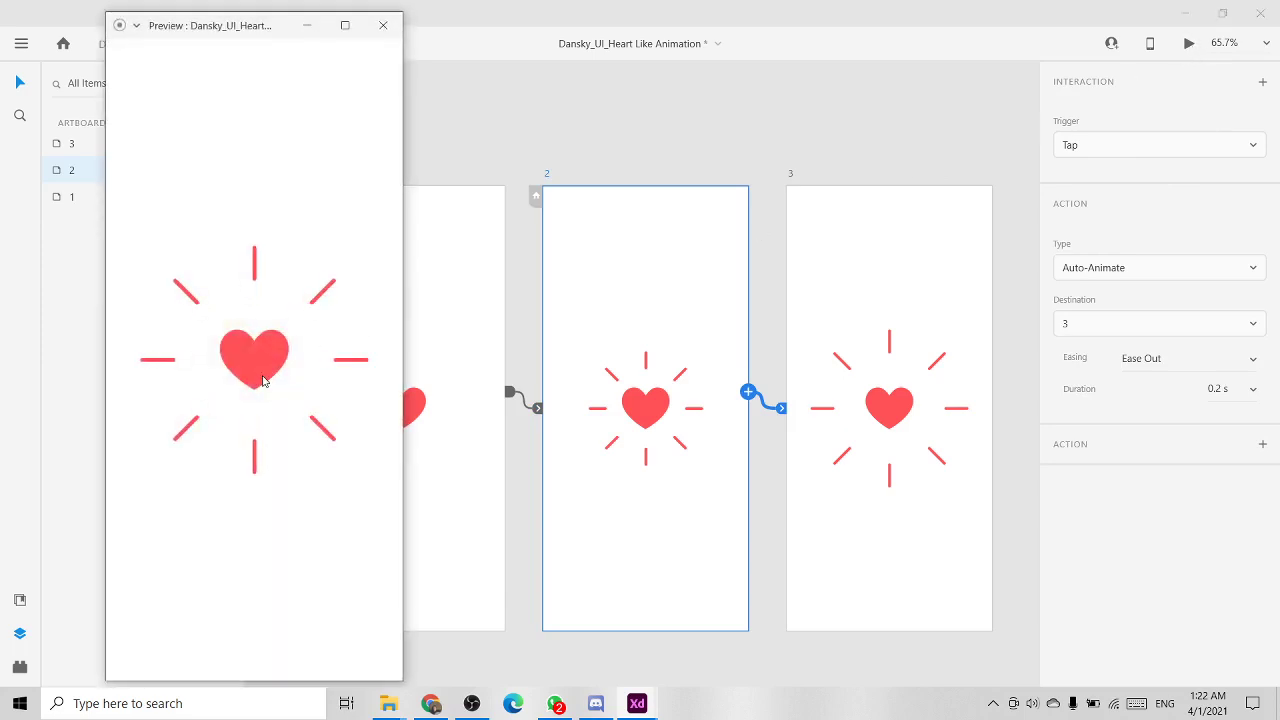
click(537, 135)
click(1189, 44)
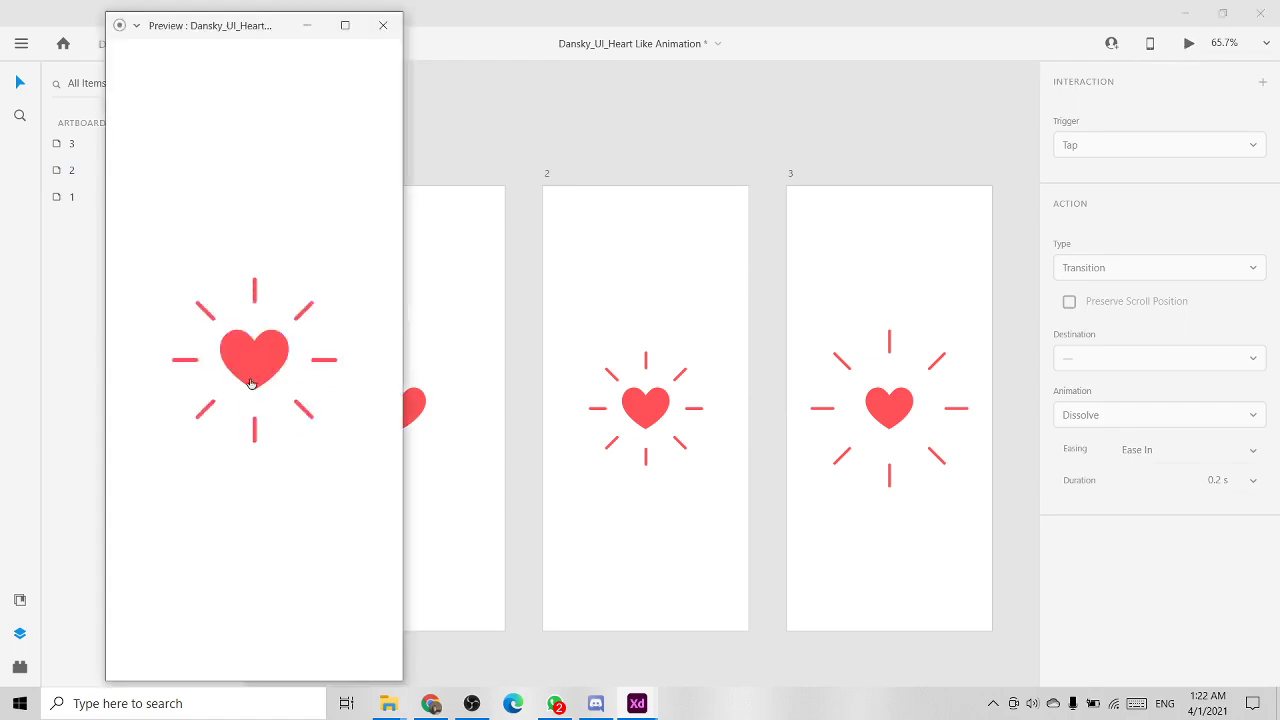
click(249, 377)
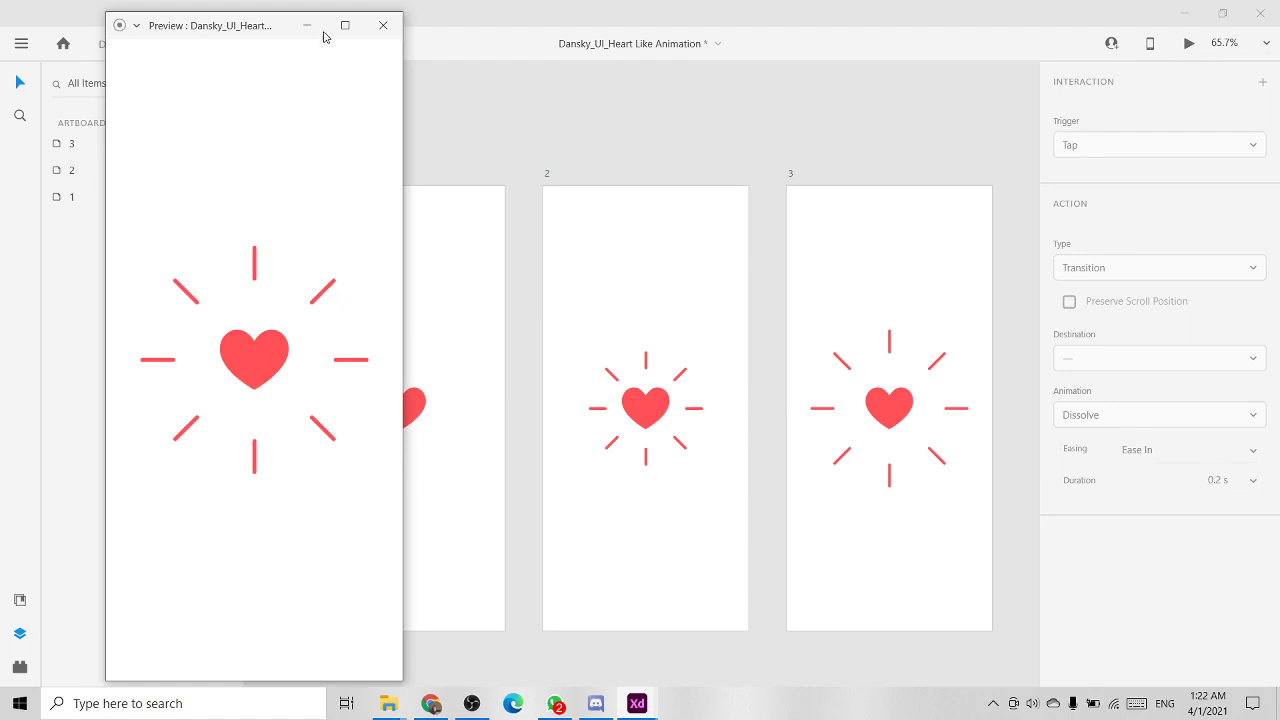
click(382, 25)
Step: Set the trigger of the link from artboard 2 to artboard 3 to Time and check the animation in the preview
click(446, 256)
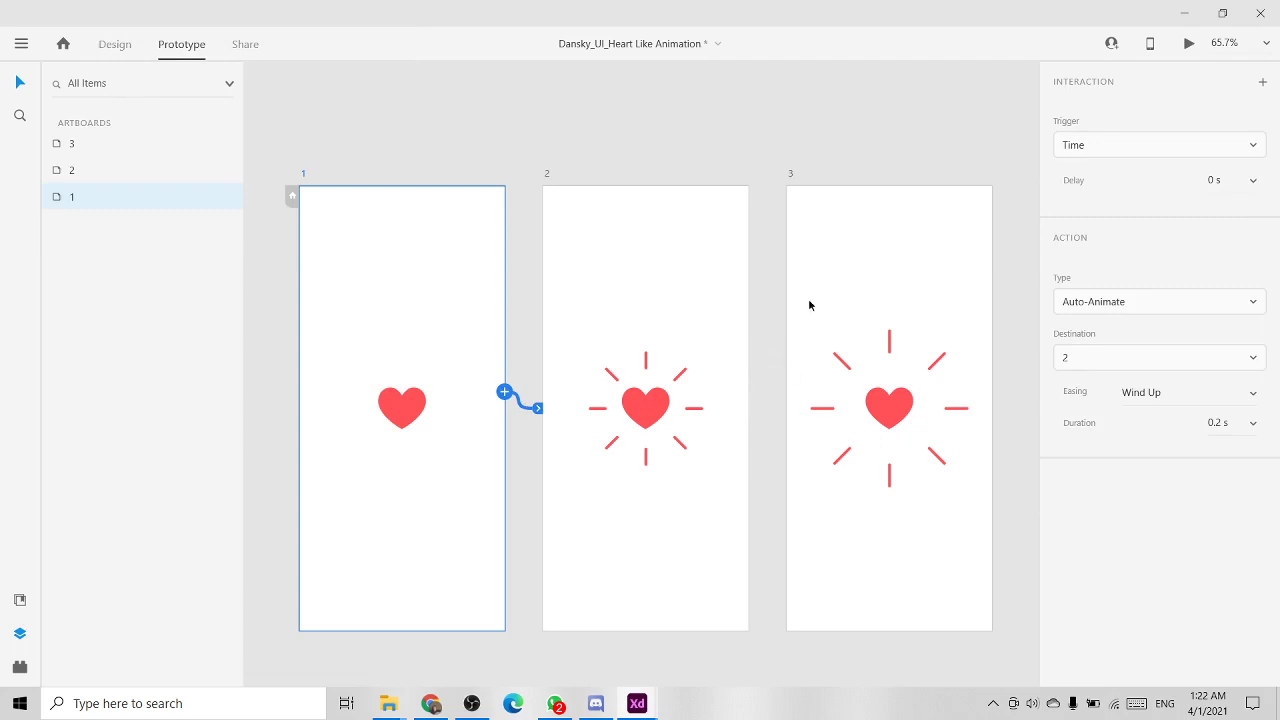
click(711, 320)
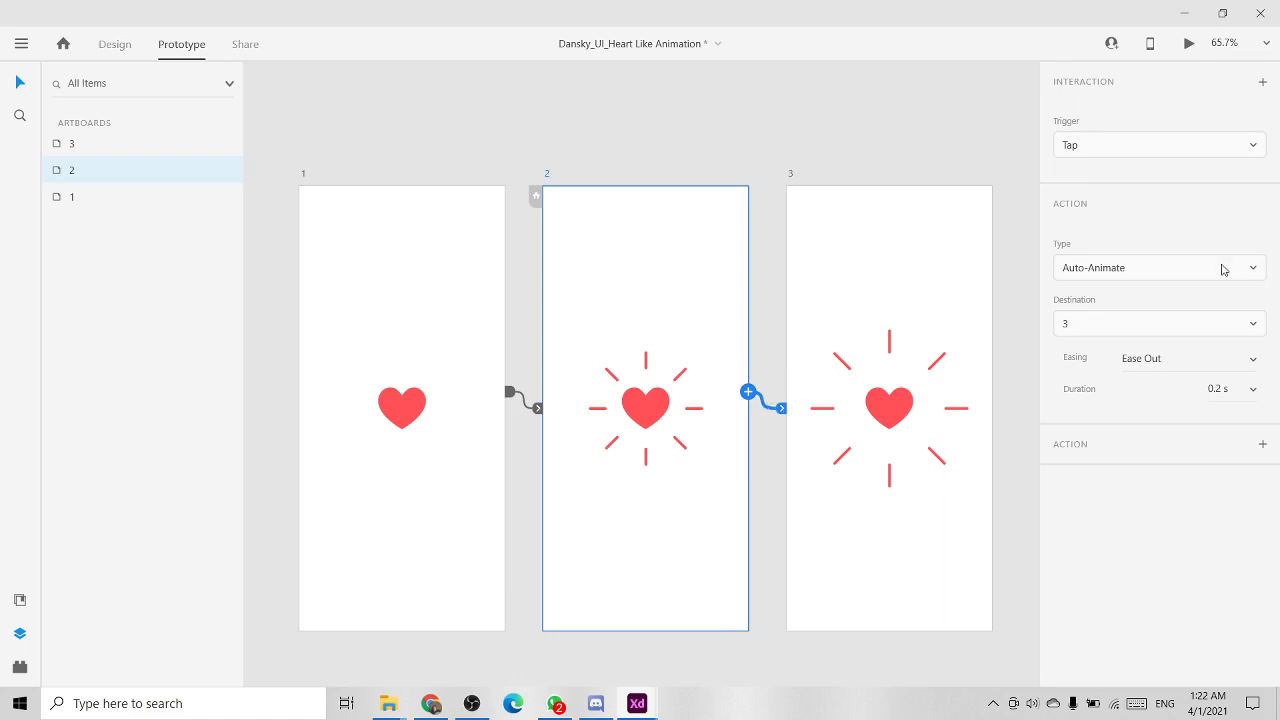
click(1169, 145)
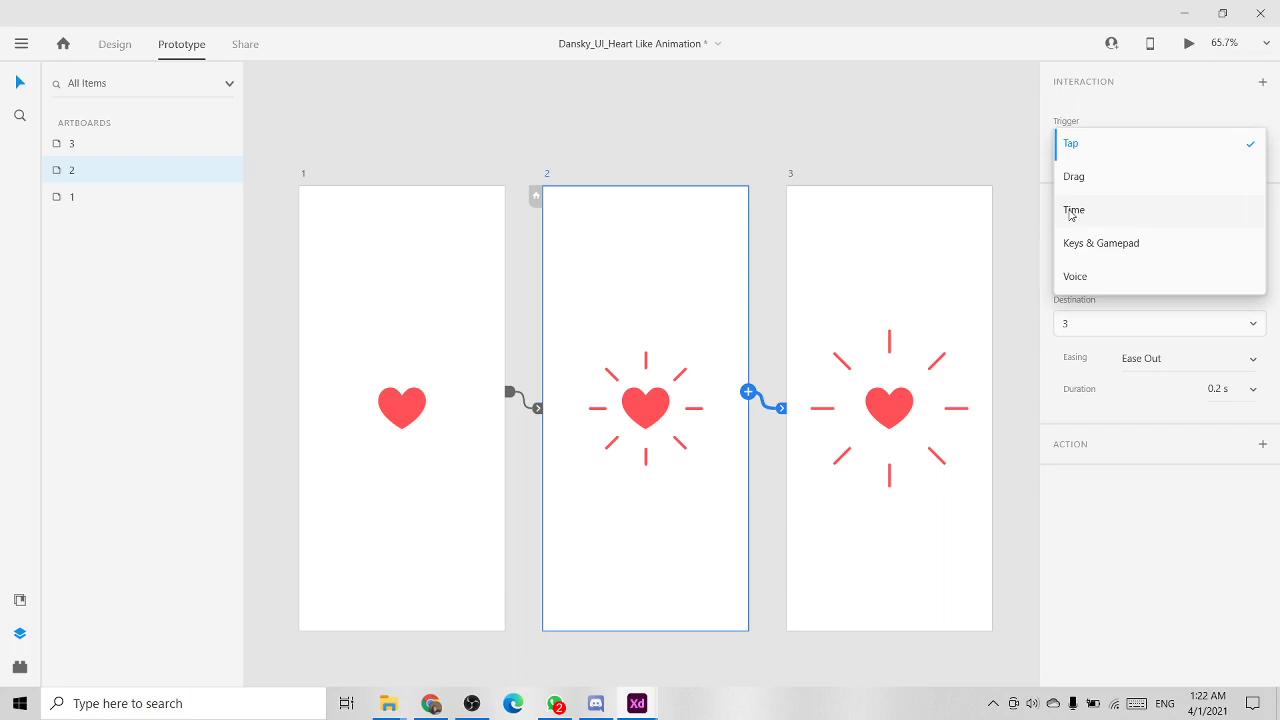
click(1070, 212)
click(877, 166)
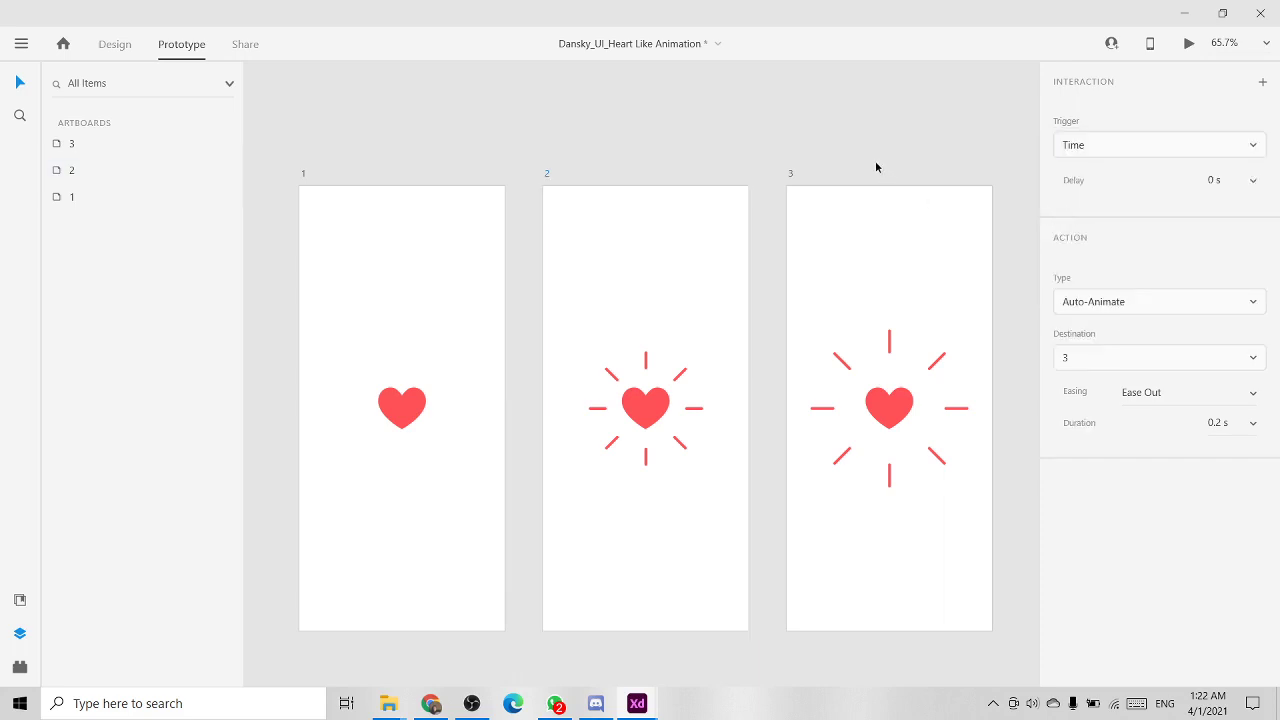
click(1190, 44)
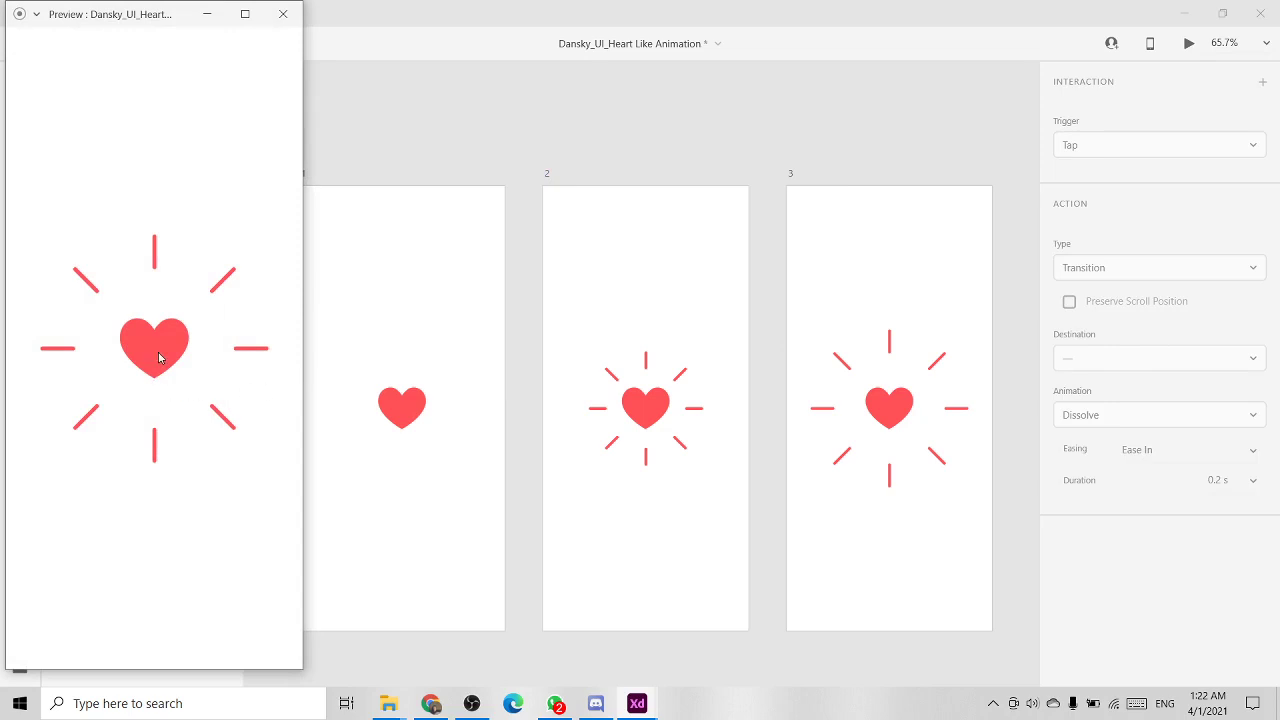
click(285, 13)
Step: Link artboard 3 back to artboard 1 and set that link's trigger to Tap
click(459, 310)
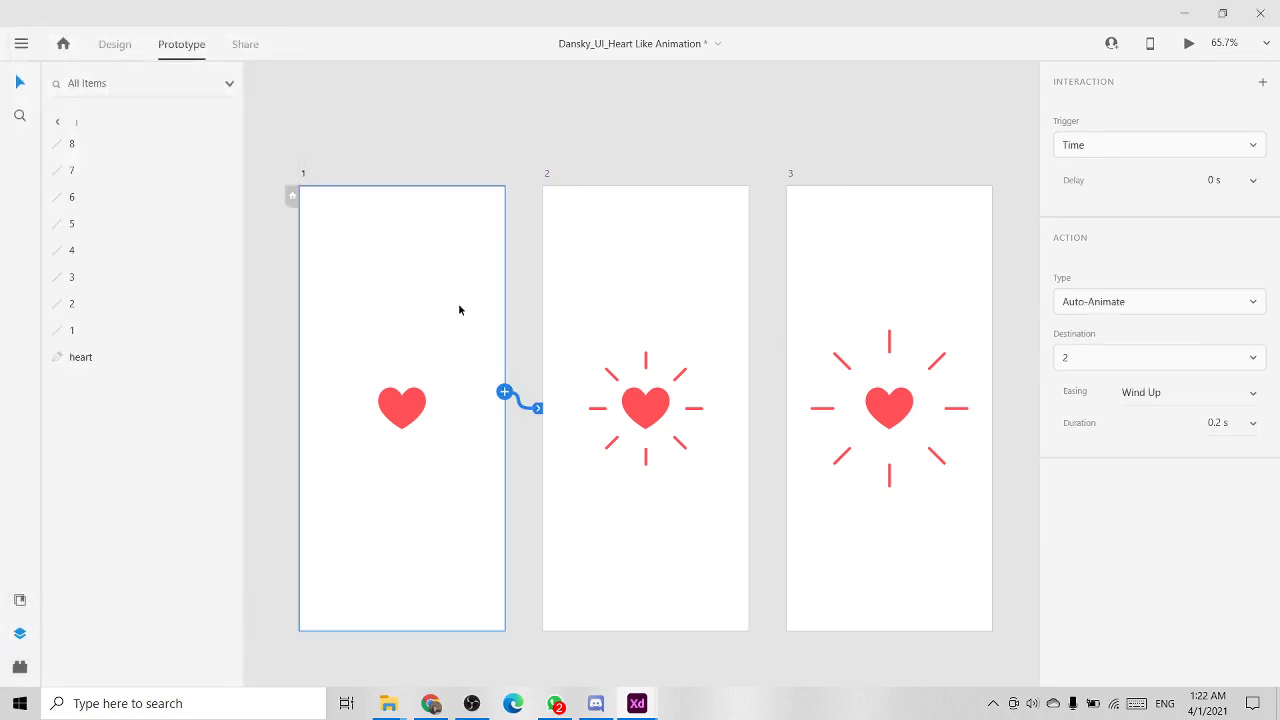
click(811, 280)
scroll(811, 280, down, 3)
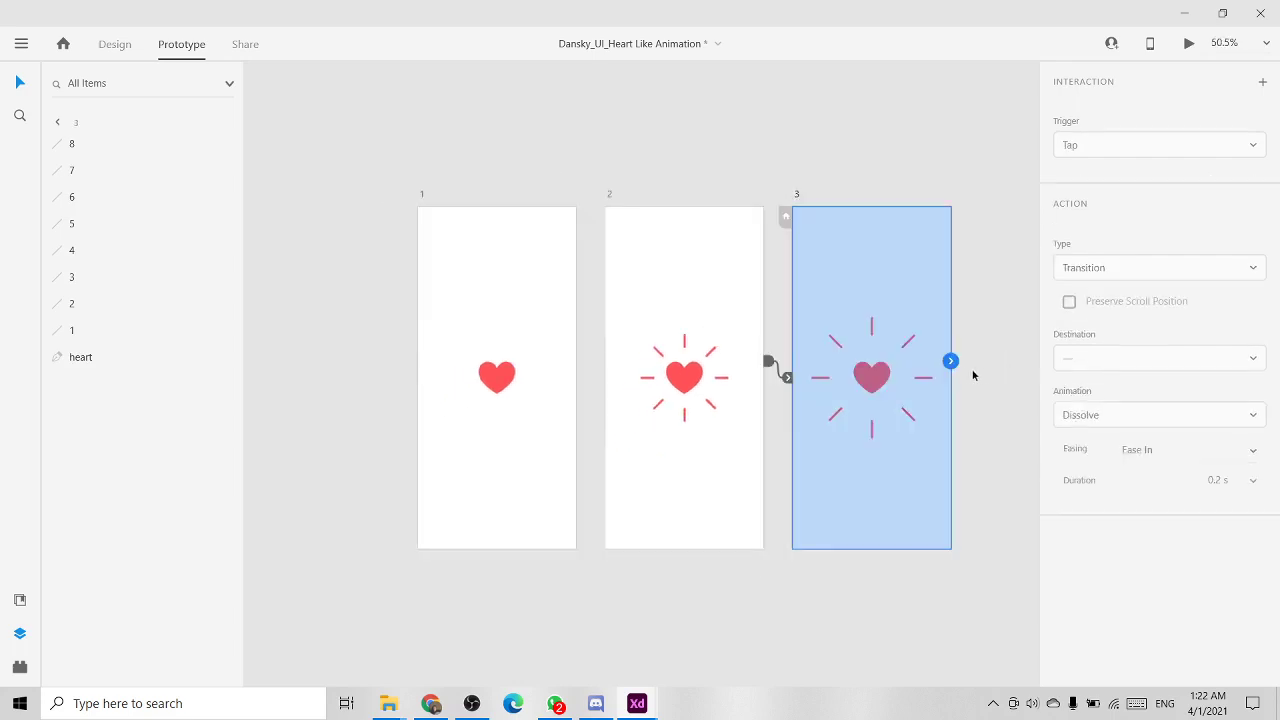
drag(950, 360, 469, 258)
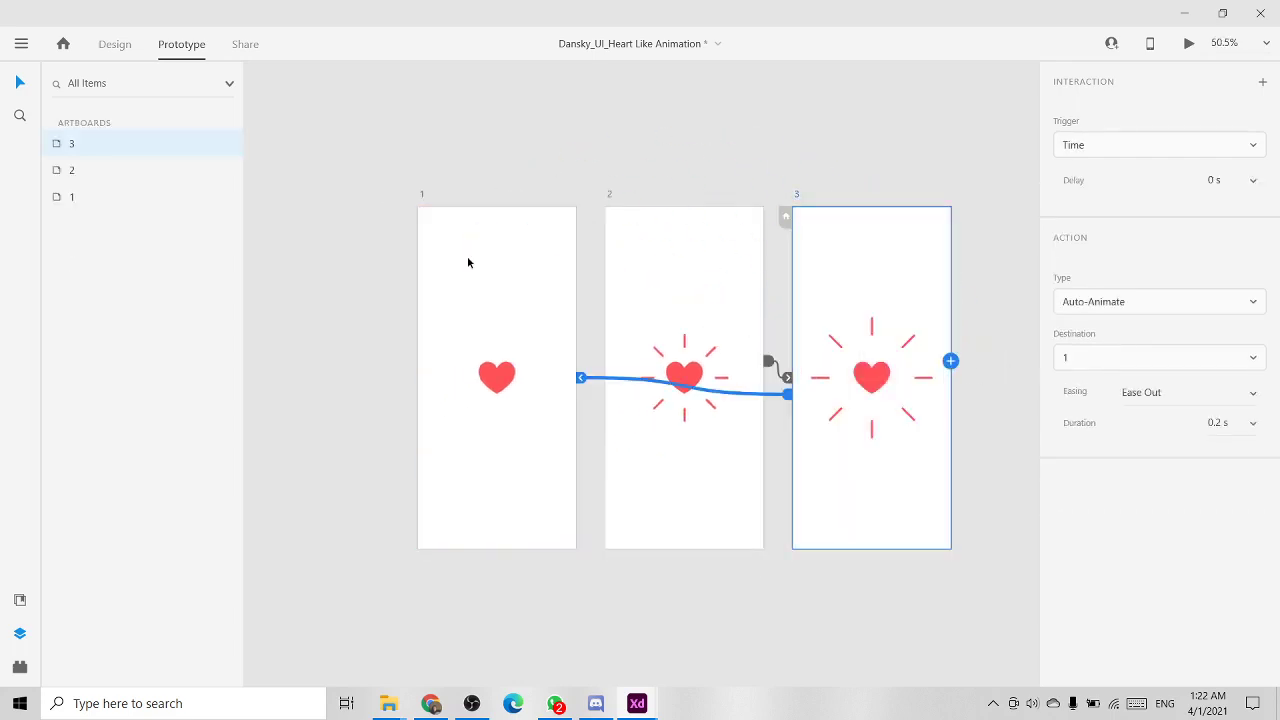
click(1153, 147)
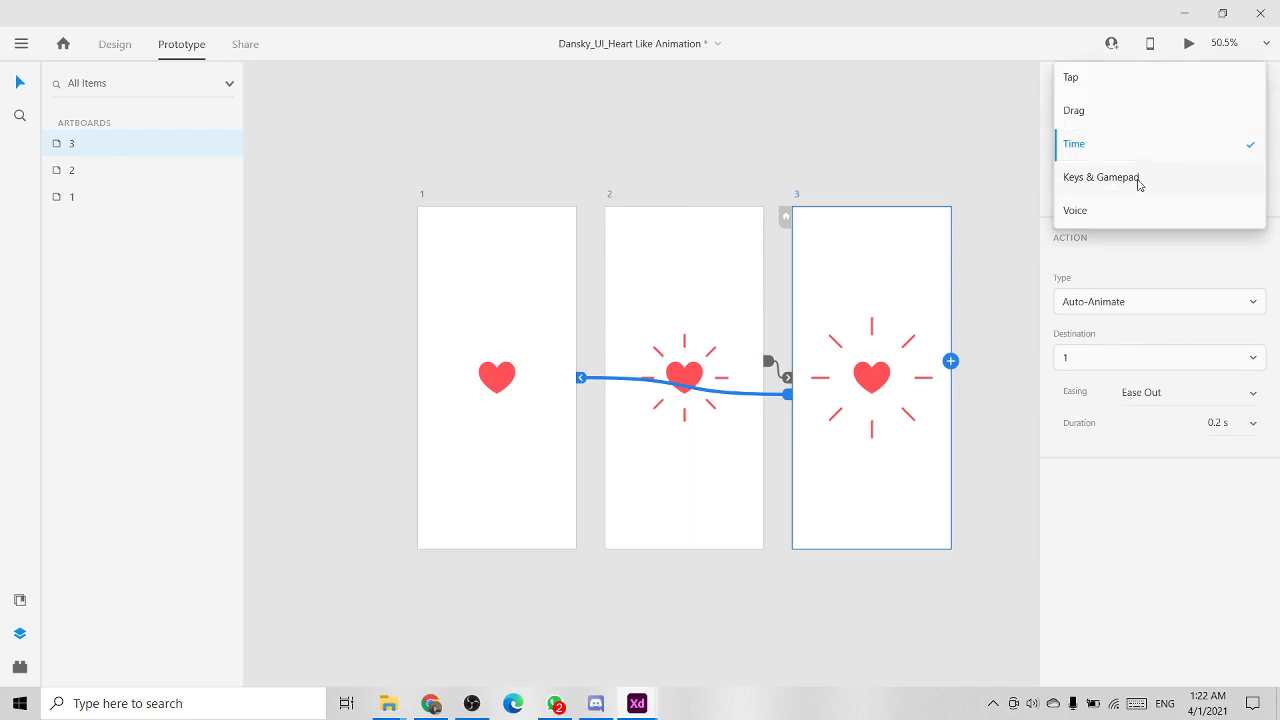
click(1104, 80)
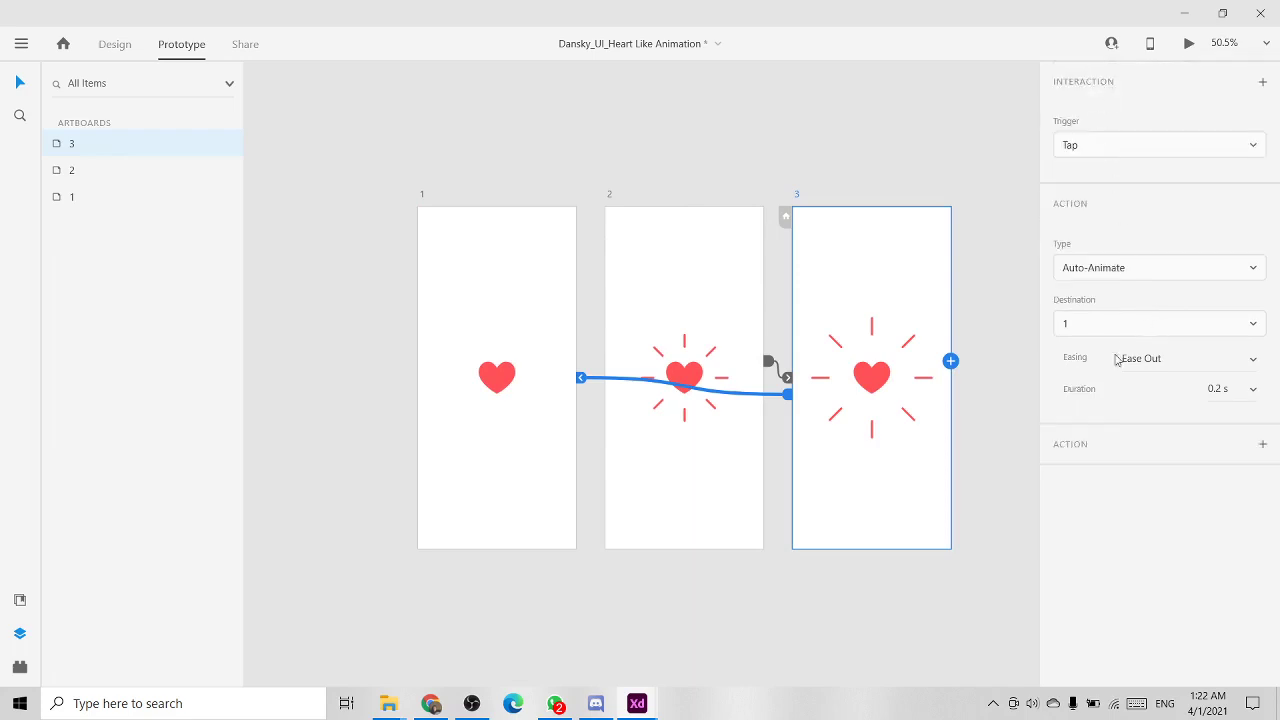
Step: Deselect everything, test the return from artboard 3 to artboard 1 in the preview, and close it
click(497, 384)
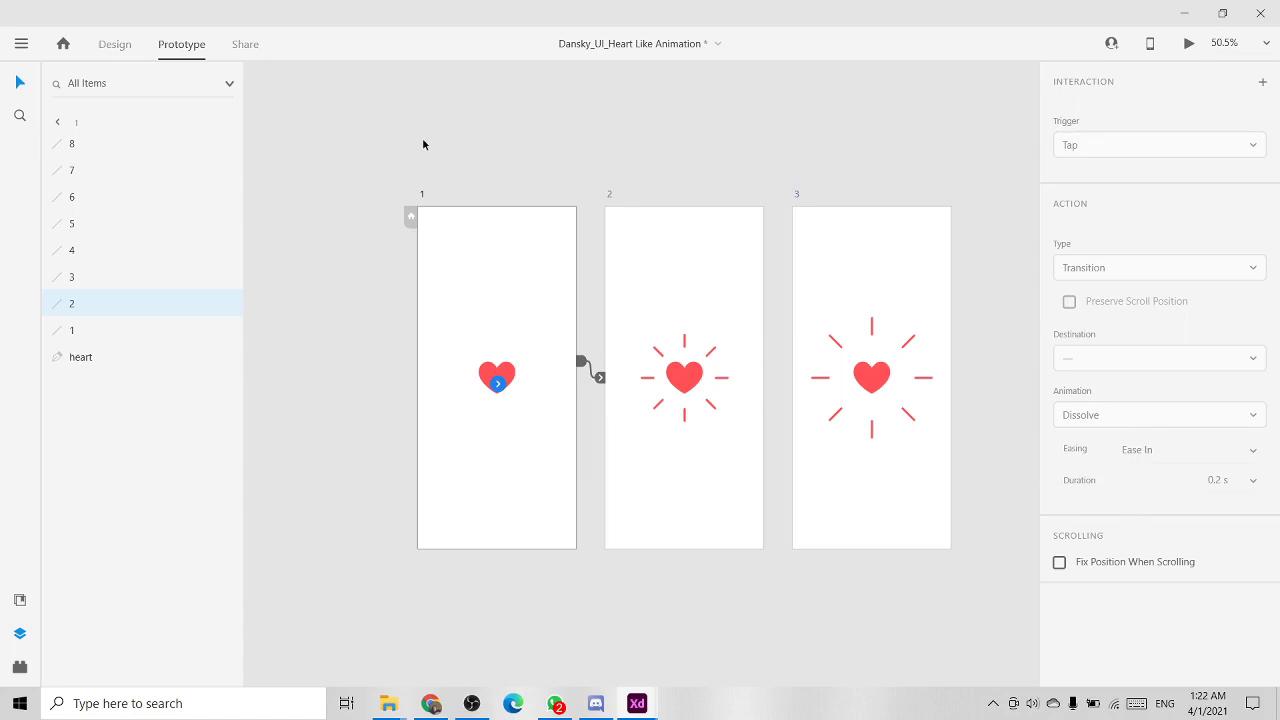
click(423, 145)
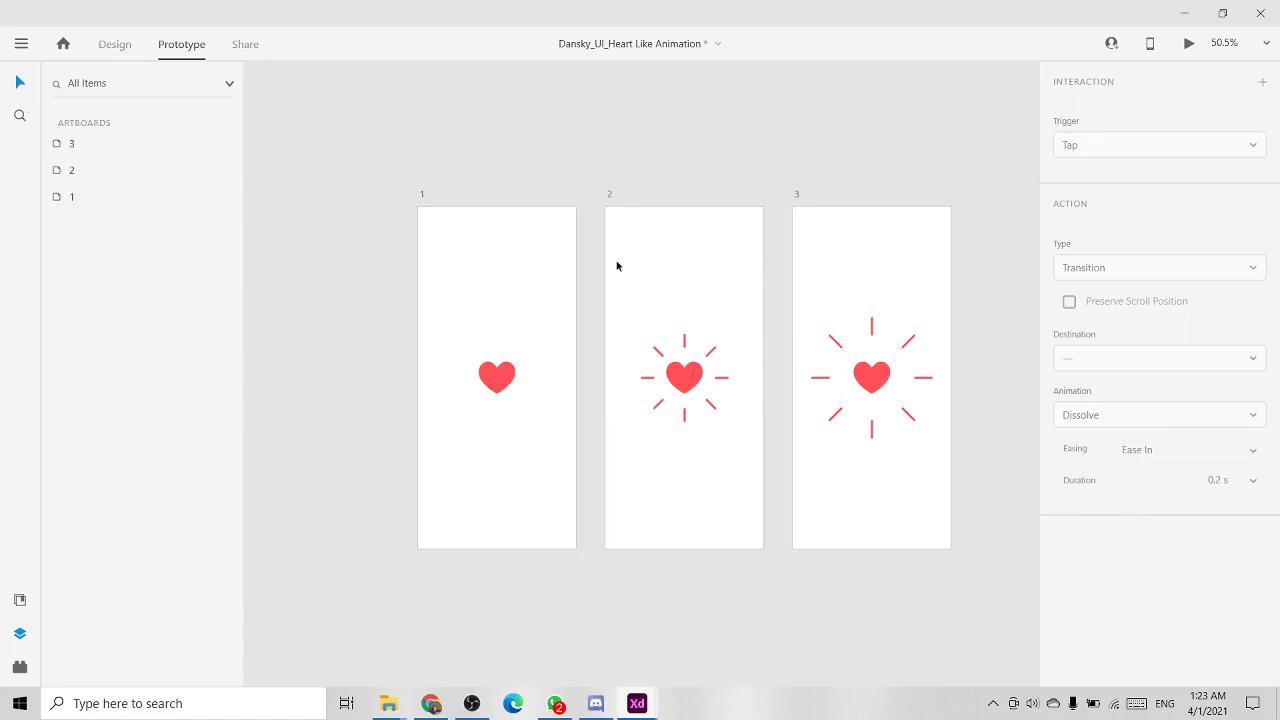
click(1189, 45)
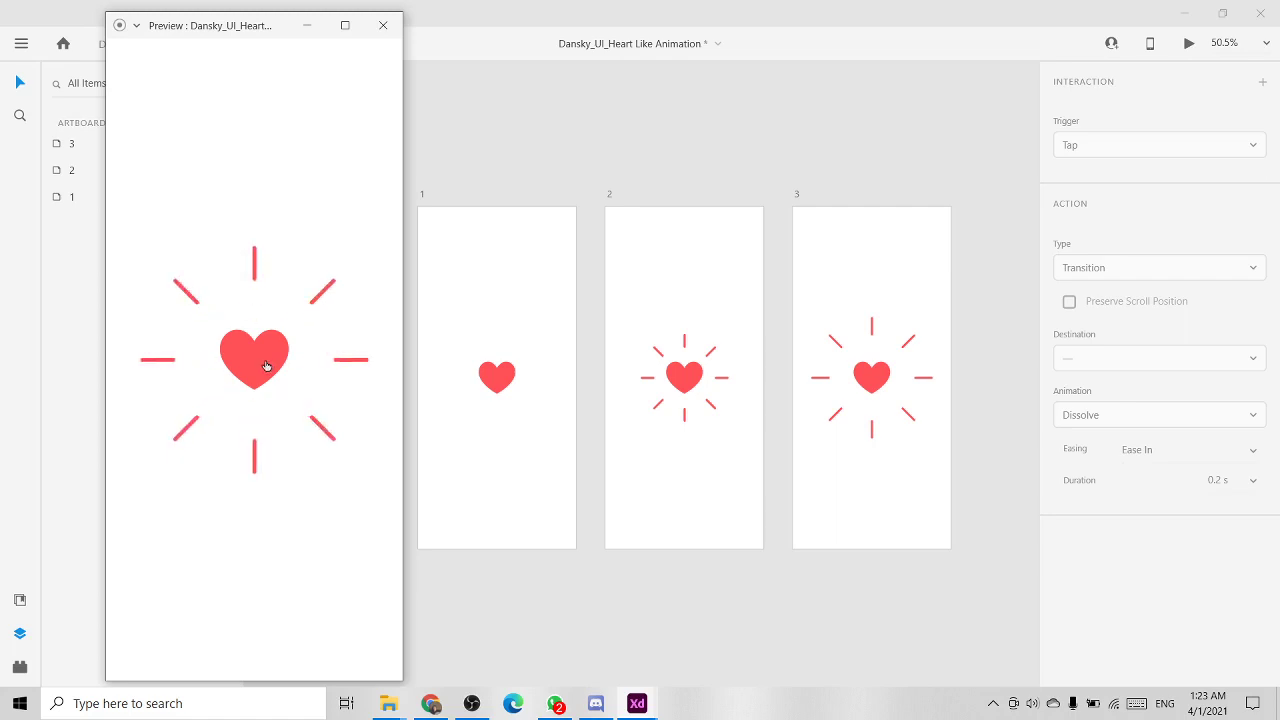
click(316, 25)
Step: Give the link from artboard 3 to artboard 1 the Time trigger and Ease In-Out easing
scroll(517, 314, up, 5)
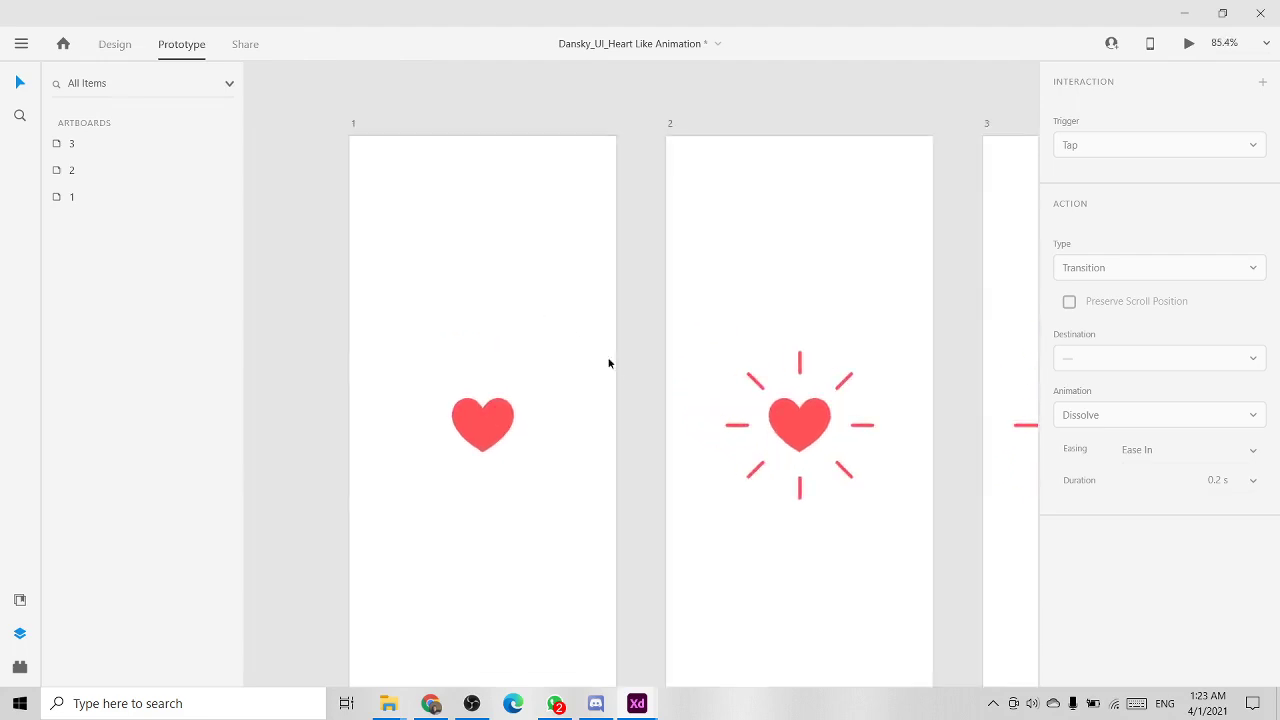
click(447, 355)
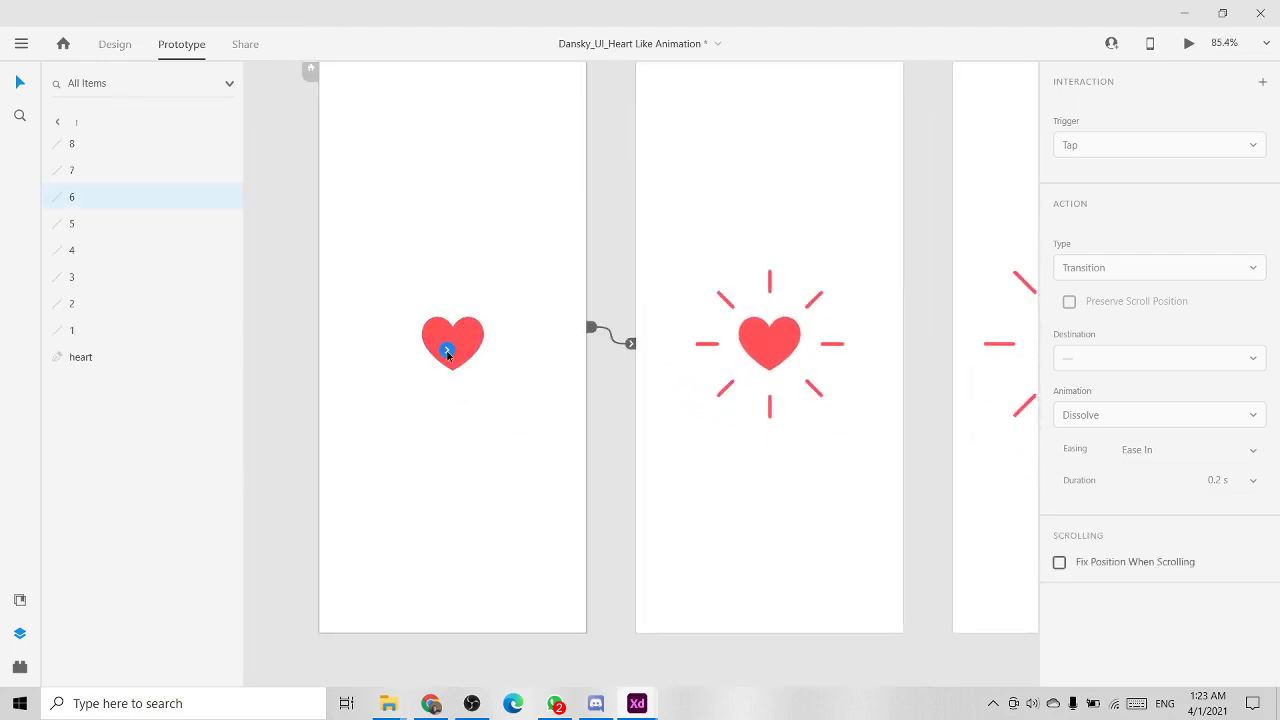
click(323, 134)
key(ctrl+0)
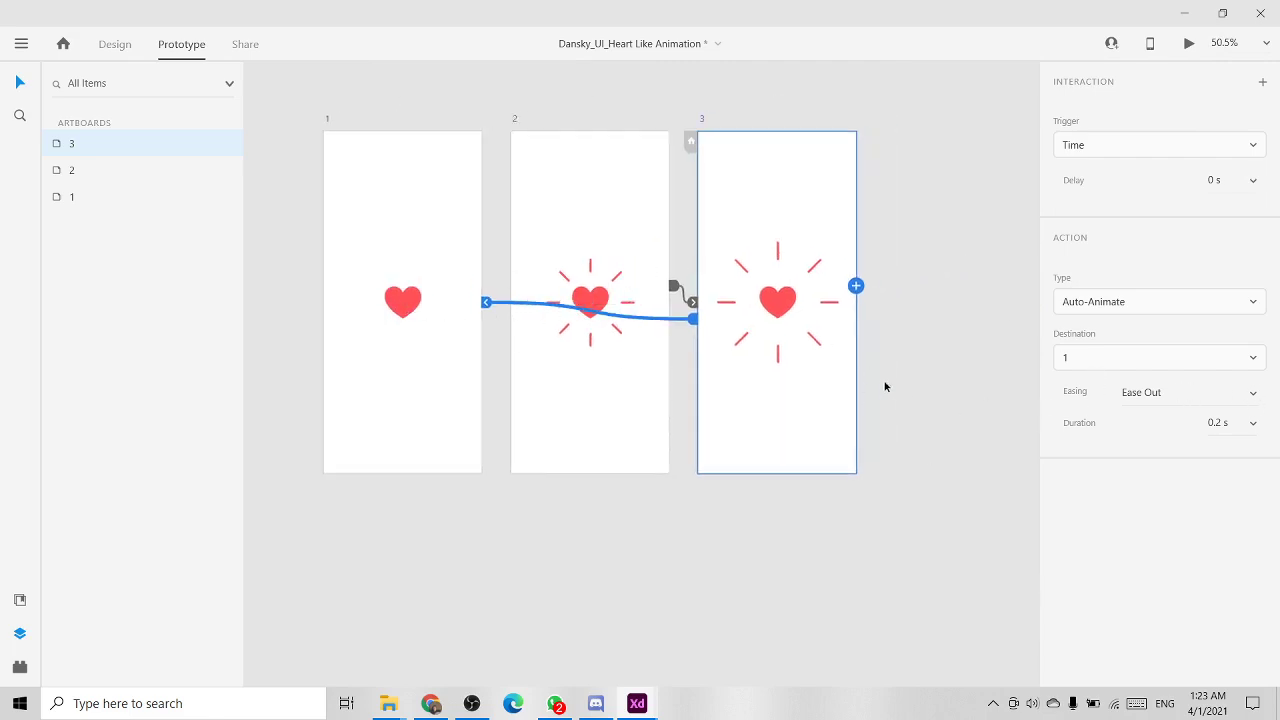
click(378, 372)
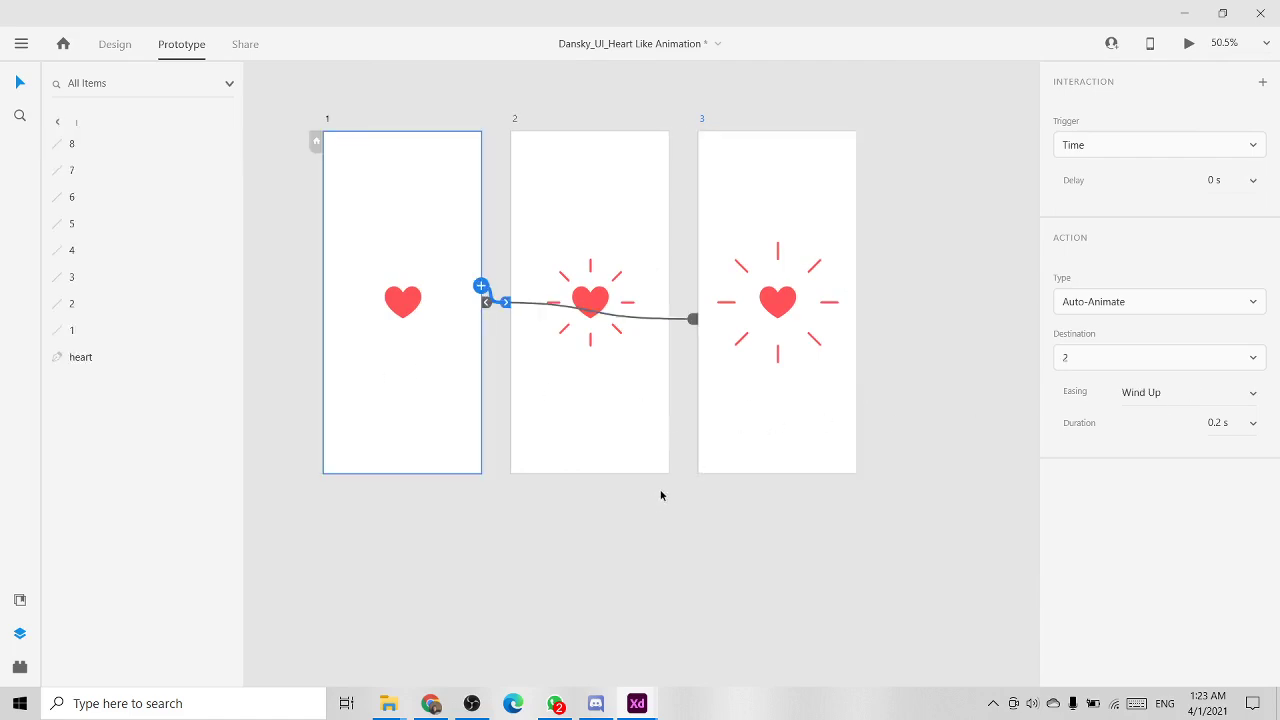
click(772, 425)
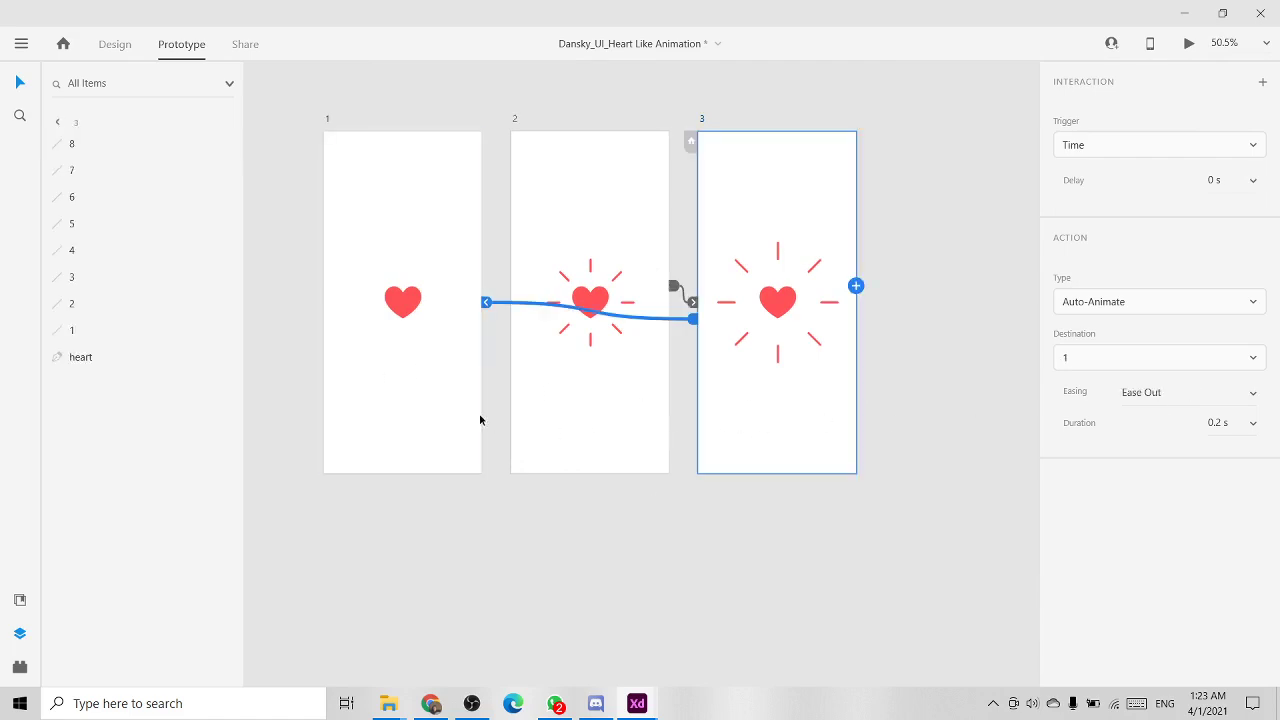
click(1250, 393)
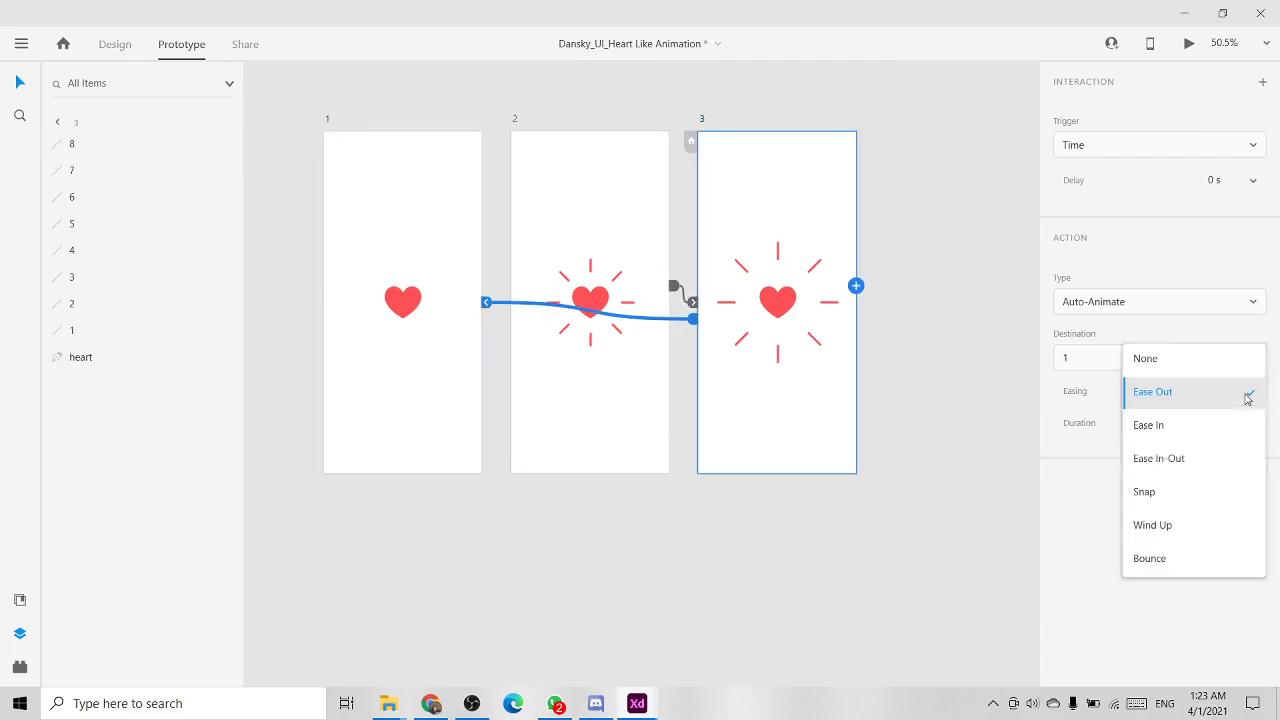
click(1179, 460)
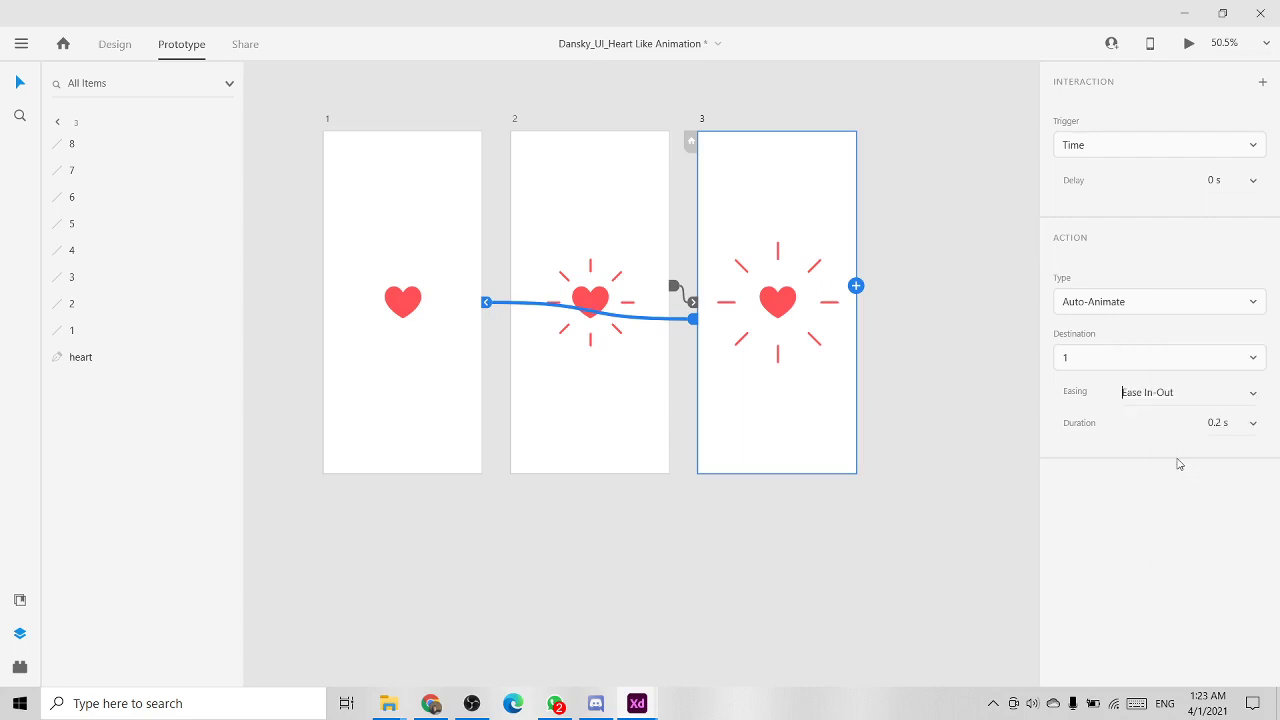
Step: Try the Bounce easing on the link from artboard 3 to artboard 1 and check the animation in the preview
click(1185, 45)
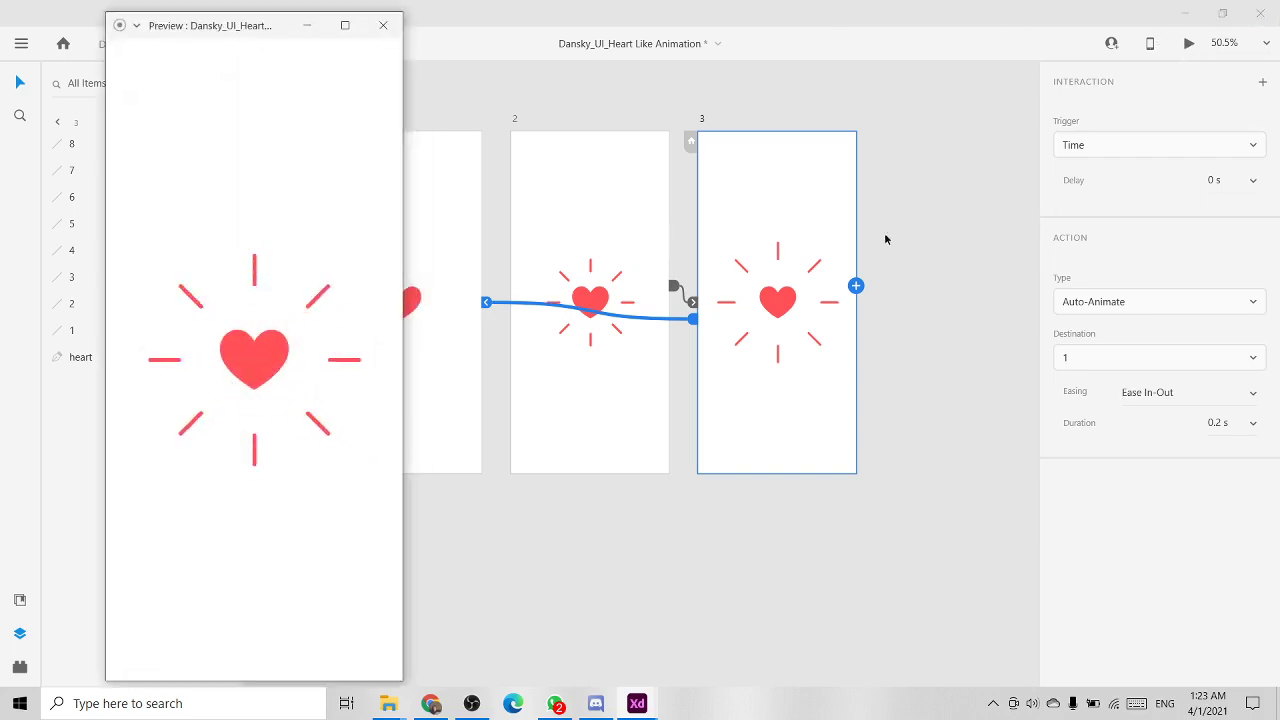
click(1142, 391)
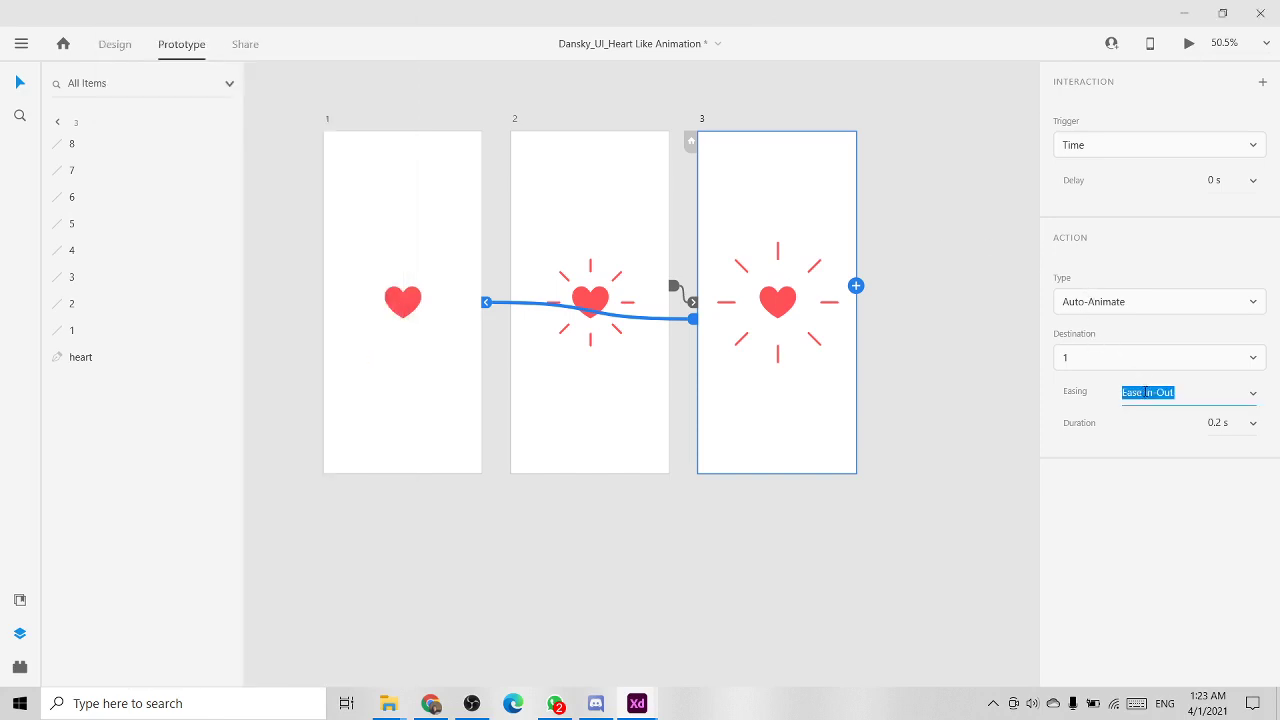
click(1254, 390)
click(1174, 490)
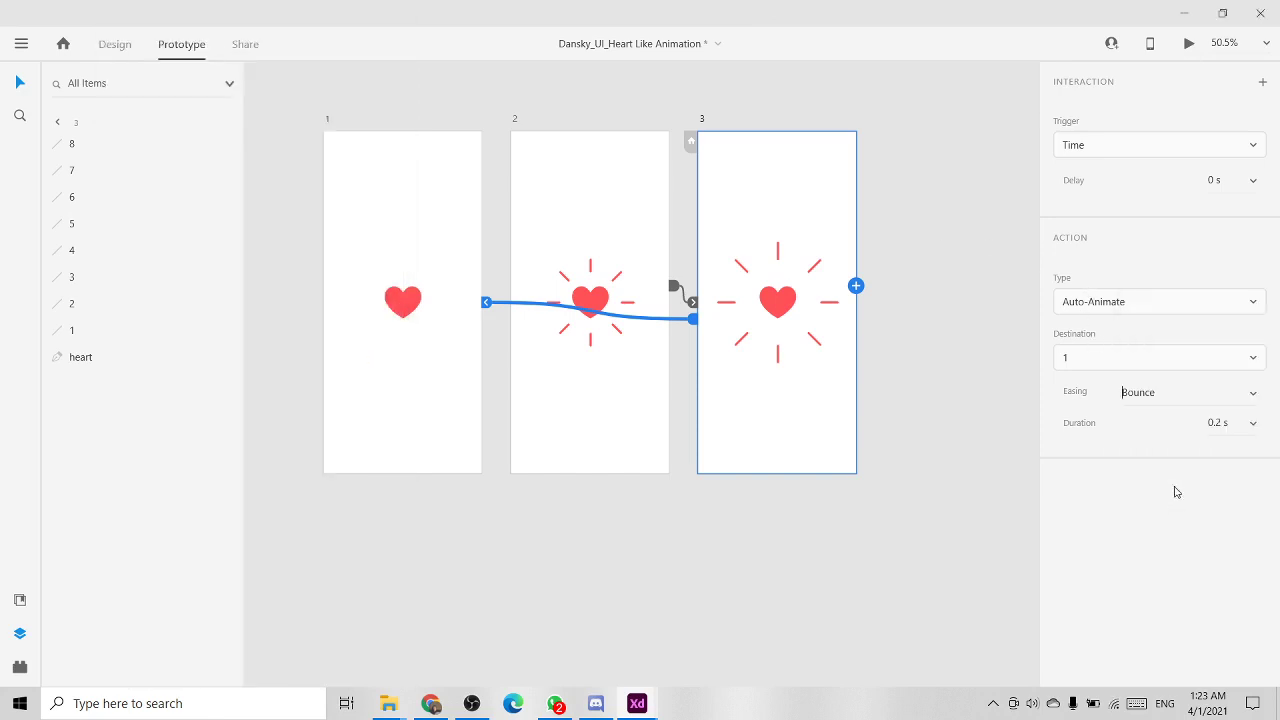
click(1188, 45)
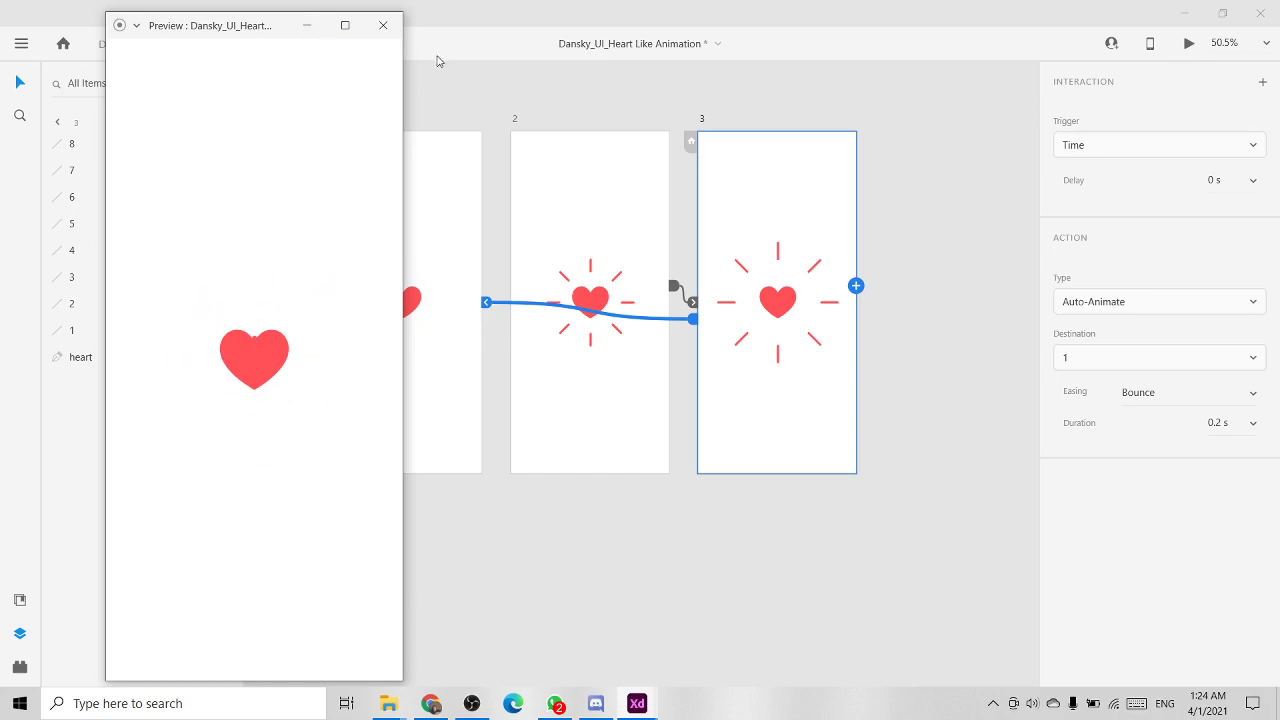
click(383, 25)
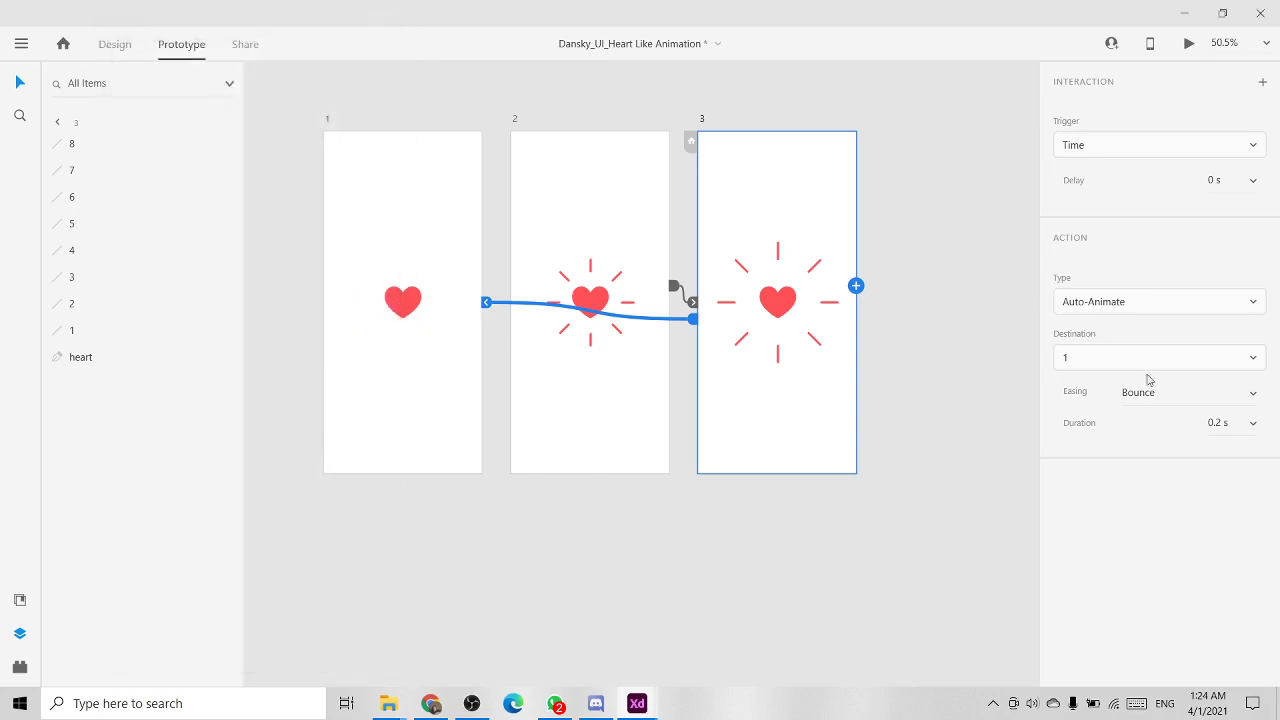
Step: Set the easing of the link from artboard 3 to artboard 1 to Snap and check the animation in the preview
click(1252, 396)
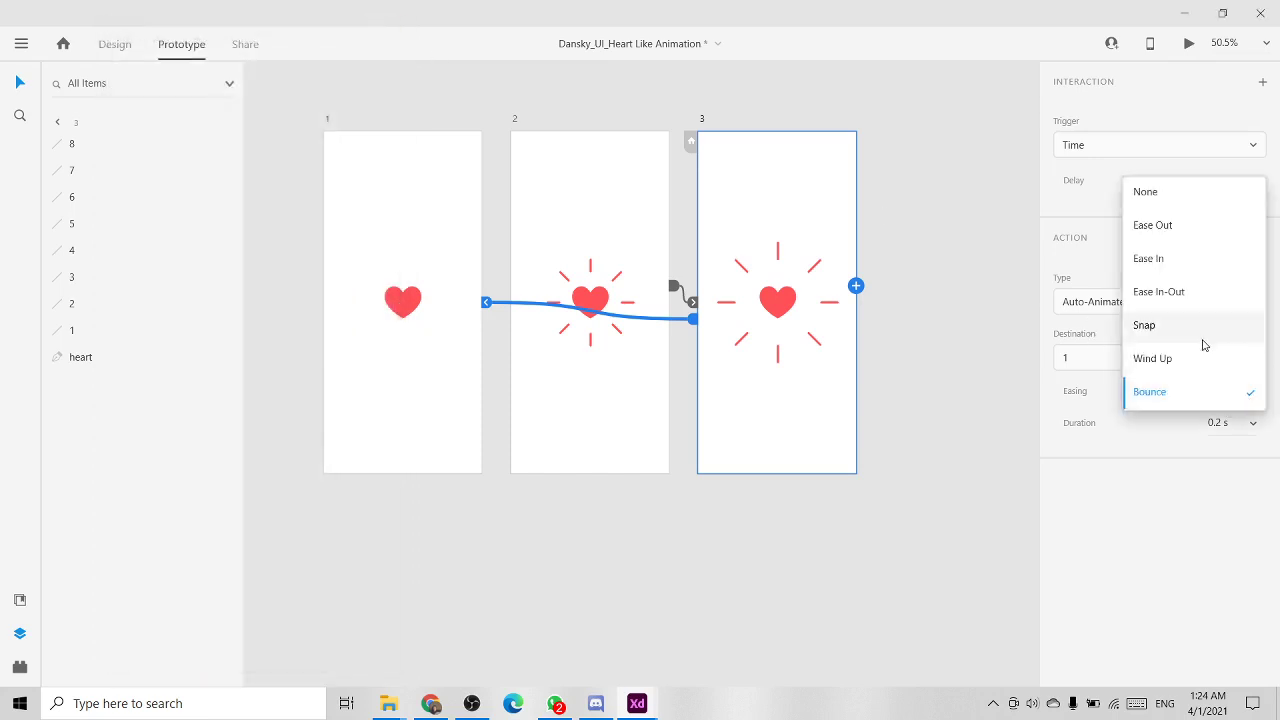
click(1172, 359)
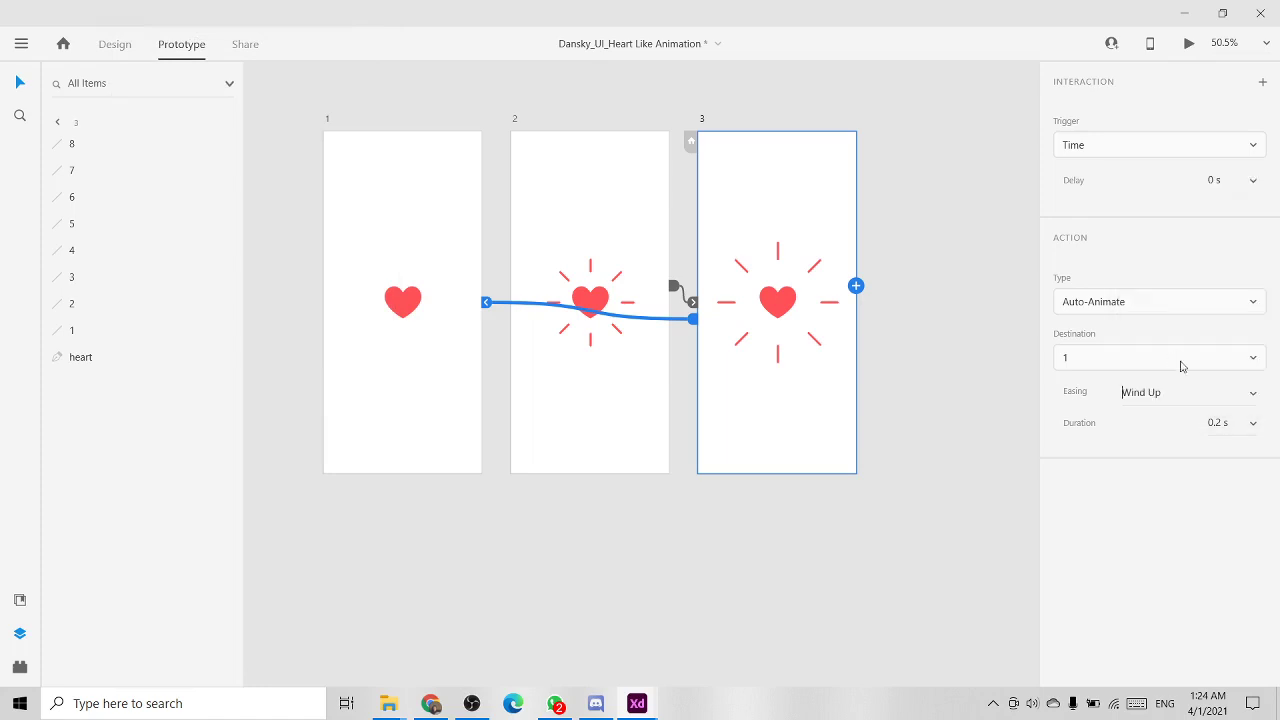
click(1254, 394)
click(1229, 361)
click(1187, 45)
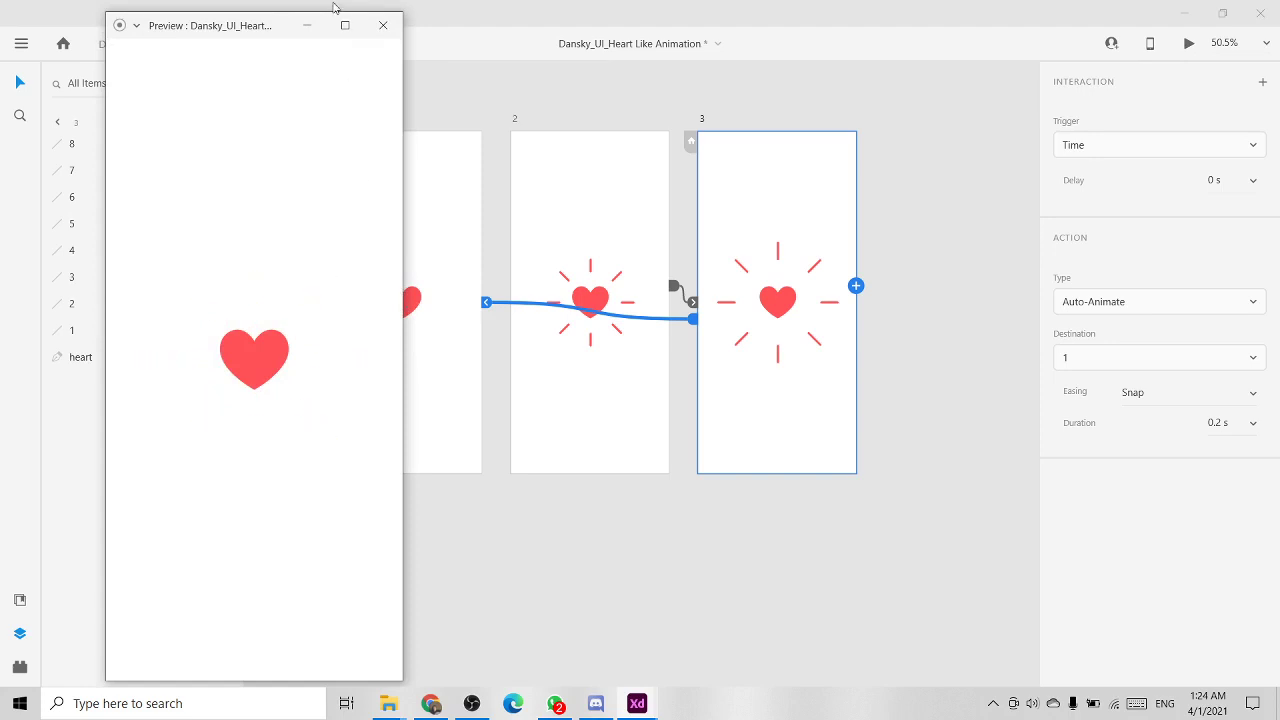
click(383, 25)
Step: Change the fill of the heart on artboard 1 to light grey #C0C0C0 in Design mode
scroll(406, 301, up, 5)
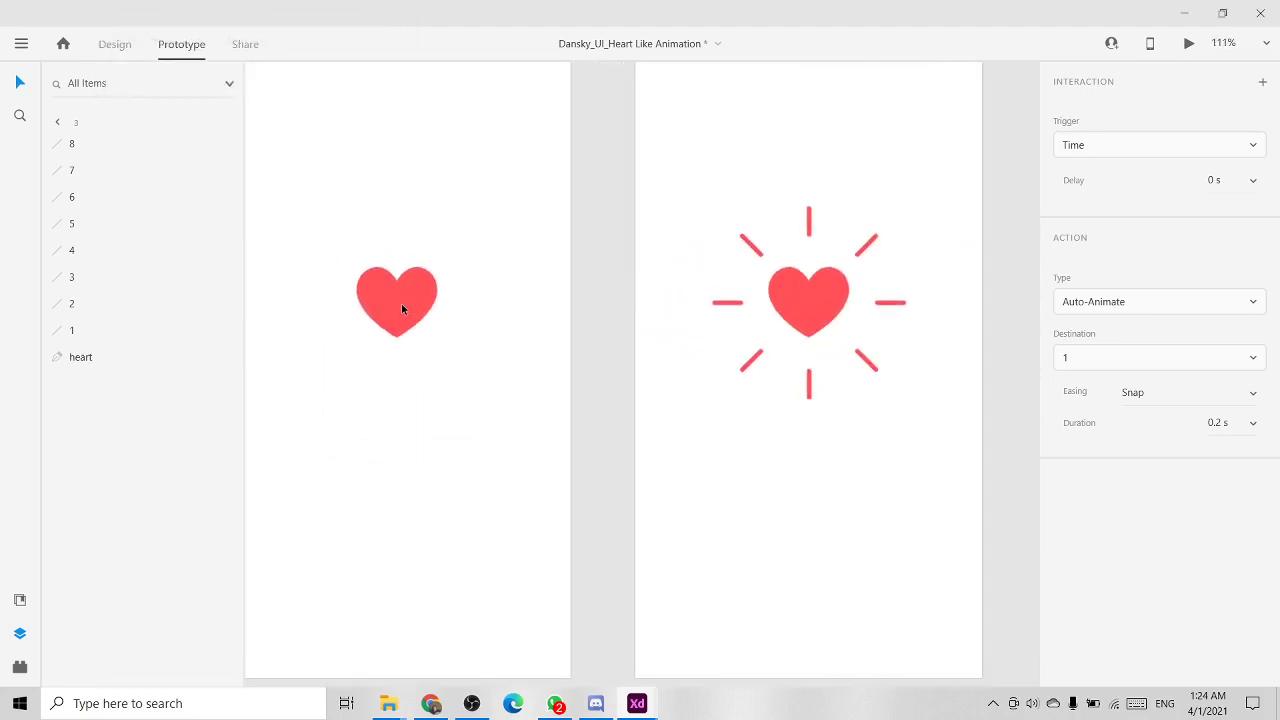
click(401, 303)
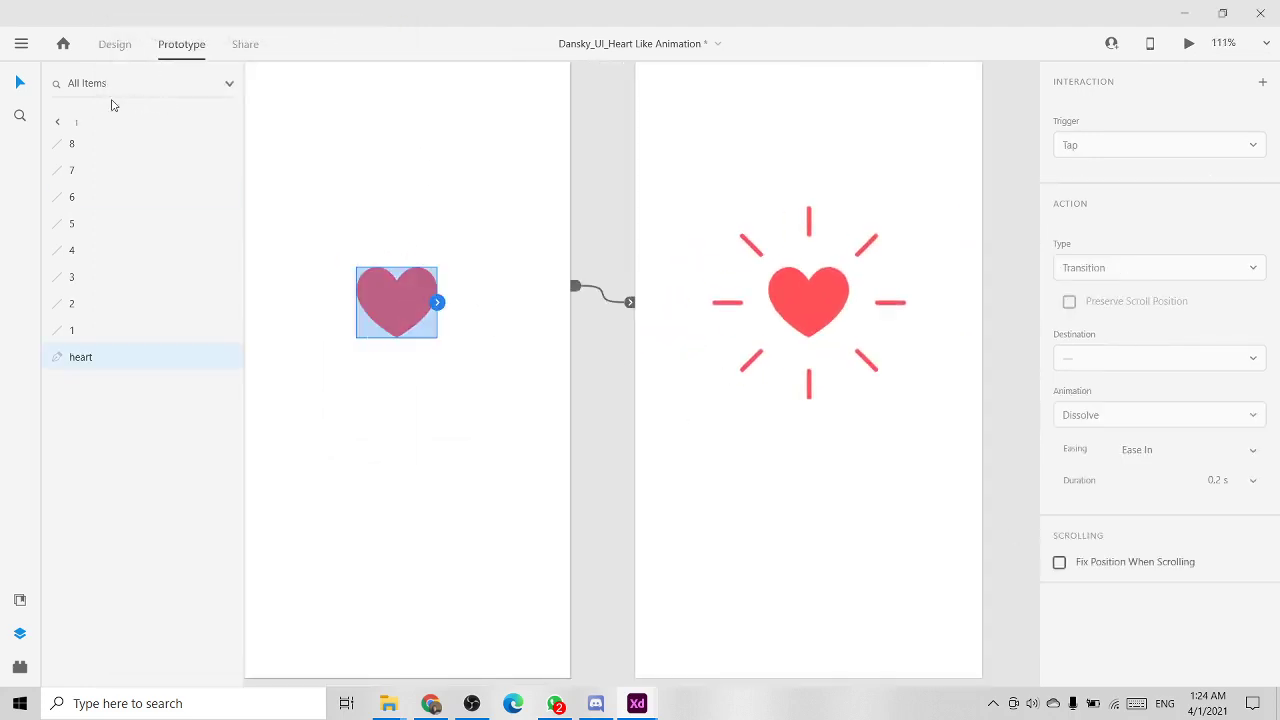
click(111, 50)
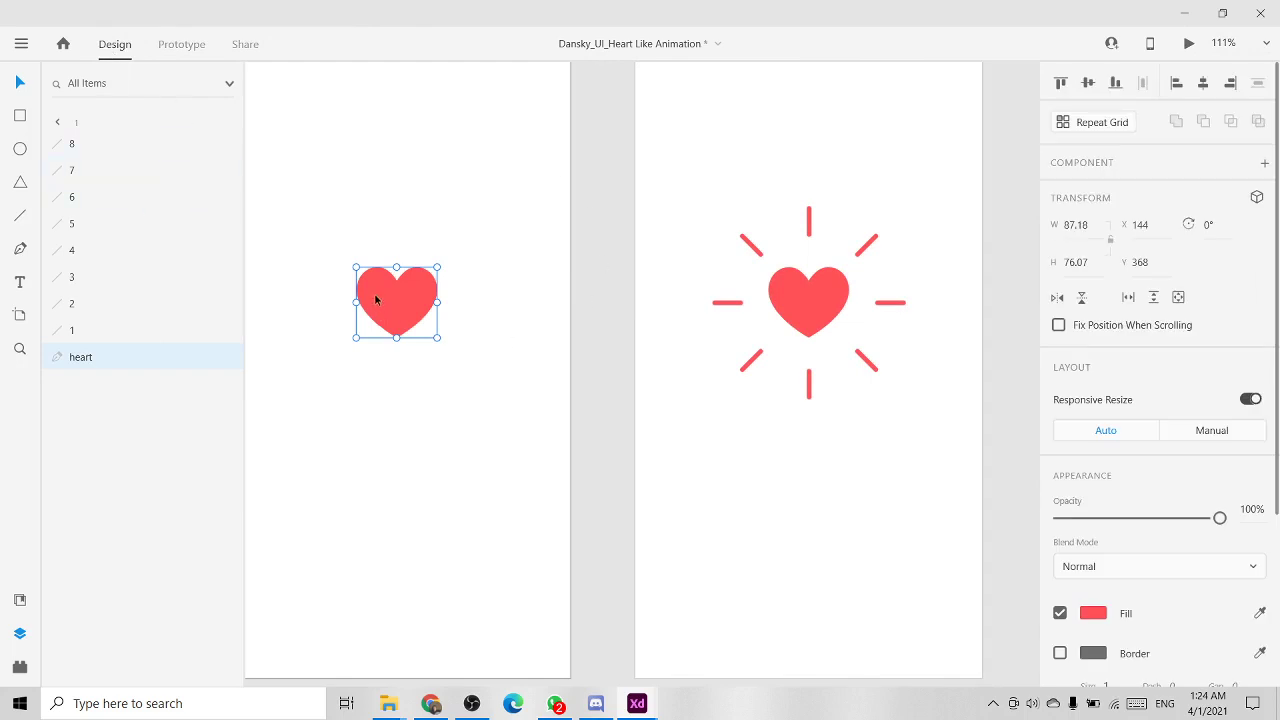
drag(966, 563, 814, 488)
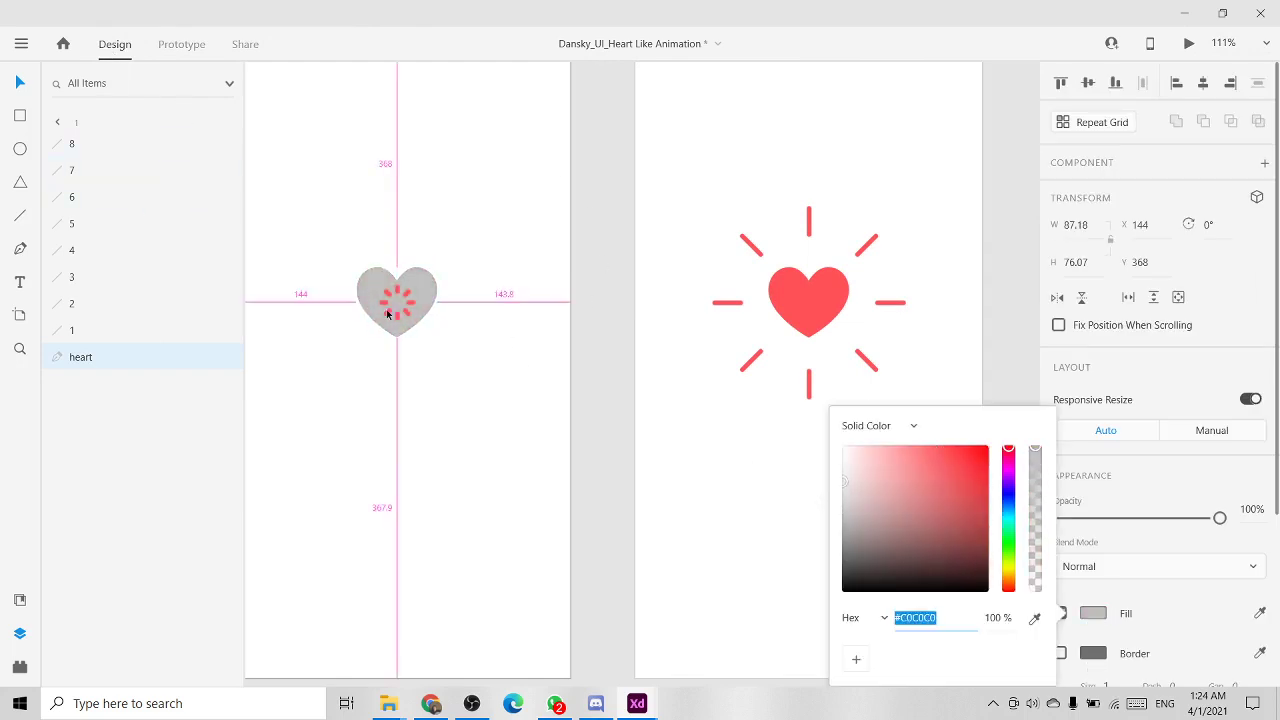
Step: Select all eight burst lines inside the grey heart on artboard 1
scroll(386, 306, up, 4)
click(391, 272)
shift+click(410, 268)
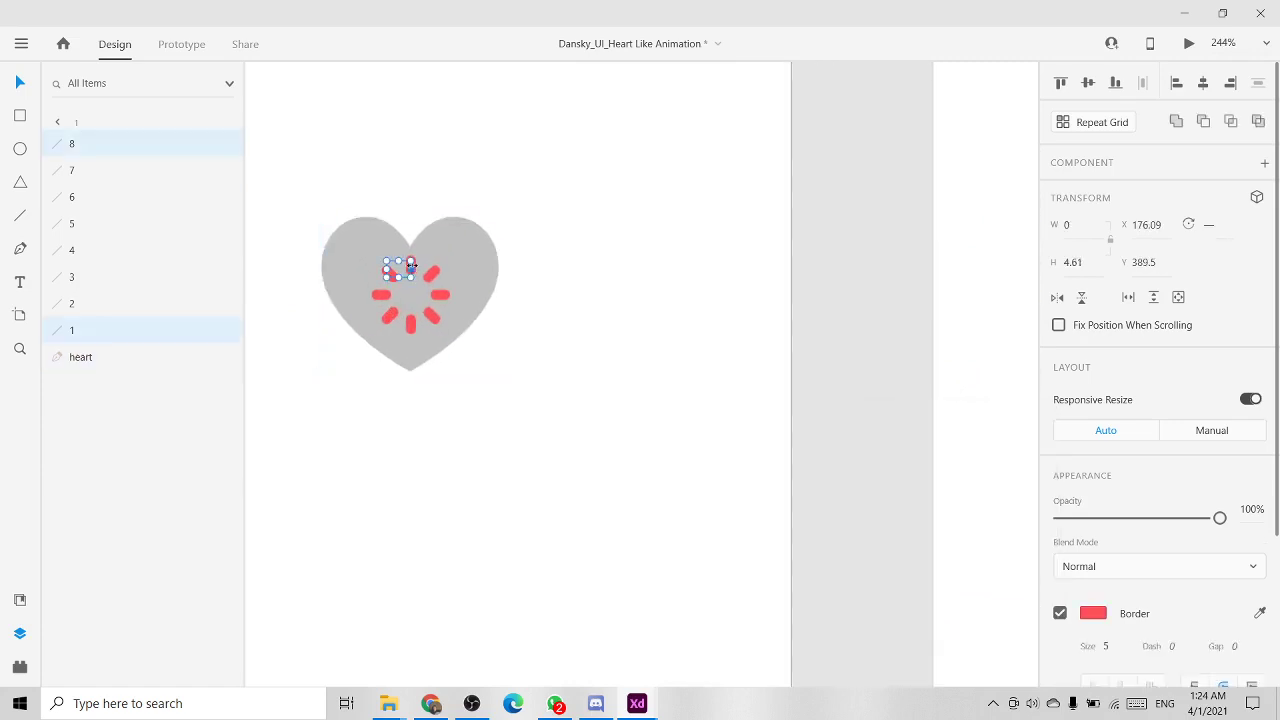
shift+click(432, 273)
shift+click(440, 295)
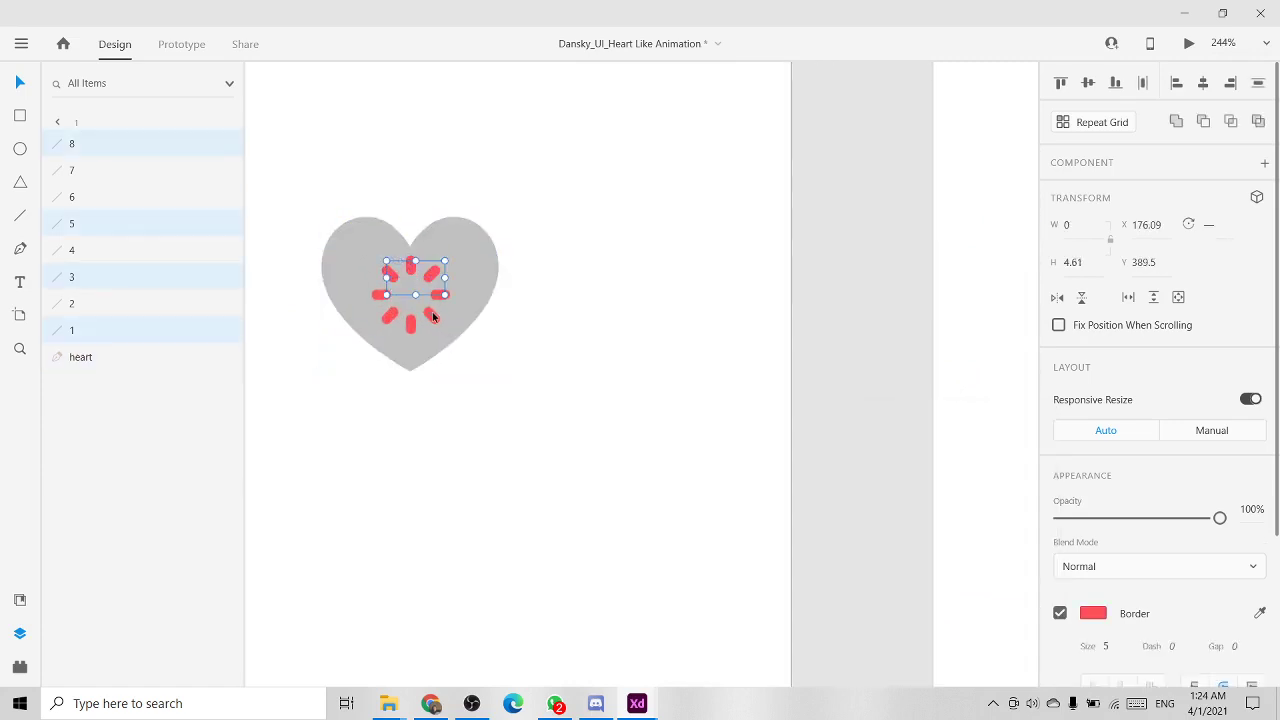
shift+click(432, 313)
shift+click(406, 326)
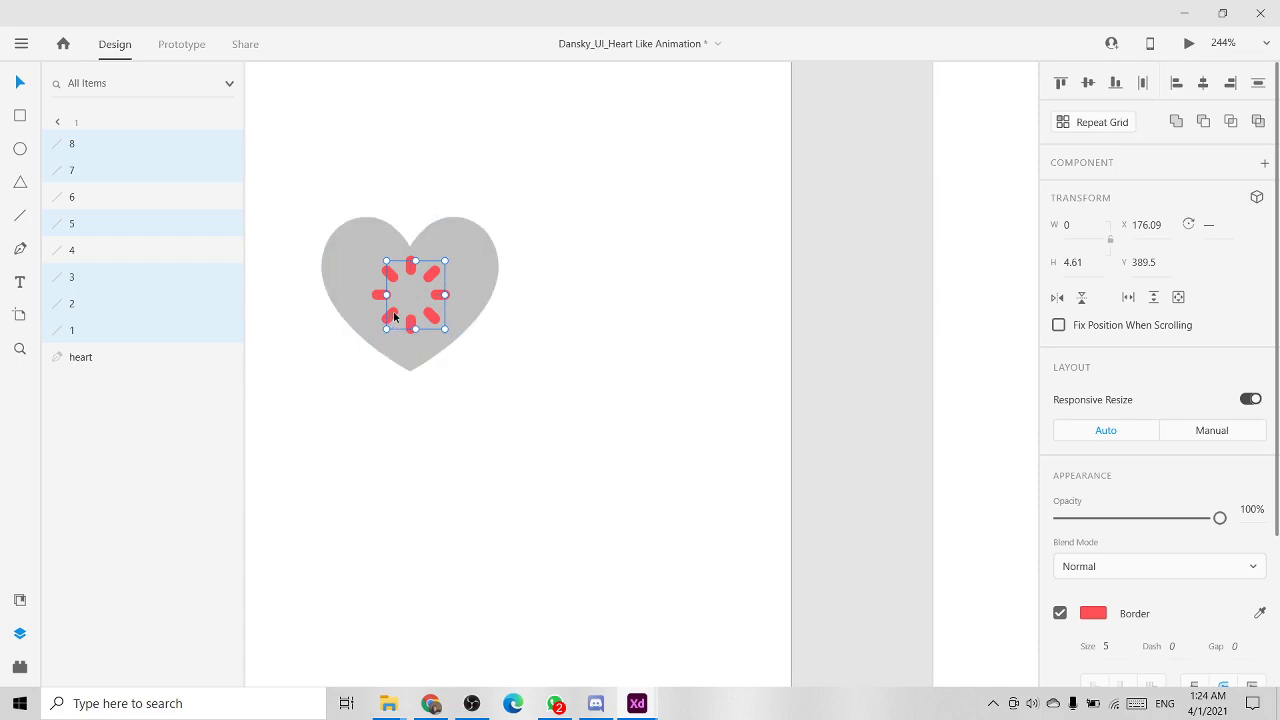
shift+click(393, 316)
shift+click(378, 295)
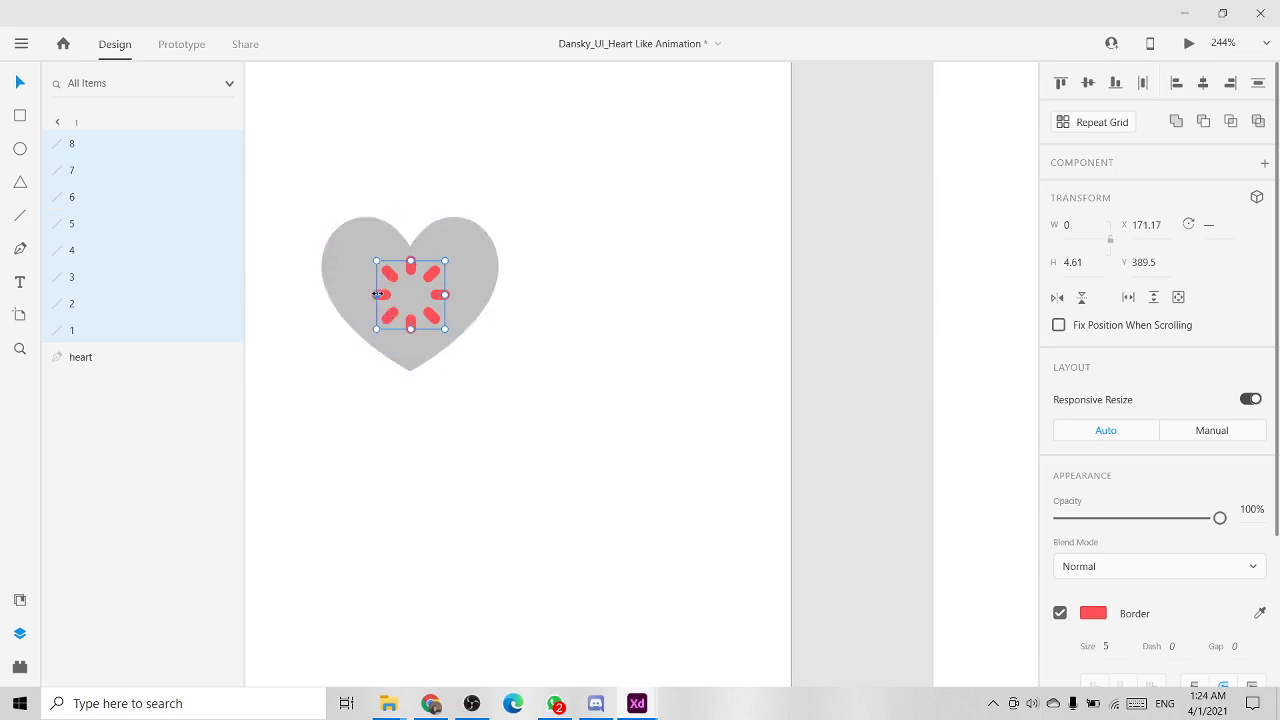
scroll(444, 312, up, 3)
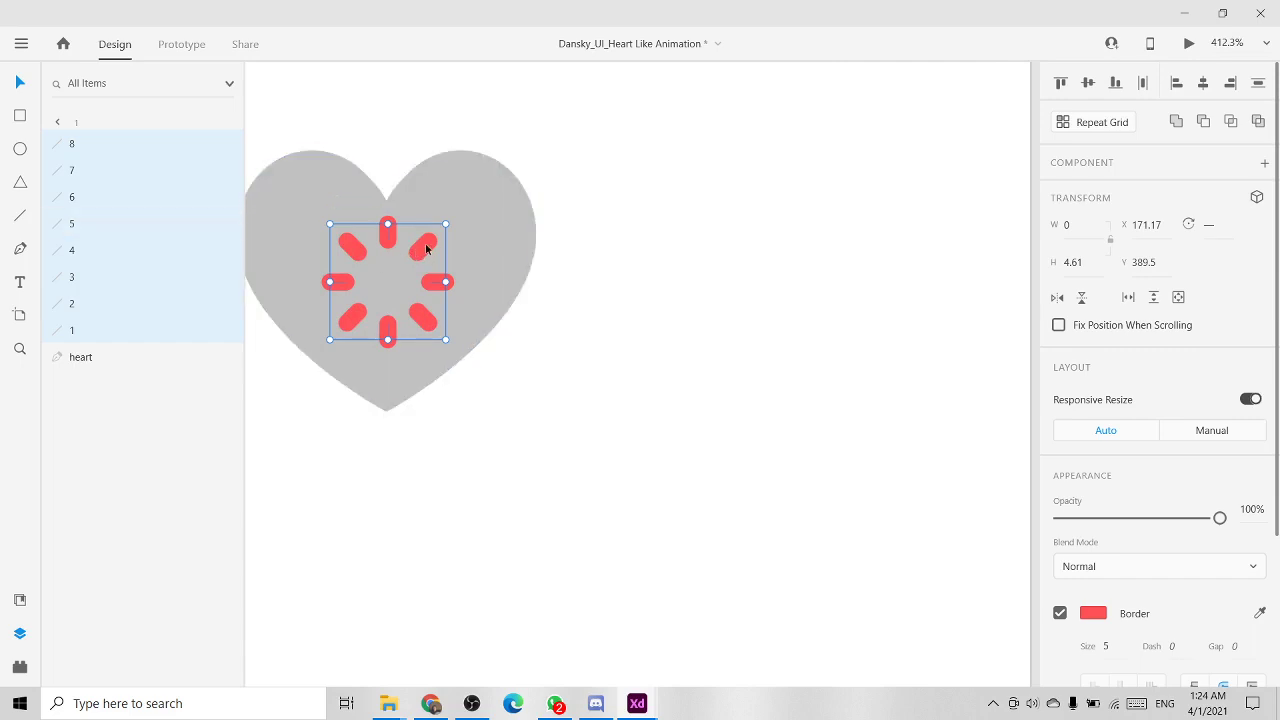
scroll(520, 226, down, 2)
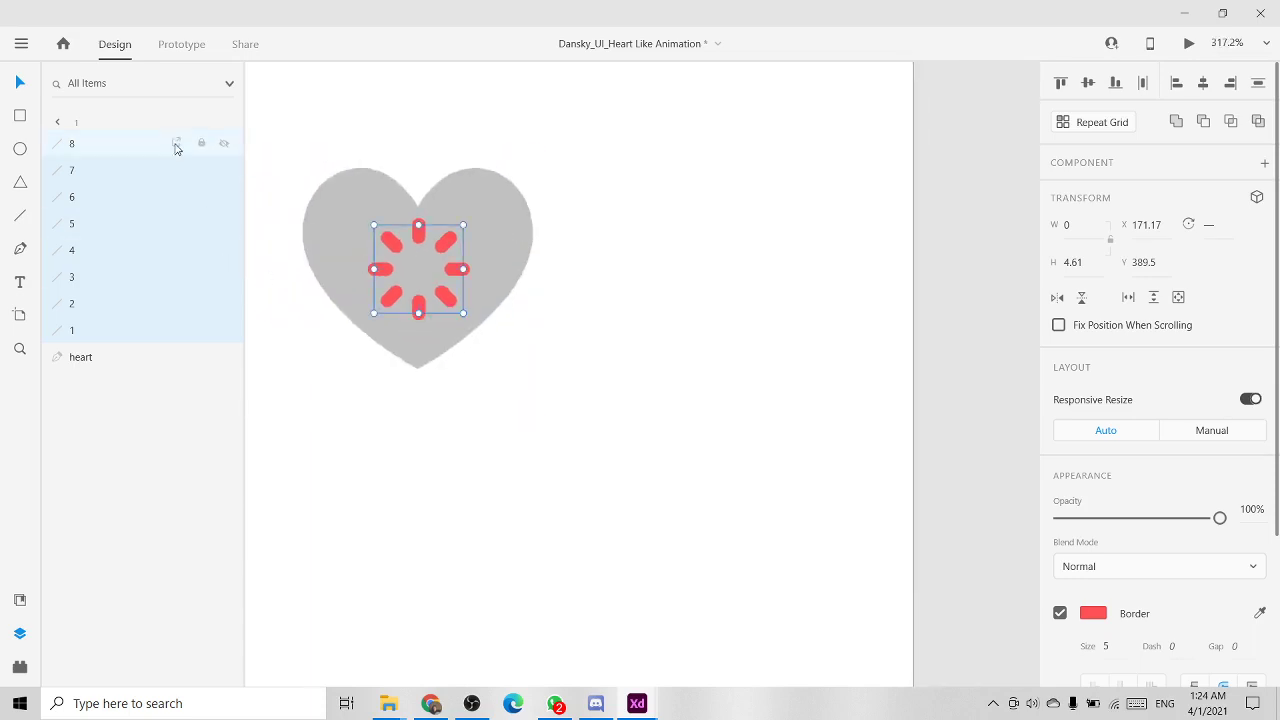
click(87, 150)
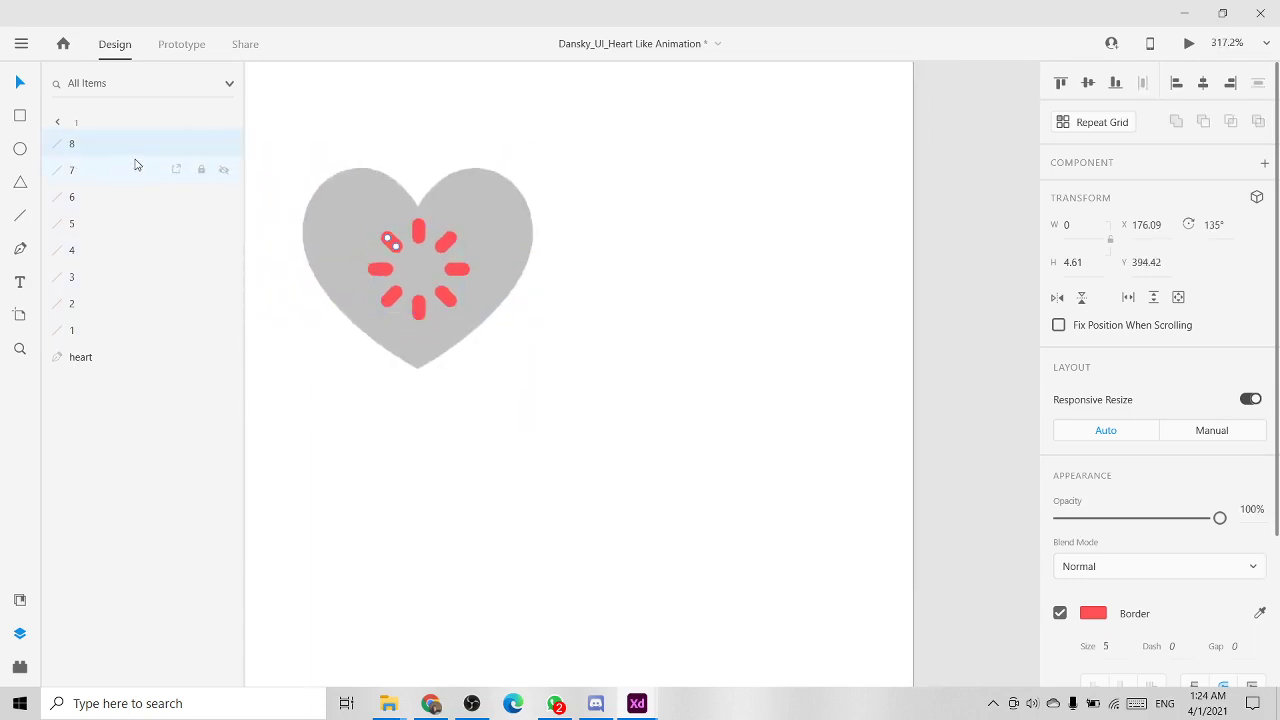
shift+click(88, 170)
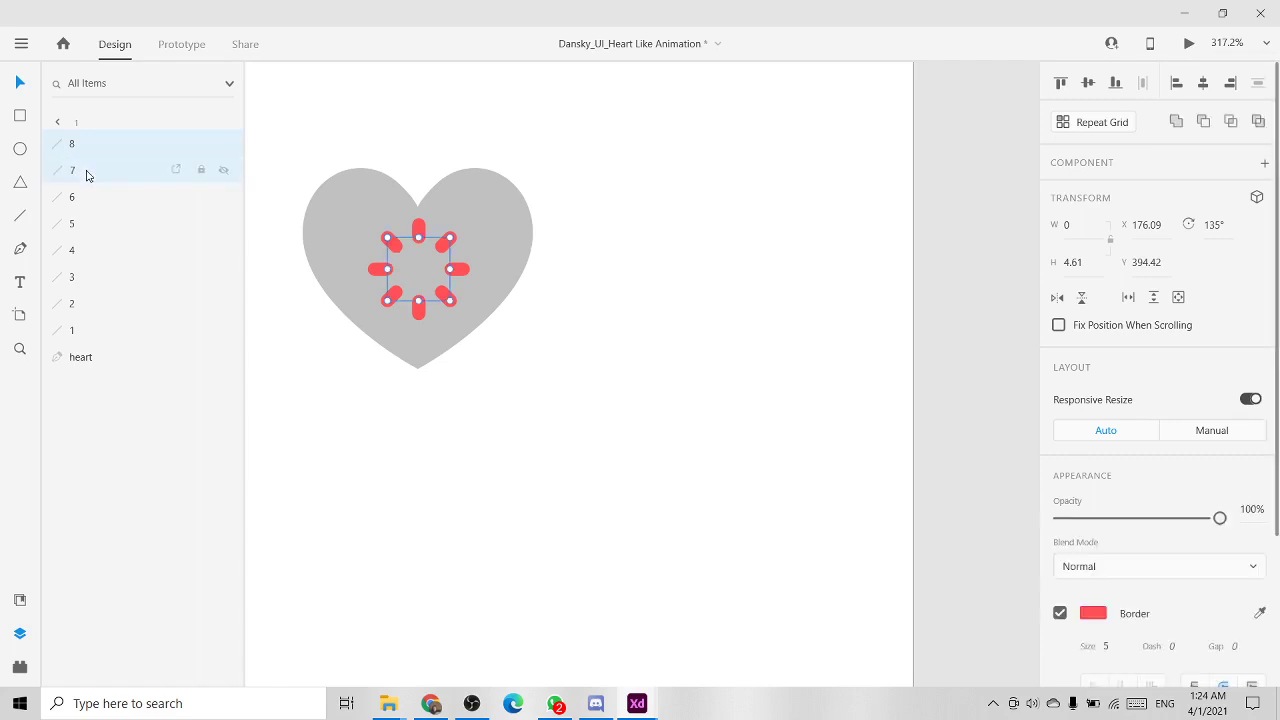
shift+click(78, 200)
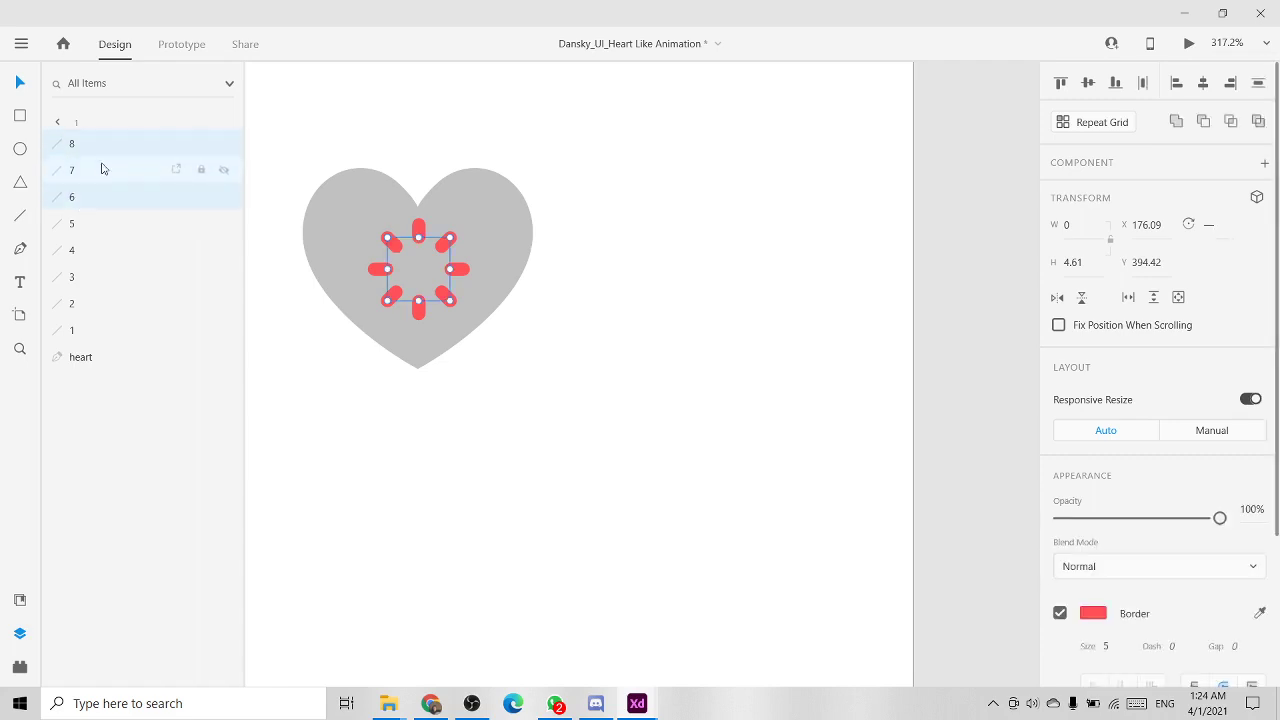
click(337, 140)
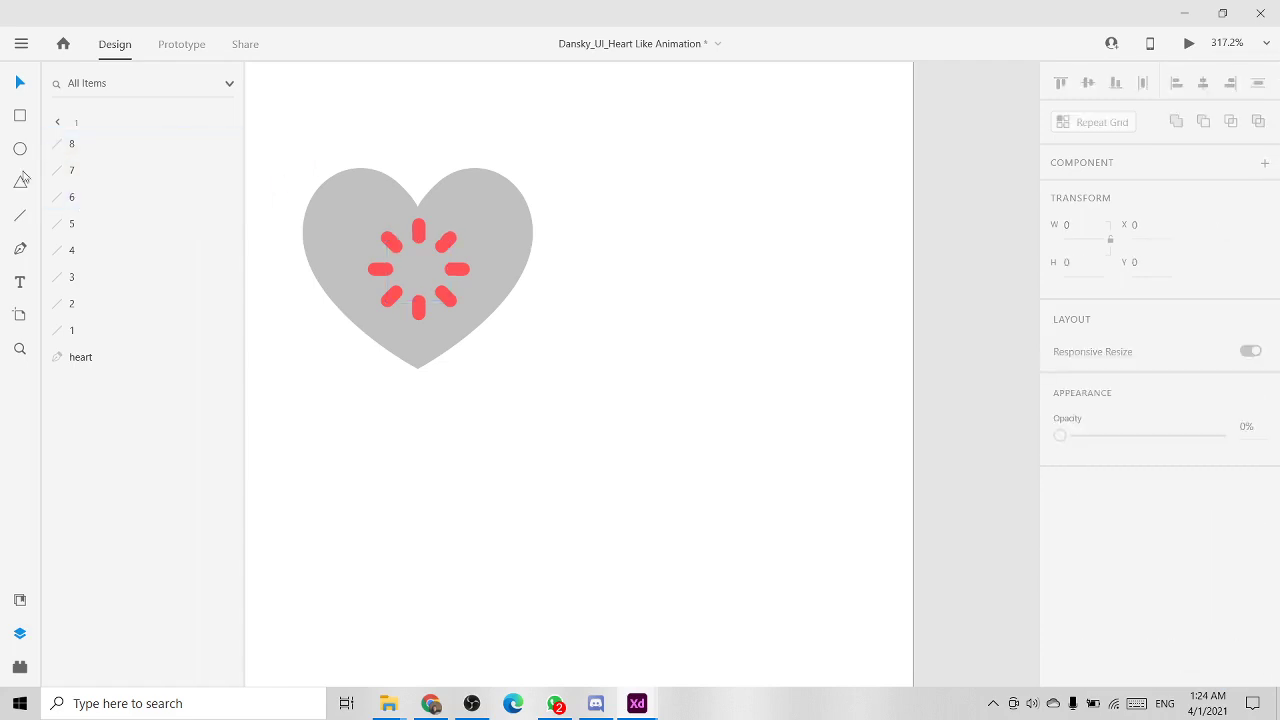
Step: Select burst lines 1 to 8 on artboard 1, lower their opacity to 0%, and deselect them
click(84, 148)
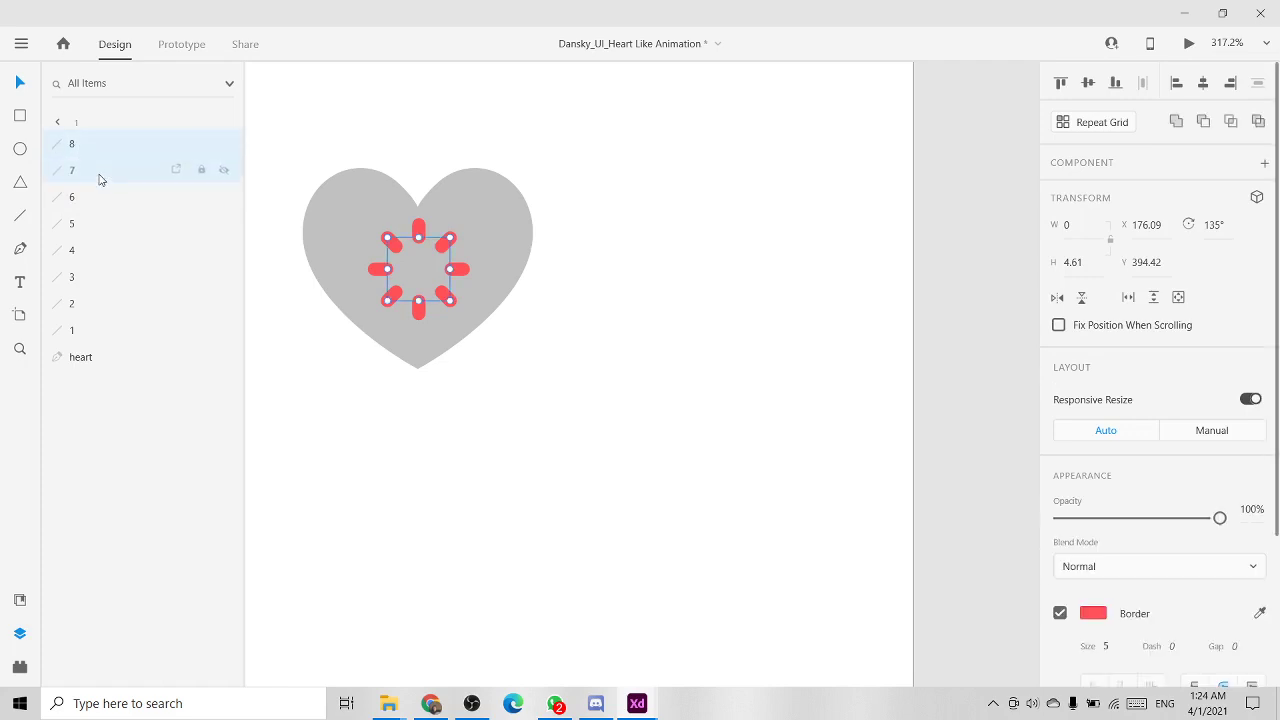
shift+click(80, 200)
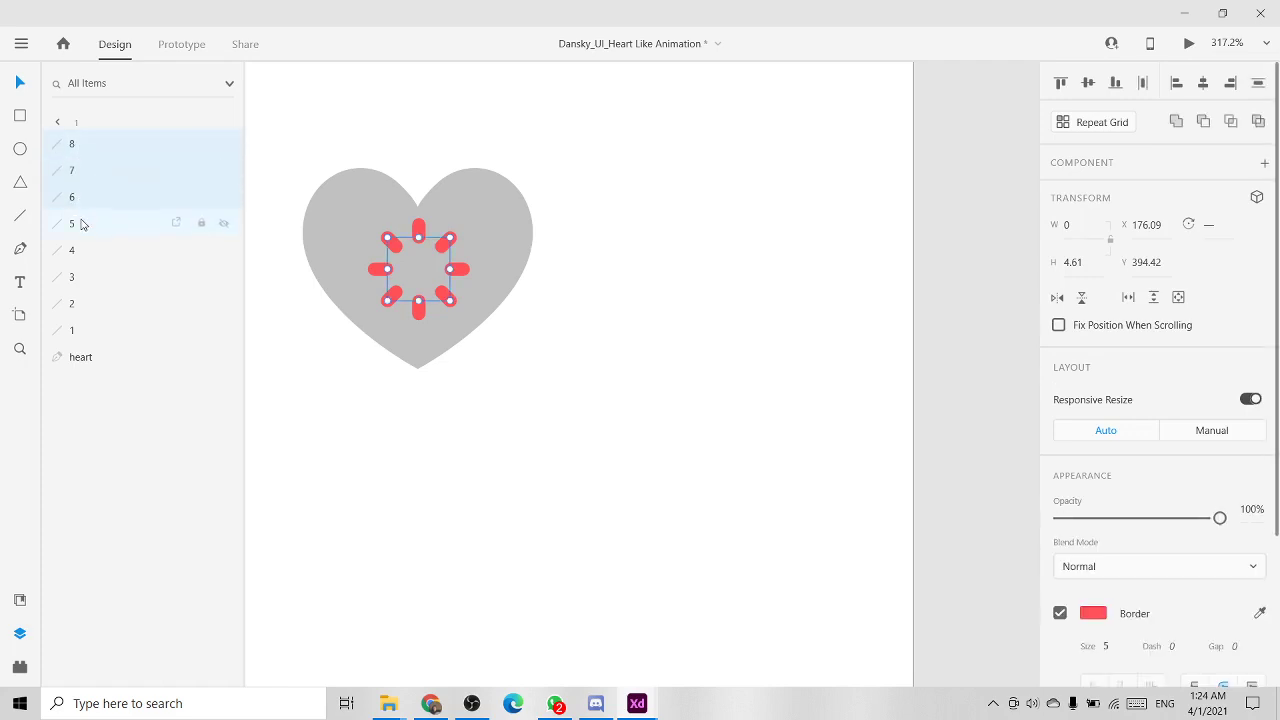
shift+click(86, 253)
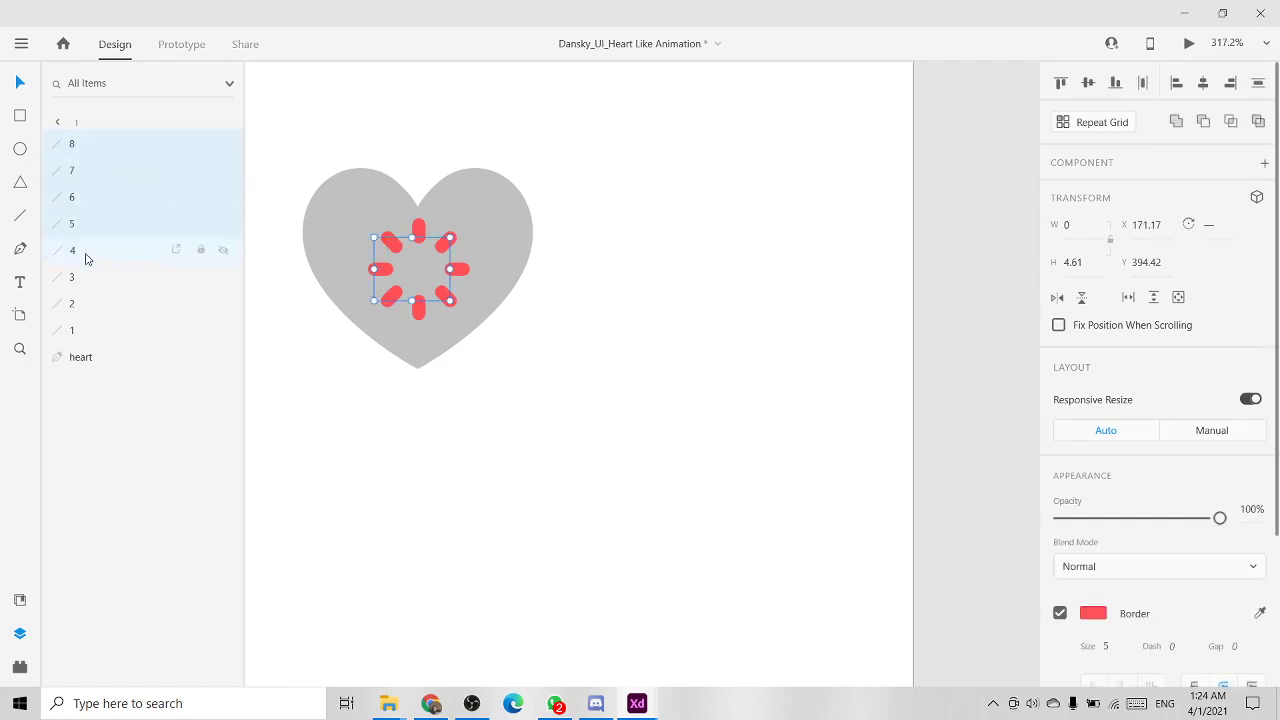
shift+click(86, 279)
shift+click(86, 307)
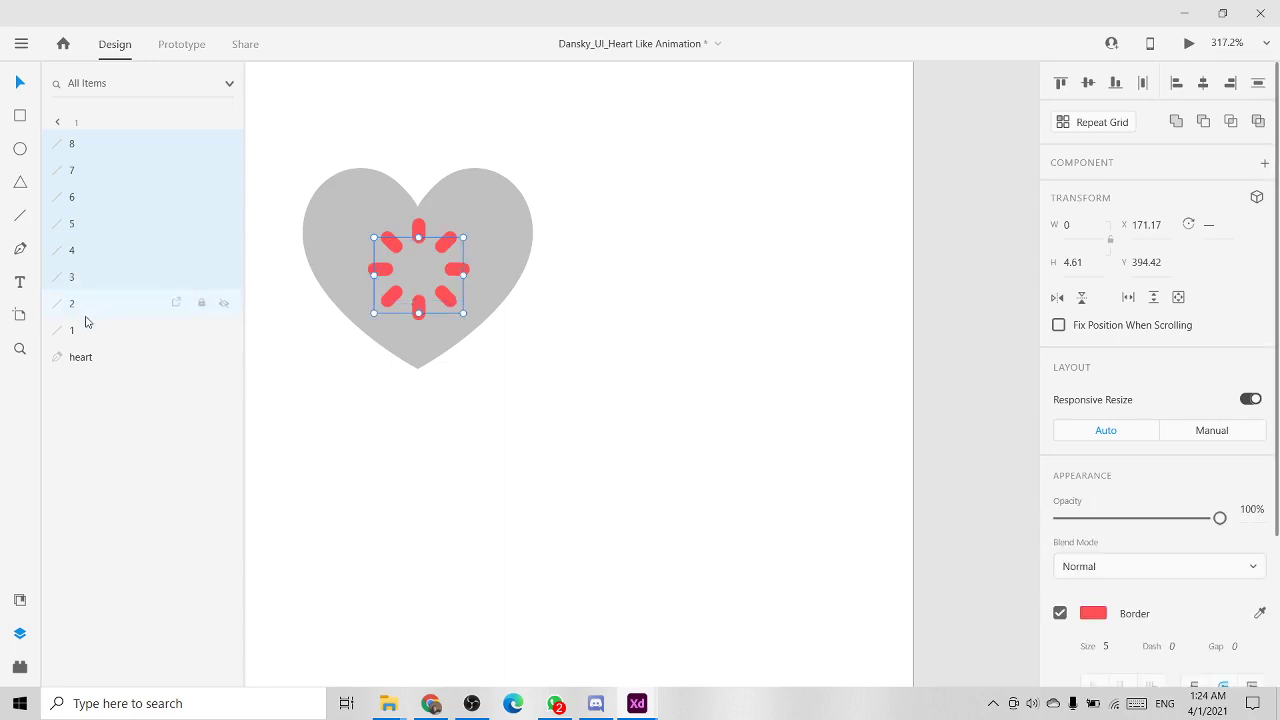
shift+click(86, 331)
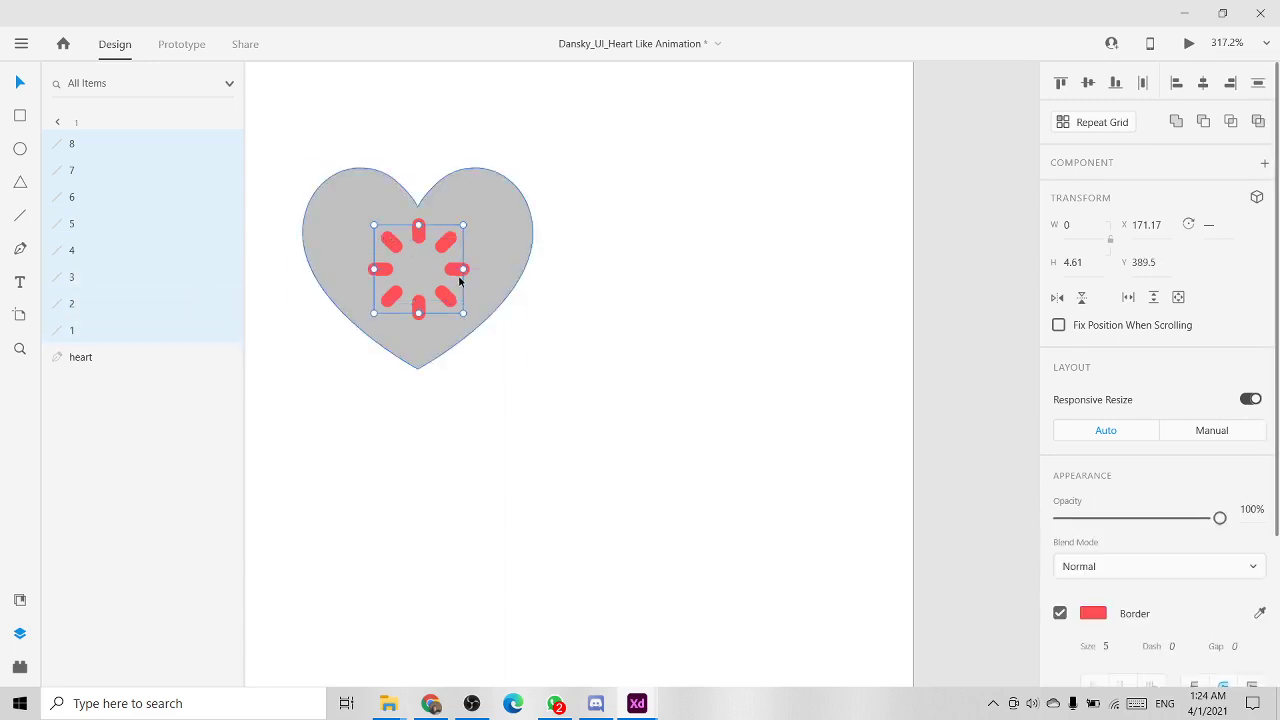
scroll(458, 275, up, 5)
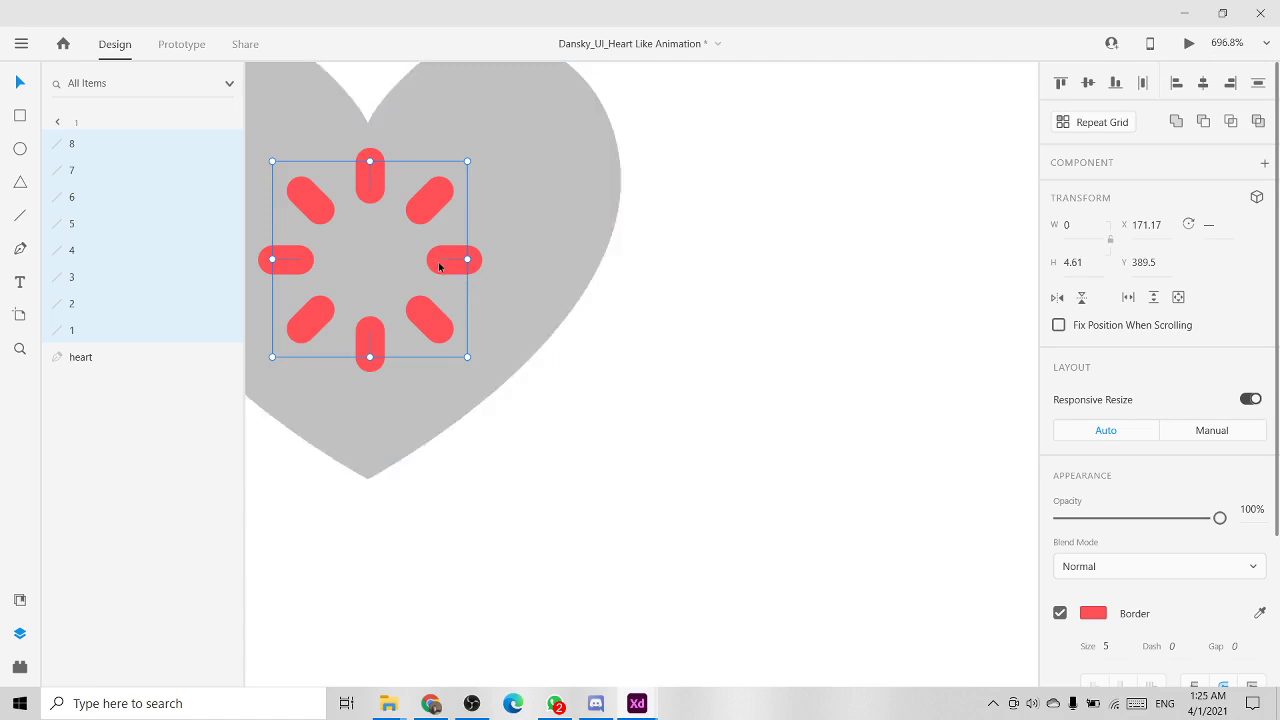
drag(437, 260, 536, 272)
key(ctrl+z)
scroll(535, 270, down, 5)
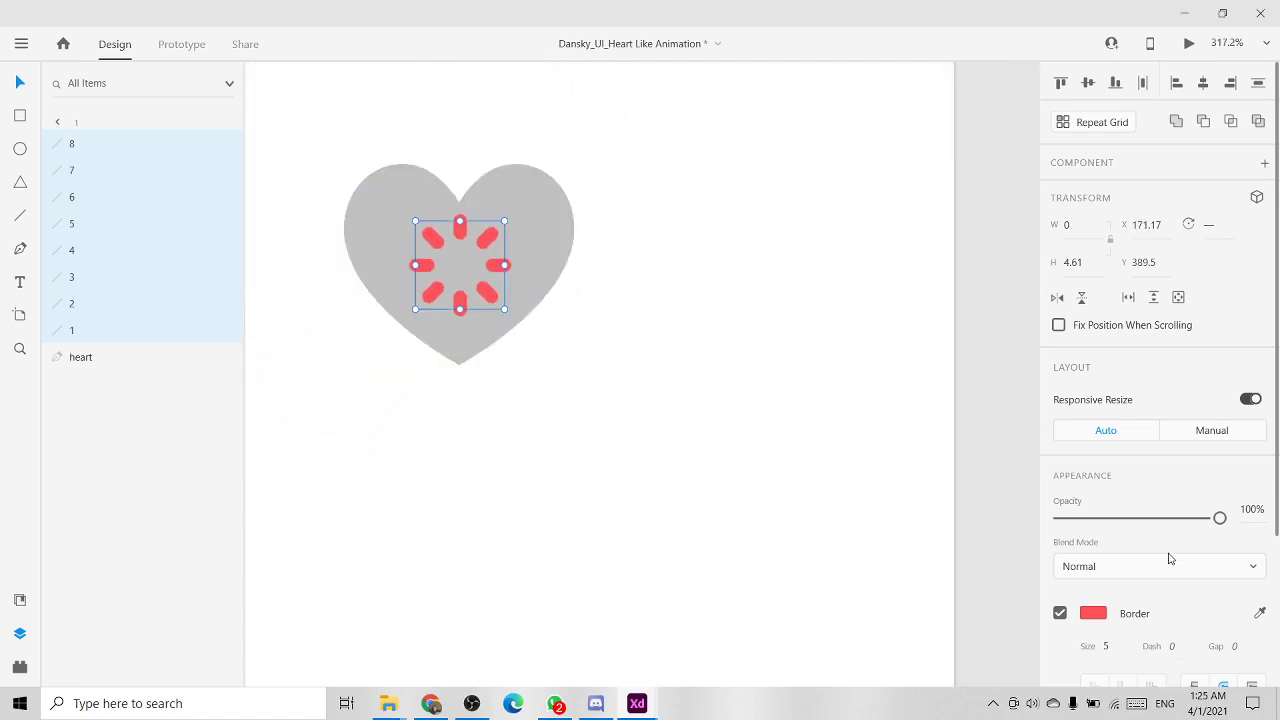
drag(1219, 517, 953, 511)
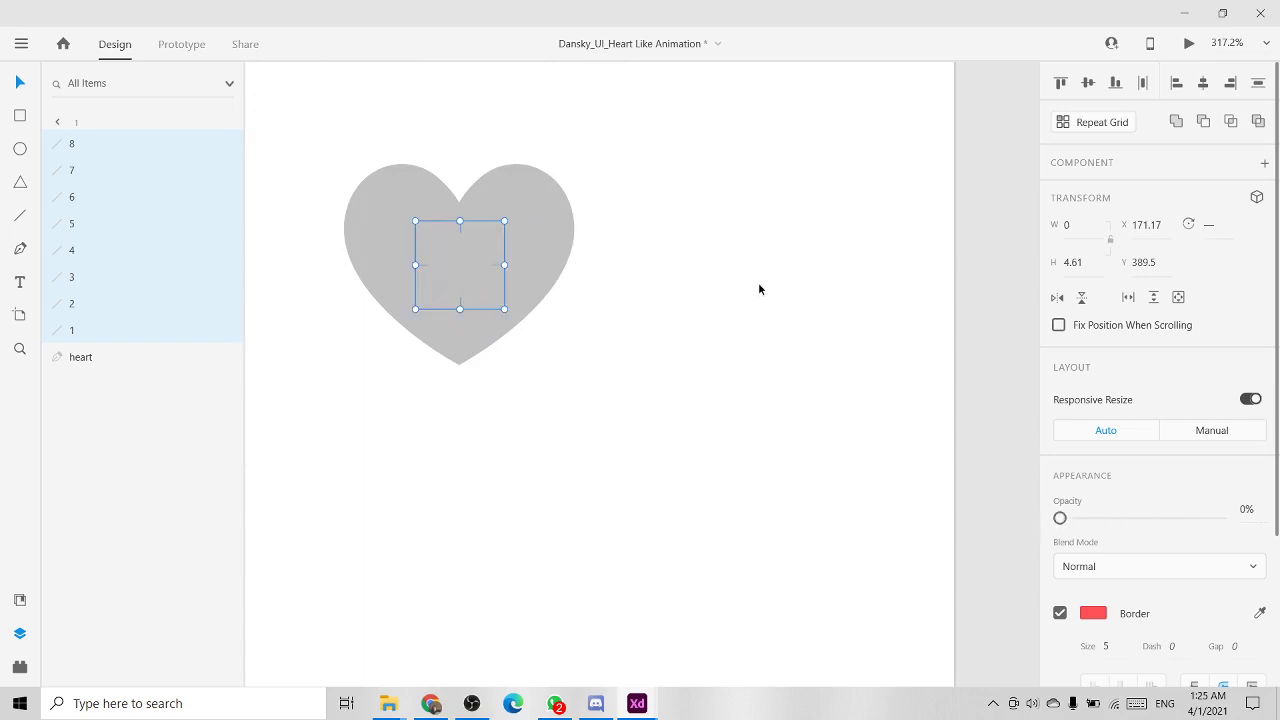
click(725, 286)
scroll(725, 286, down, 5)
drag(854, 277, 549, 294)
scroll(654, 287, down, 3)
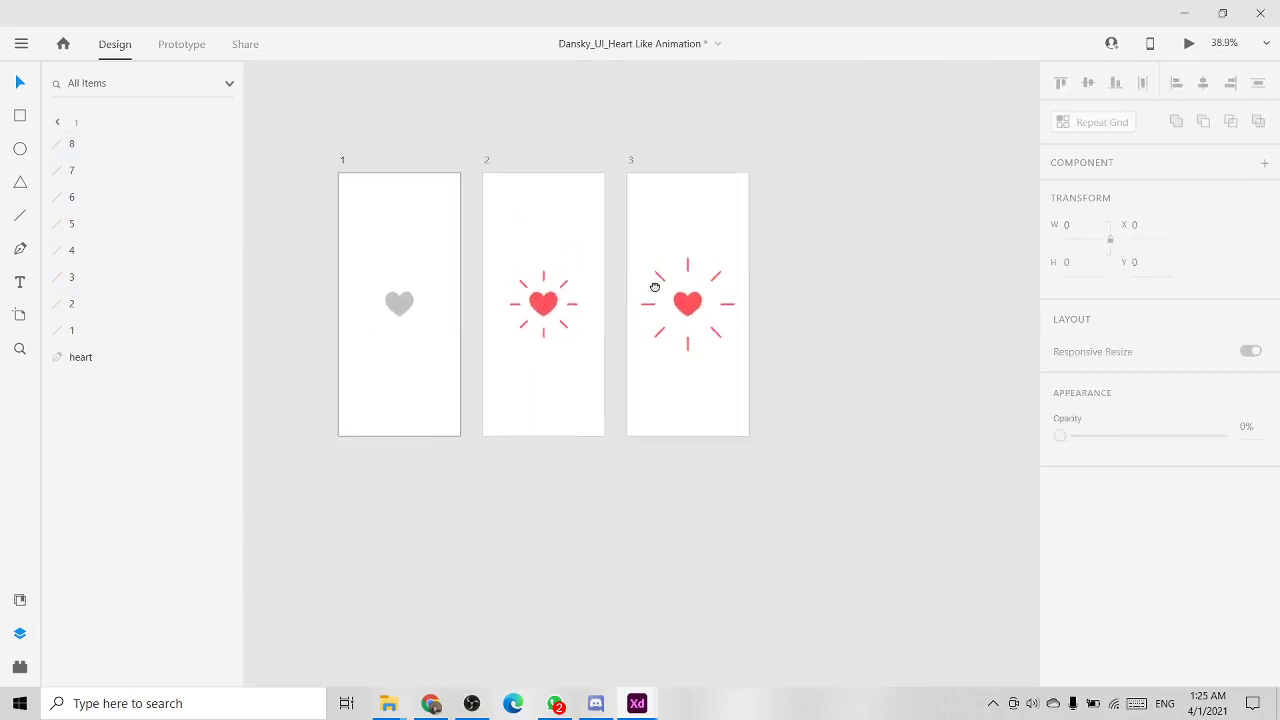
drag(654, 287, 608, 292)
scroll(606, 305, up, 8)
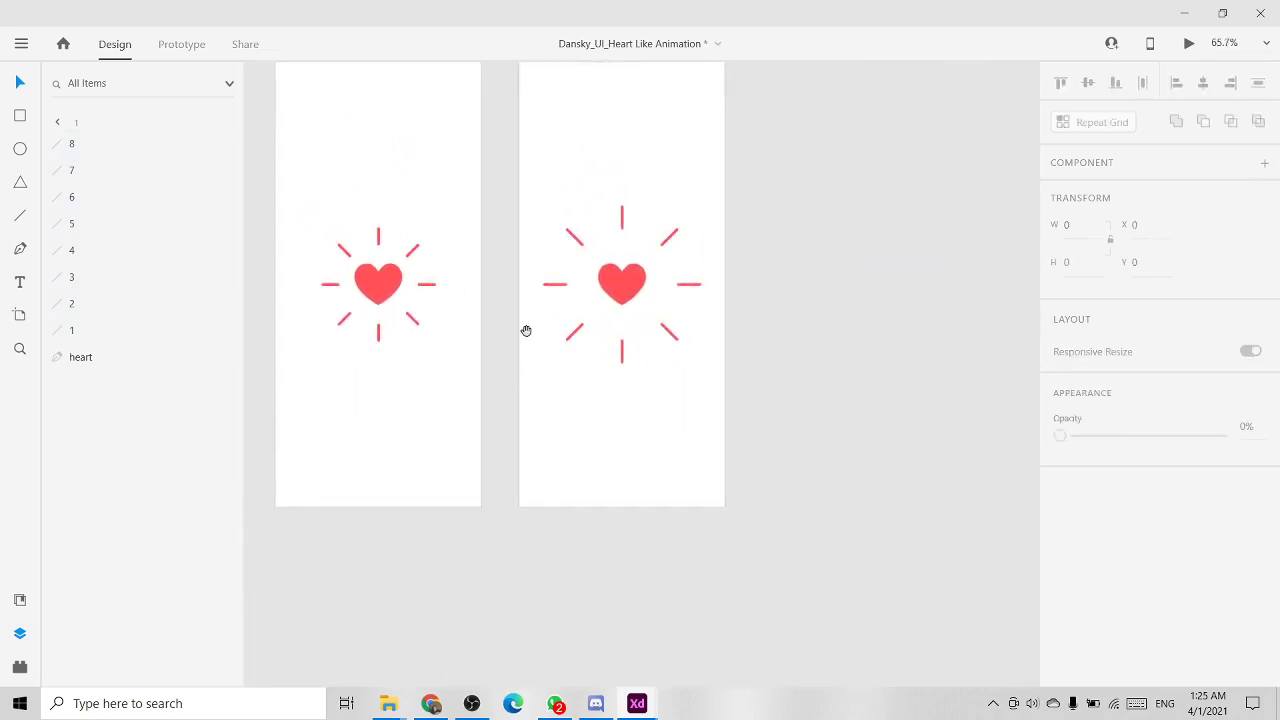
click(659, 245)
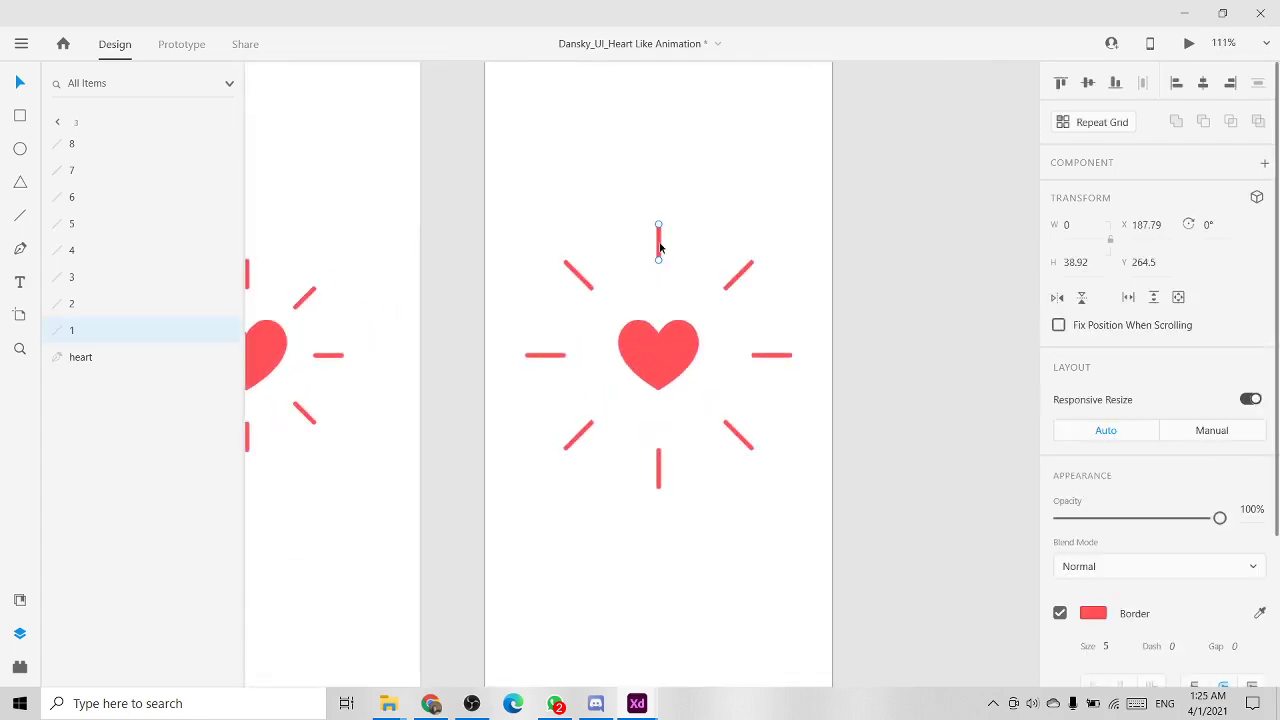
shift+click(735, 280)
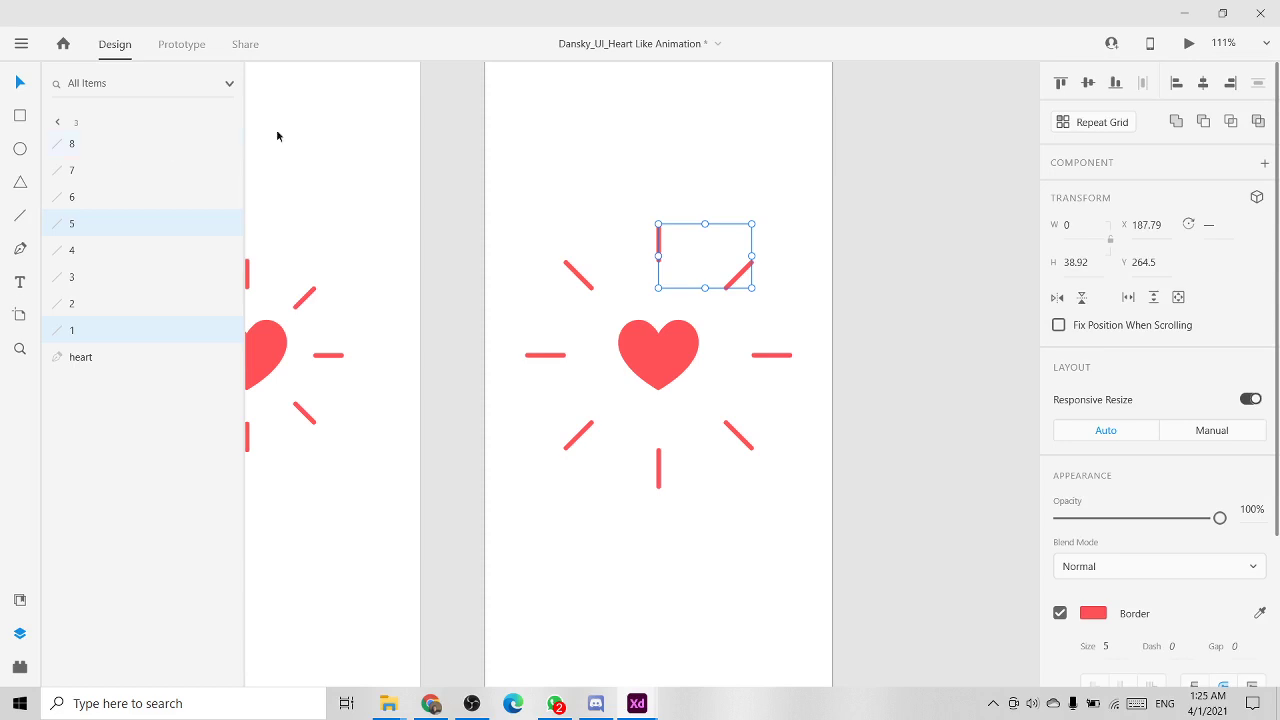
click(577, 129)
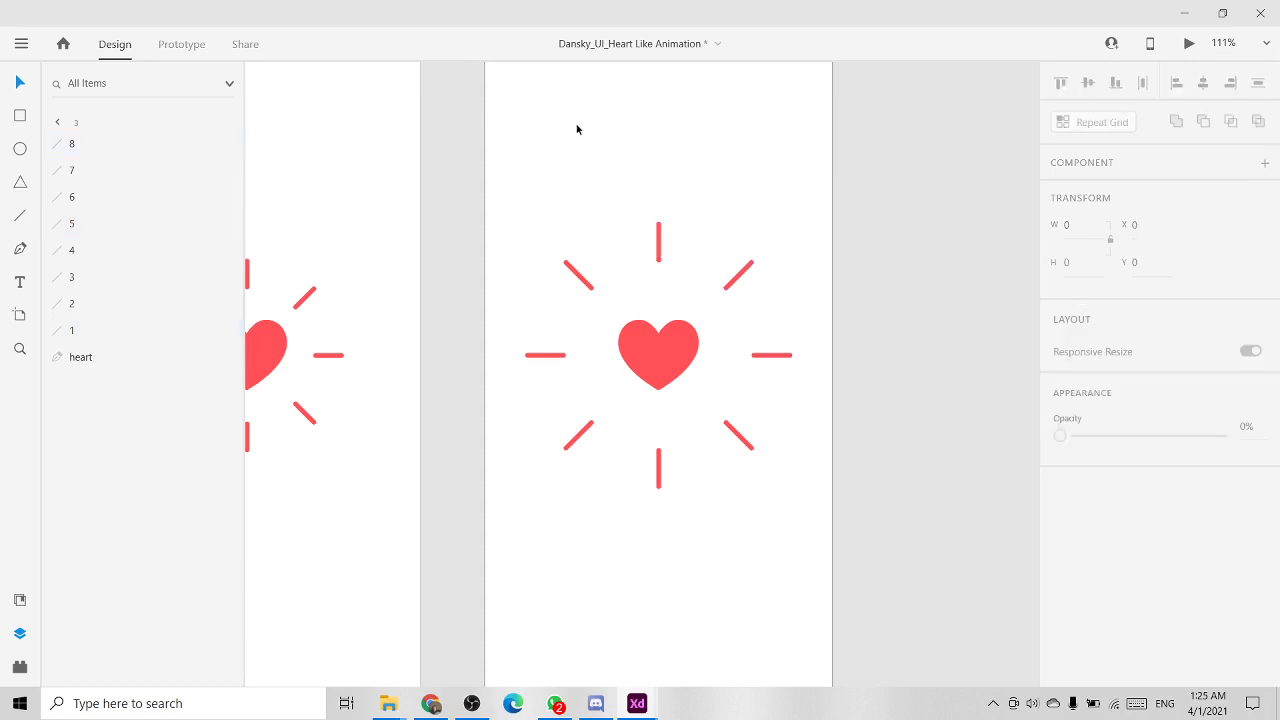
Step: Select burst lines 2 to 8 on artboard 3 and lower their opacity to 0%
click(82, 148)
shift+click(85, 172)
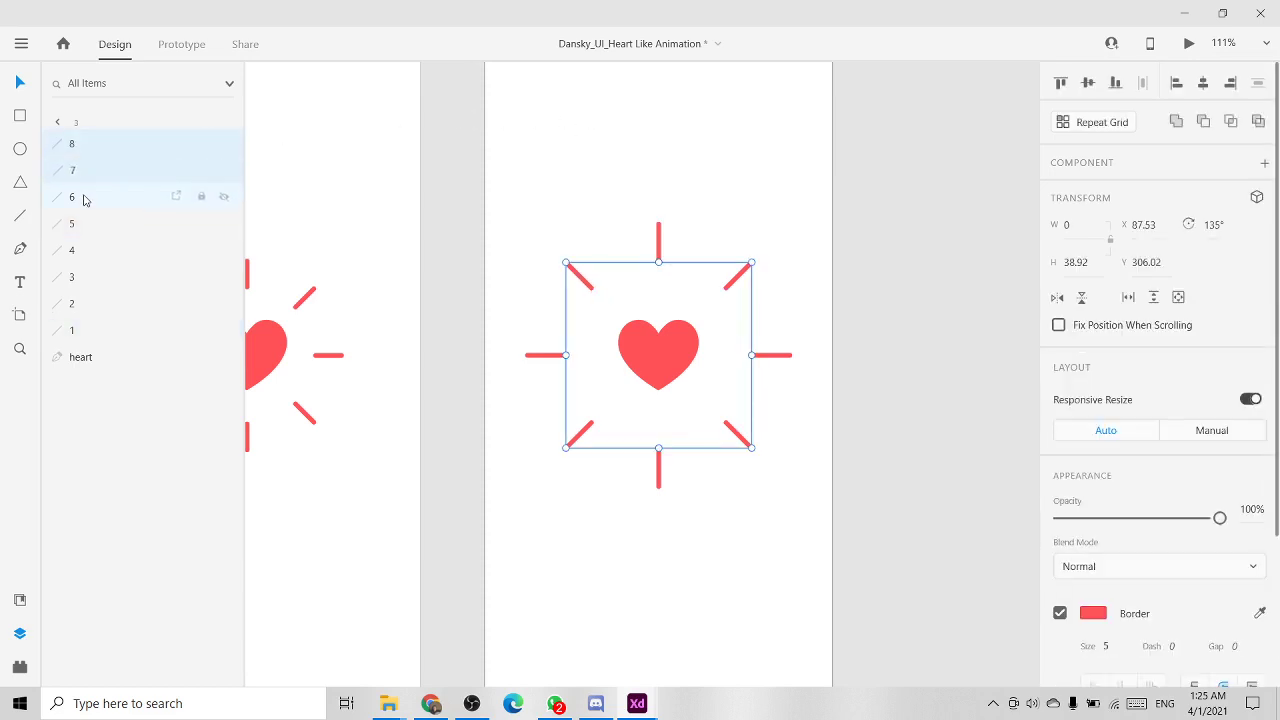
shift+click(86, 199)
shift+click(87, 224)
shift+click(88, 250)
shift+click(89, 277)
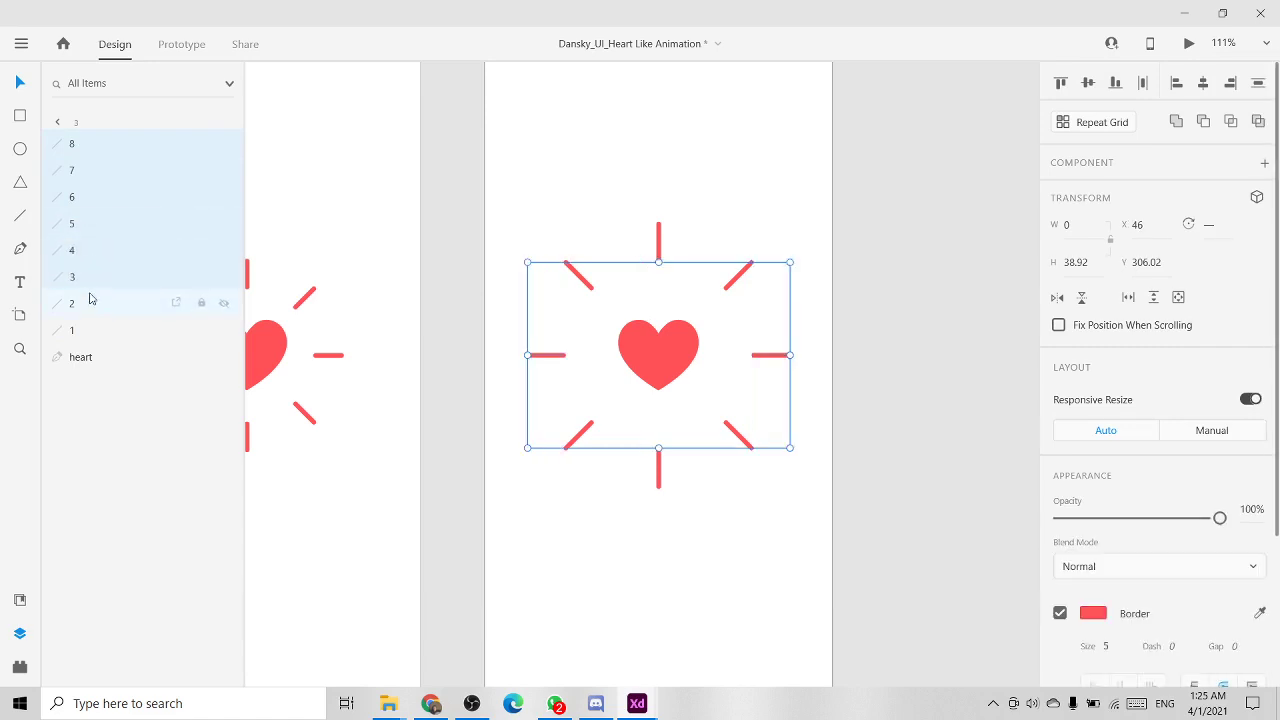
shift+click(89, 329)
shift+click(97, 304)
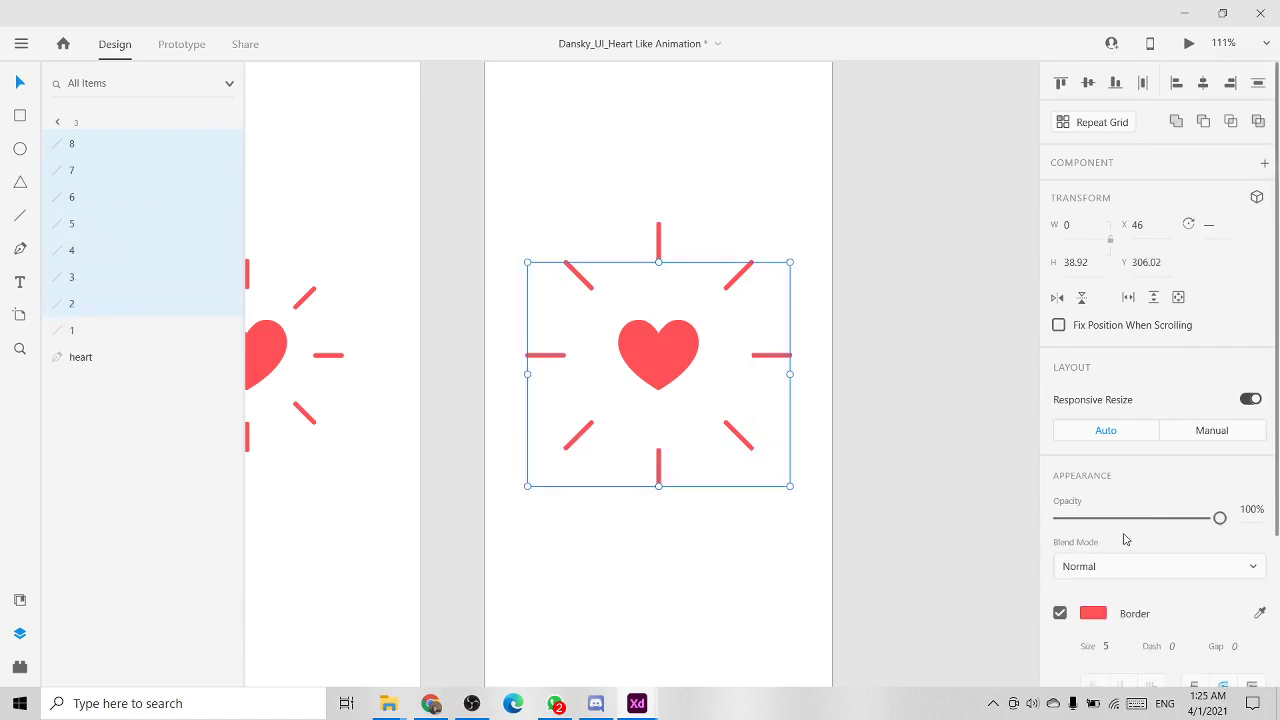
drag(1219, 517, 1045, 522)
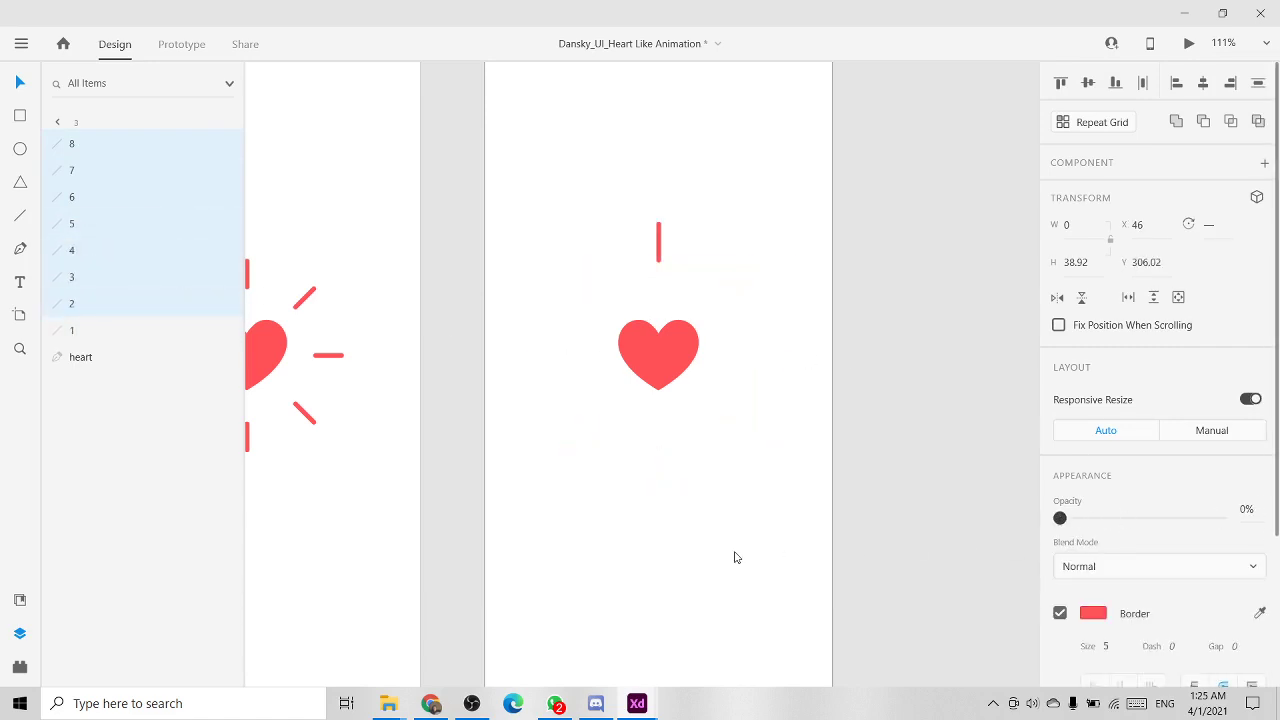
Step: Lower the opacity of burst line 1 above the heart on artboard 3 to 0% and check the animation in the preview
click(663, 250)
click(659, 242)
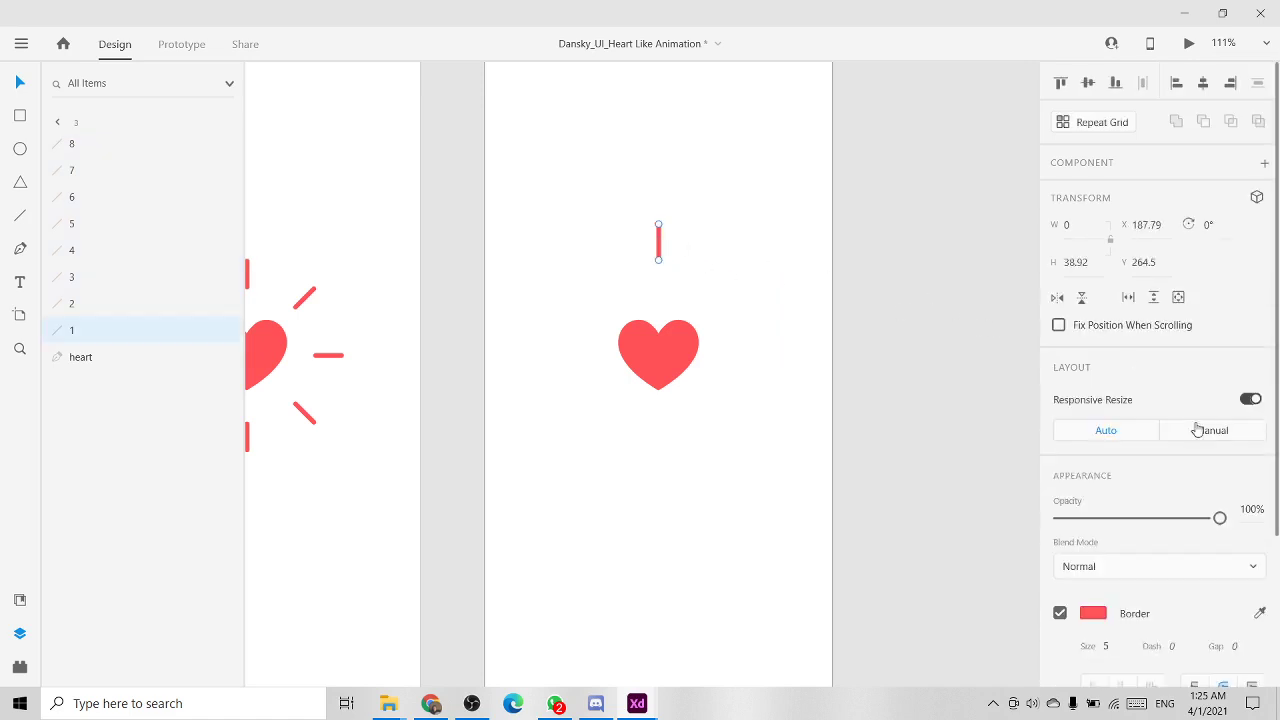
drag(1157, 520, 1050, 520)
key(ctrl+0)
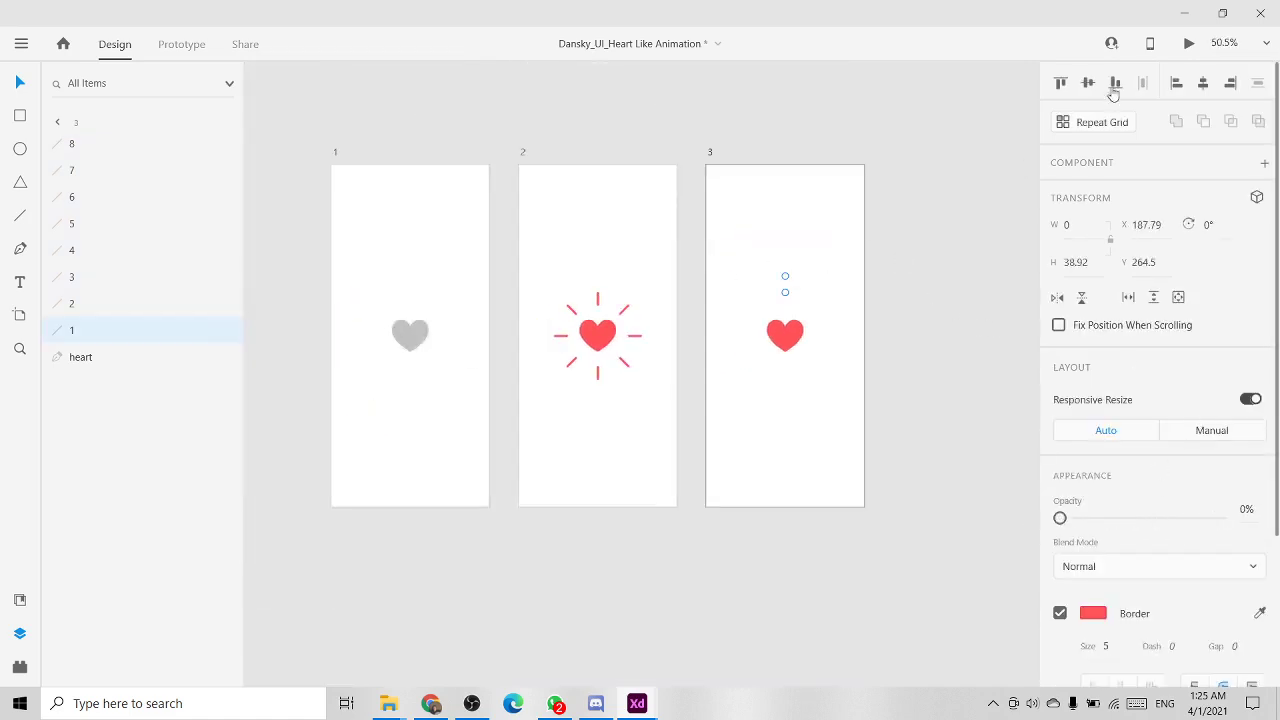
click(1188, 43)
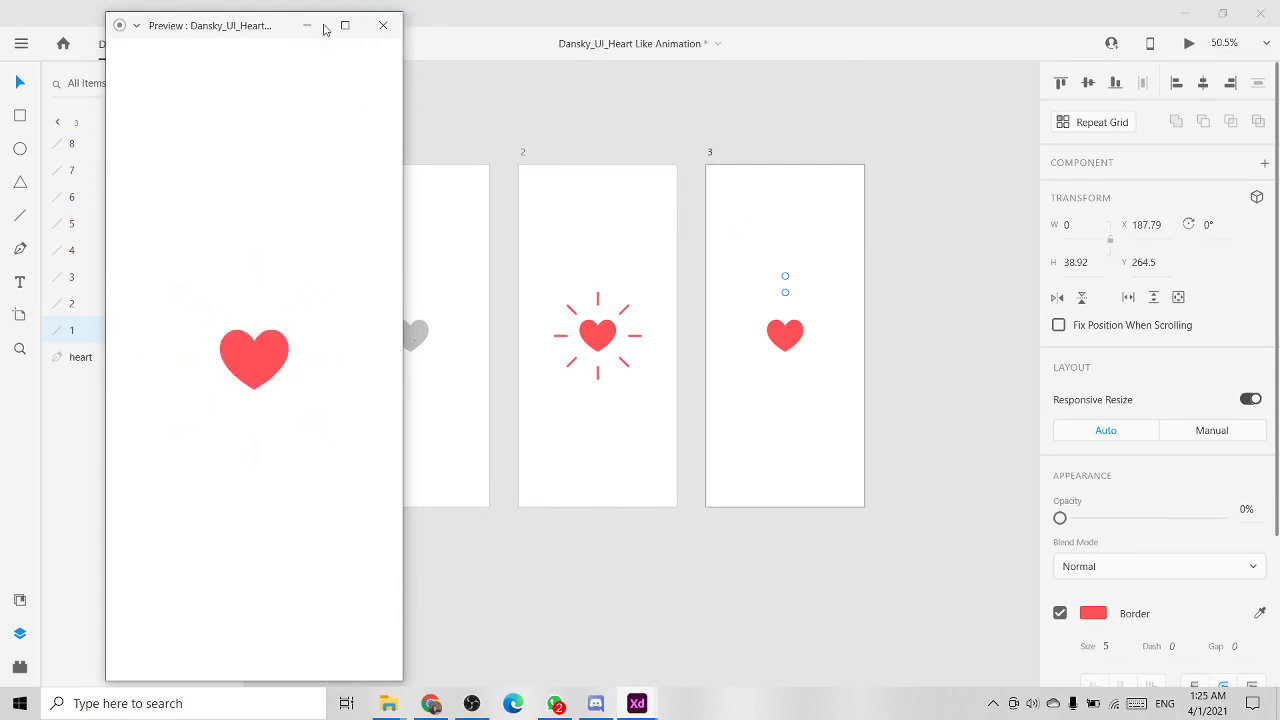
click(383, 25)
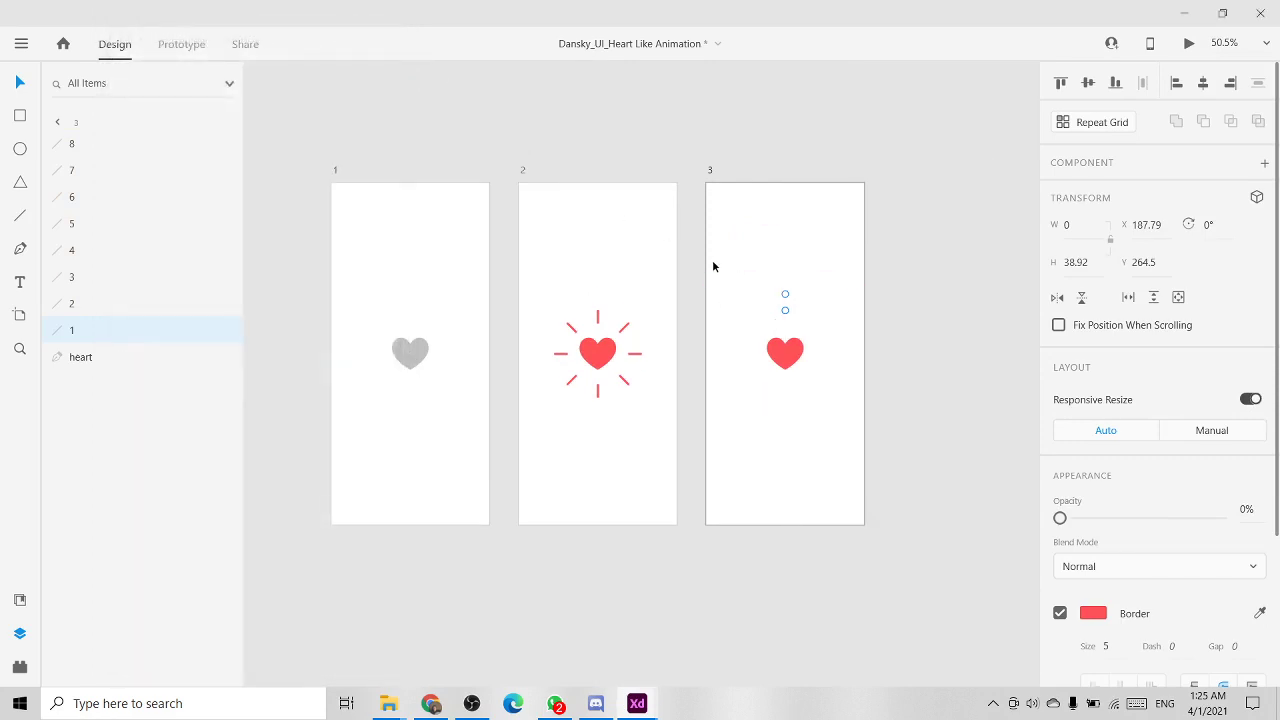
Step: In Prototype mode, set the easing of the link from artboard 3 to artboard 1 to Ease Out and preview the animation
click(903, 234)
click(182, 50)
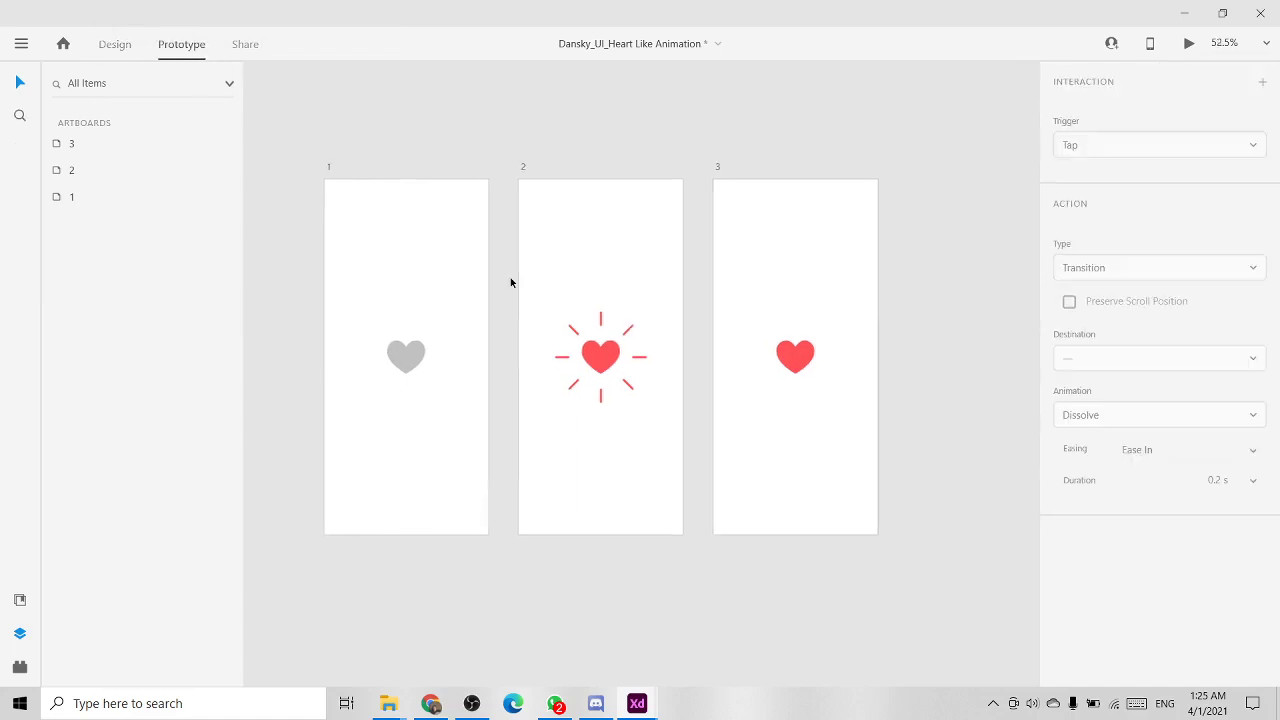
scroll(511, 277, up, 2)
click(828, 229)
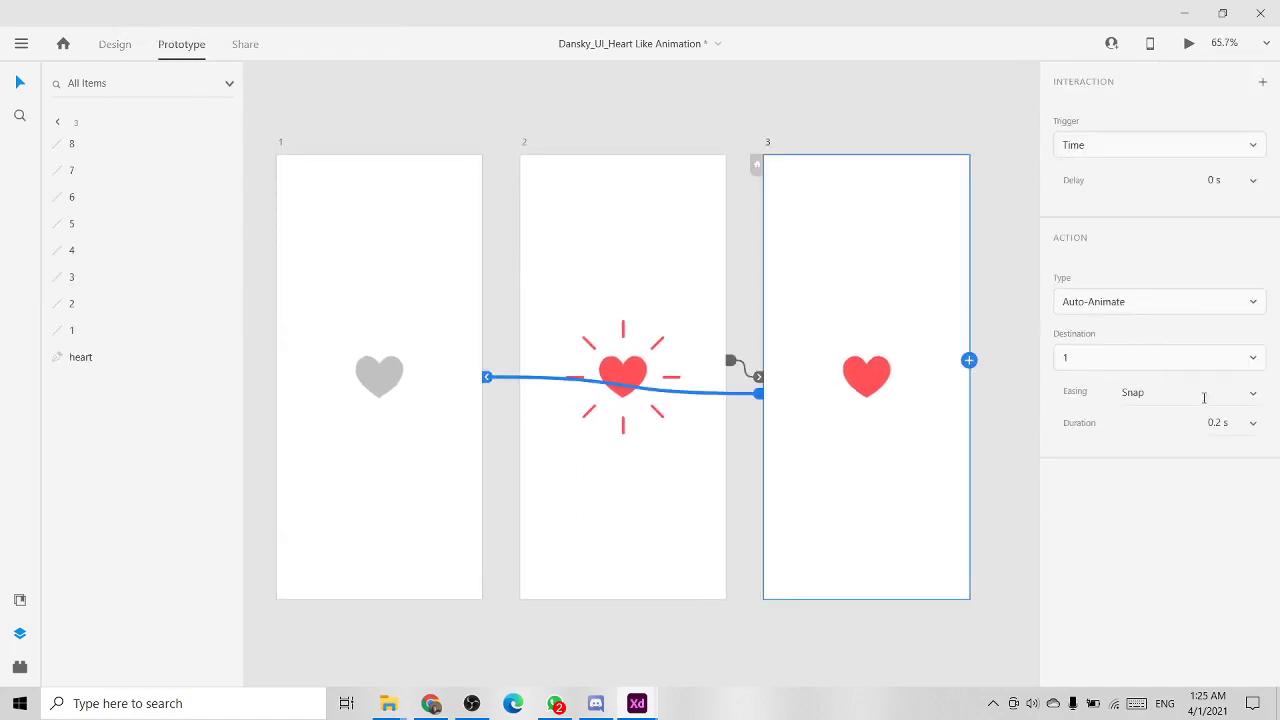
click(1250, 400)
click(1252, 395)
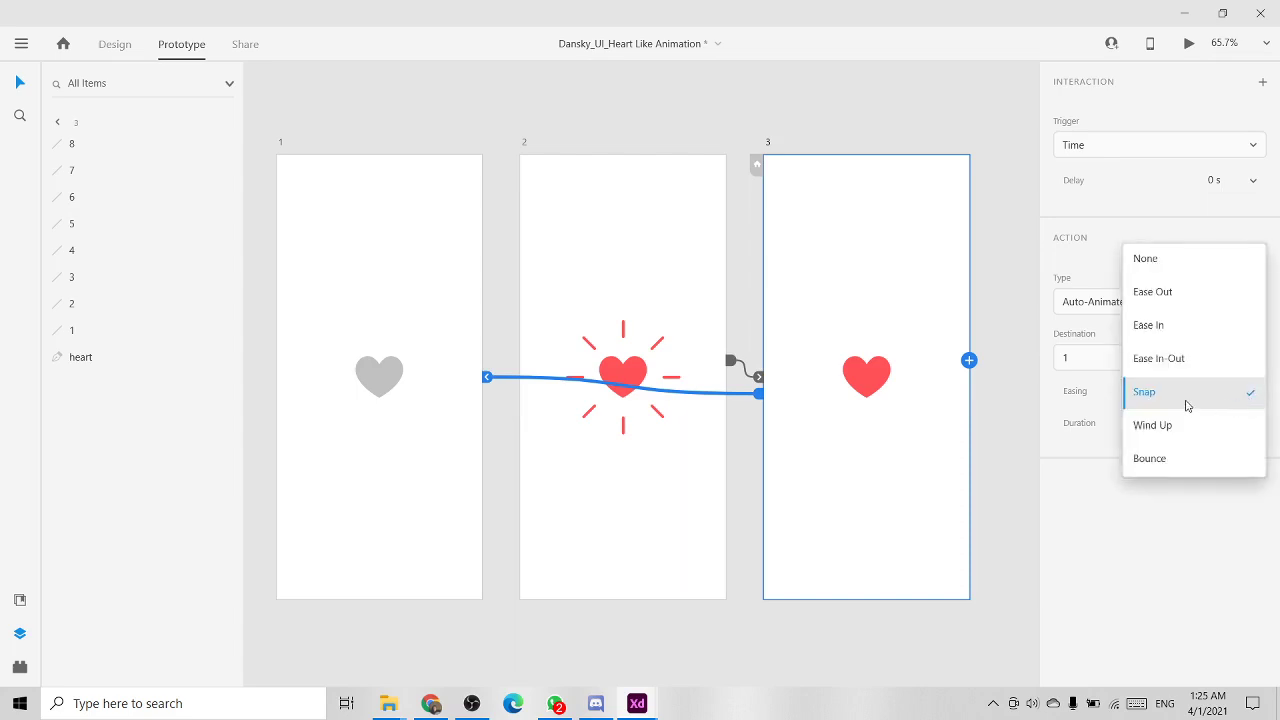
click(1178, 292)
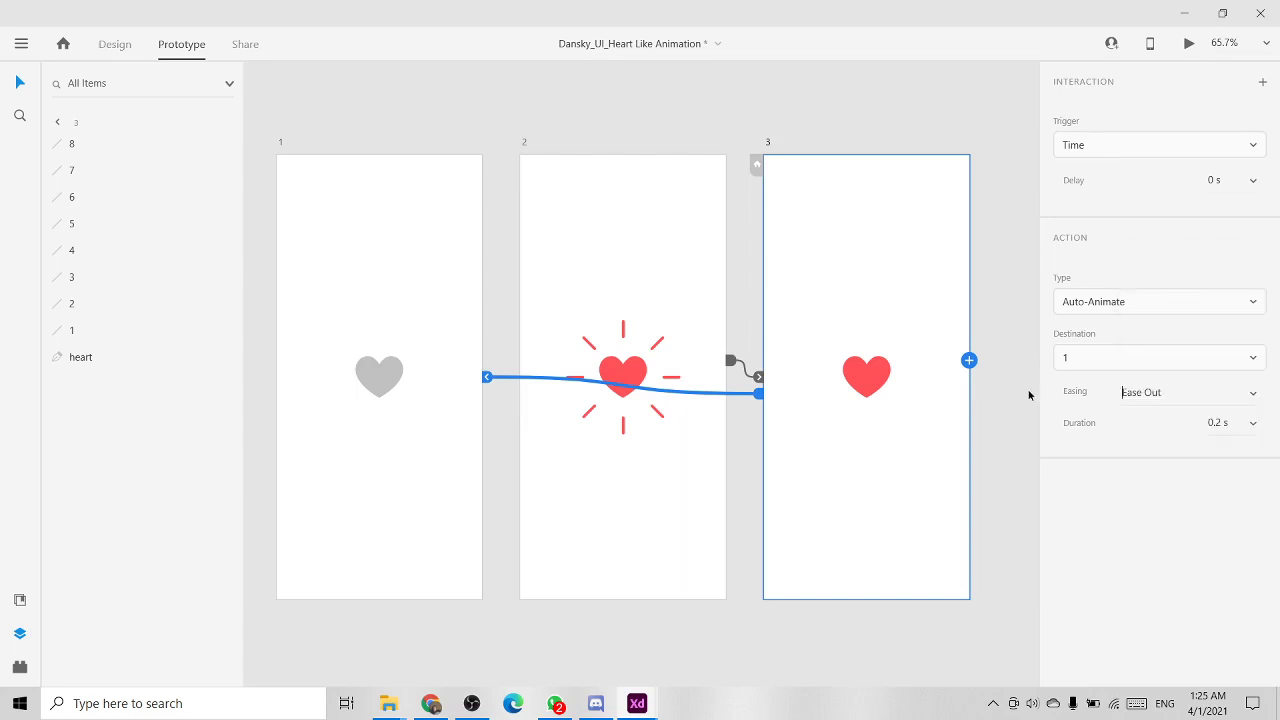
click(1026, 397)
click(1189, 43)
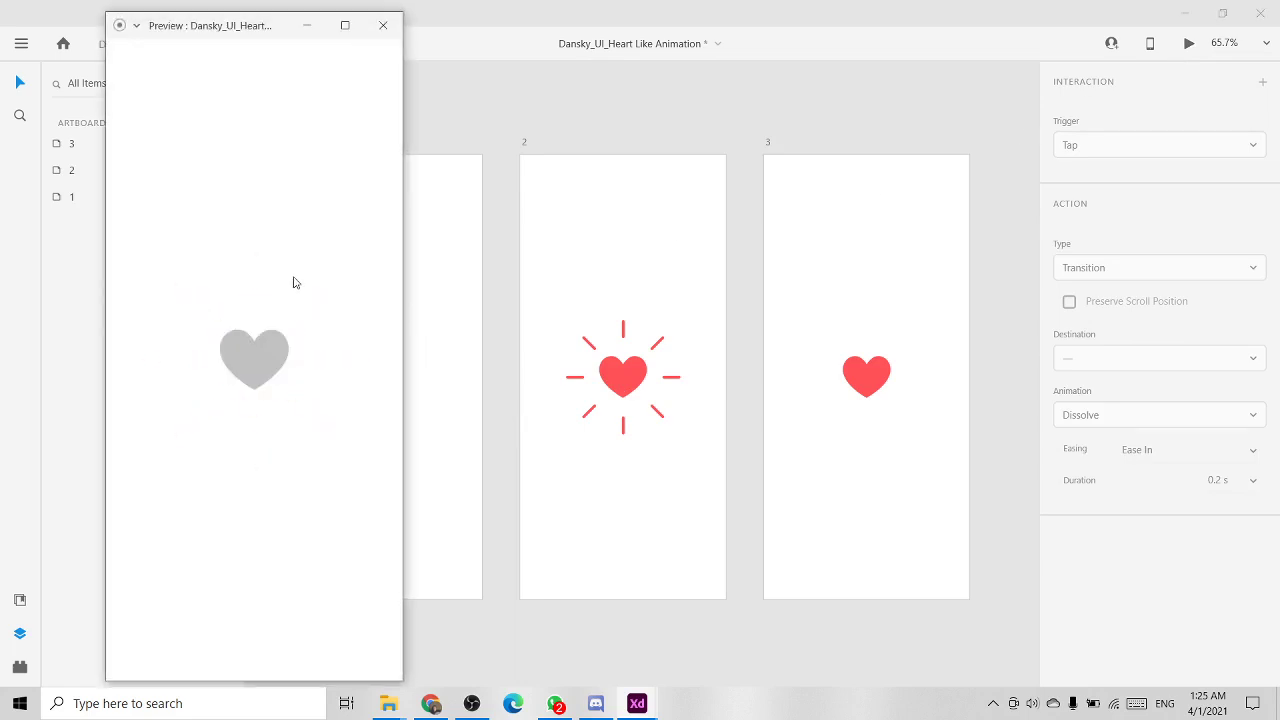
click(383, 25)
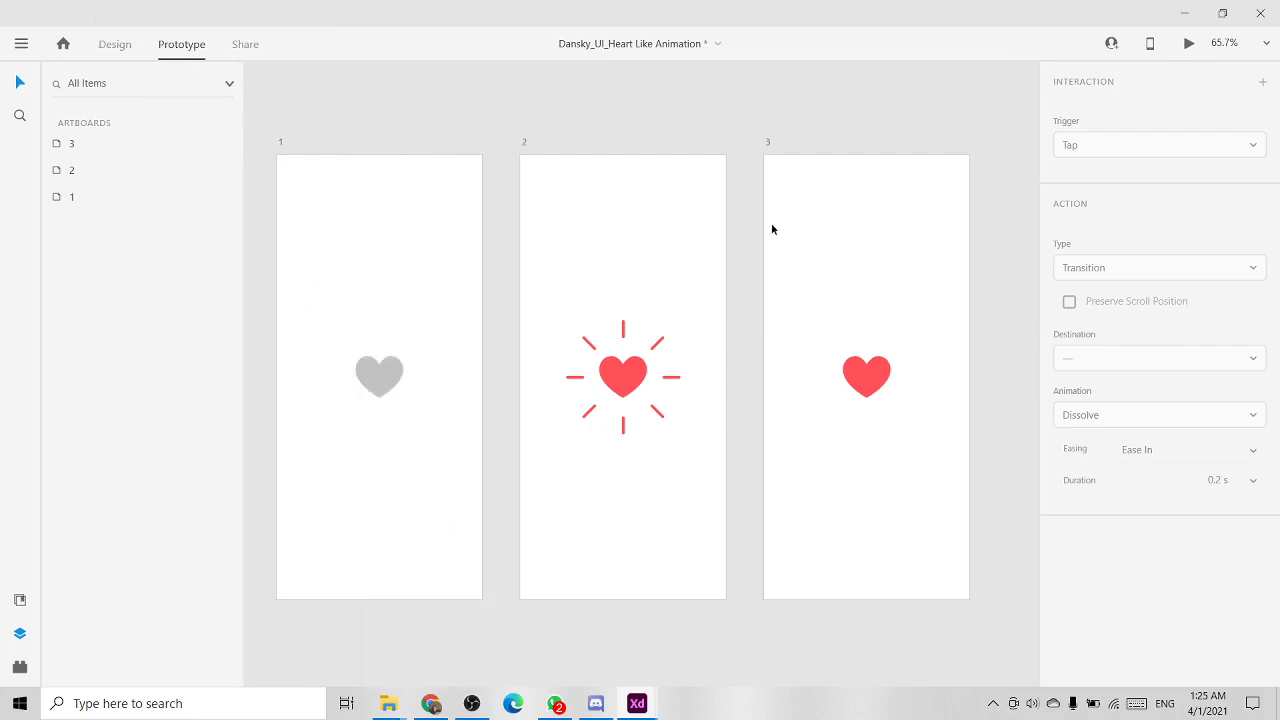
Step: Change the trigger of the link from artboard 3 to artboard 1 to Tap and deselect the artboard
click(936, 300)
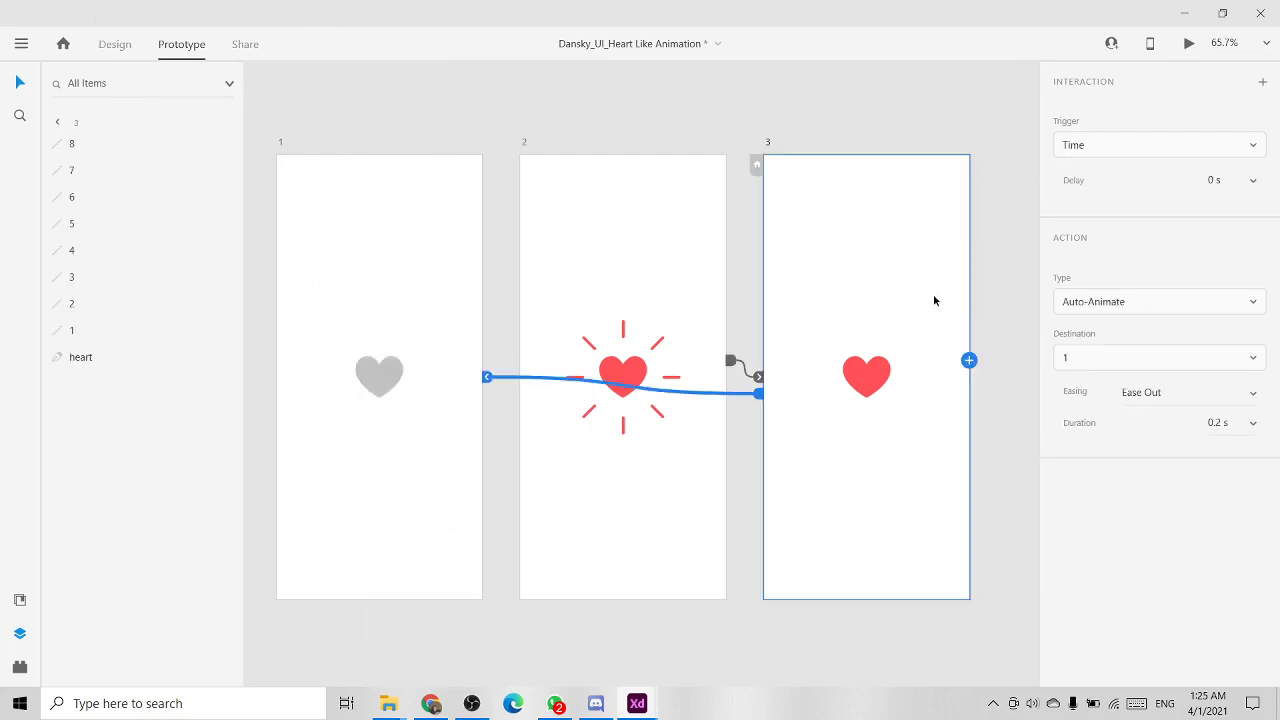
click(1114, 140)
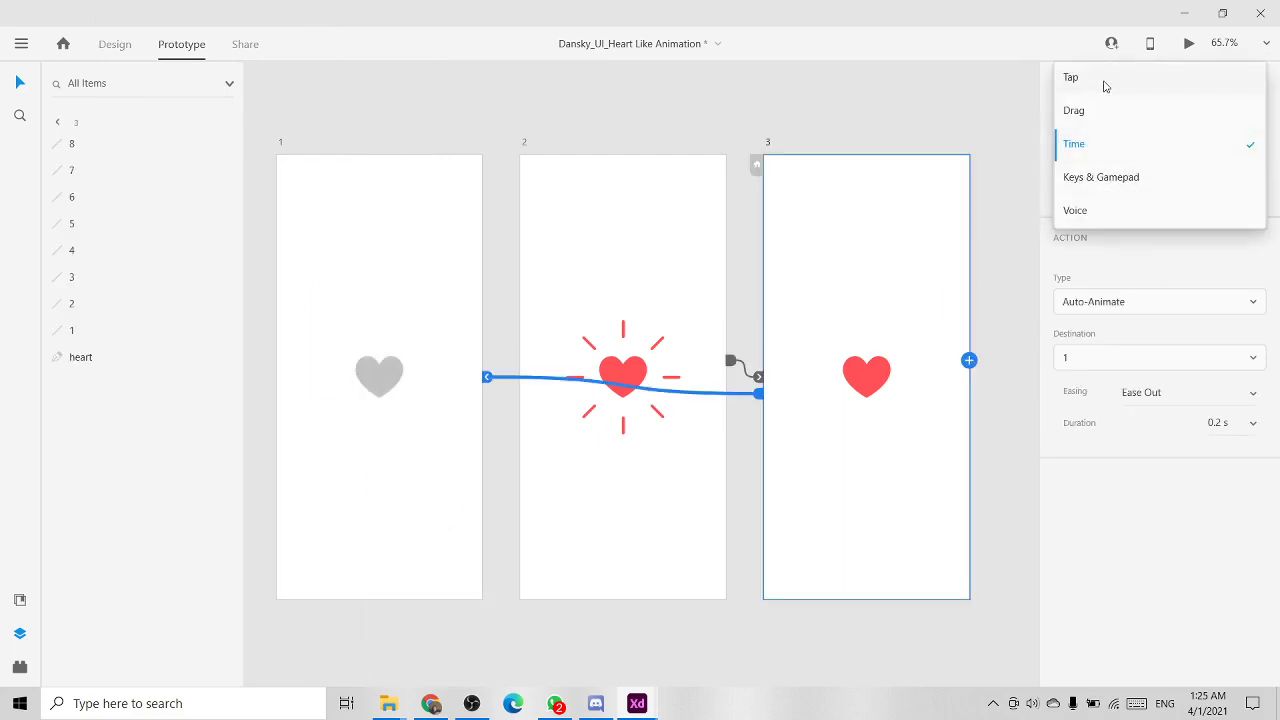
click(1106, 83)
click(950, 78)
Step: Test the tap interaction on the heart in the preview
click(1186, 44)
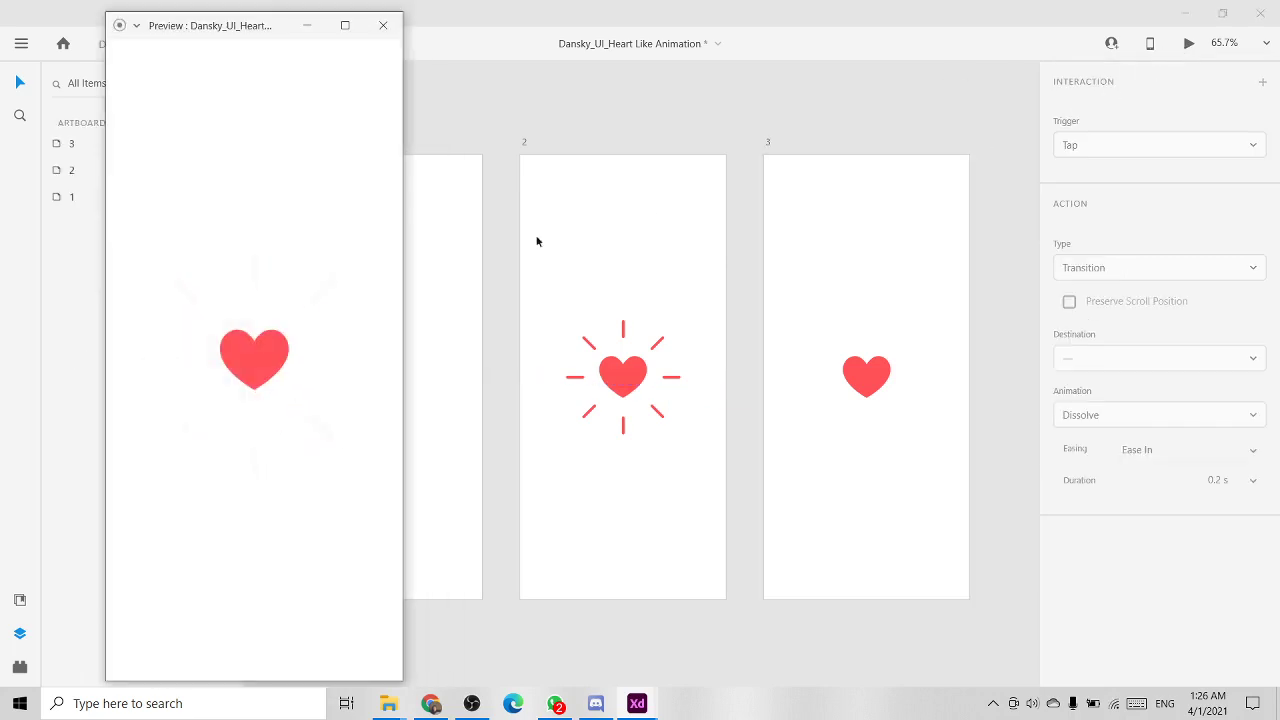
click(252, 375)
click(252, 375)
click(266, 364)
click(308, 31)
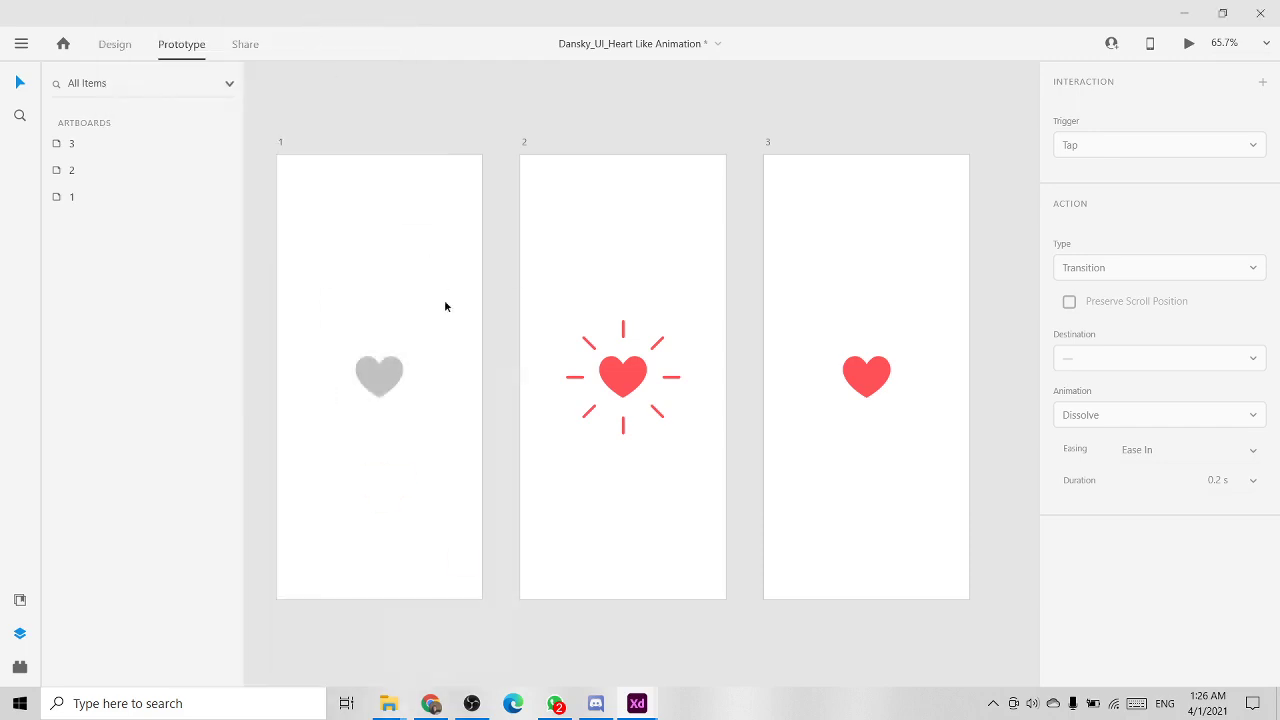
Step: Replay the preview and examine the easing options of the link from artboard 2 to artboard 3
click(380, 382)
click(436, 73)
click(1190, 46)
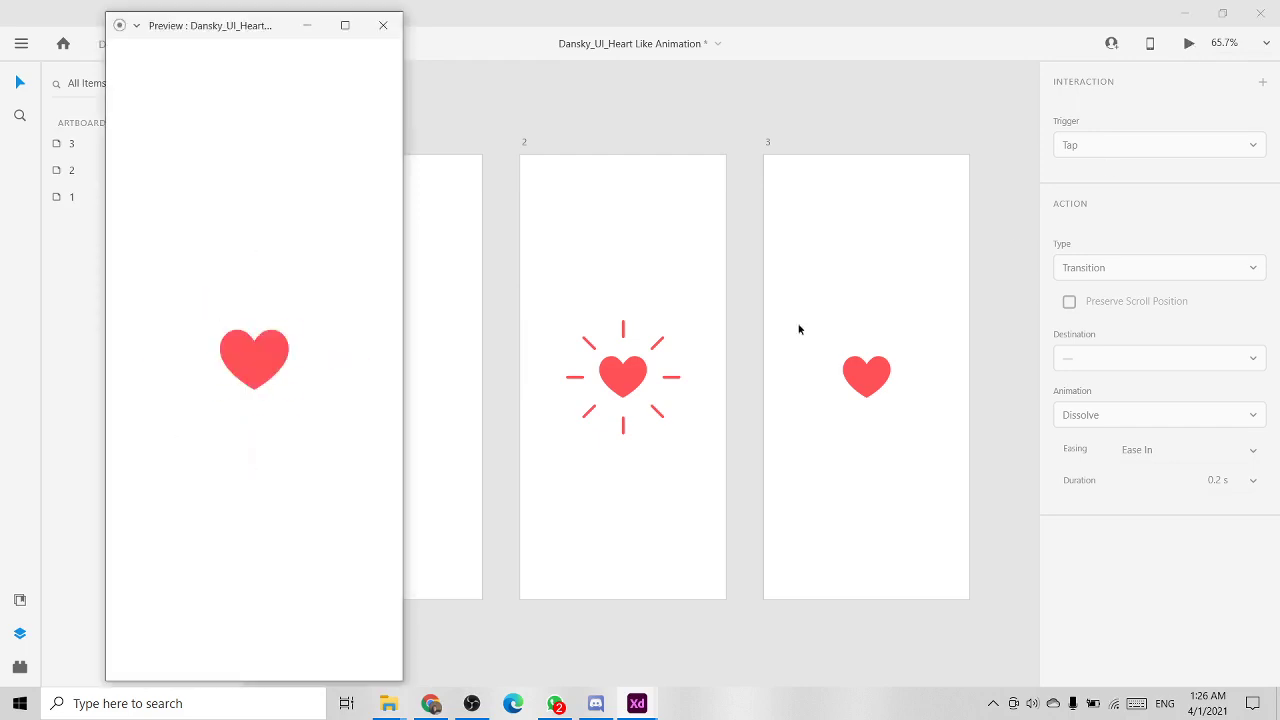
click(627, 278)
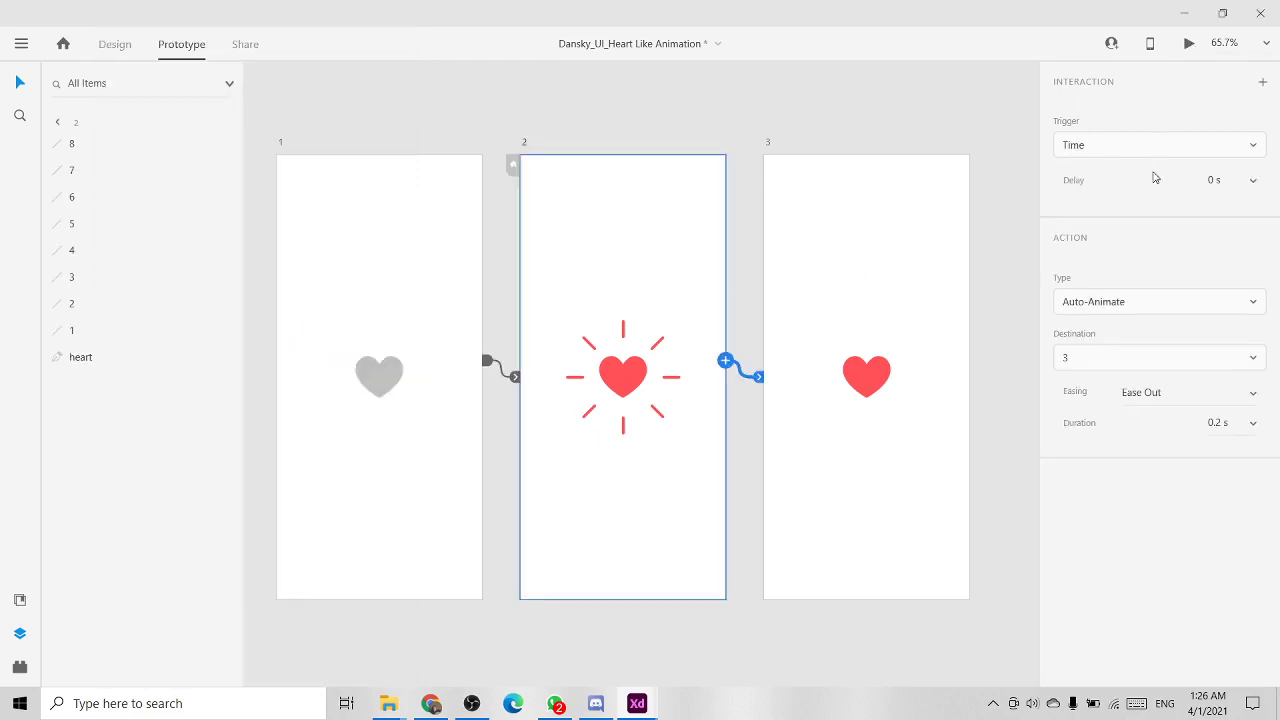
click(1248, 397)
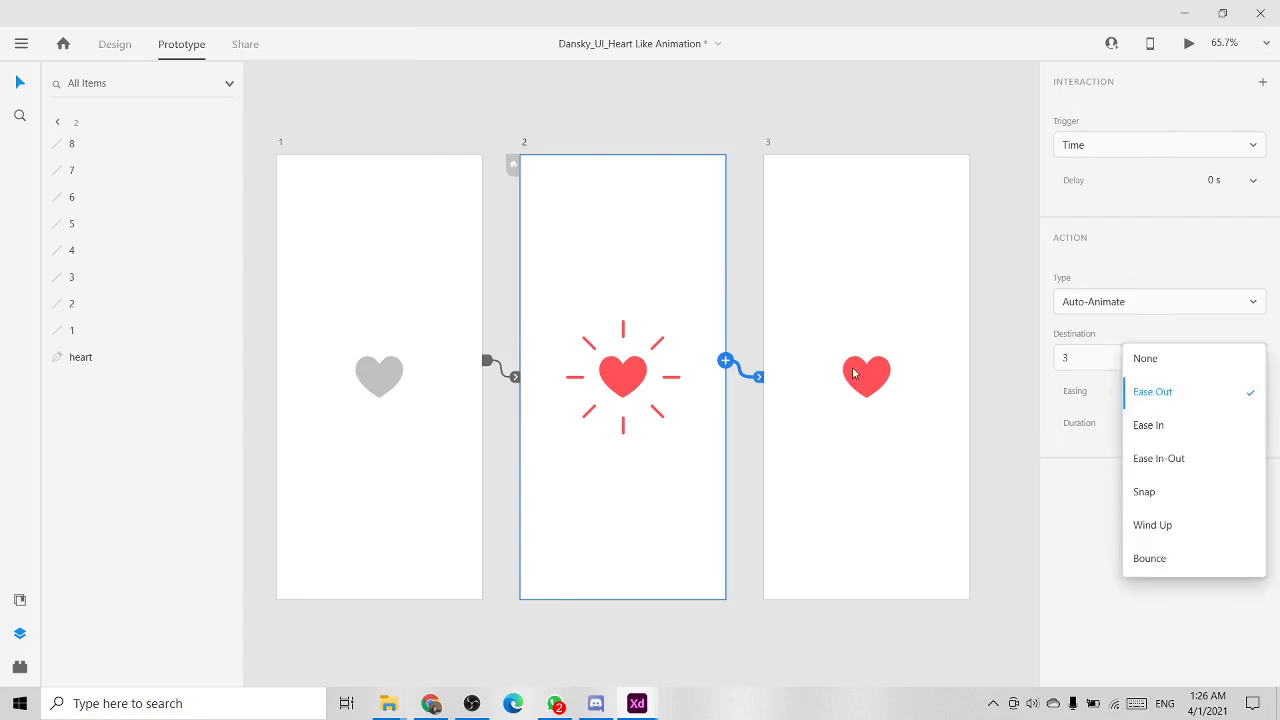
click(492, 295)
Step: Set the easing of the link from artboard 1 to artboard 2 to None and check the animation in the preview
click(419, 271)
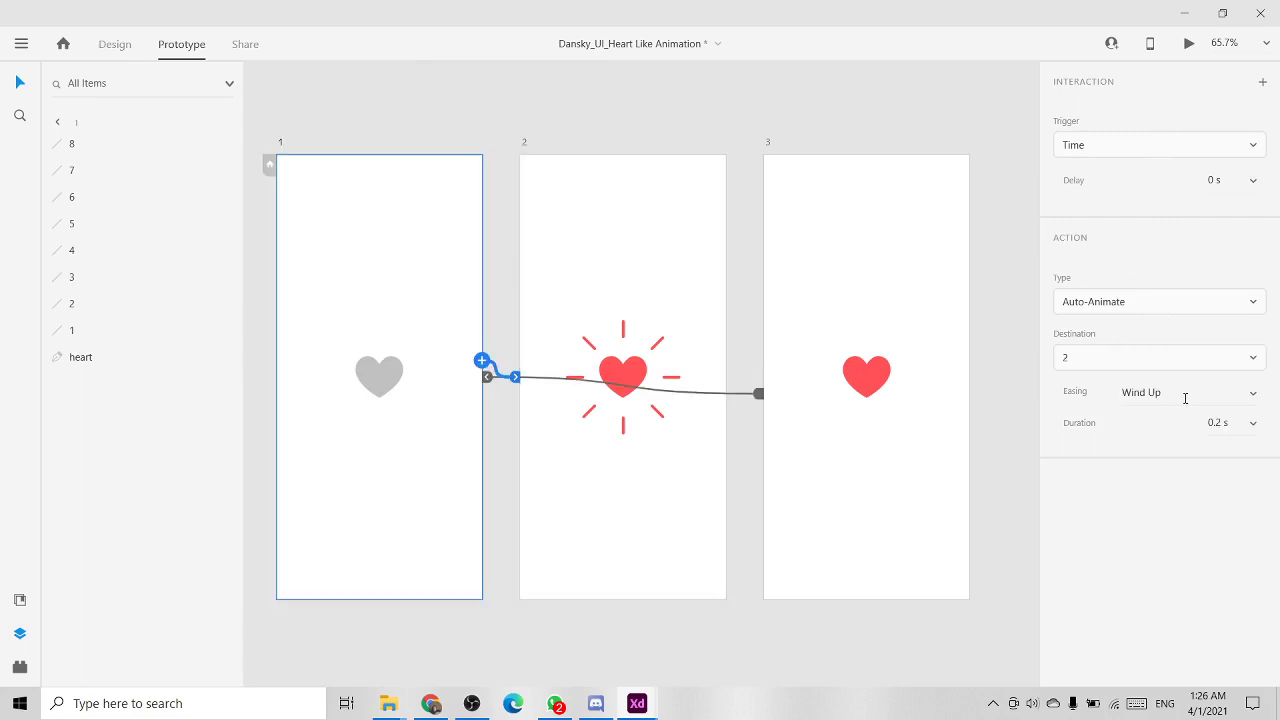
click(1245, 398)
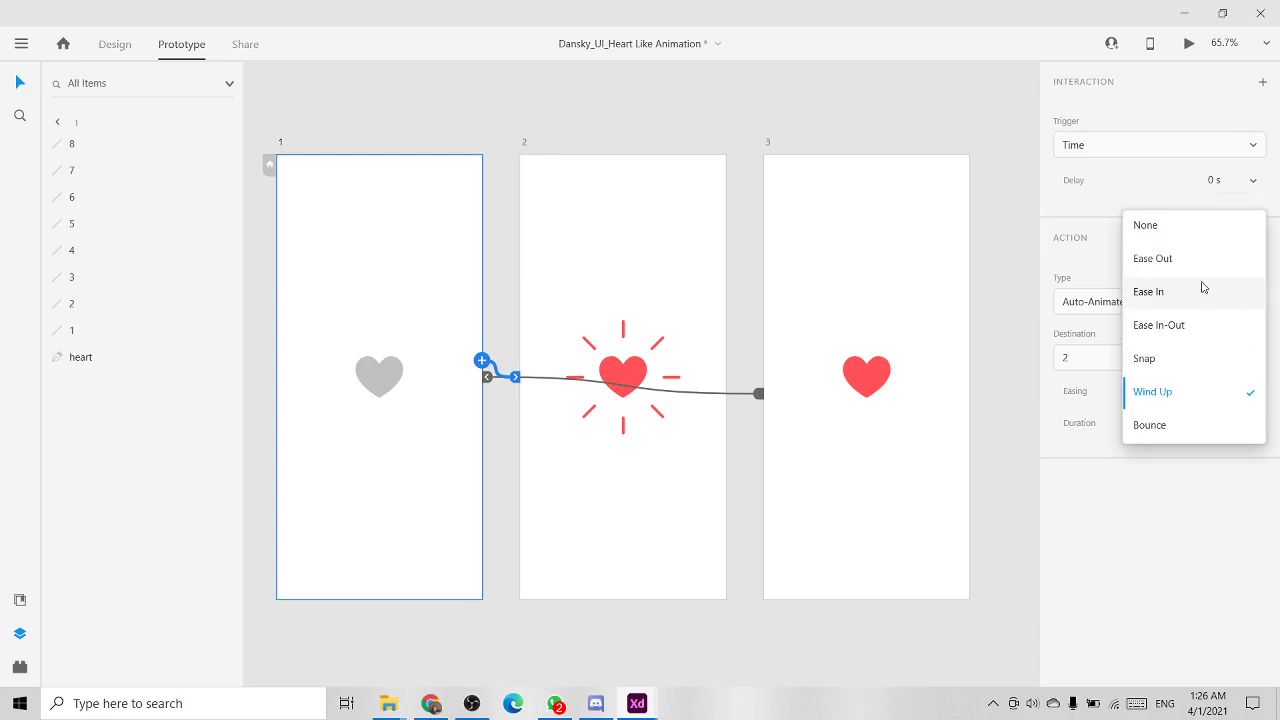
click(1161, 232)
click(997, 423)
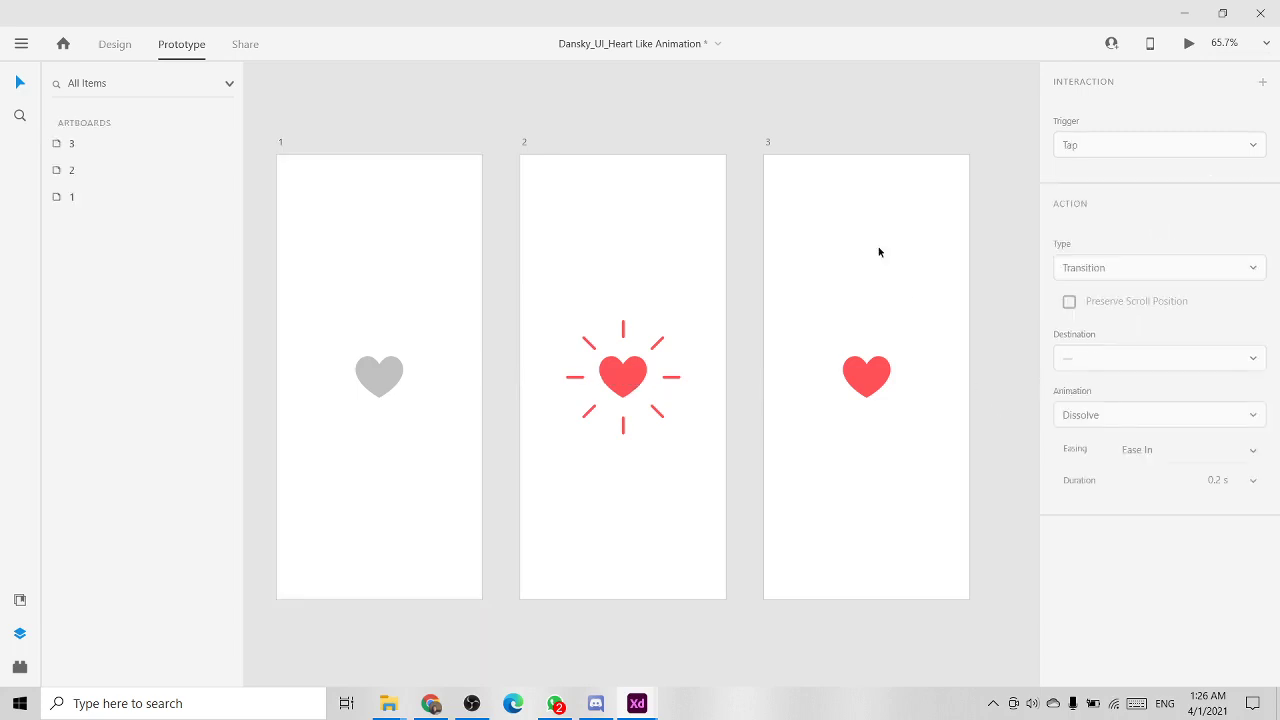
click(1189, 43)
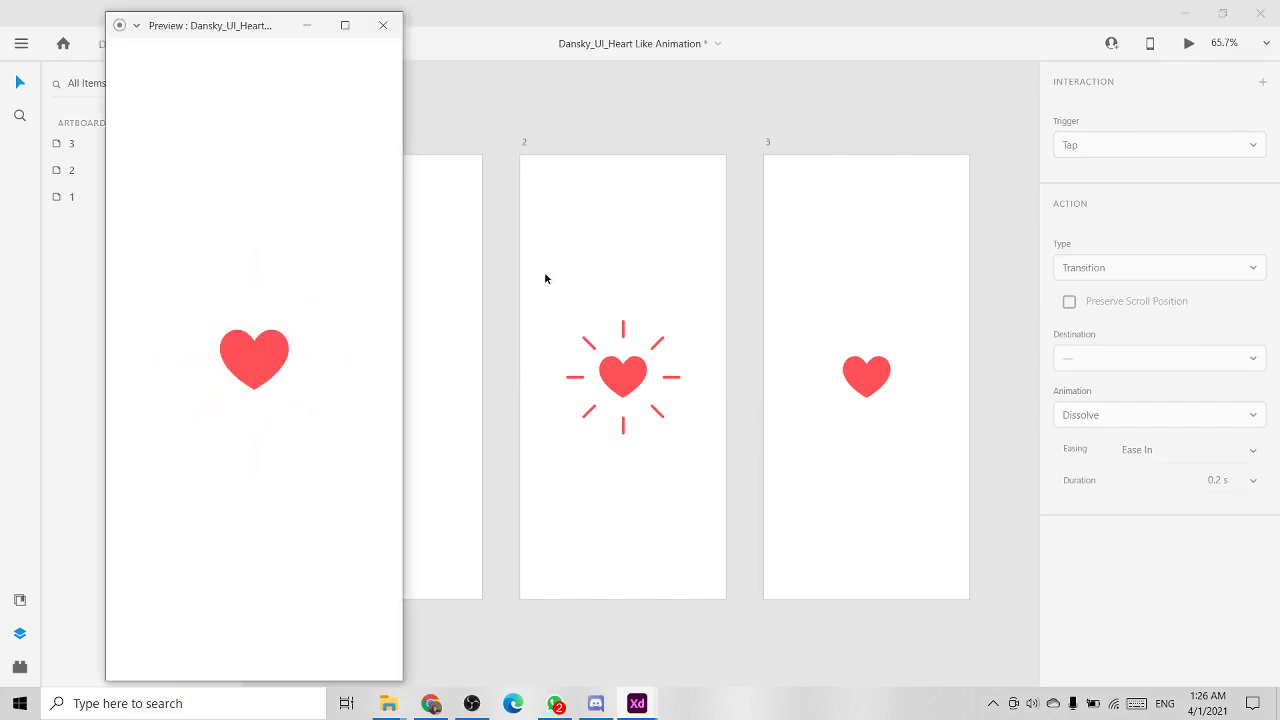
click(240, 364)
click(382, 27)
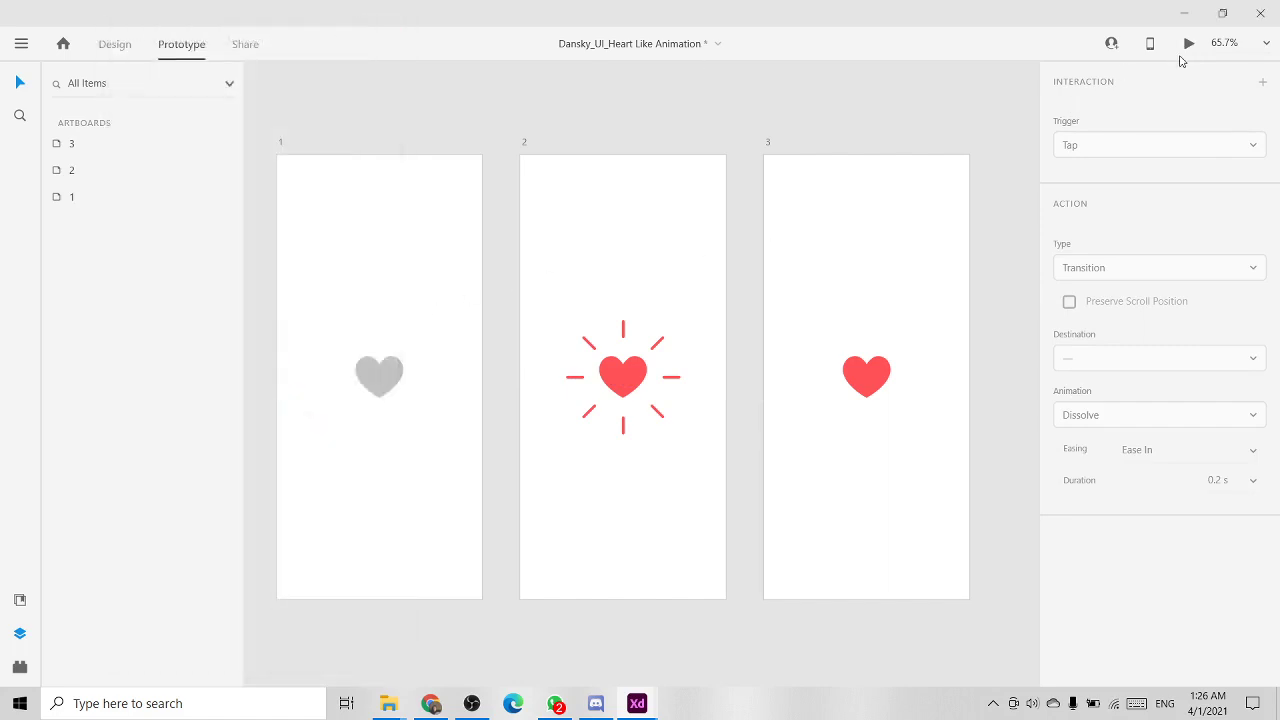
click(1189, 43)
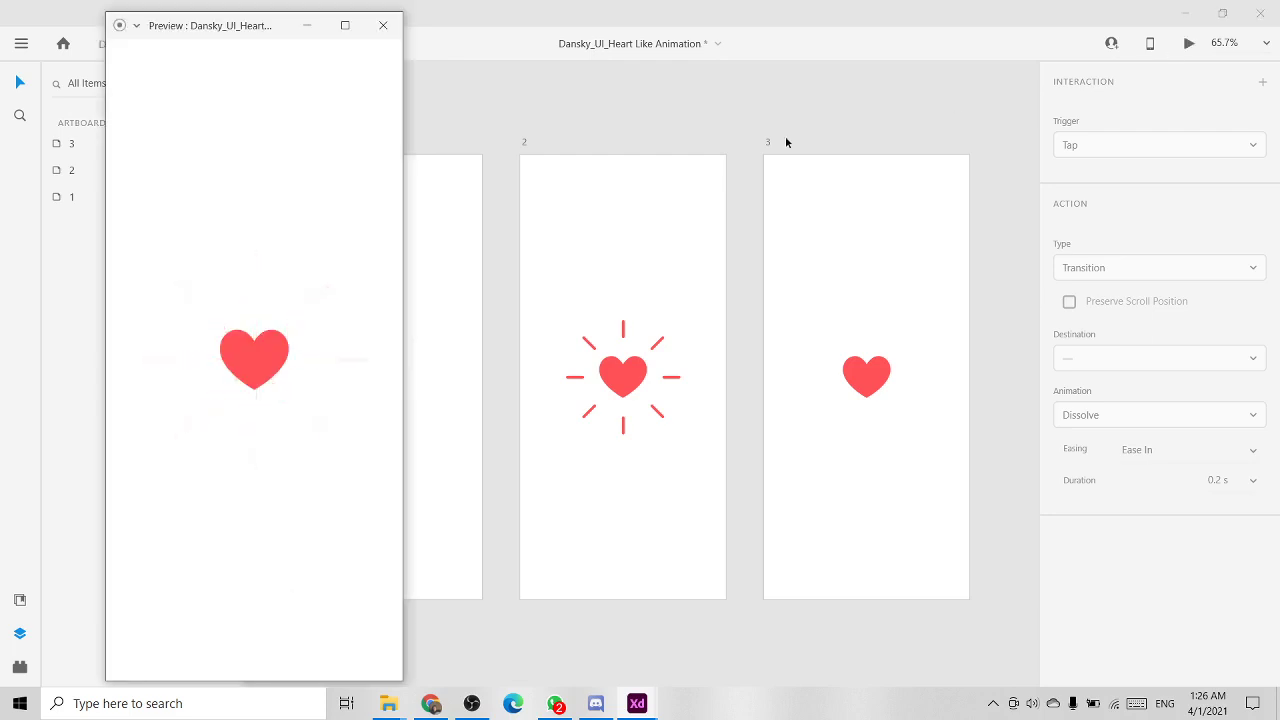
click(383, 25)
Step: Change the trigger of the link from artboard 1 to artboard 2 to Tap
click(426, 218)
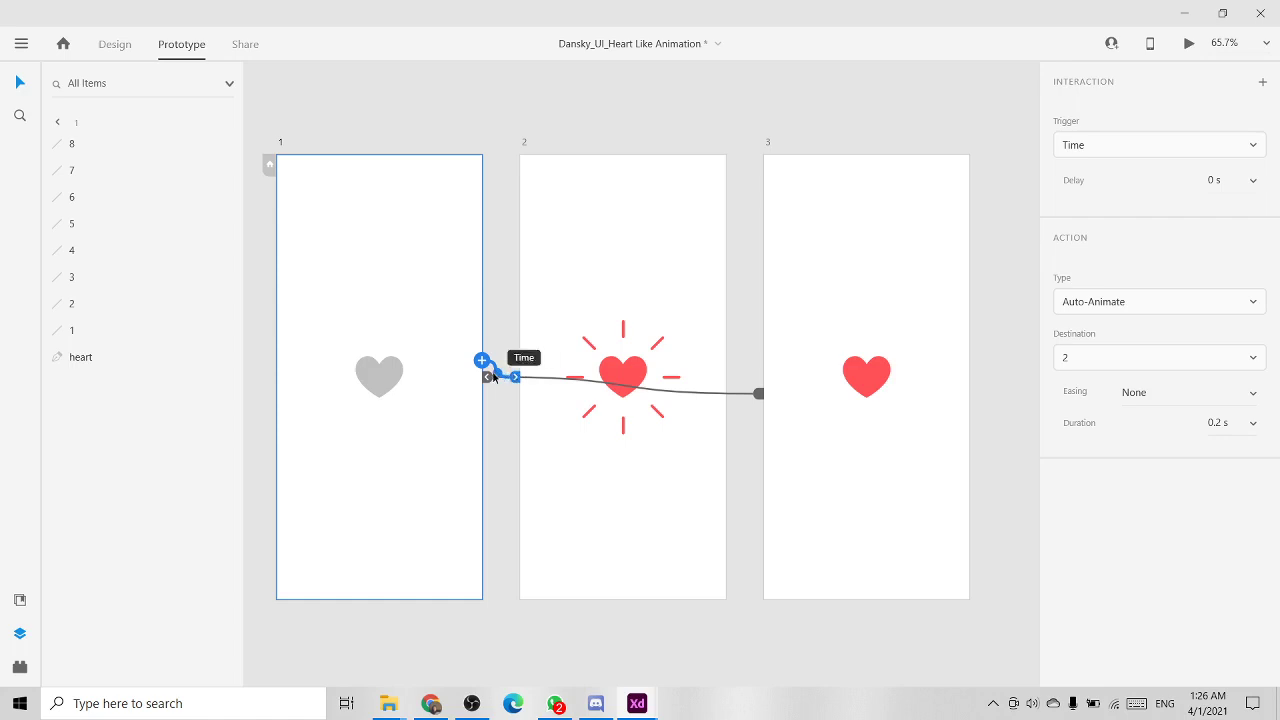
click(1245, 150)
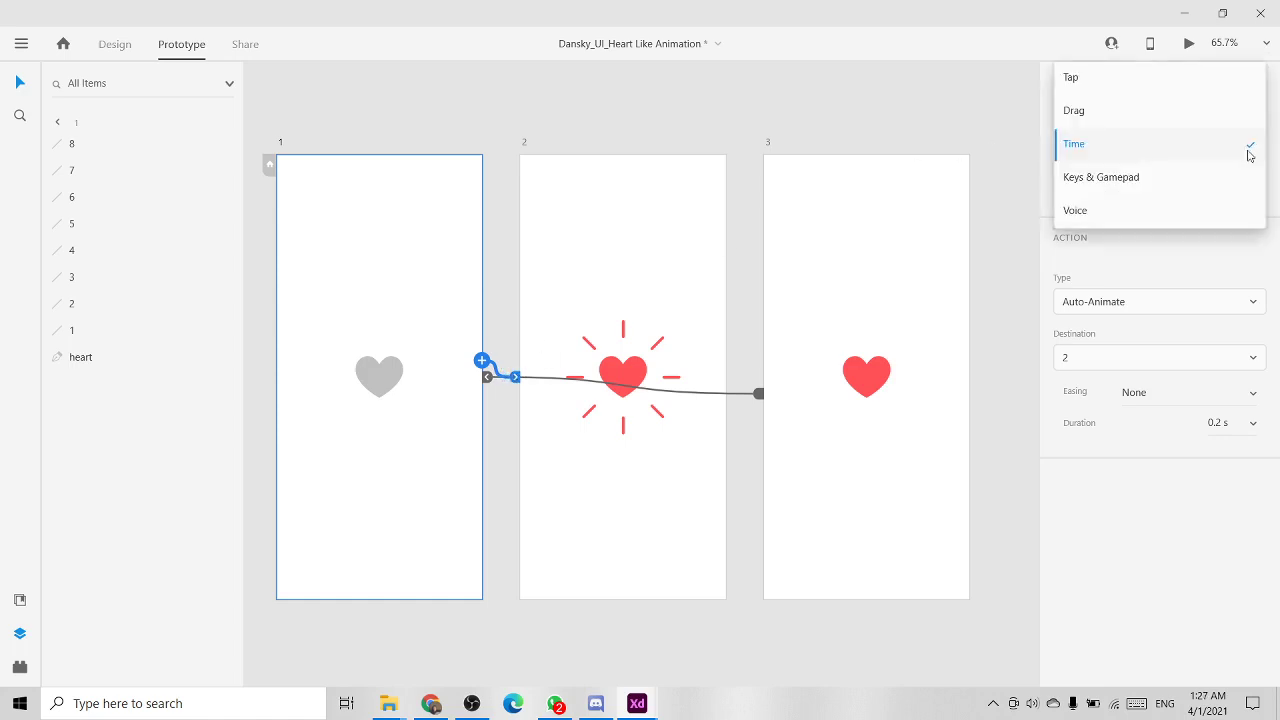
click(1206, 80)
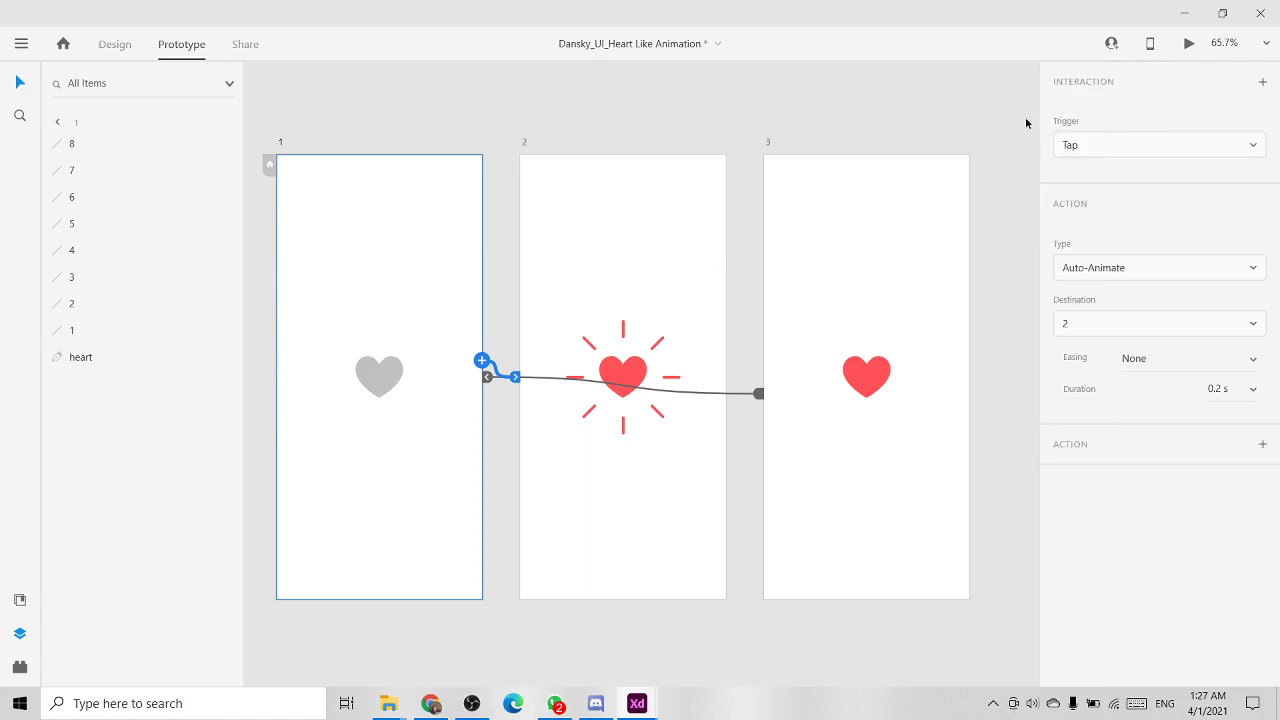
Step: Test the like animation in the preview by tapping the heart repeatedly, and reselect artboard 1
click(1188, 44)
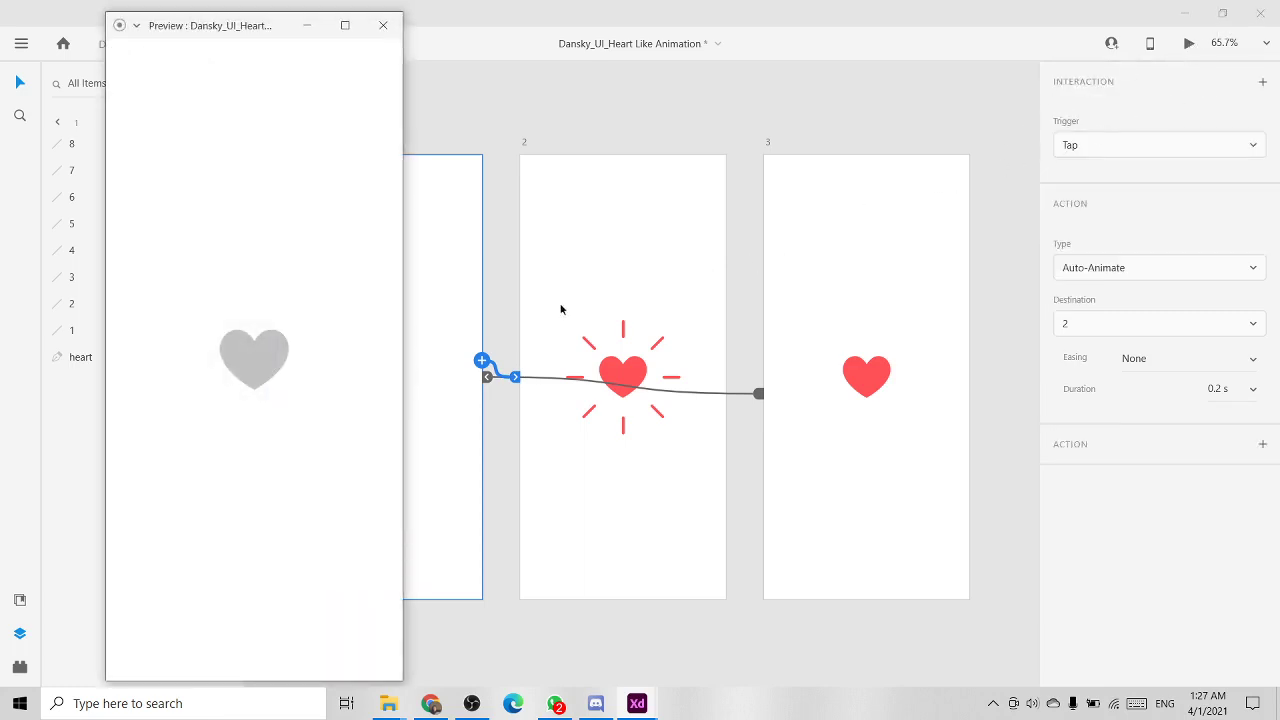
click(253, 366)
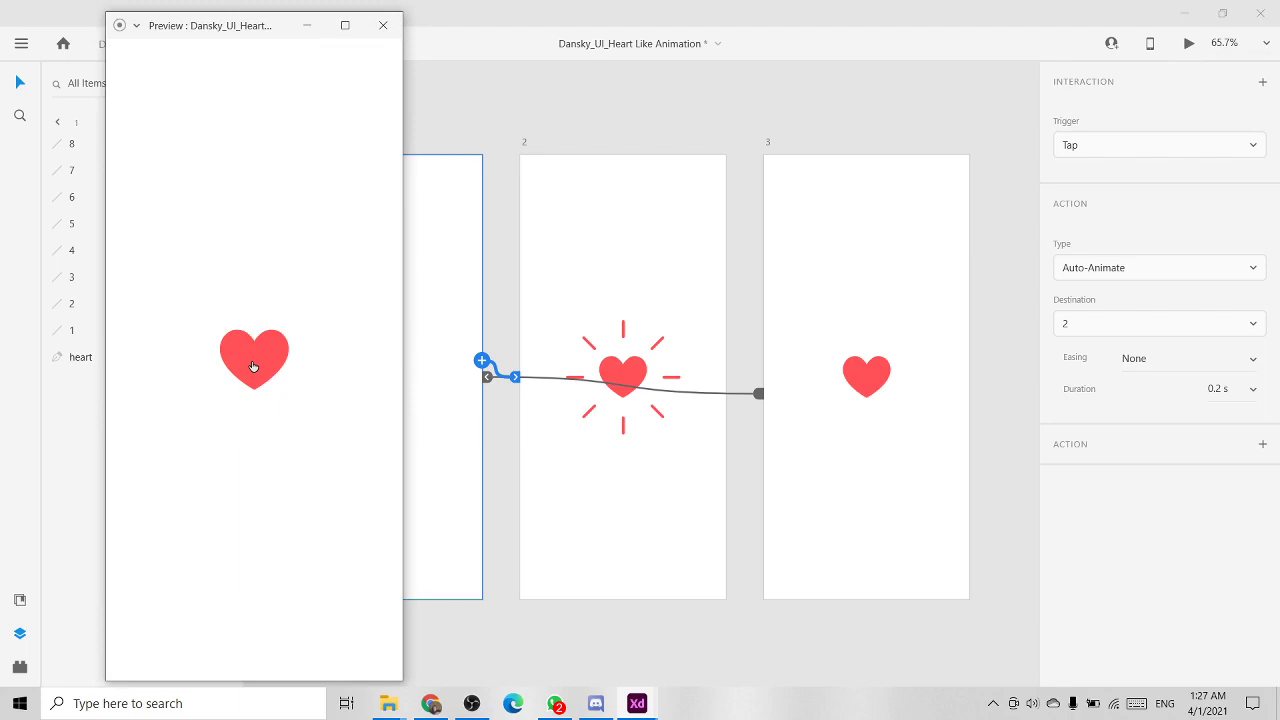
click(253, 366)
click(253, 366)
click(253, 366)
click(253, 366)
click(253, 366)
click(383, 25)
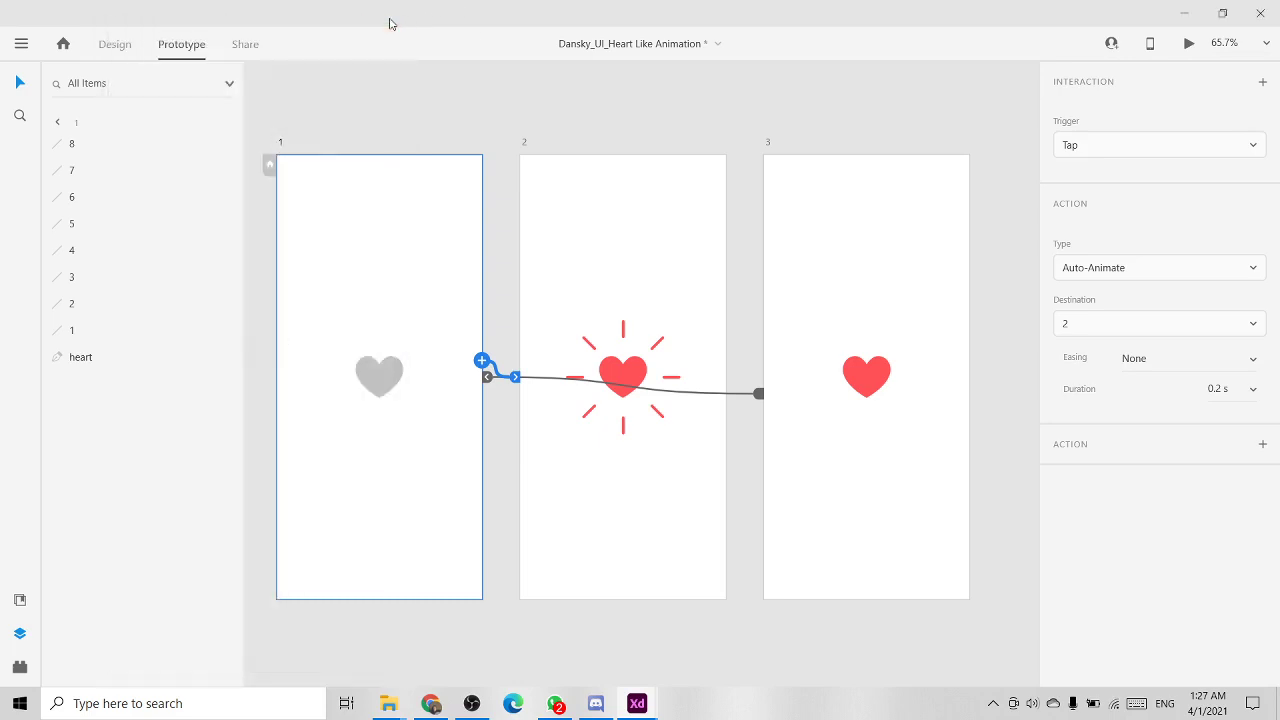
click(515, 102)
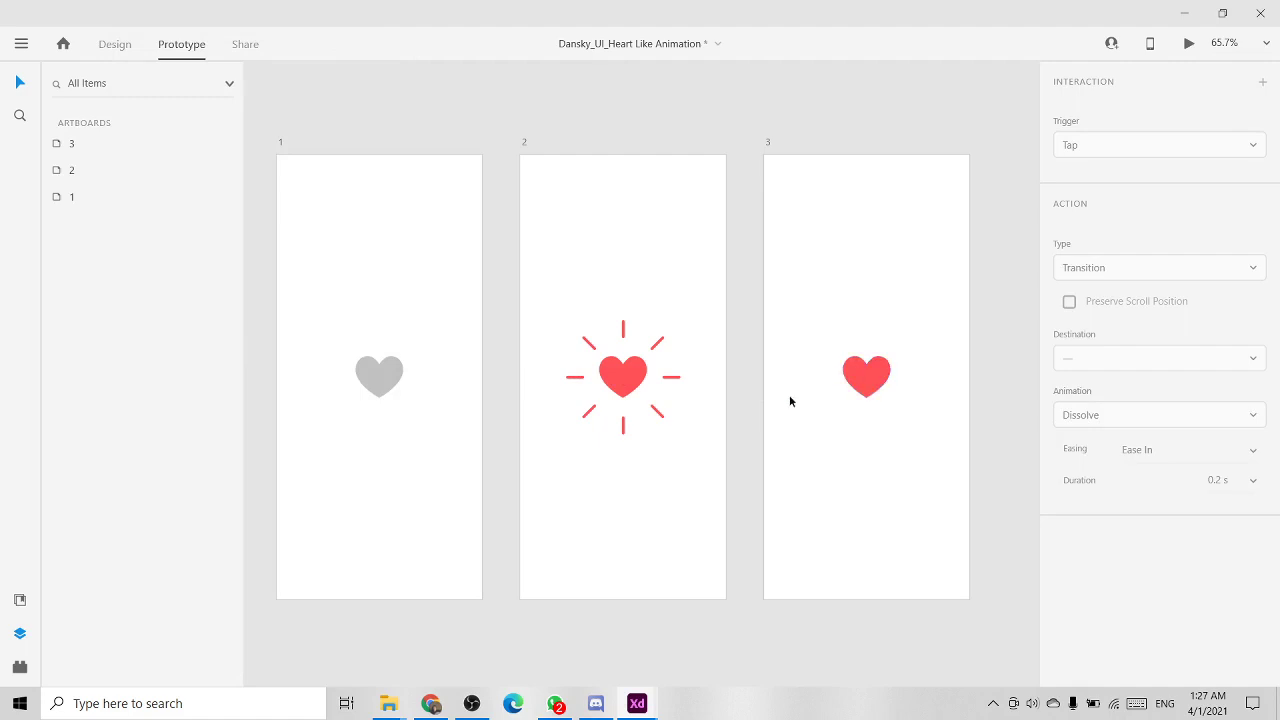
click(447, 306)
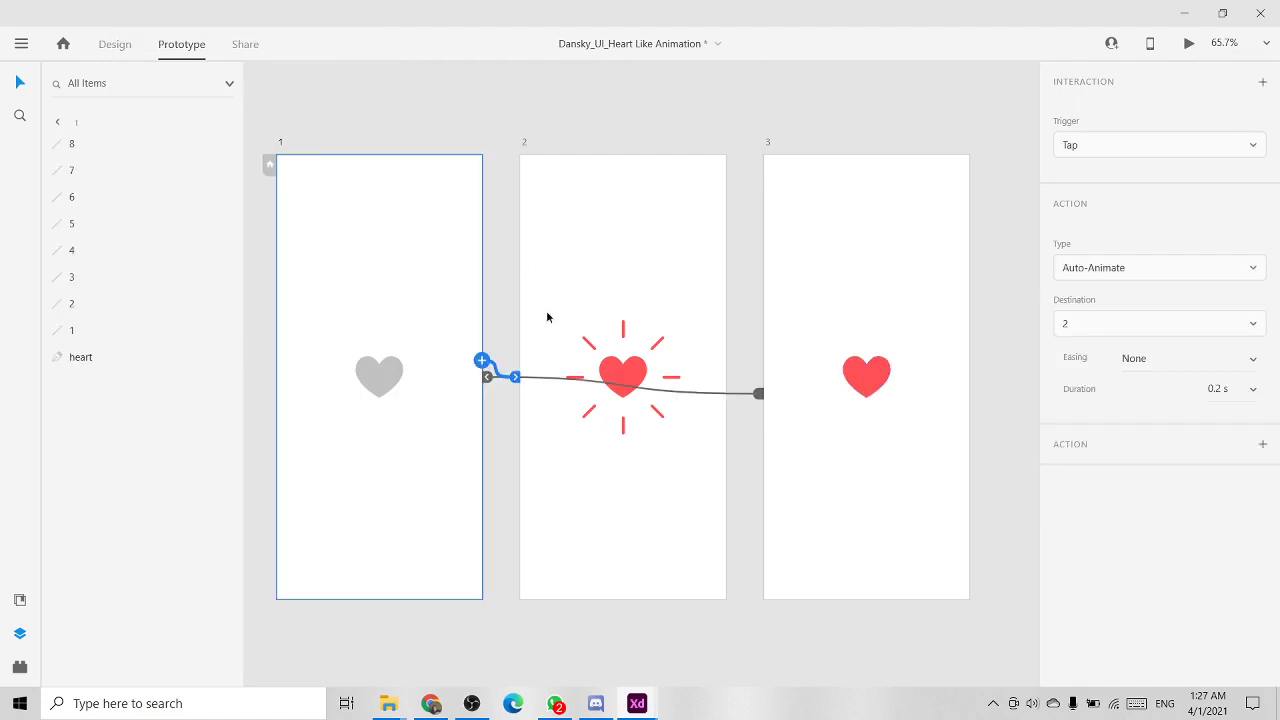
Step: Review the interaction settings of artboards 2, 3 and 1 in turn, and clear the selection
click(672, 237)
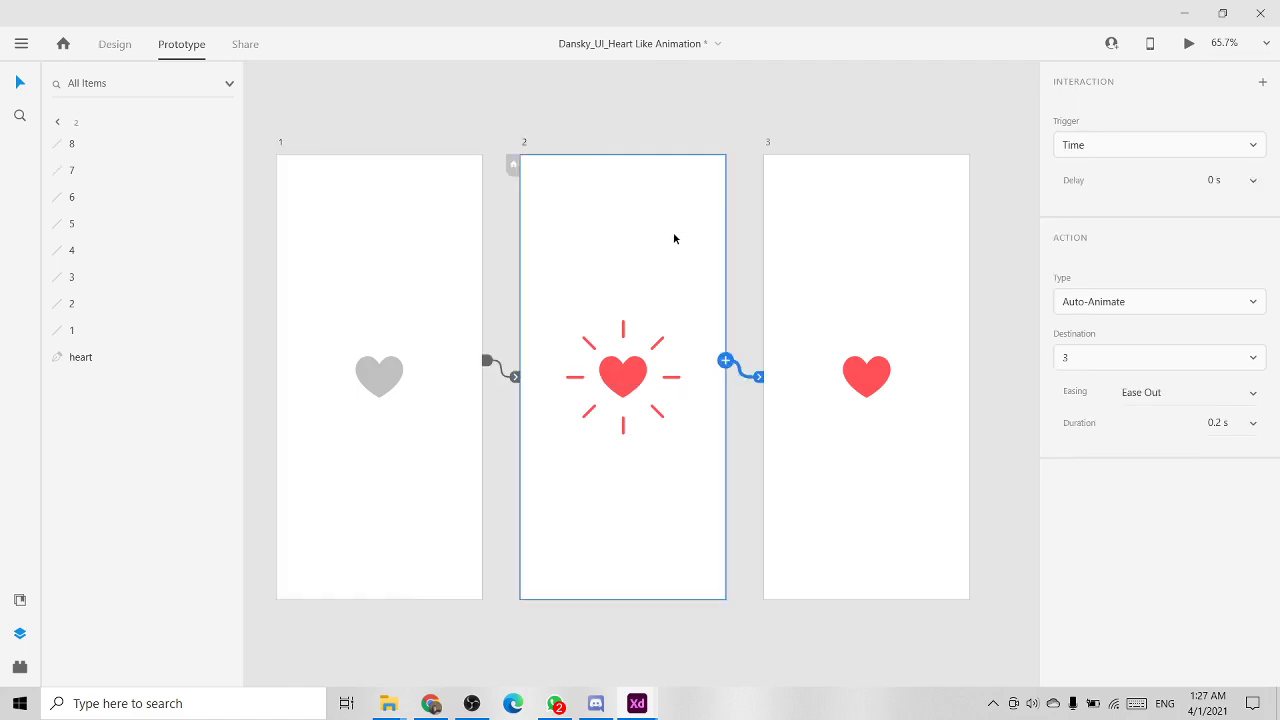
click(858, 241)
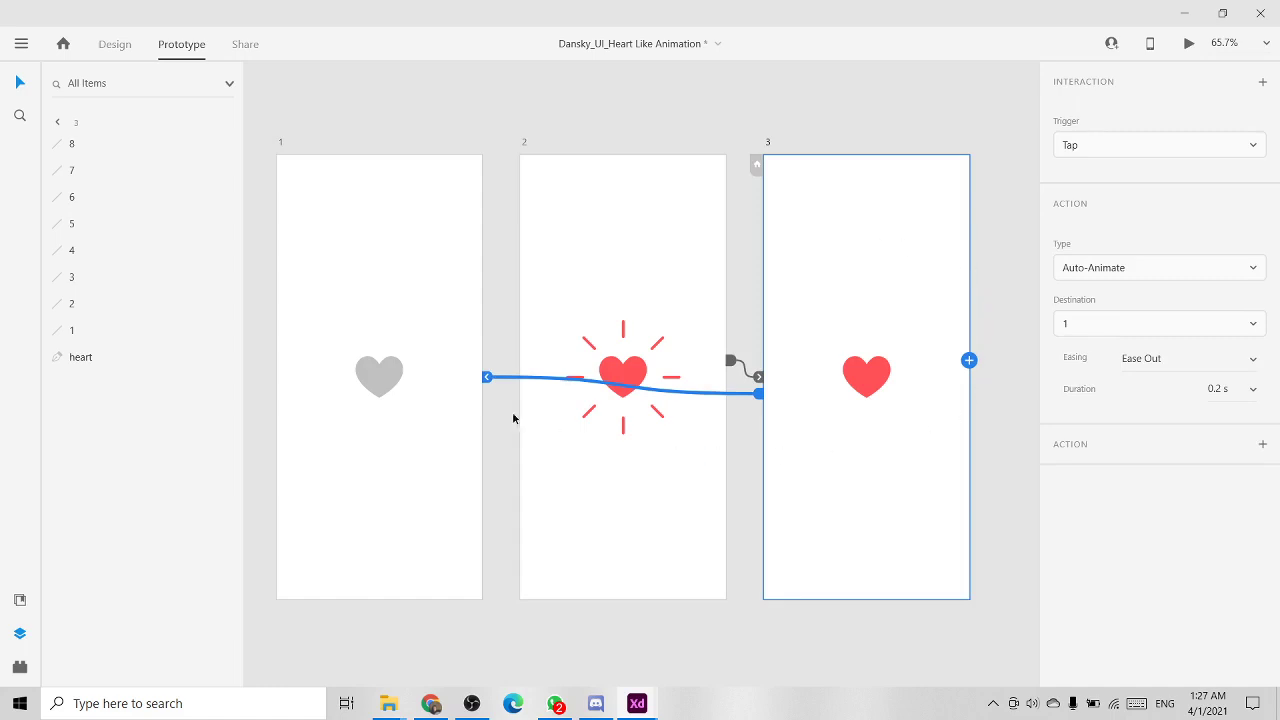
click(386, 314)
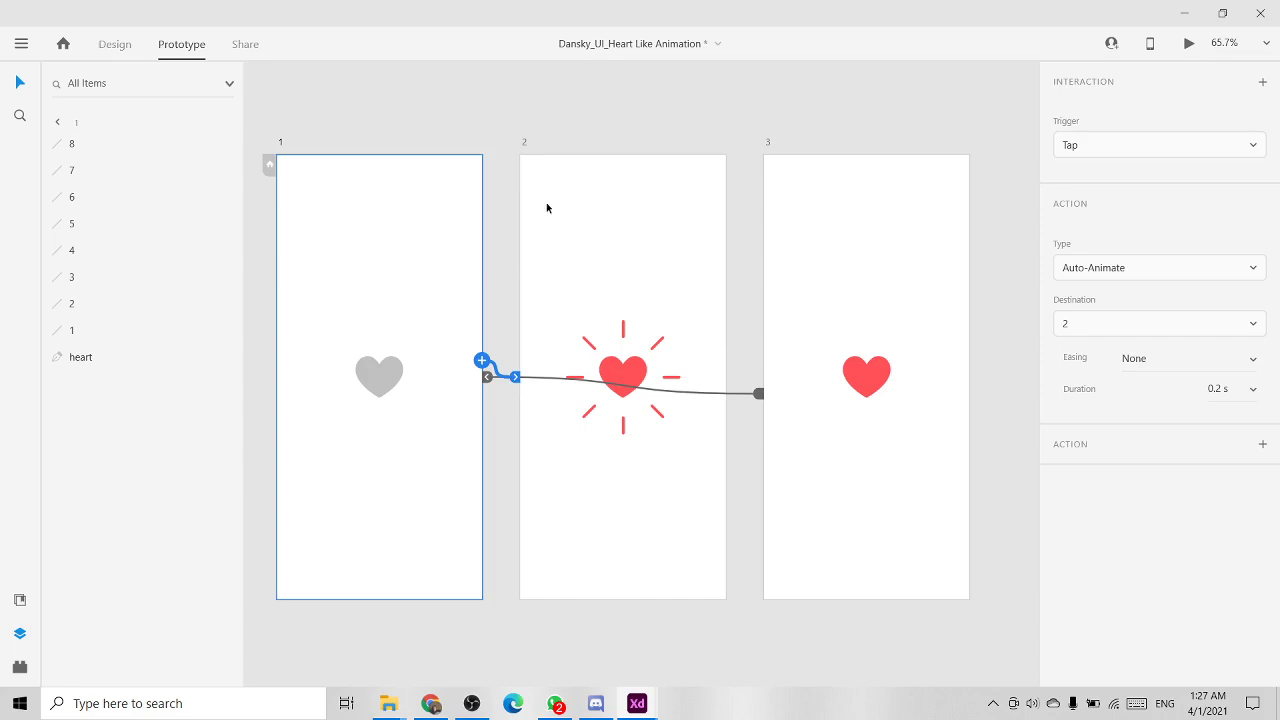
click(572, 106)
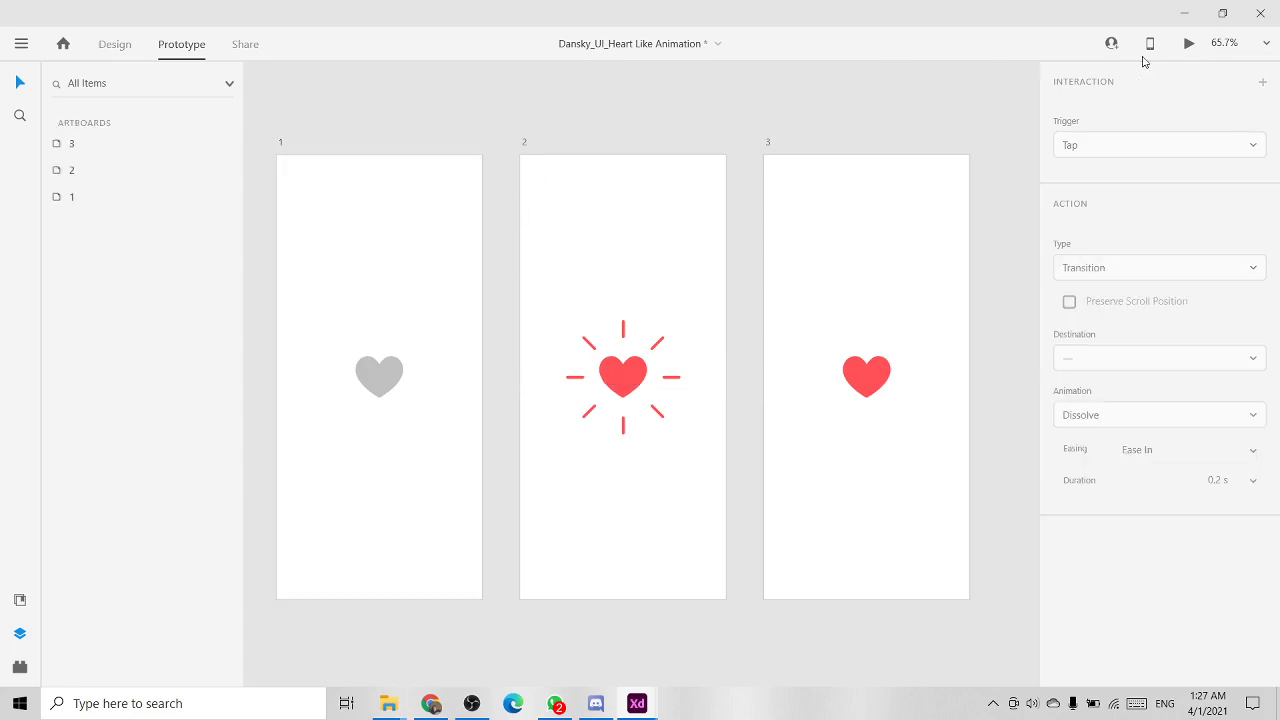
Step: Open the prototype preview, maximize it and tap the heart repeatedly to test the like and unlike animation
click(1188, 43)
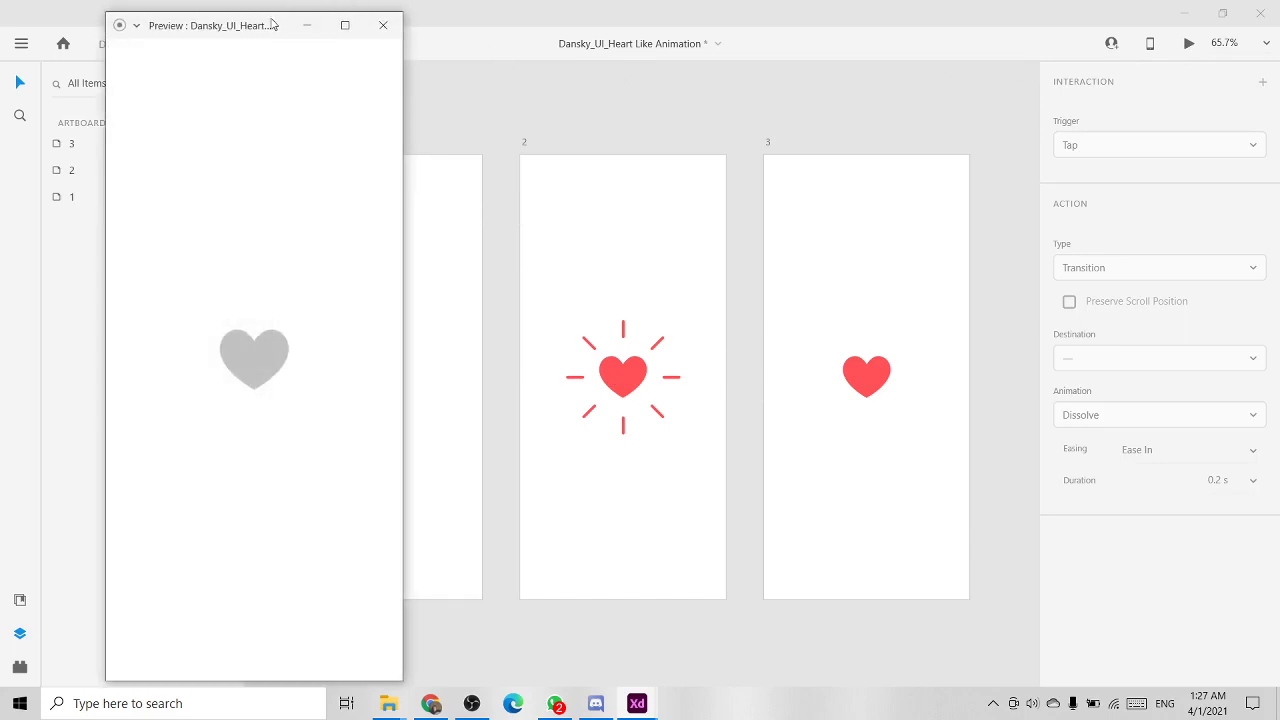
click(344, 25)
click(651, 369)
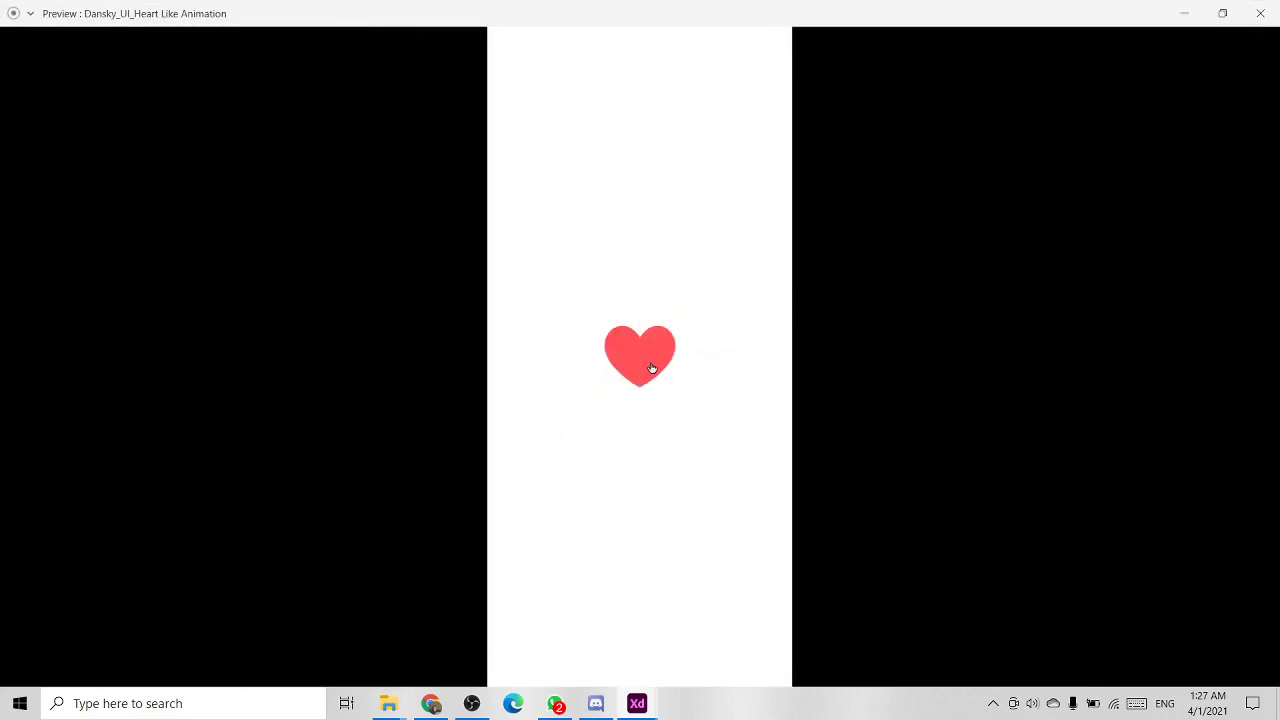
click(651, 369)
click(651, 368)
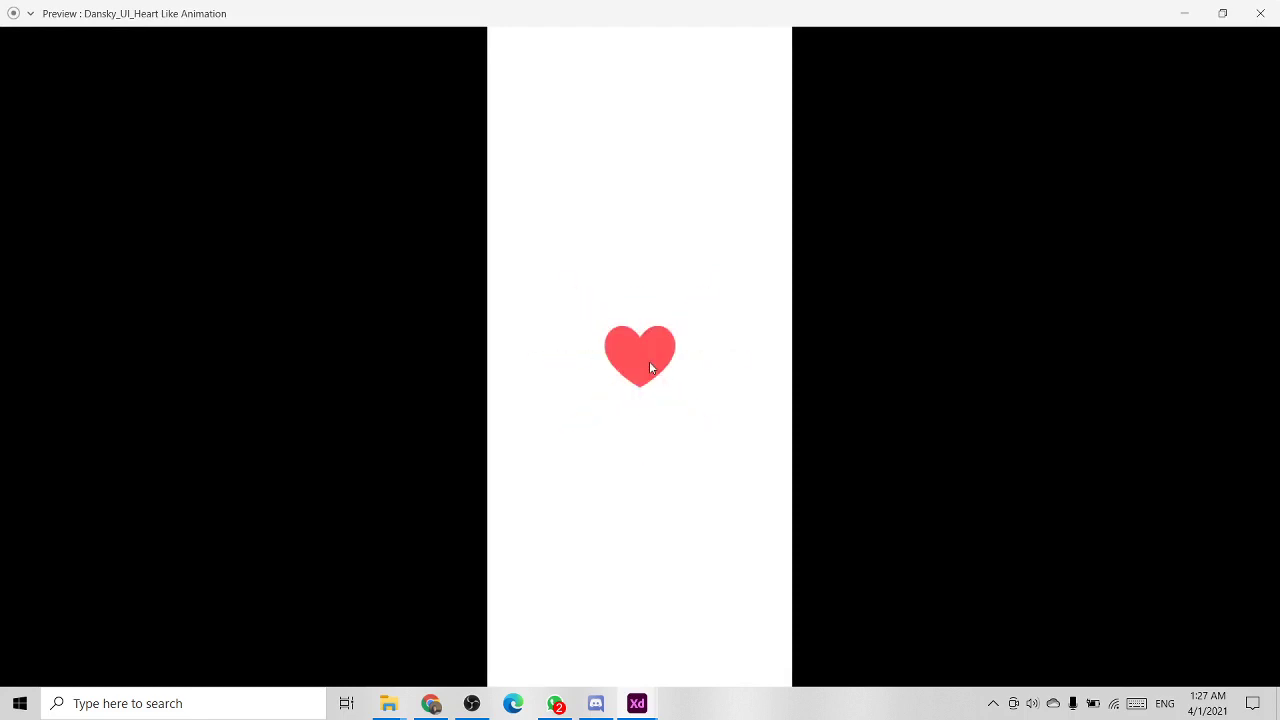